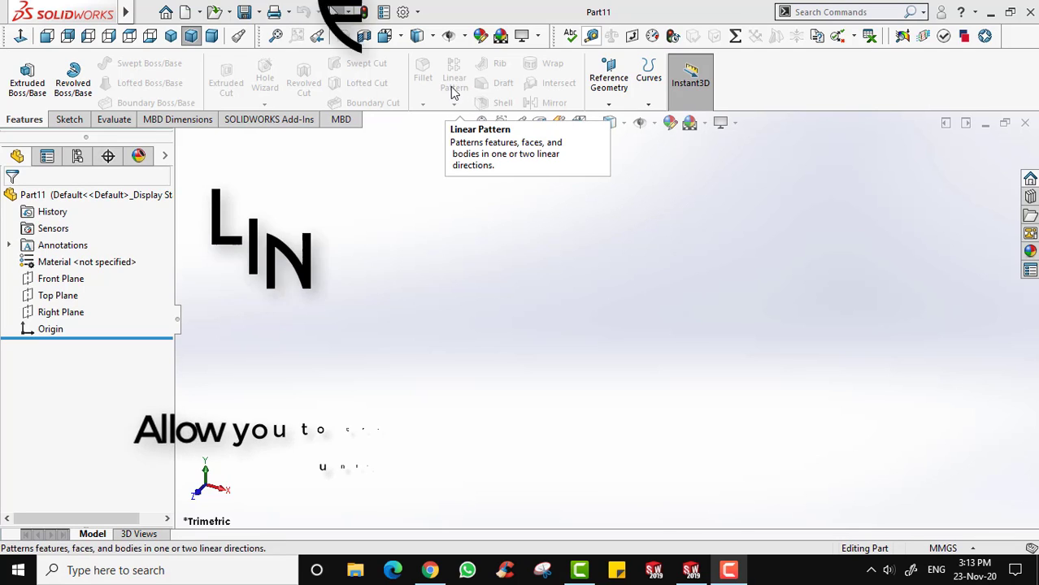
# Sketch a center rectangle on the Top Plane, centred on the origin, and finish the sketch.
pyautogui.click(69, 120)
pyautogui.click(20, 69)
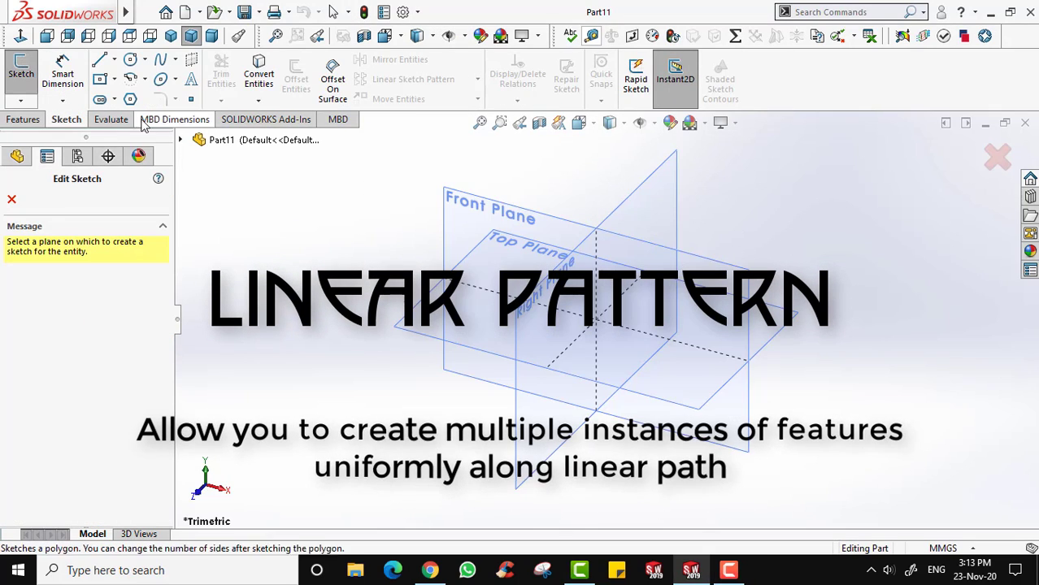
pyautogui.click(414, 338)
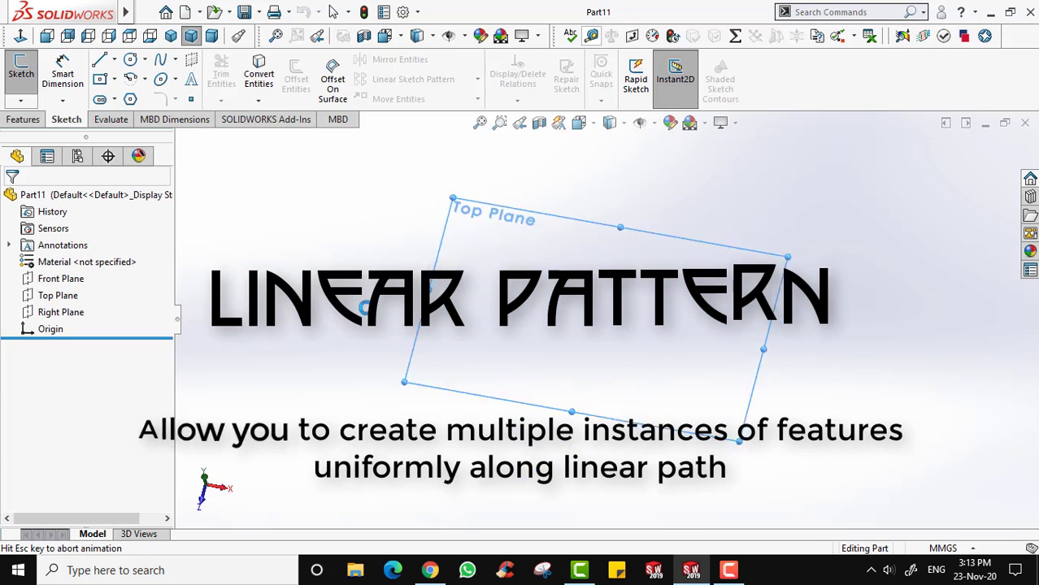
pyautogui.click(115, 80)
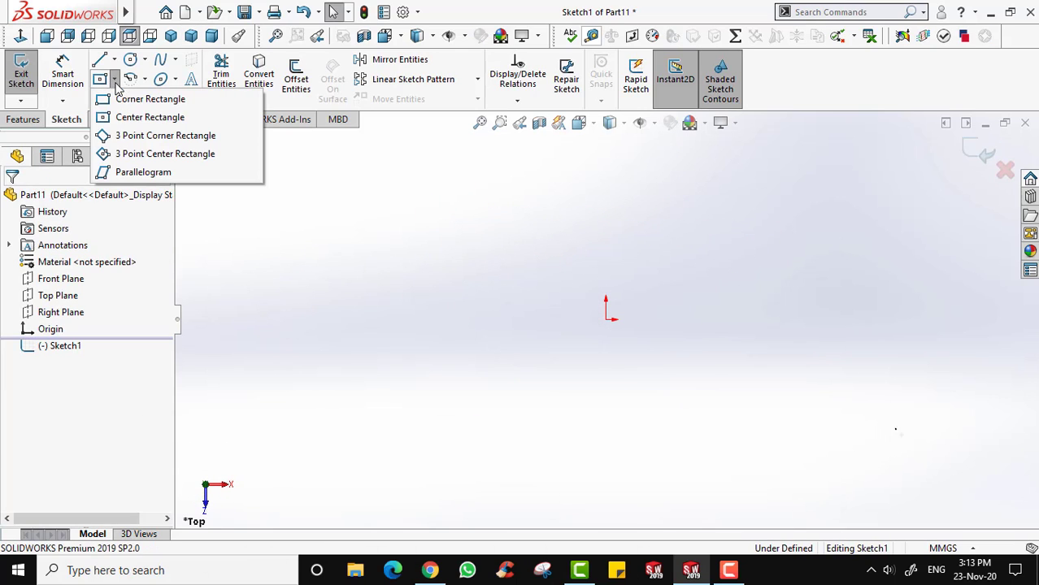
pyautogui.click(142, 118)
pyautogui.click(606, 318)
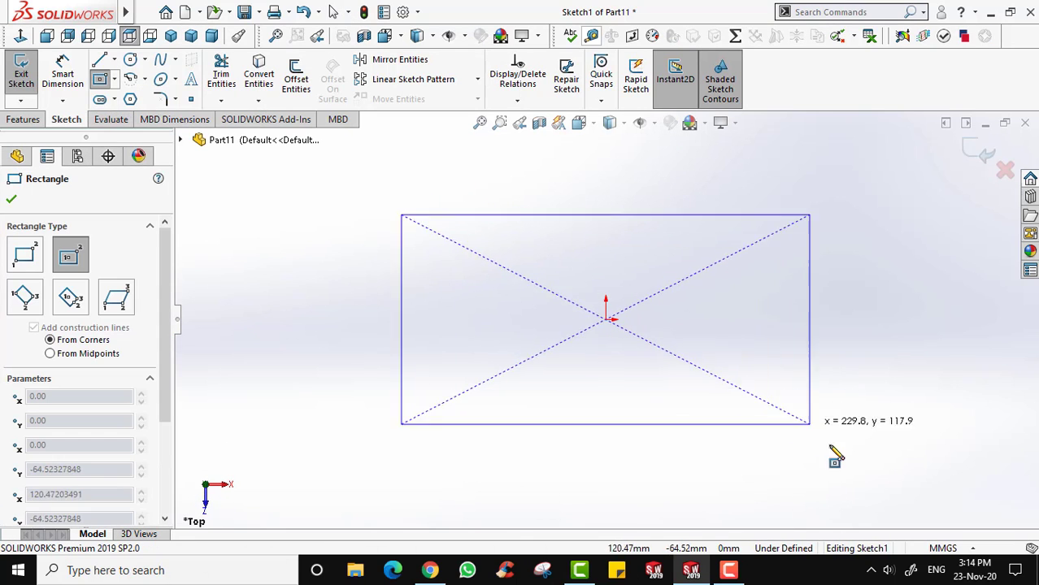
pyautogui.click(905, 485)
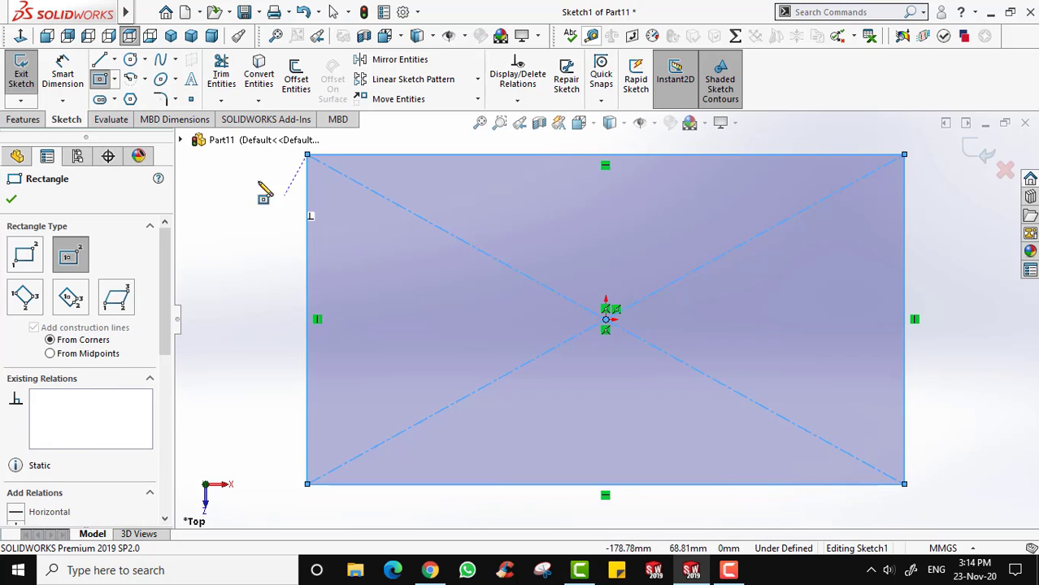
pyautogui.click(21, 73)
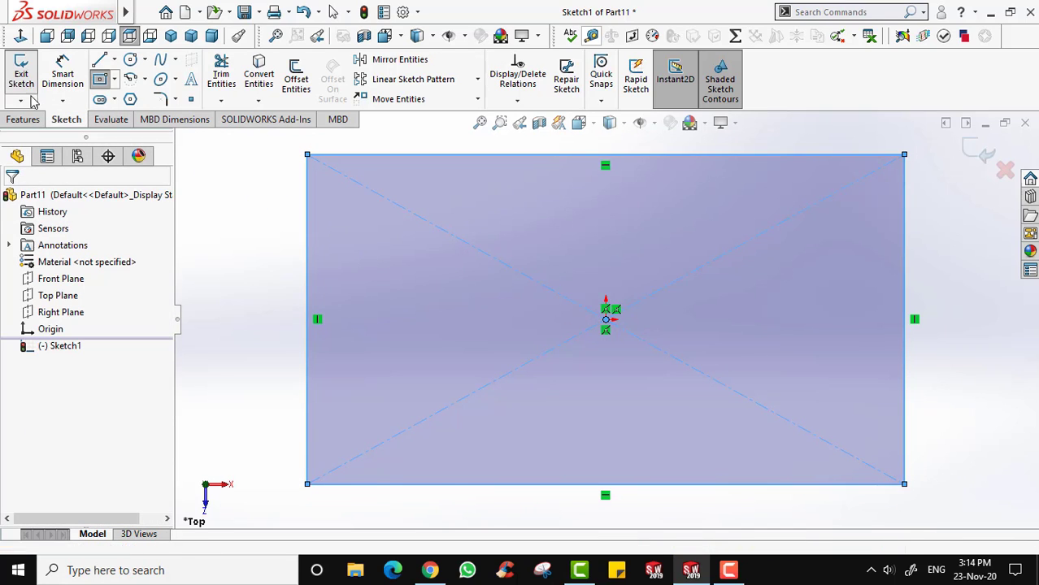
# Extrude the rectangle sketch to a blind depth of 10 mm as the base plate.
pyautogui.click(25, 119)
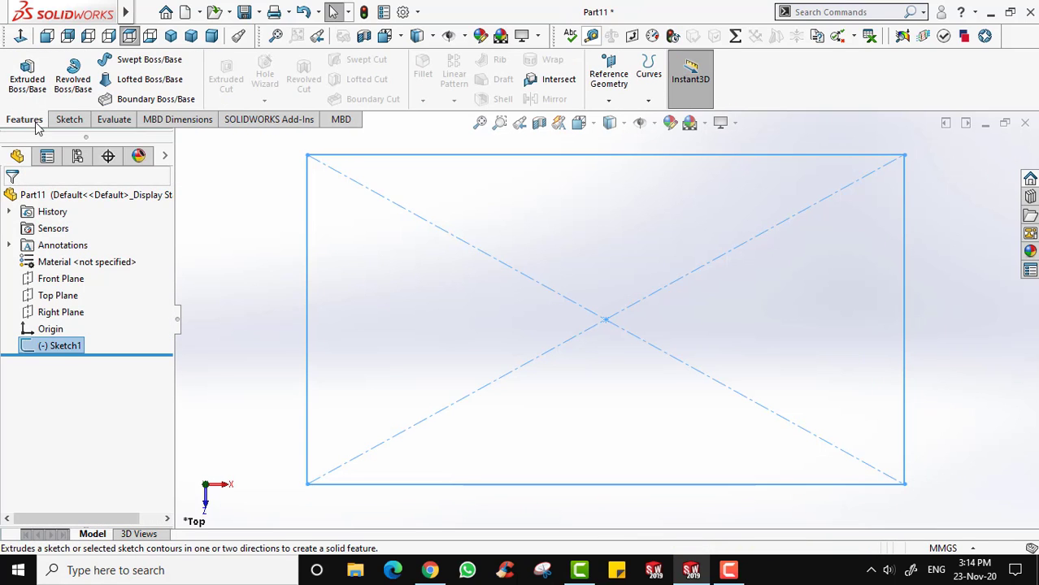
pyautogui.click(27, 79)
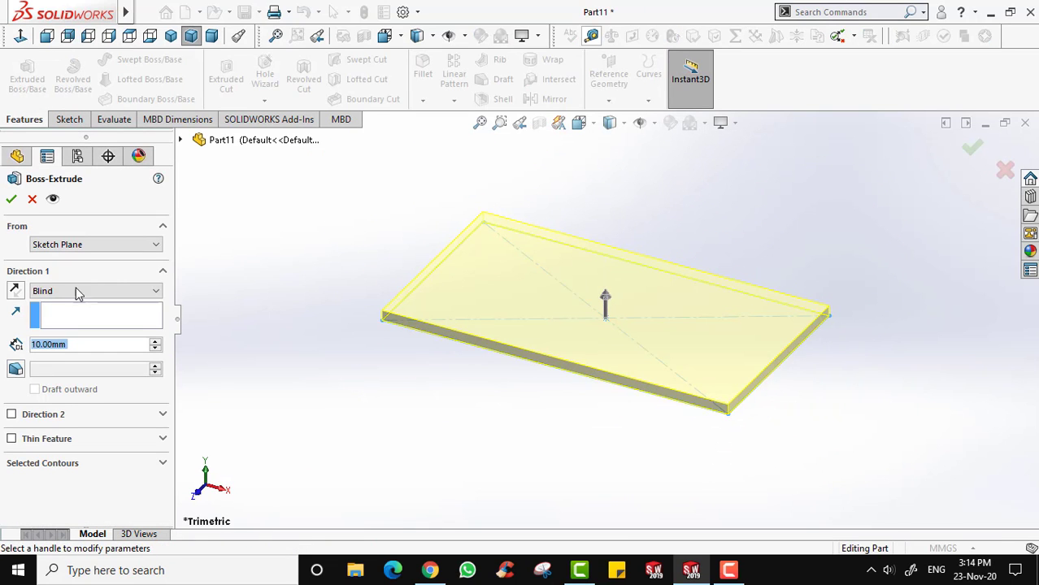
pyautogui.click(11, 198)
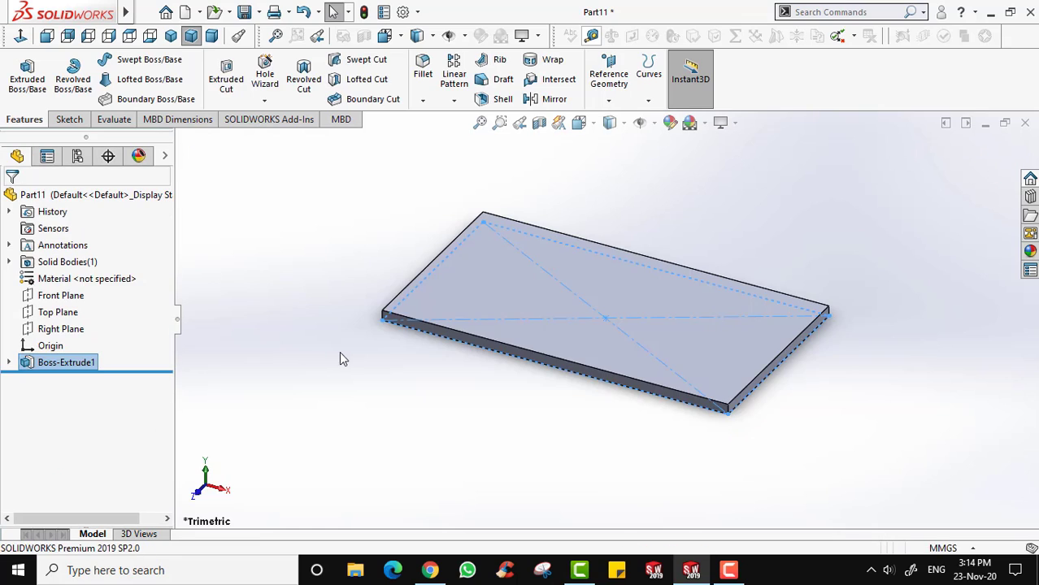
pyautogui.click(350, 375)
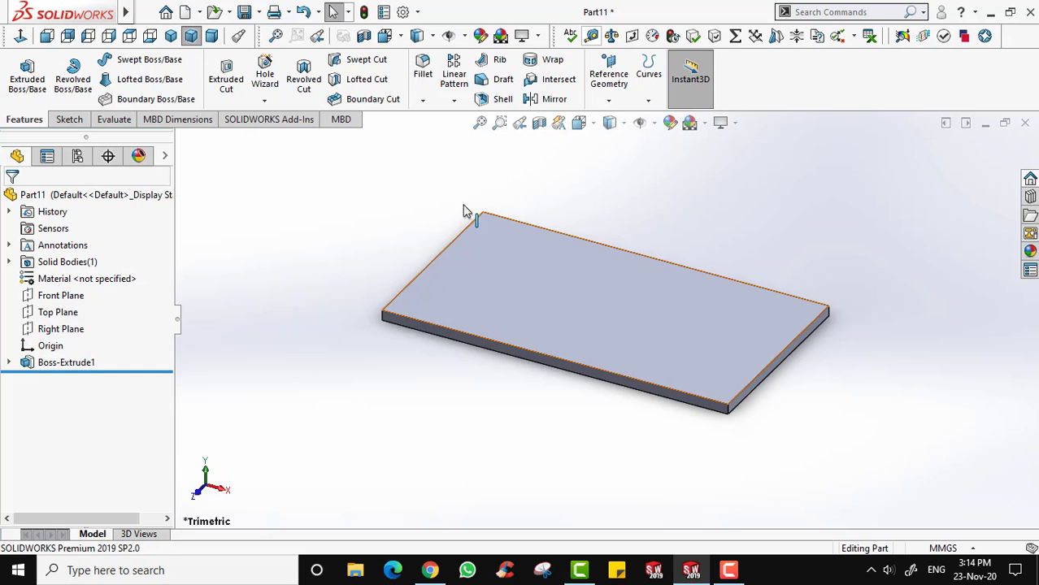
# Sketch a vertical centerpoint straight slot on the plate's top face, centred about 136 mm left of the origin, and finish the sketch.
pyautogui.click(522, 264)
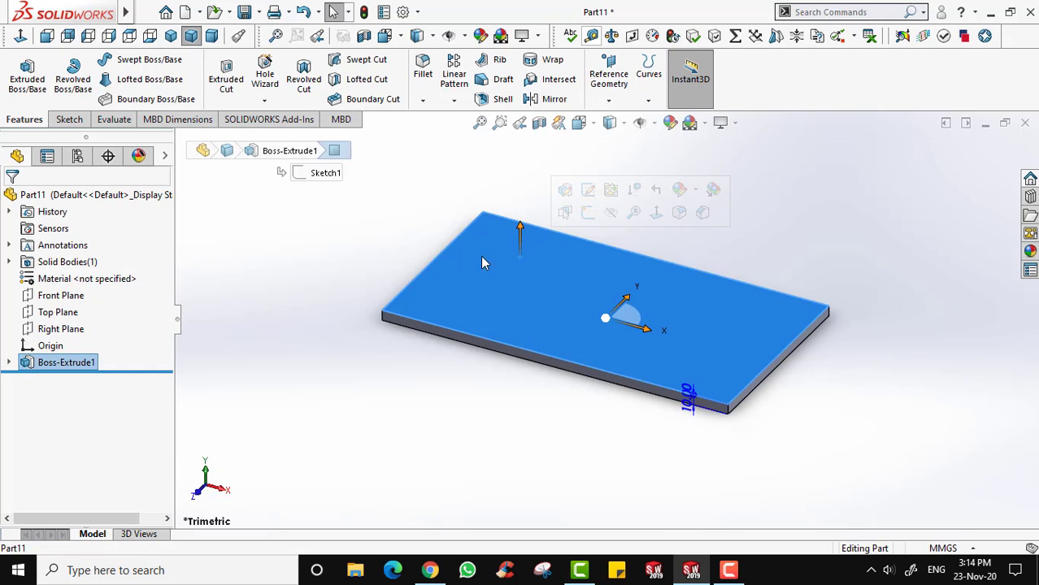
pyautogui.click(69, 119)
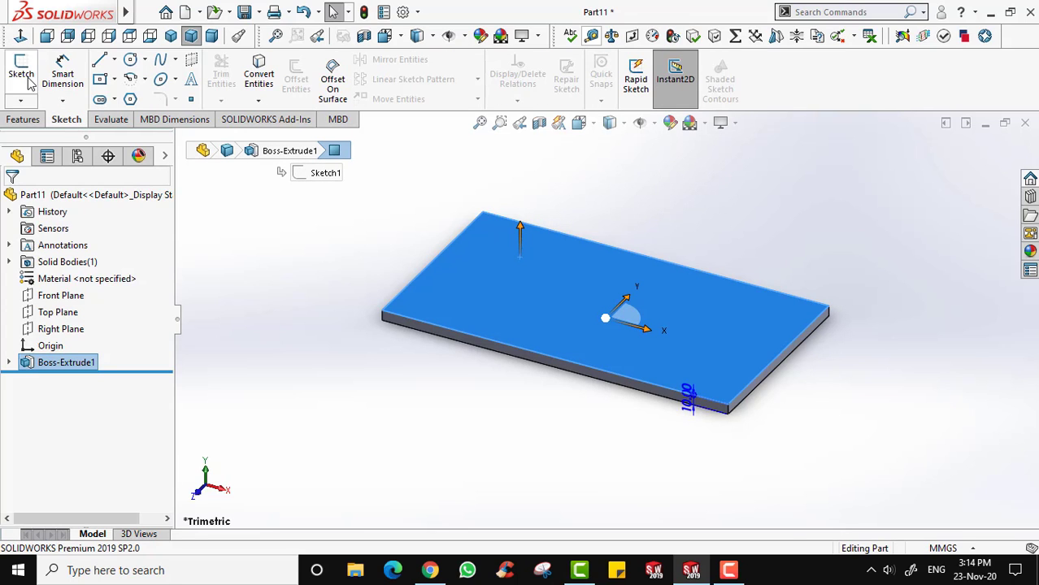
pyautogui.click(20, 71)
pyautogui.click(20, 37)
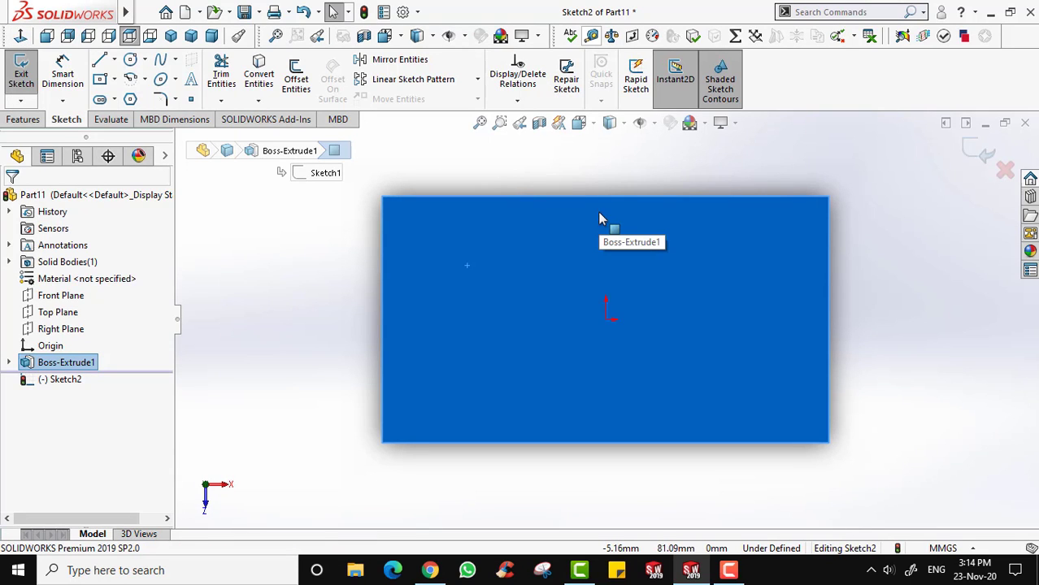
pyautogui.click(100, 100)
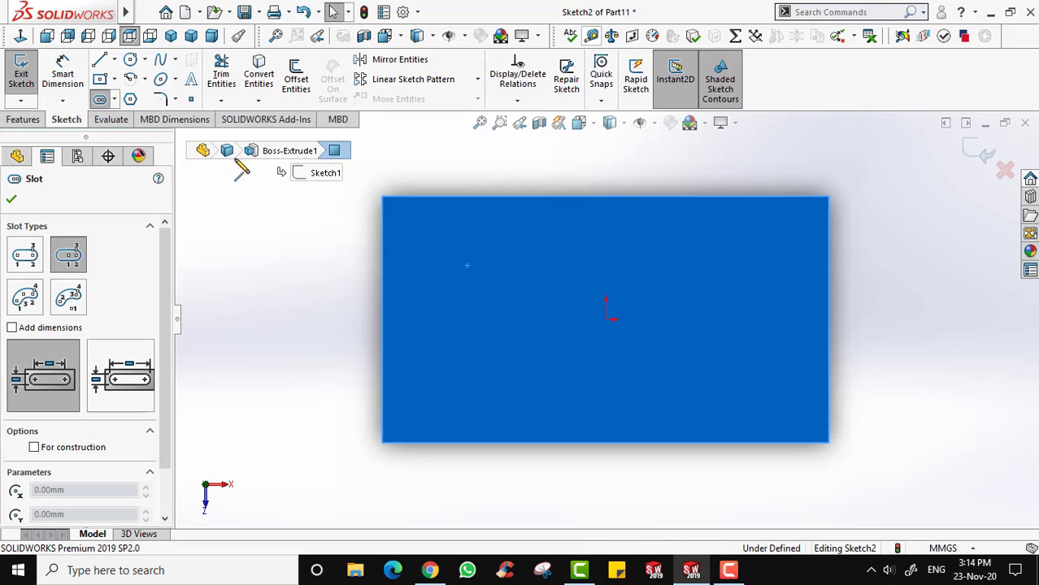
pyautogui.click(425, 320)
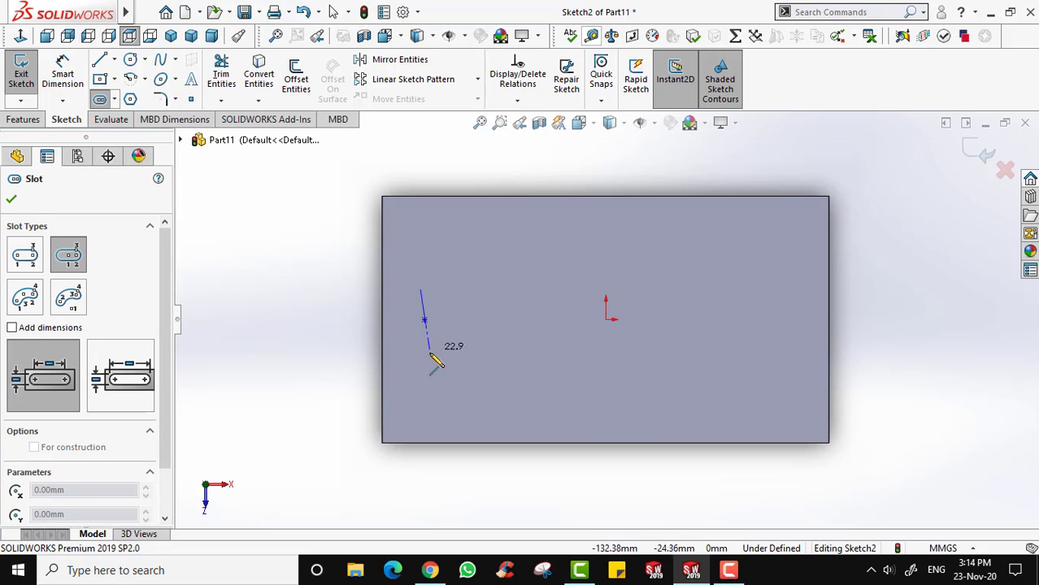
pyautogui.click(426, 412)
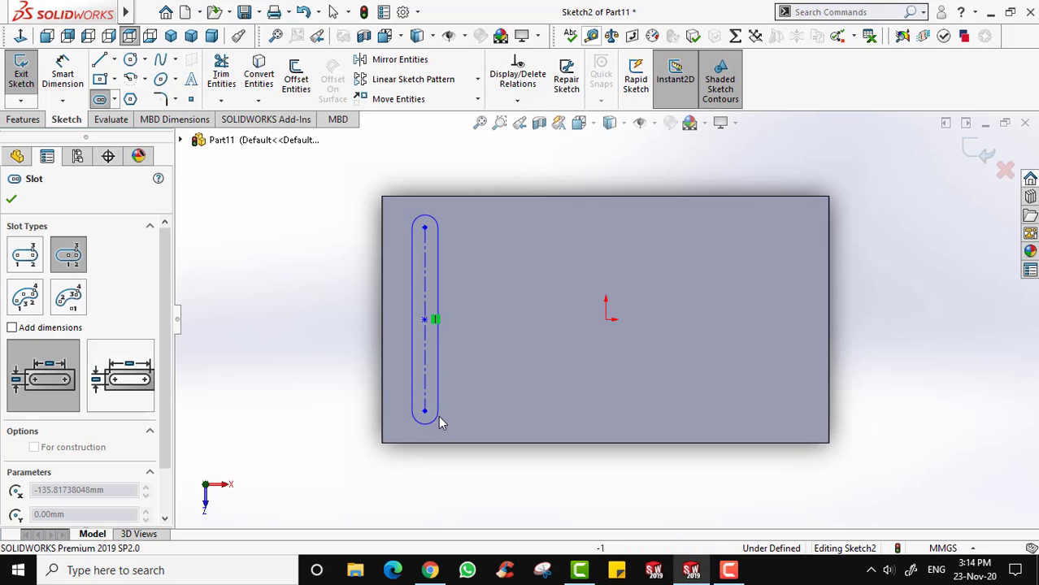
pyautogui.click(442, 424)
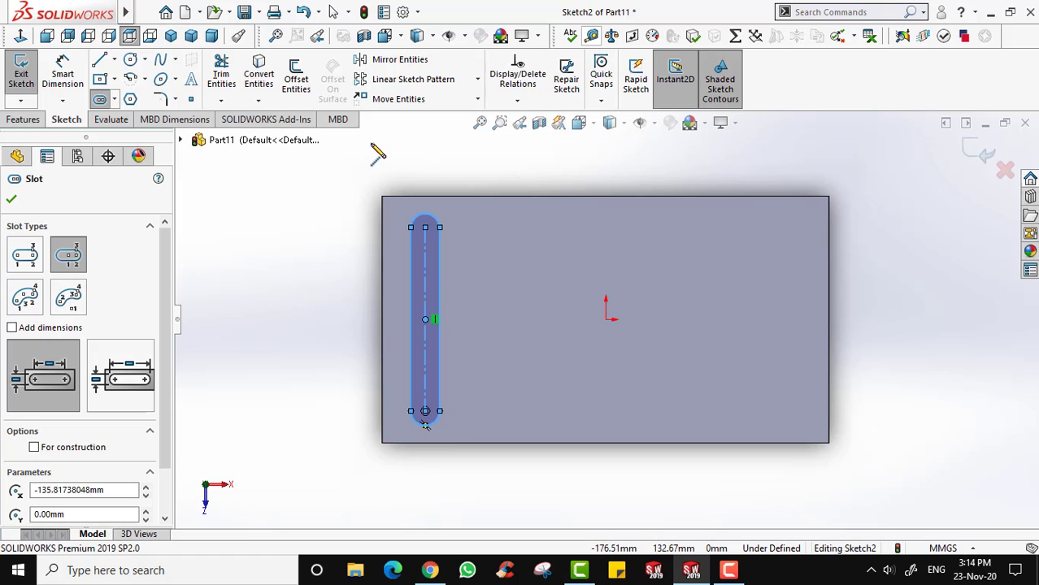
pyautogui.click(11, 199)
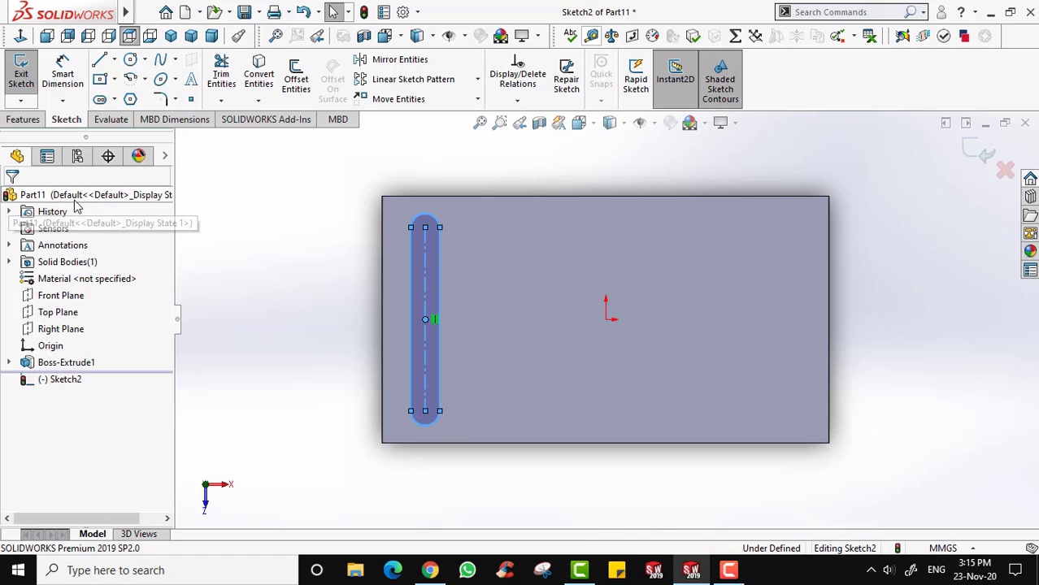
pyautogui.click(23, 75)
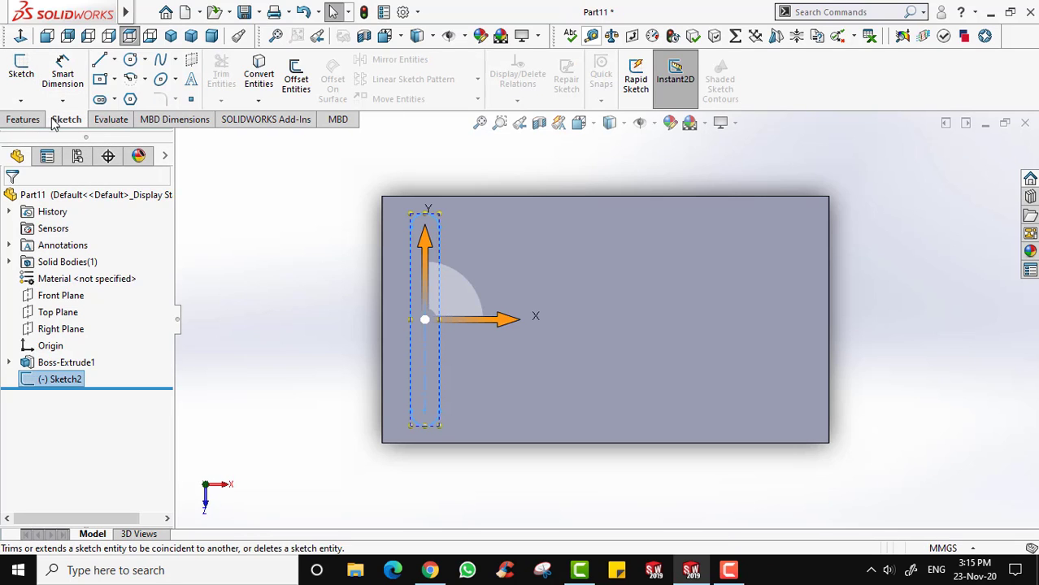
# Extrude the slot sketch to a blind depth of 50 mm, merged with the plate.
pyautogui.click(23, 120)
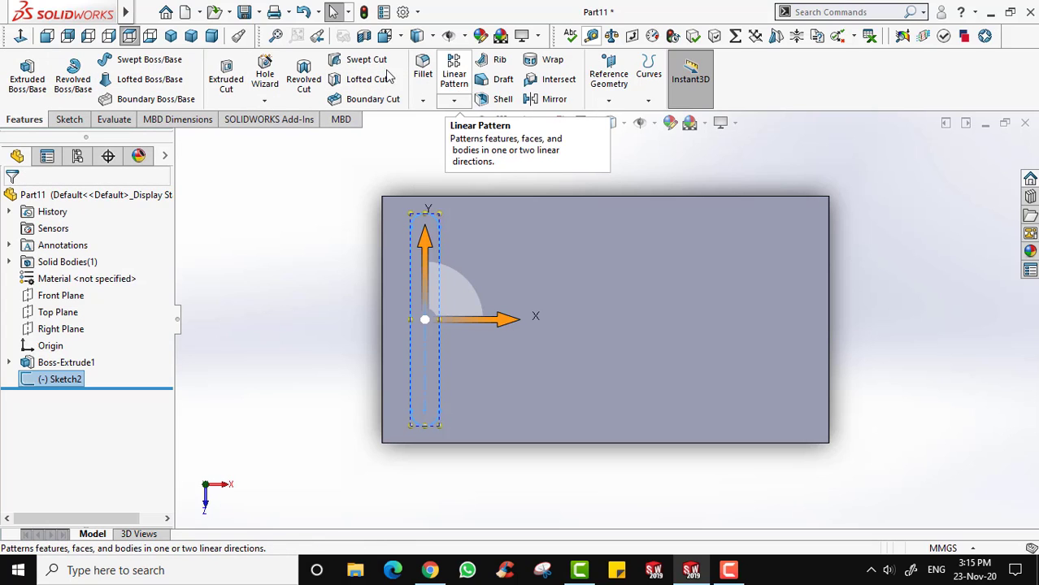
pyautogui.click(30, 84)
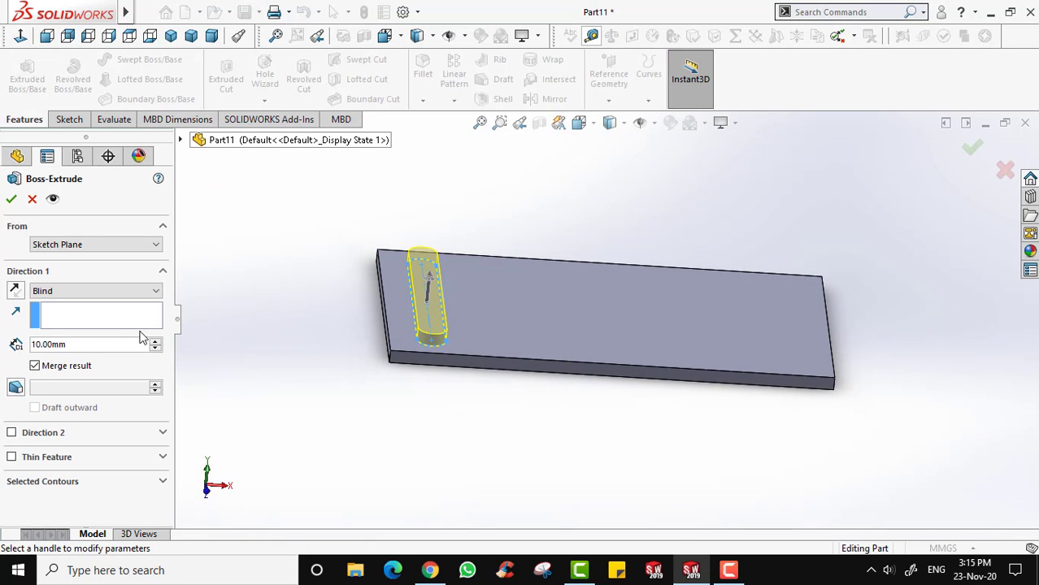
pyautogui.write('50')
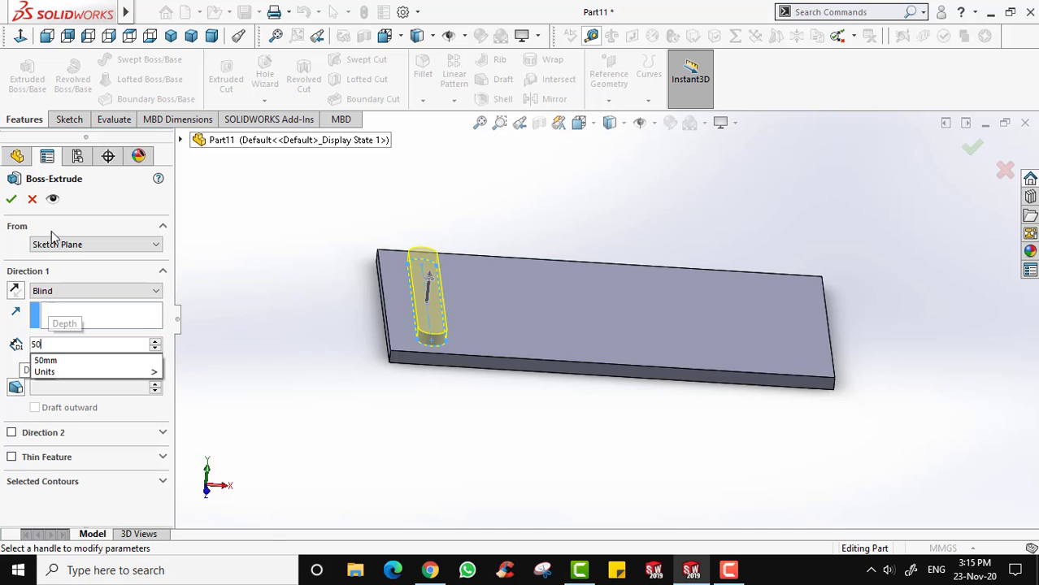
pyautogui.press('Return')
pyautogui.click(12, 199)
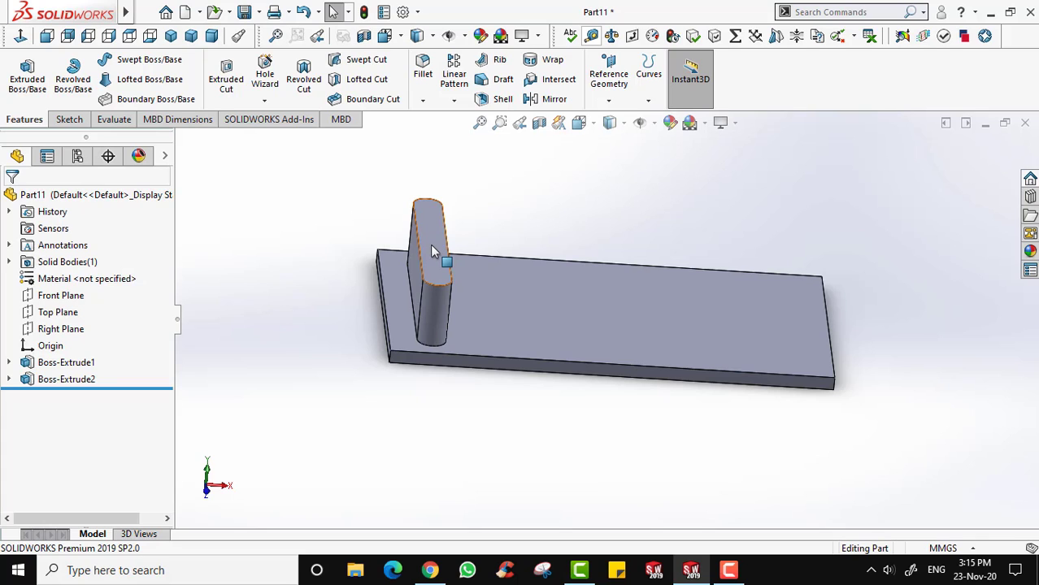
pyautogui.moveTo(415, 279); pyautogui.dragTo(440, 280, button='middle')
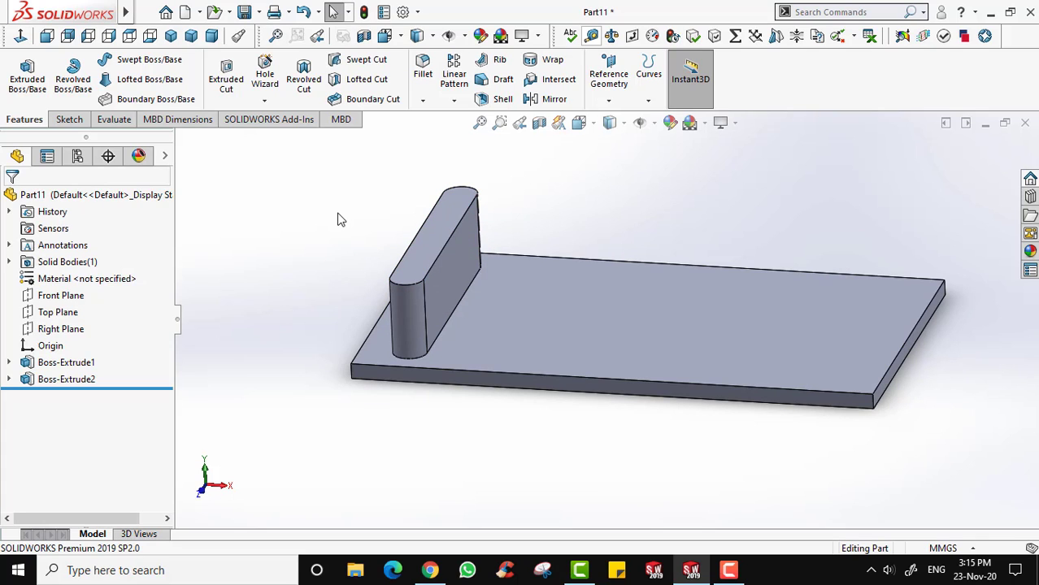
pyautogui.click(72, 378)
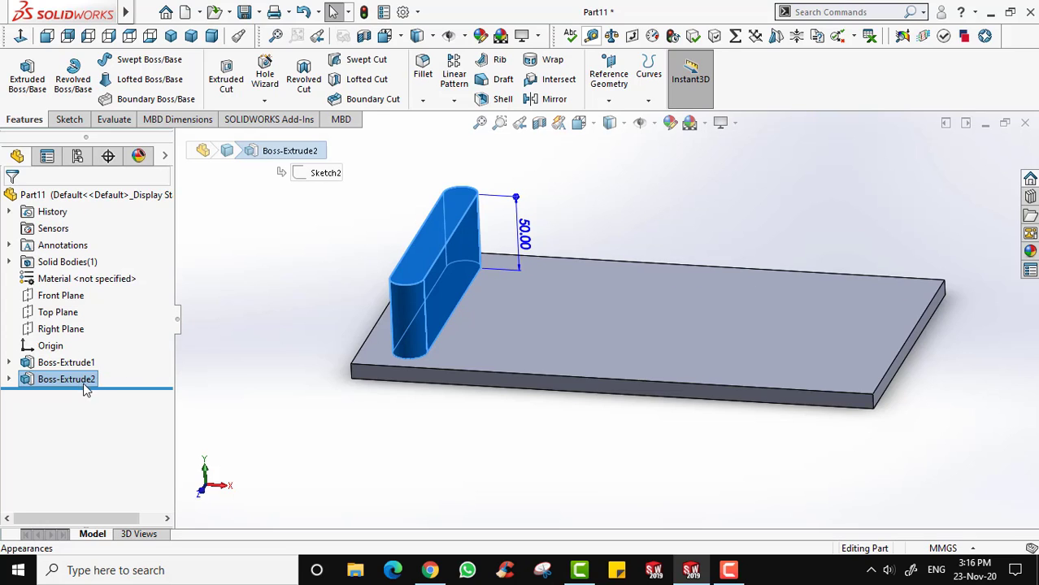
pyautogui.click(308, 366)
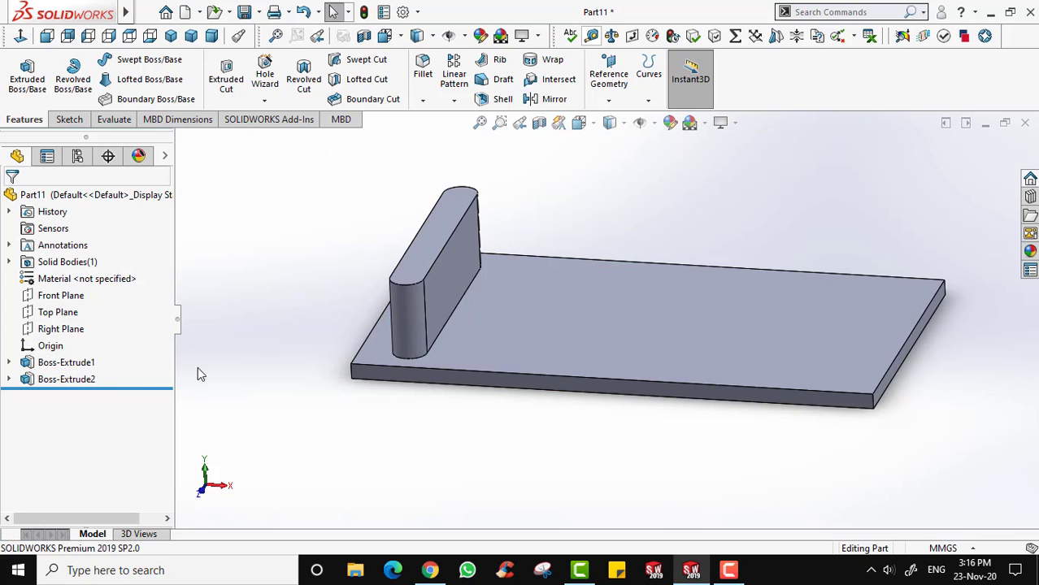
pyautogui.click(92, 365)
pyautogui.click(79, 380)
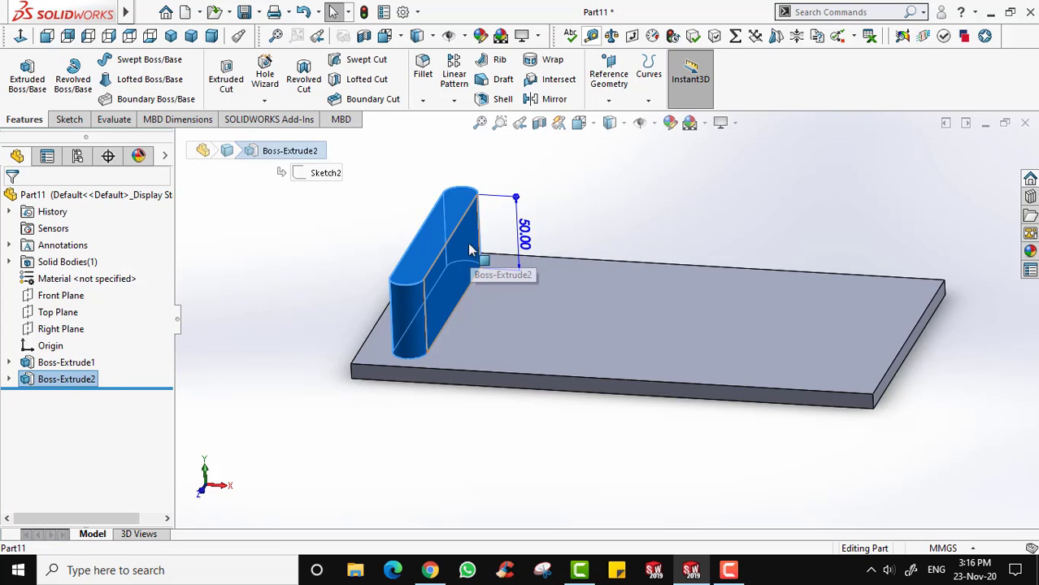
pyautogui.click(282, 314)
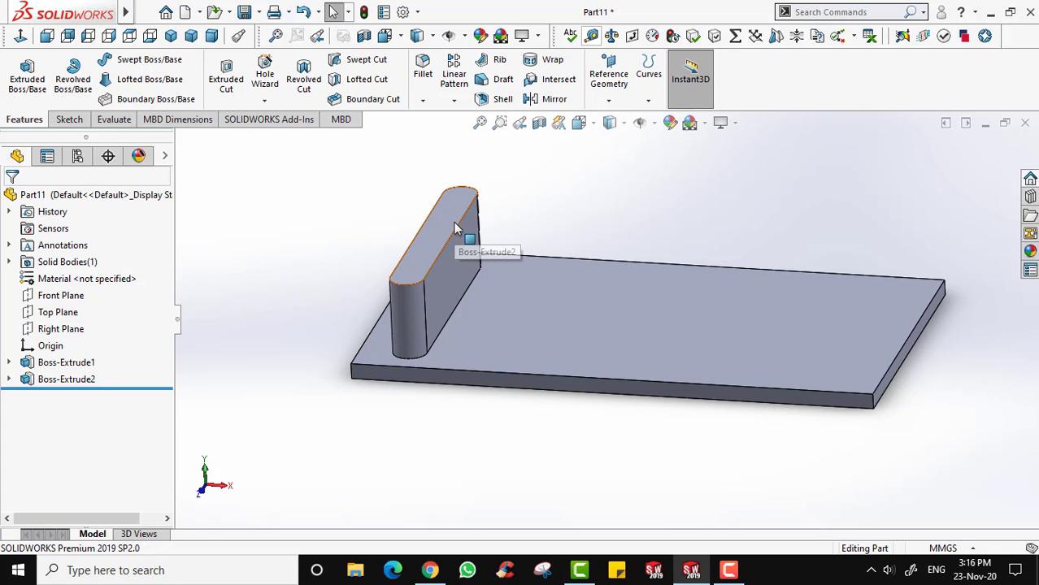
# Start a linear pattern of the slot boss along the plate's long front edge, with 20 mm spacing and 6 instances.
pyautogui.click(72, 379)
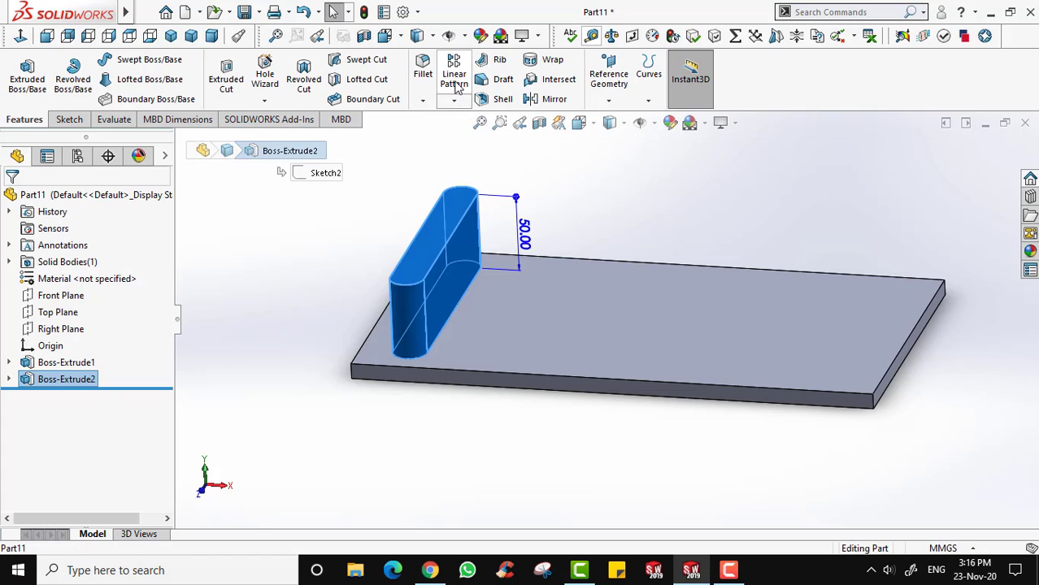
pyautogui.click(456, 81)
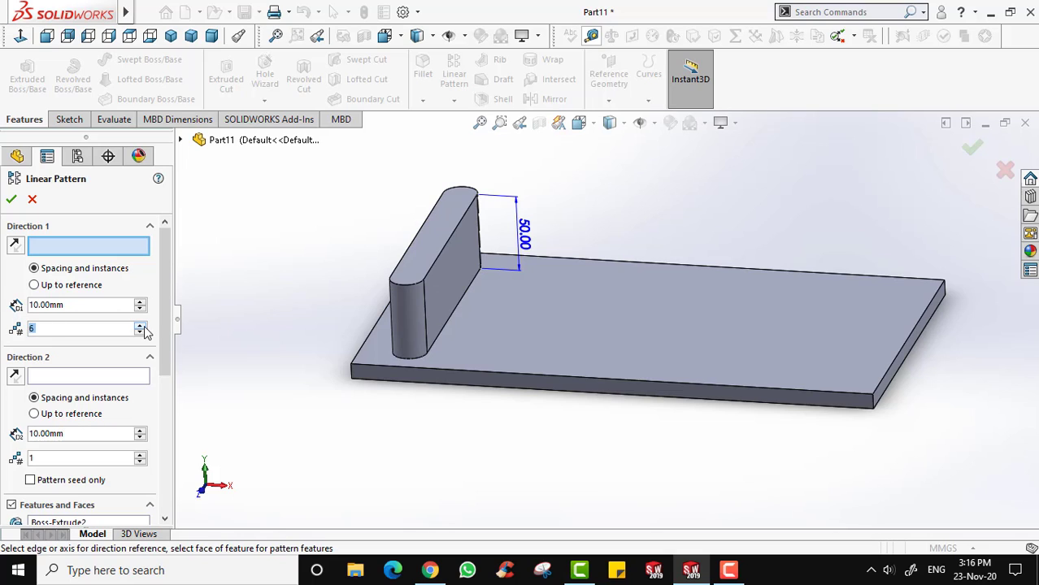
pyautogui.click(79, 303)
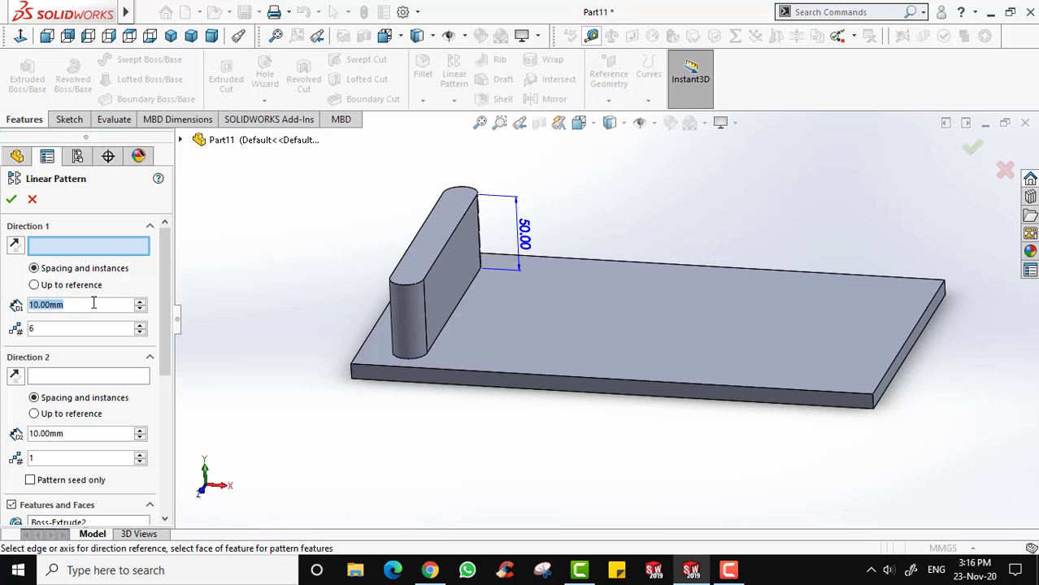
pyautogui.write('20')
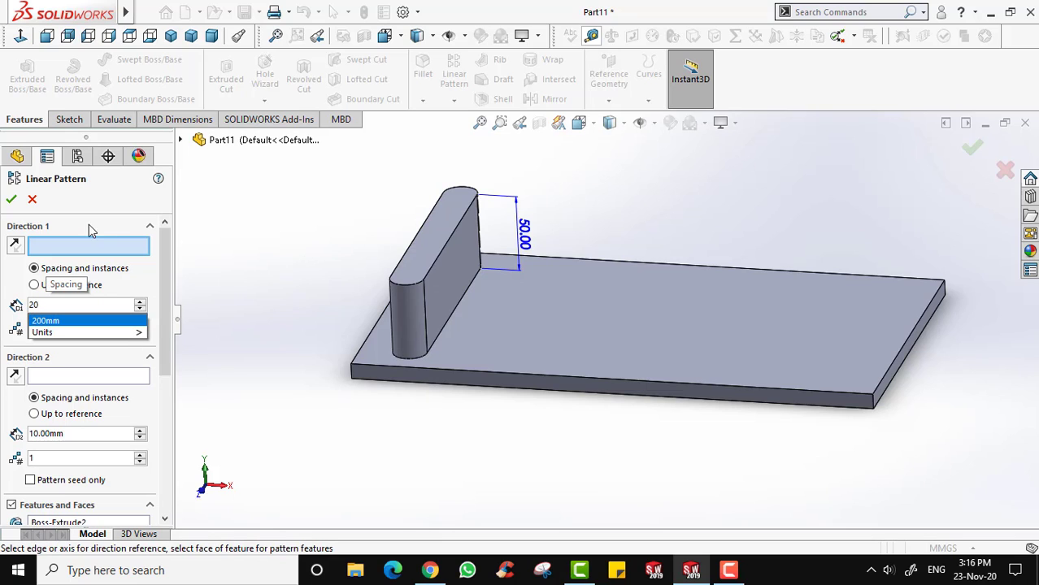
pyautogui.press('Return')
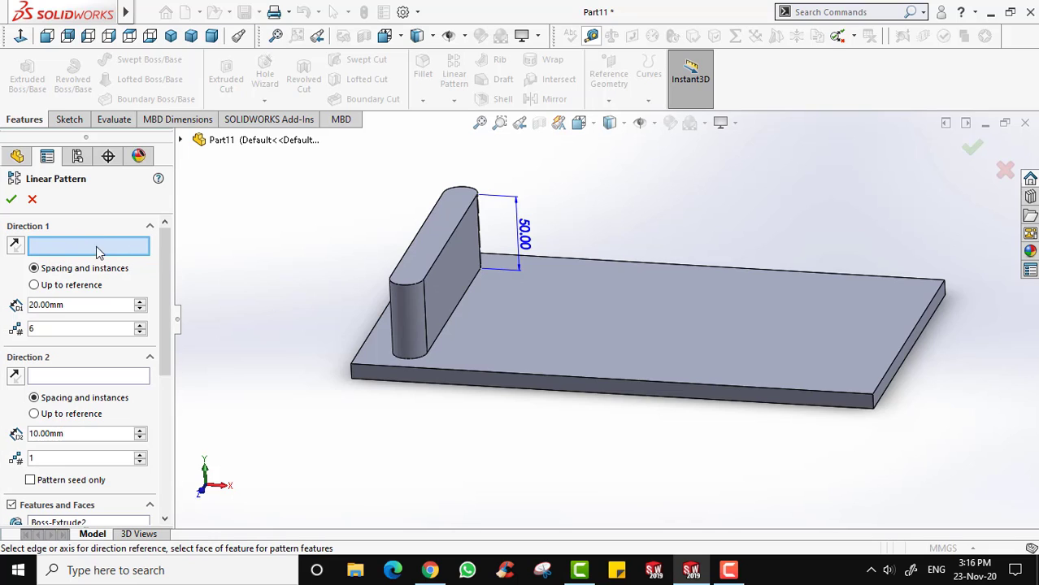
pyautogui.moveTo(165, 313); pyautogui.dragTo(180, 451)
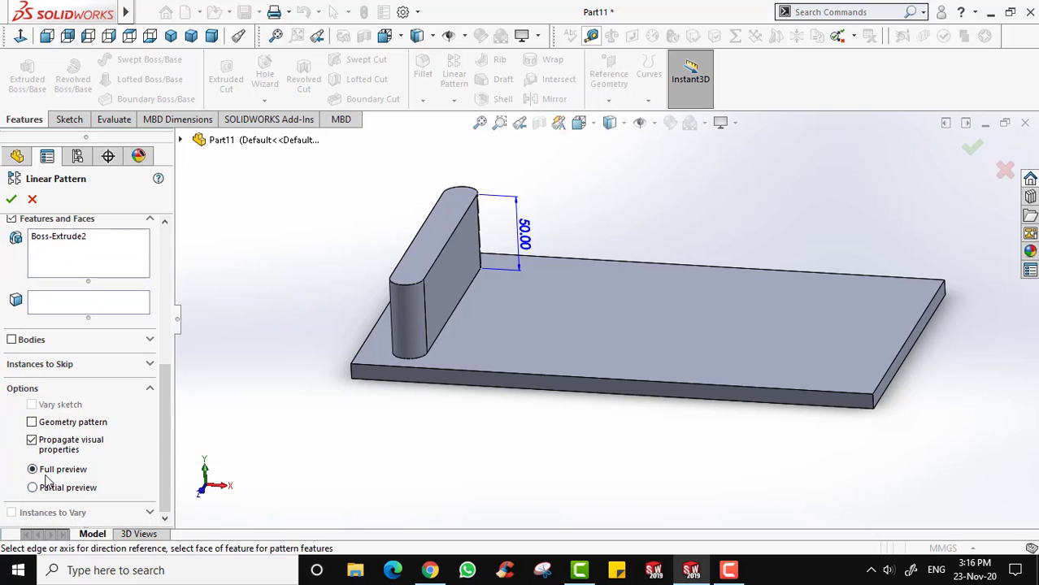
pyautogui.moveTo(167, 426); pyautogui.dragTo(167, 281)
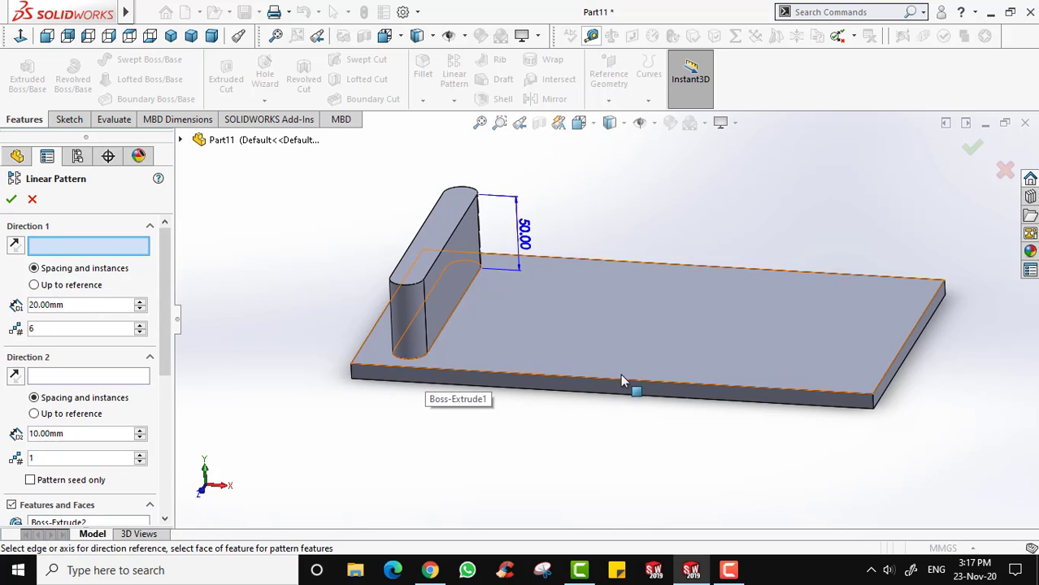
pyautogui.click(505, 377)
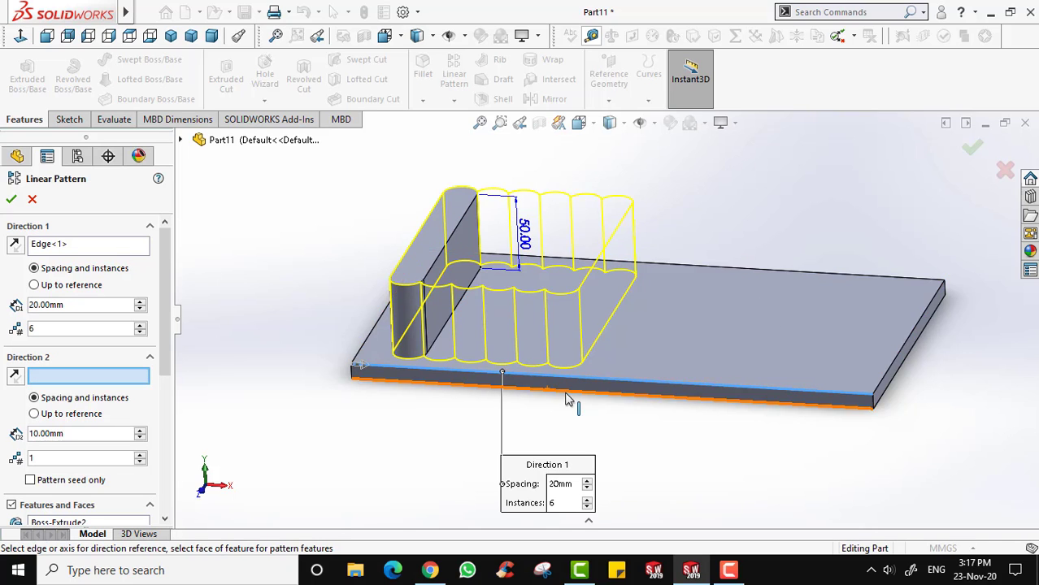
pyautogui.moveTo(567, 400); pyautogui.dragTo(488, 321, button='middle')
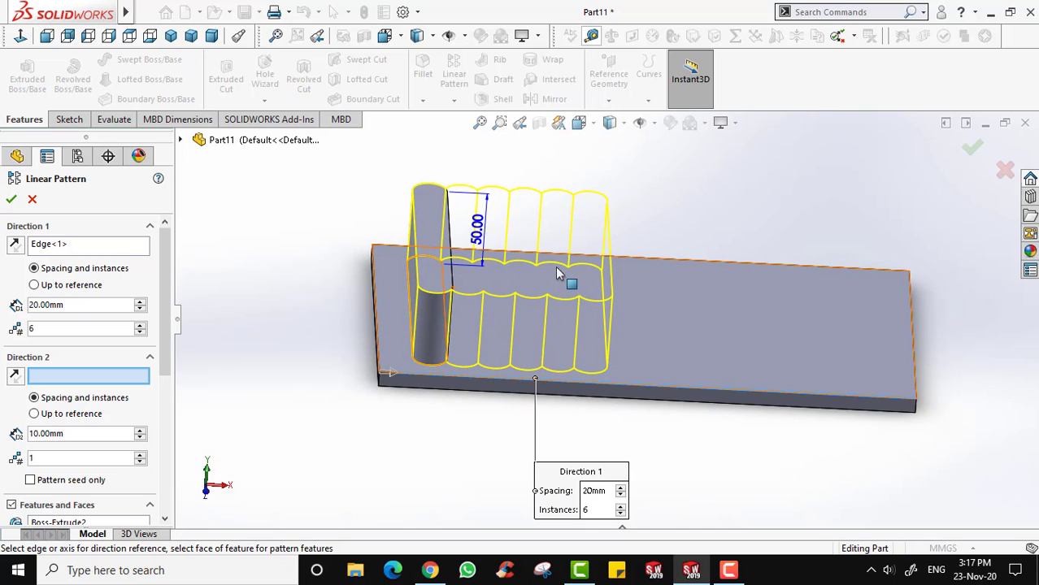
pyautogui.moveTo(513, 239)
pyautogui.mouseDown(button='middle')
pyautogui.moveTo(514, 269)
pyautogui.moveTo(520, 232)
pyautogui.mouseUp(button='middle')
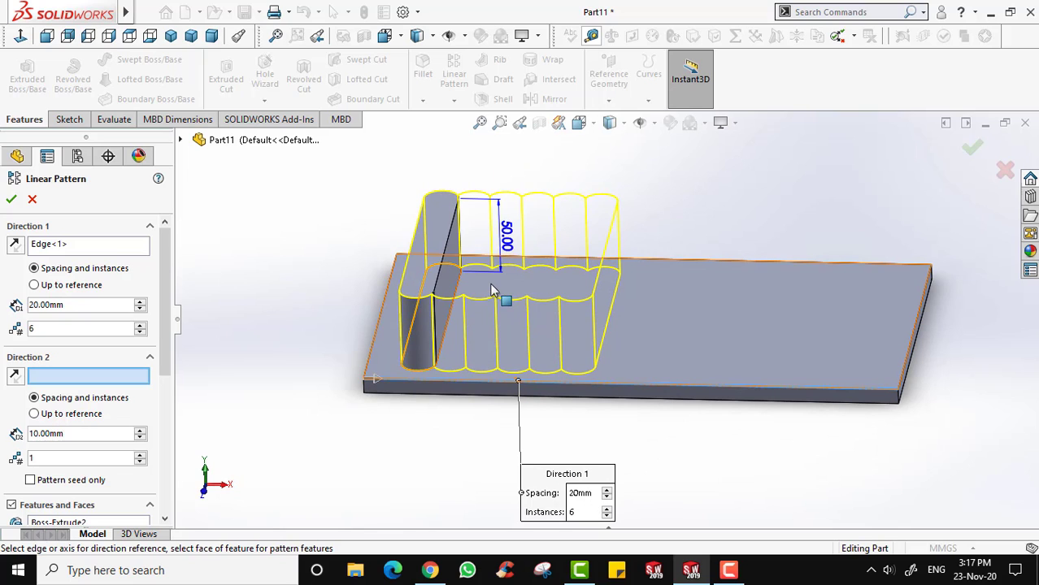
# Increase the Direction 1 spacing to 50 mm.
pyautogui.click(140, 302)
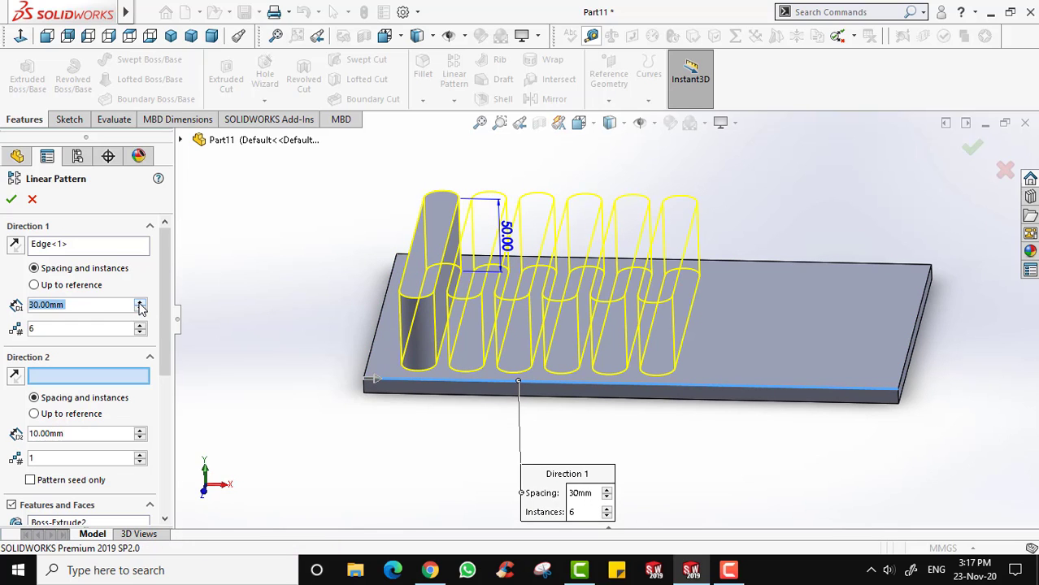
pyautogui.click(140, 303)
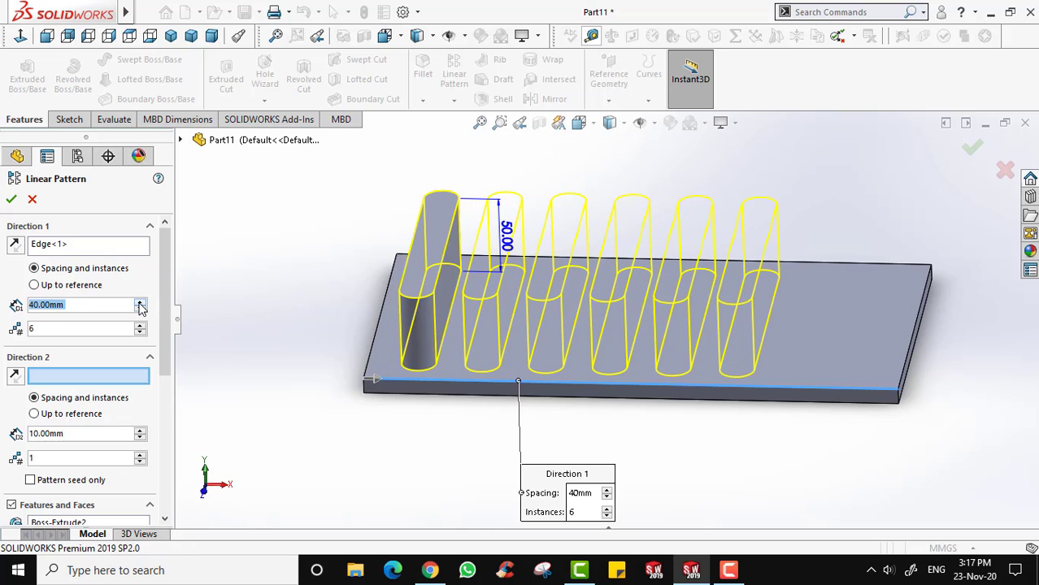
pyautogui.click(140, 303)
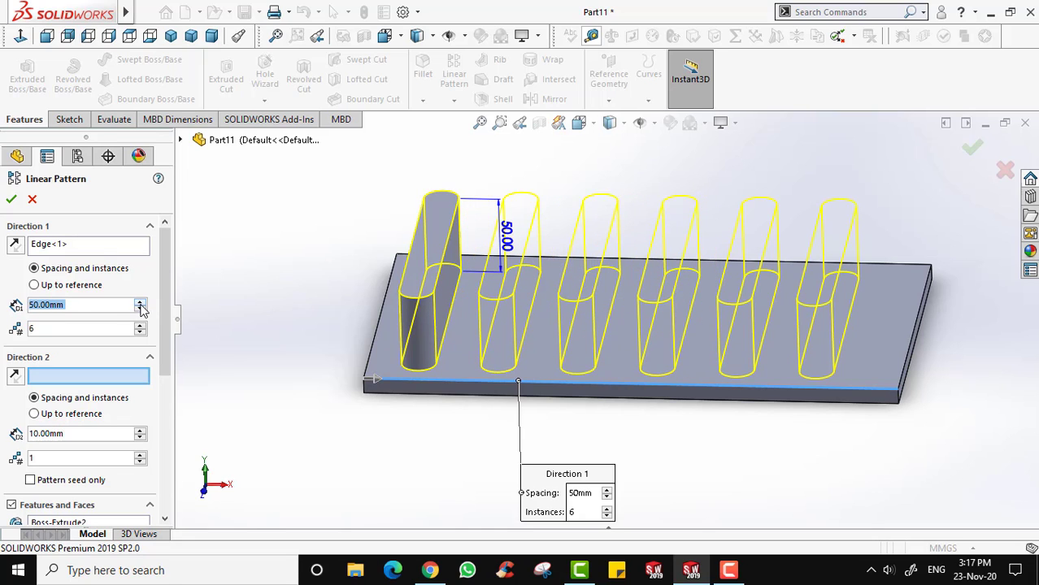
pyautogui.moveTo(298, 321); pyautogui.dragTo(313, 410, button='middle')
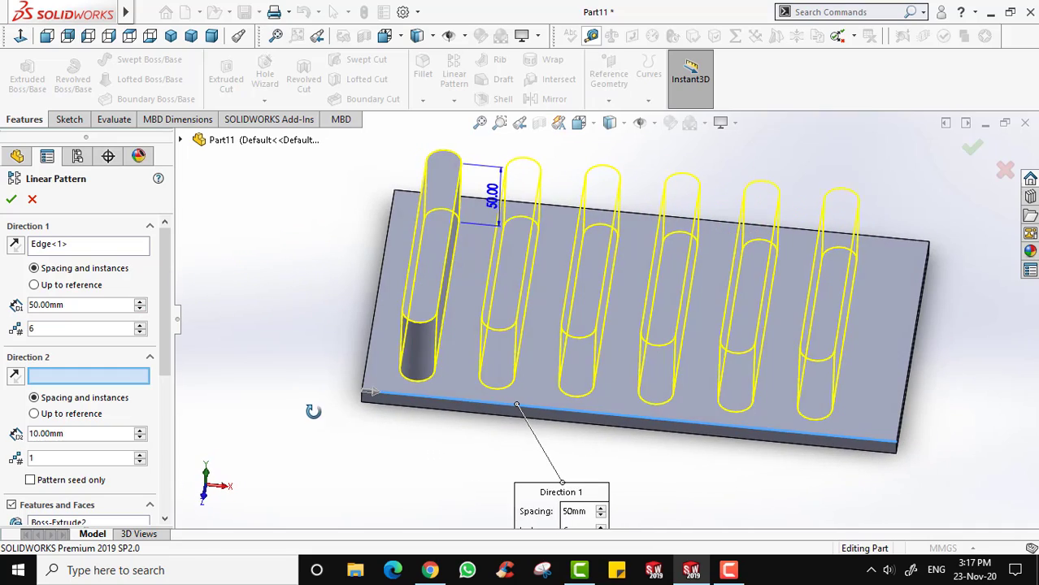
# Set Direction 1 of the pattern to 8 instances with 40 mm spacing.
pyautogui.click(141, 326)
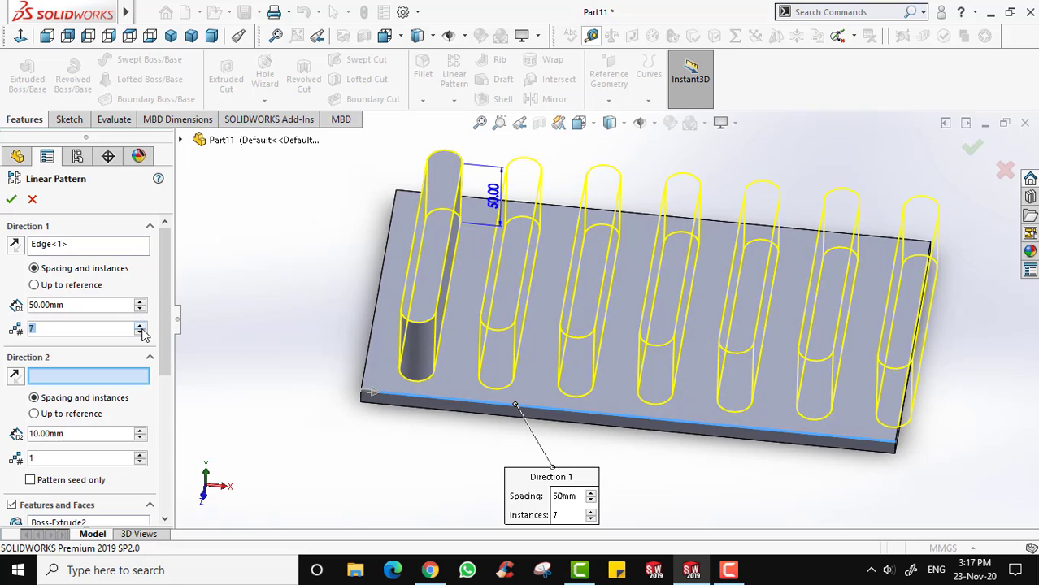
pyautogui.click(140, 310)
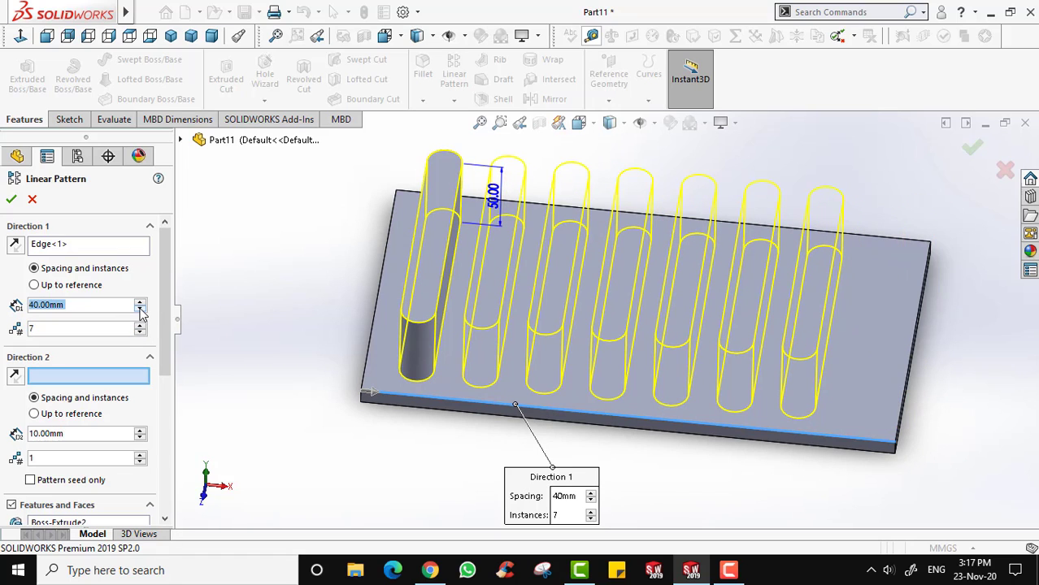
pyautogui.click(140, 325)
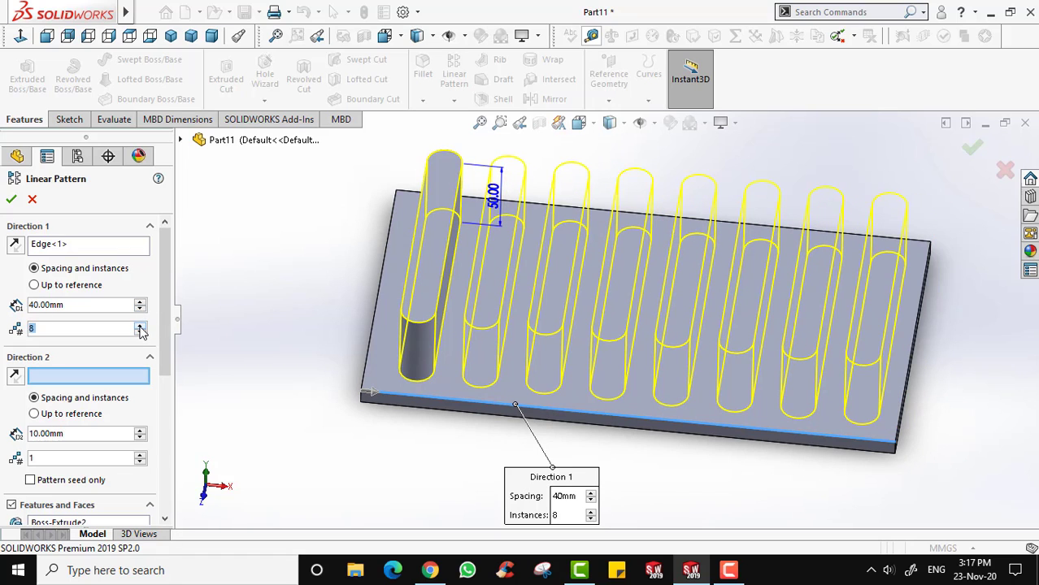
# Try Direction 1 spacings of 35 mm and 37 mm, then set it to 38 mm and accept the linear pattern.
pyautogui.moveTo(710, 377); pyautogui.dragTo(703, 342, button='middle')
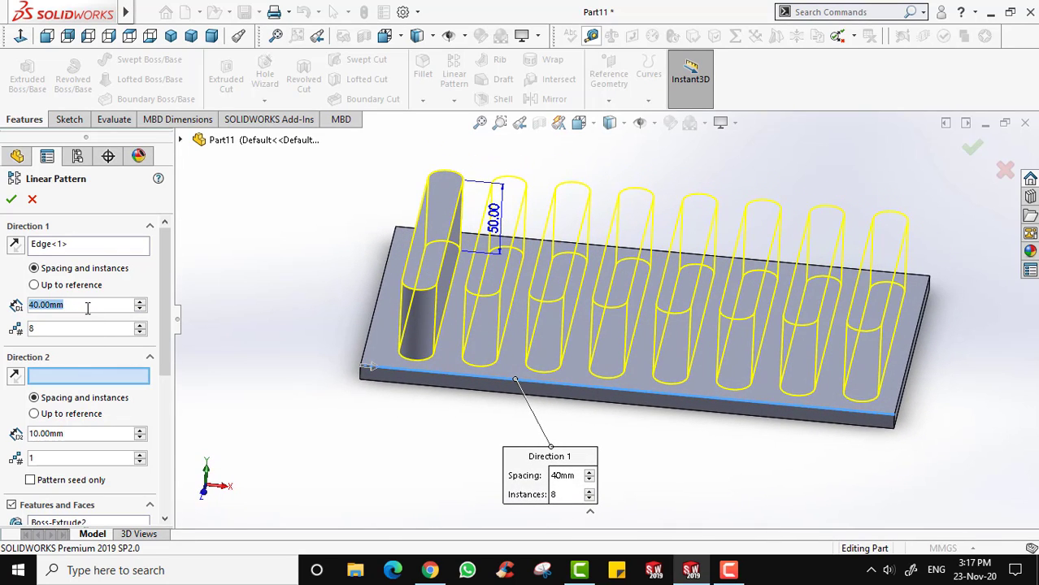
pyautogui.write('35')
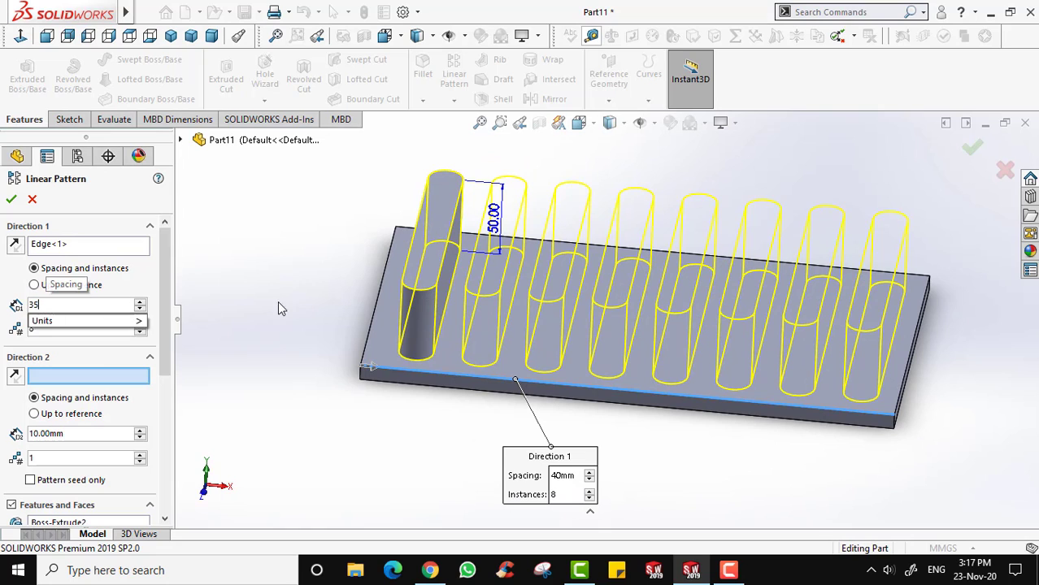
pyautogui.press('Return')
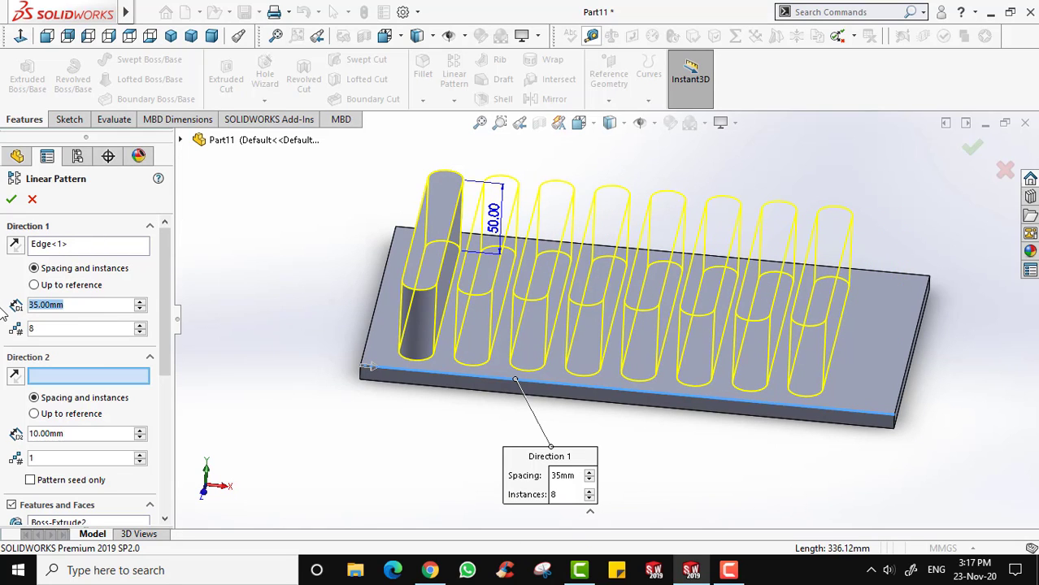
pyautogui.write('37')
pyautogui.press('Return')
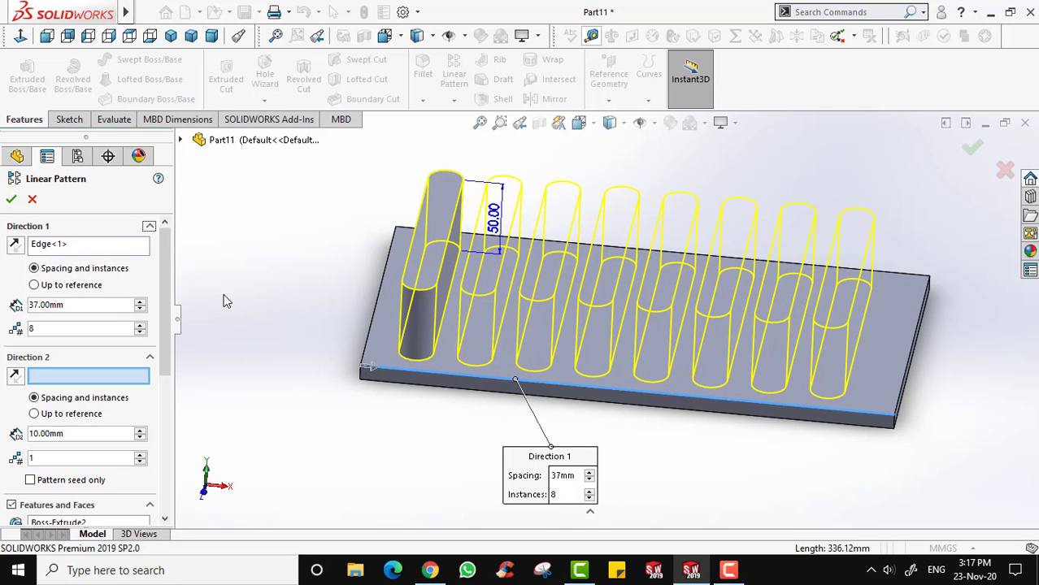
pyautogui.write('38')
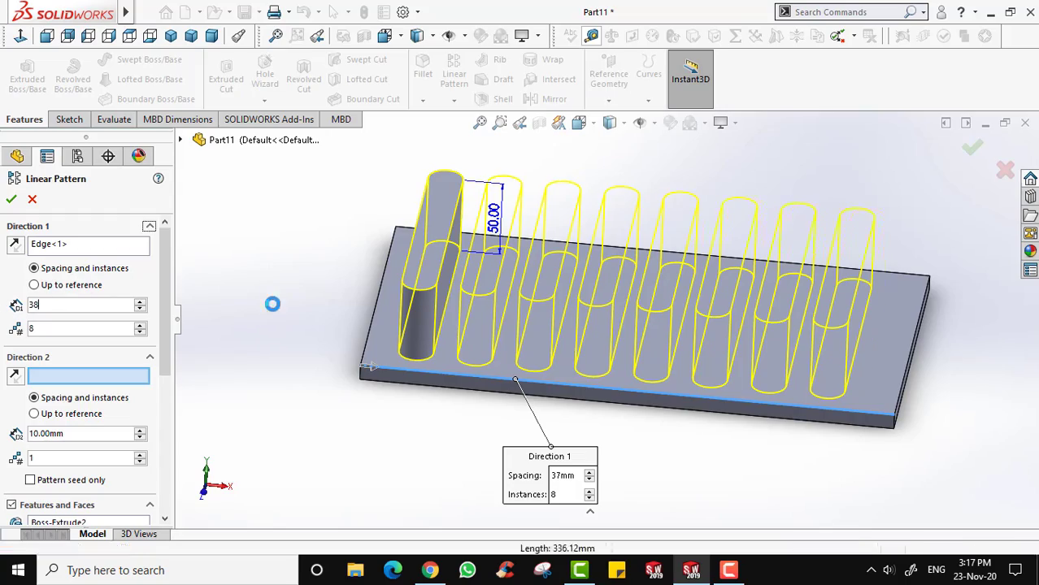
pyautogui.press('Return')
pyautogui.moveTo(274, 302); pyautogui.dragTo(321, 313, button='middle')
pyautogui.moveTo(165, 336); pyautogui.dragTo(171, 267)
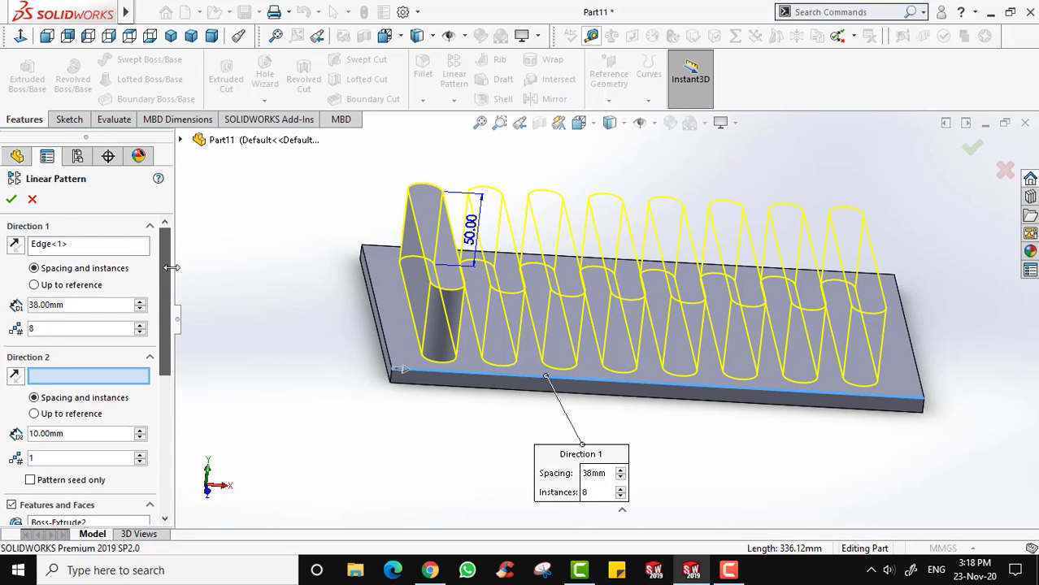
pyautogui.click(11, 199)
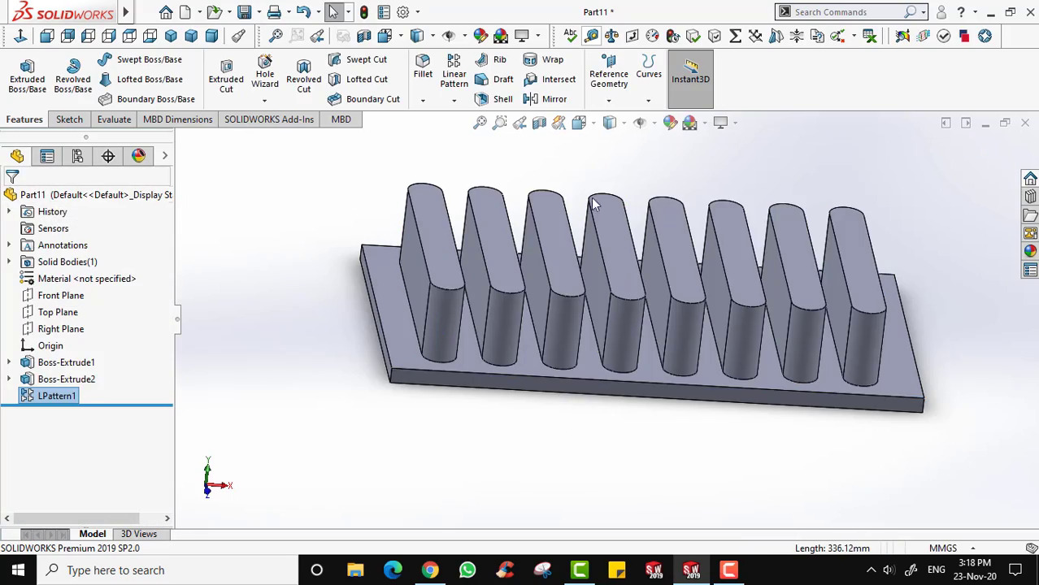
# Inspect the patterned slot bosses on the plate from several angles and from above.
pyautogui.moveTo(828, 295); pyautogui.dragTo(454, 136, button='middle')
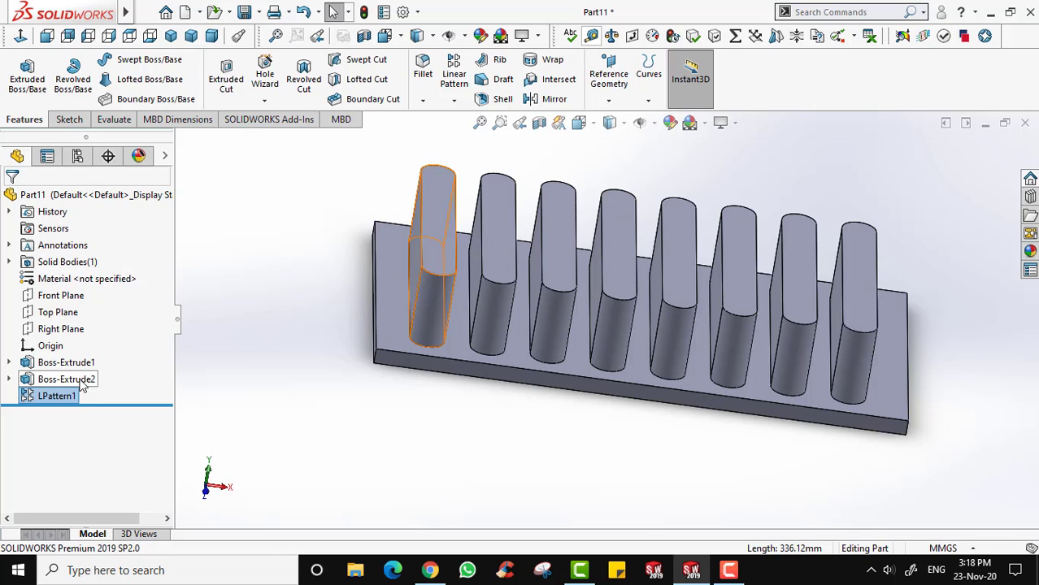
pyautogui.moveTo(847, 327); pyautogui.dragTo(816, 304, button='middle')
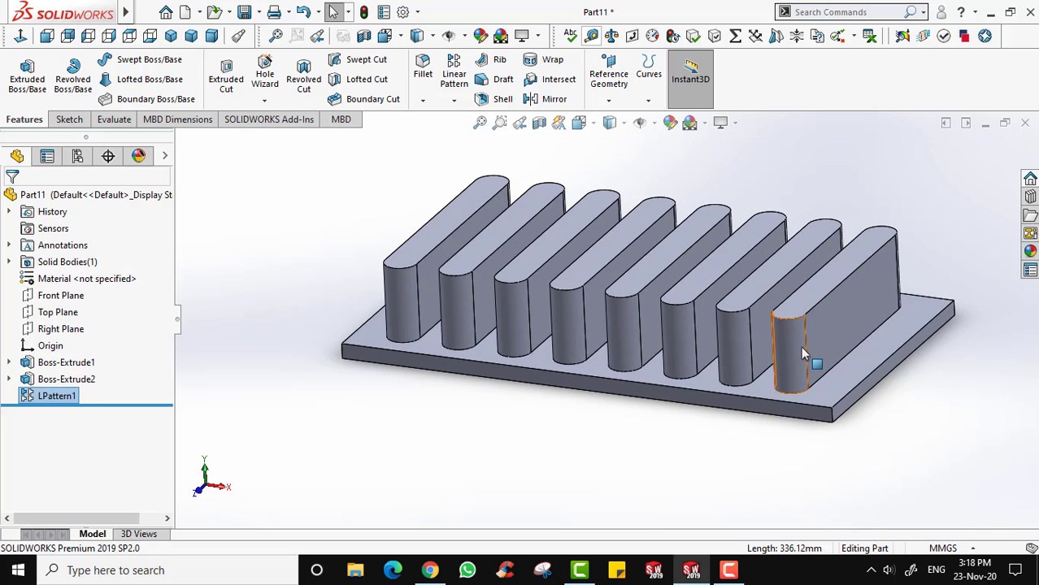
pyautogui.moveTo(803, 354); pyautogui.dragTo(716, 422, button='middle')
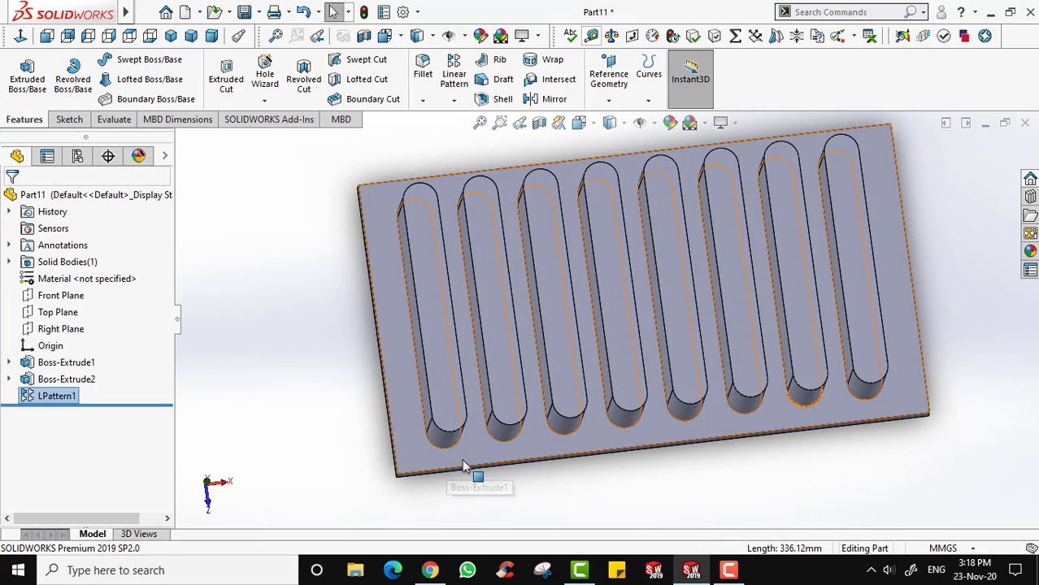
pyautogui.scroll(3, 539, 467)
pyautogui.scroll(-4, 558, 445)
pyautogui.scroll(4, 599, 439)
pyautogui.scroll(-2, 701, 398)
pyautogui.moveTo(698, 394); pyautogui.dragTo(687, 282, button='middle')
pyautogui.scroll(2, 687, 282)
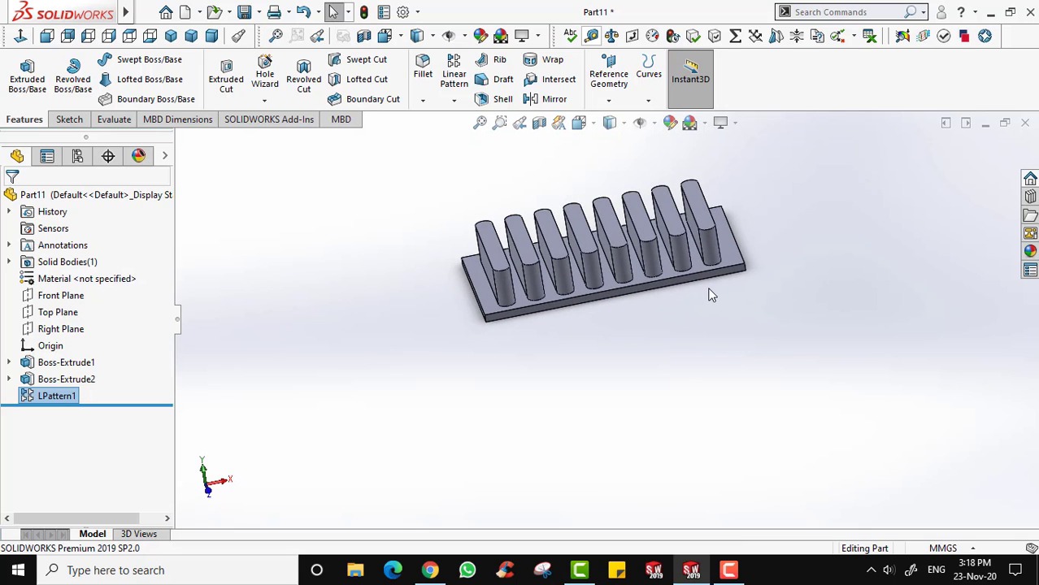
# Open a new sketch on the top face of the original slot boss at the plate's left end.
pyautogui.scroll(-5, 673, 294)
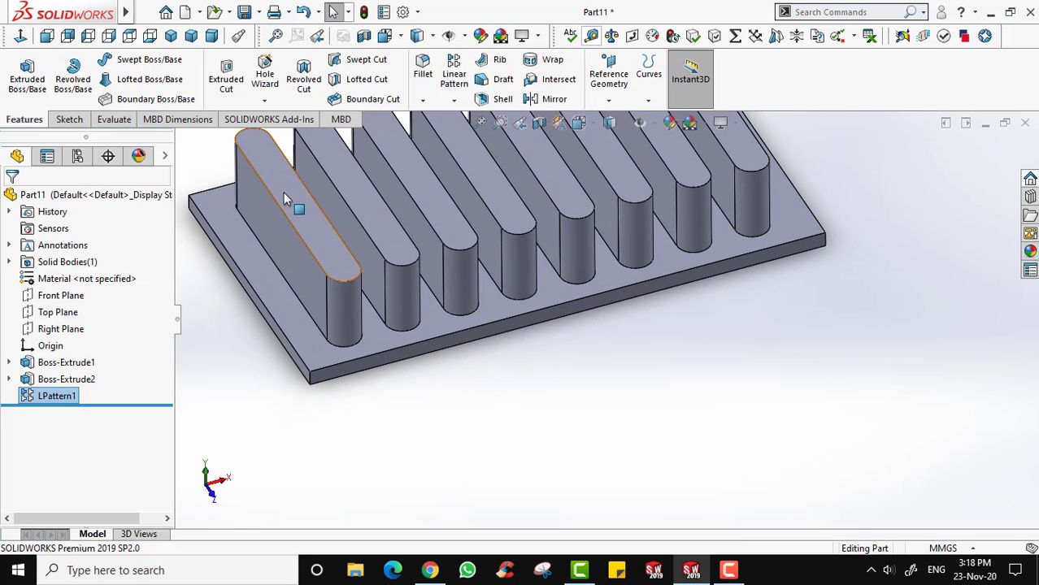
pyautogui.click(297, 200)
pyautogui.click(67, 120)
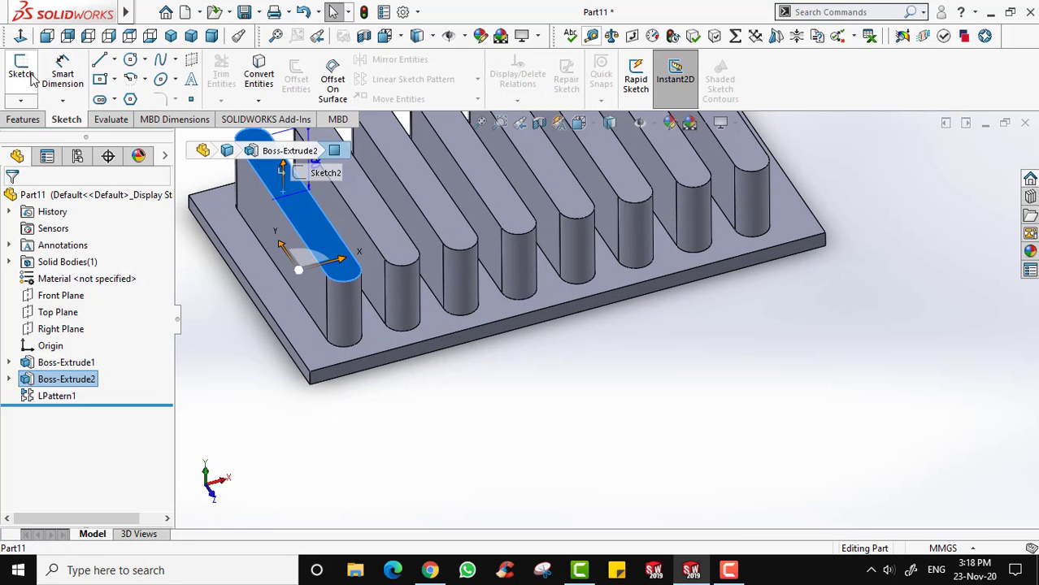
pyautogui.click(32, 75)
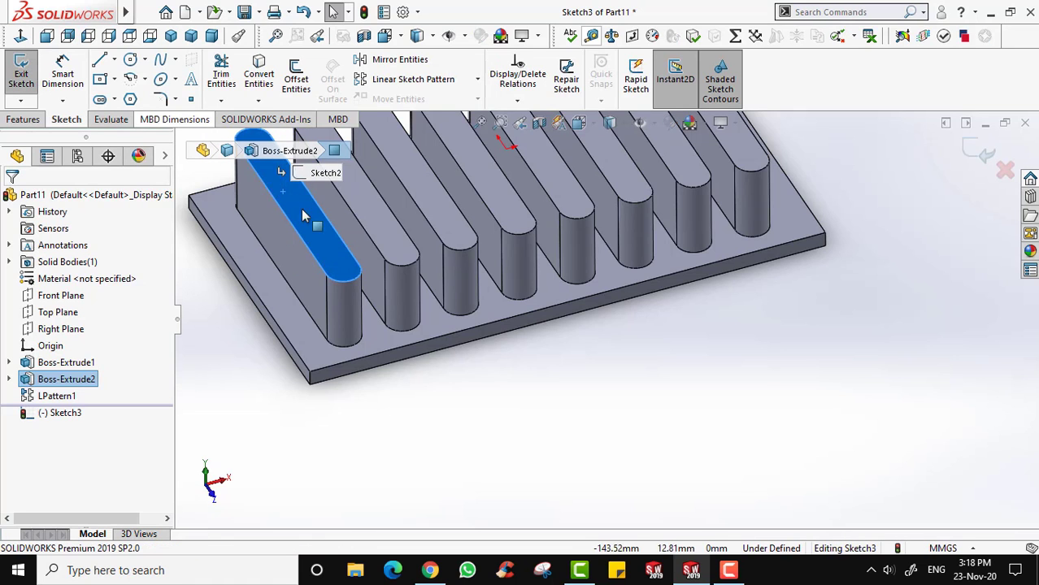
pyautogui.scroll(3, 332, 237)
pyautogui.scroll(-5, 350, 236)
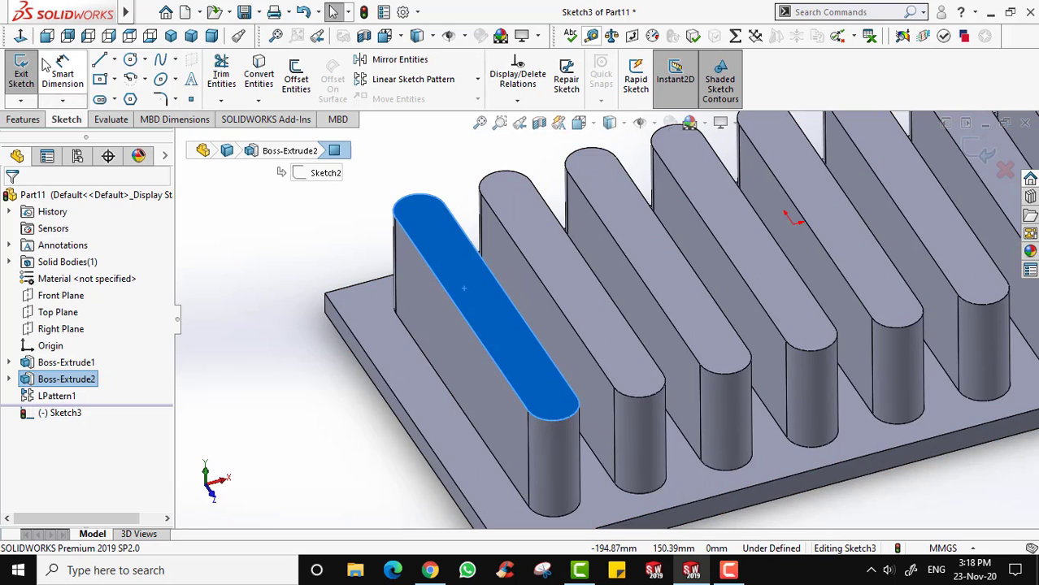
# Sketch a small circle concentric with the front rounded end of the first slot boss's top face and finish the sketch.
pyautogui.click(21, 35)
pyautogui.scroll(-5, 467, 423)
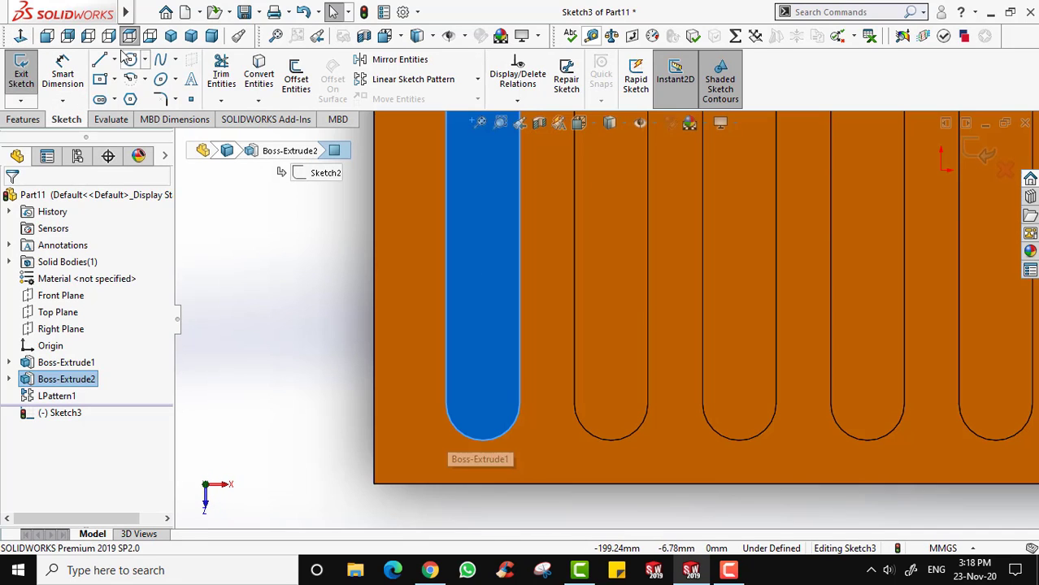
pyautogui.click(130, 63)
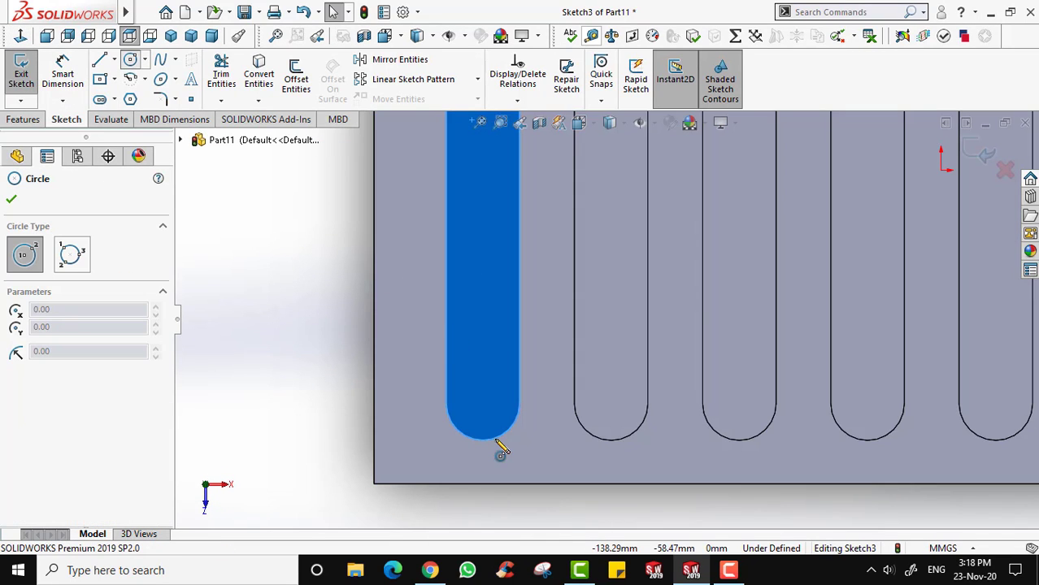
pyautogui.click(482, 404)
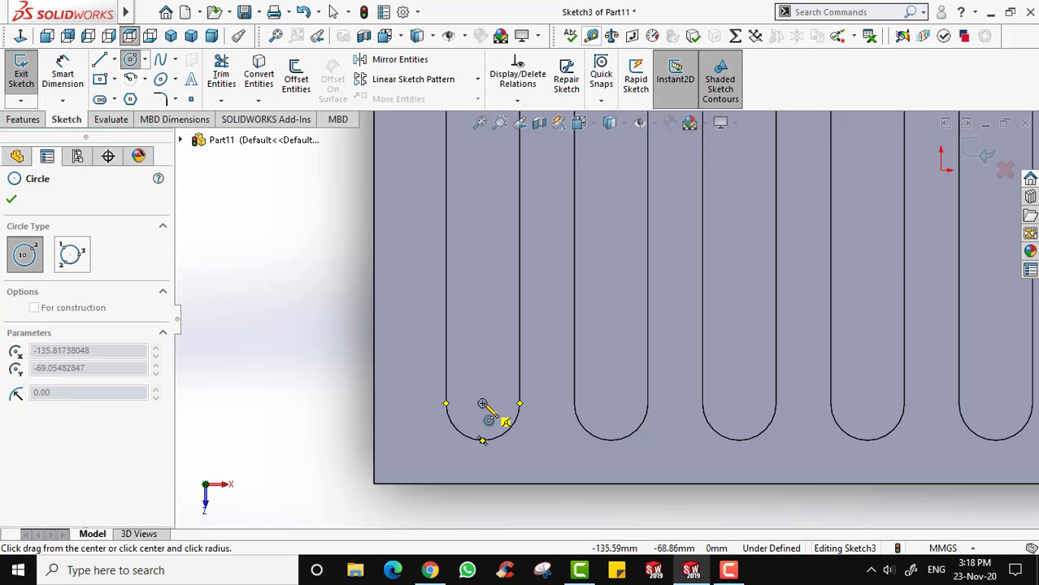
pyautogui.click(494, 416)
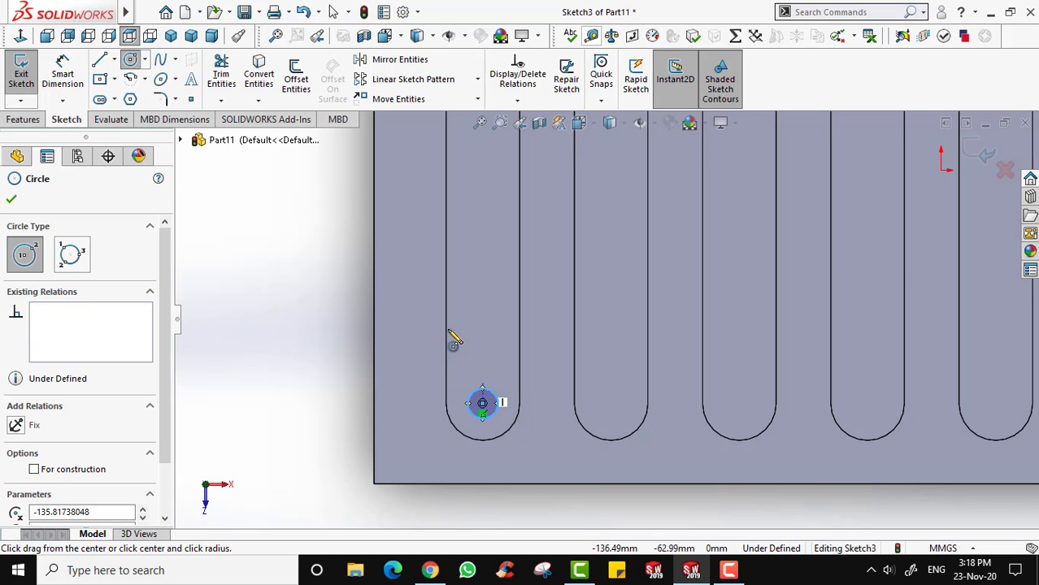
pyautogui.click(22, 77)
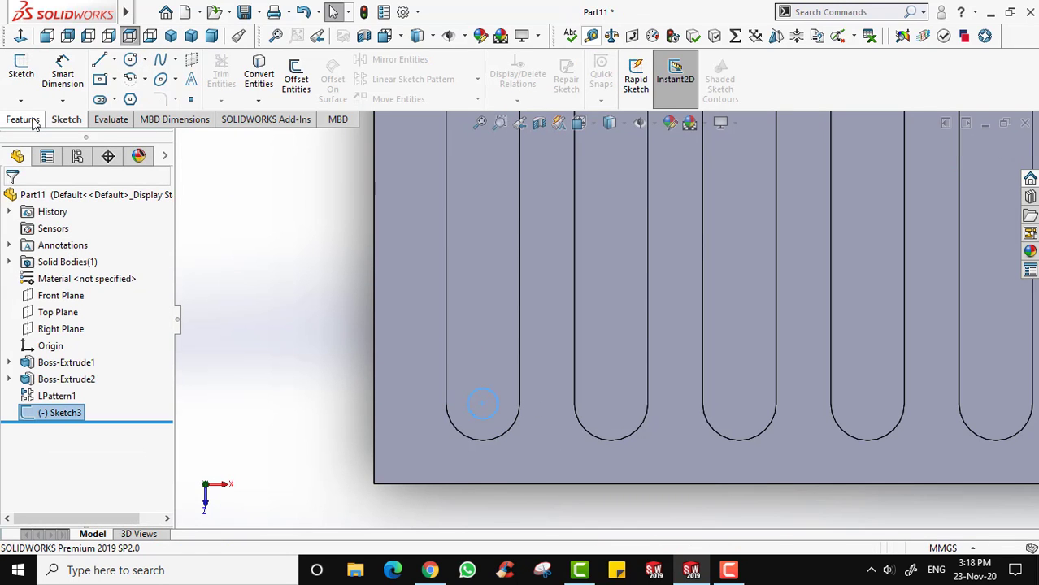
# Cut-extrude the circle Through All to make a hole through the slot boss and the plate.
pyautogui.click(32, 121)
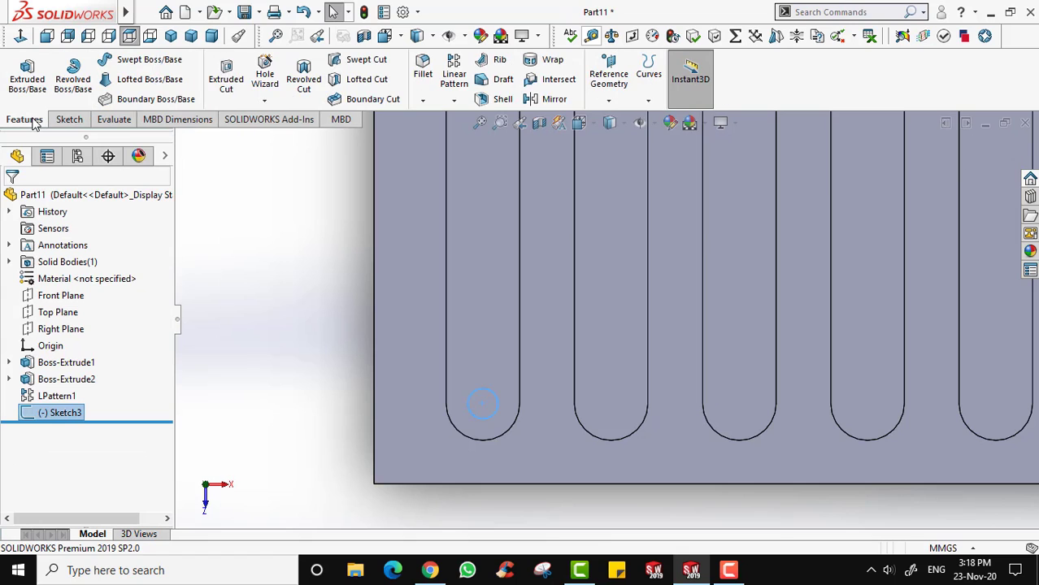
pyautogui.click(234, 90)
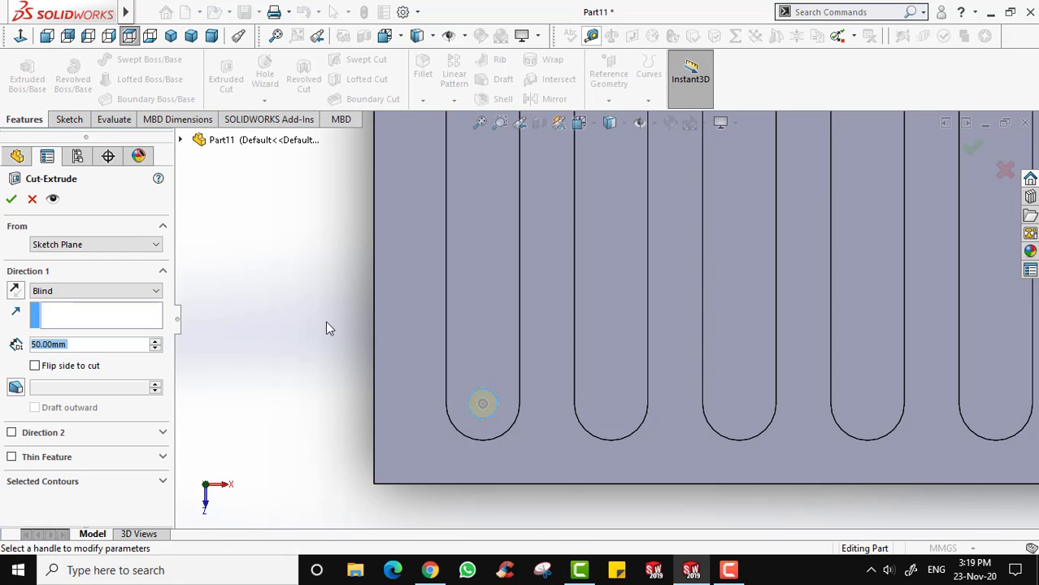
pyautogui.click(130, 293)
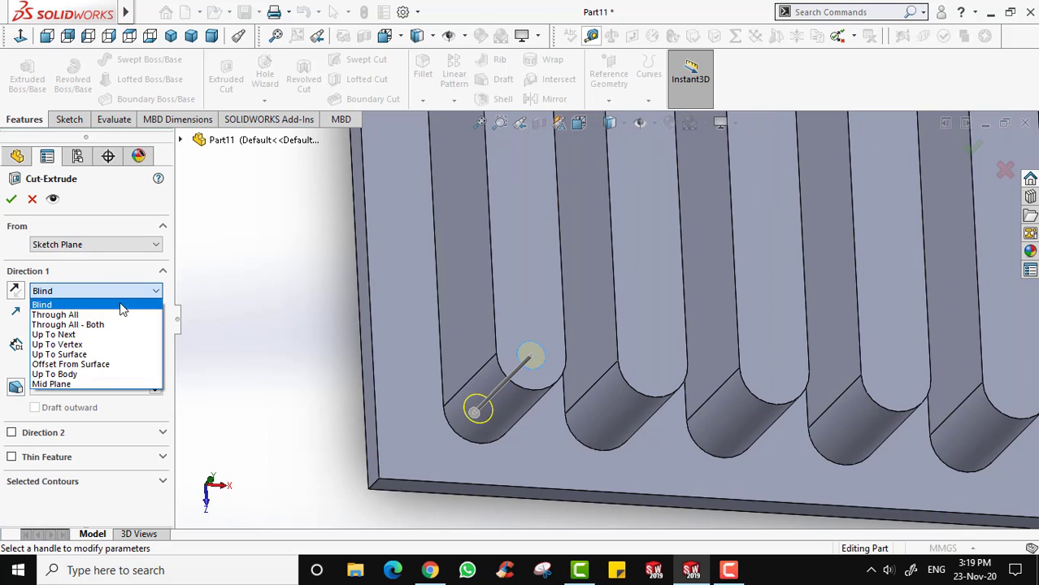
pyautogui.click(66, 314)
pyautogui.moveTo(404, 407); pyautogui.dragTo(331, 438, button='middle')
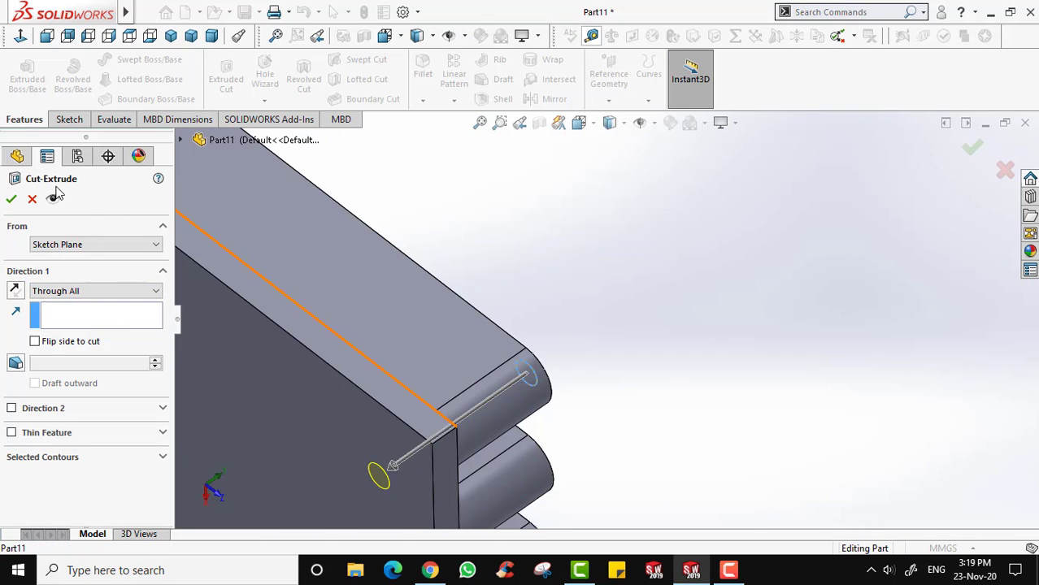
pyautogui.click(11, 201)
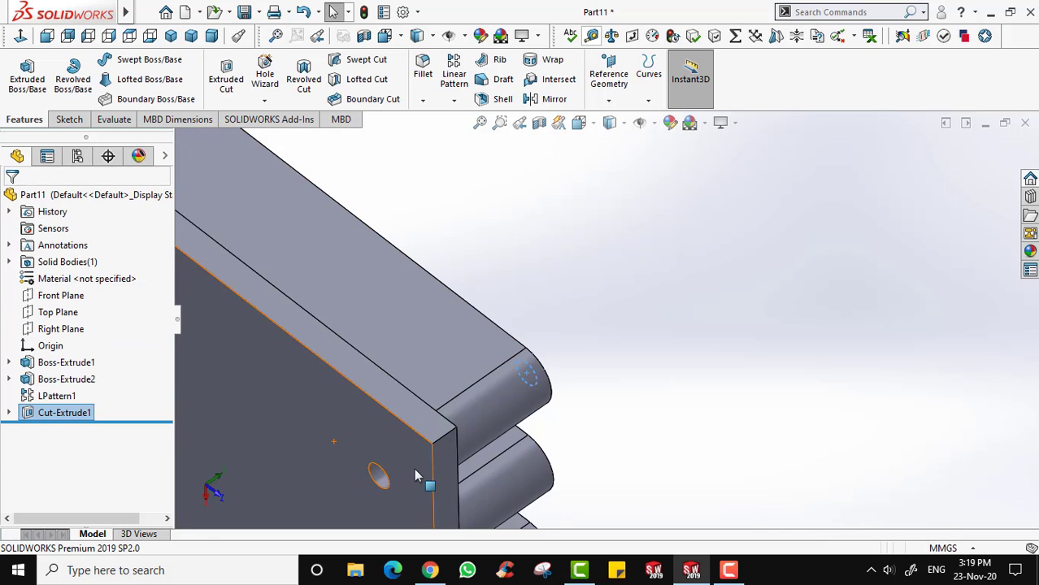
# Start a Linear Pattern of the hole cut, using the slot boss's long straight top edge as Direction 1.
pyautogui.moveTo(420, 475); pyautogui.dragTo(573, 367, button='middle')
pyautogui.scroll(-4, 598, 358)
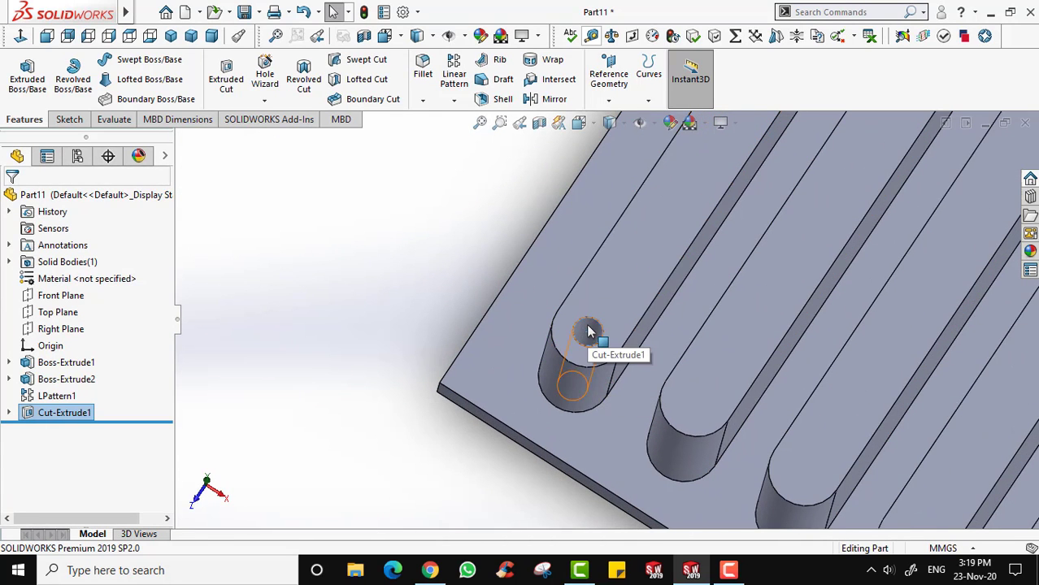
pyautogui.scroll(3, 589, 331)
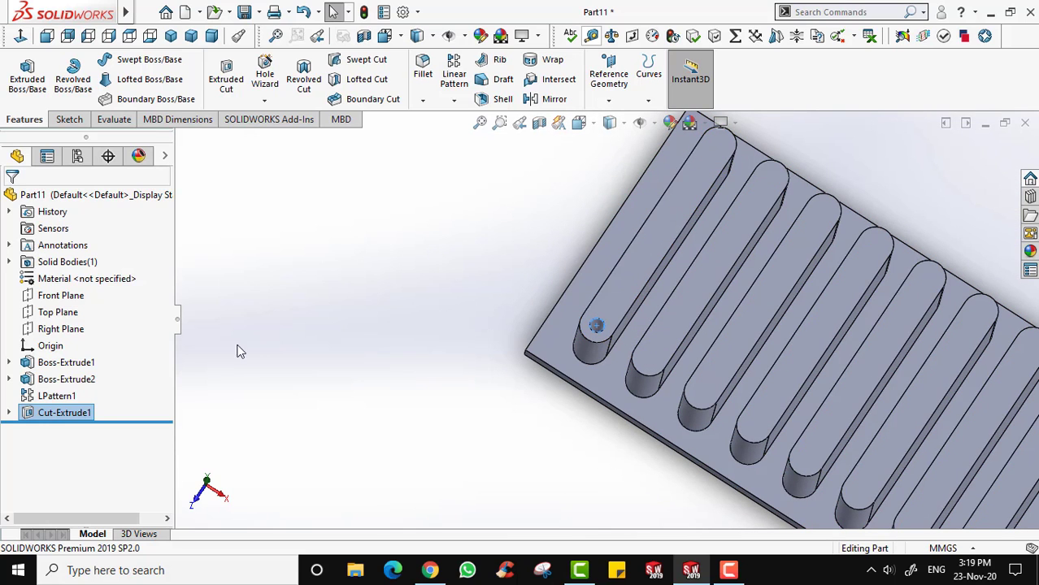
pyautogui.click(226, 394)
pyautogui.click(77, 416)
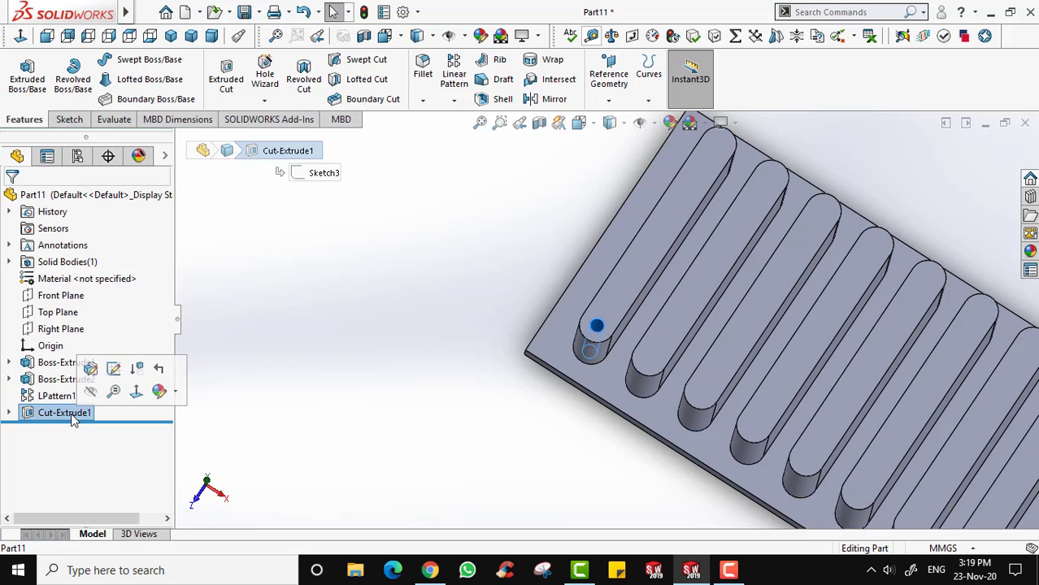
pyautogui.click(460, 79)
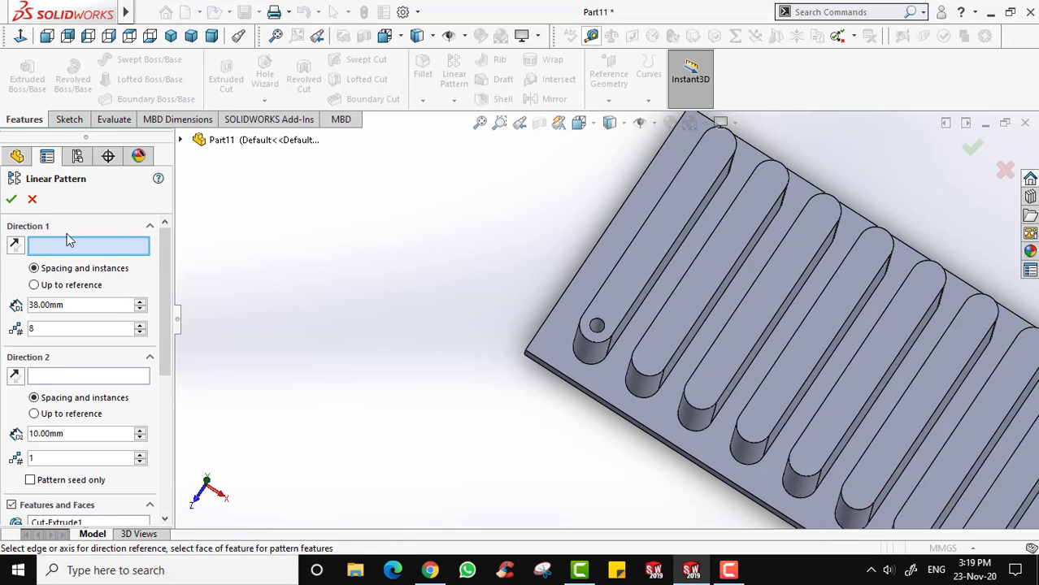
pyautogui.click(615, 269)
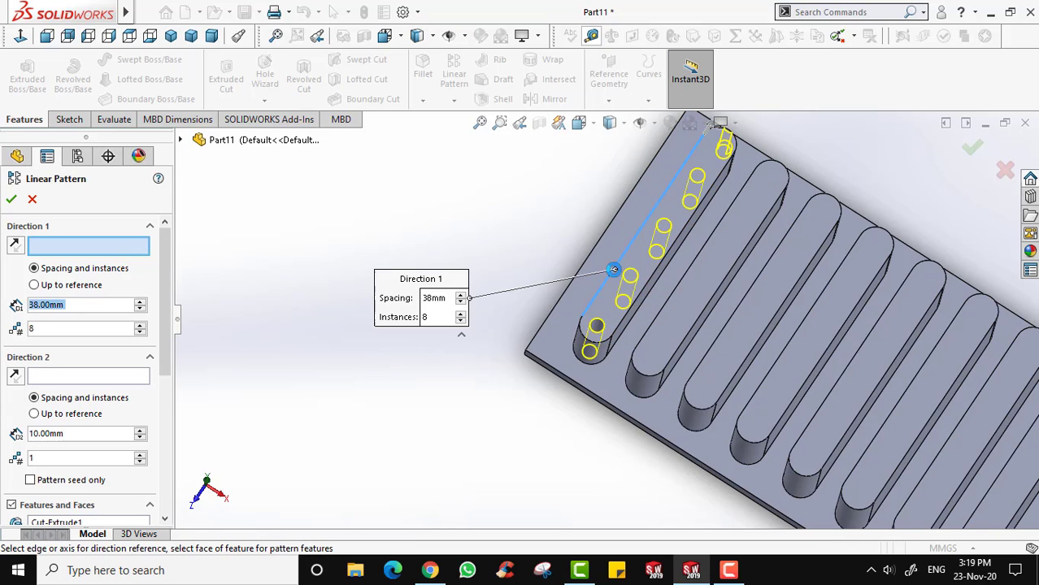
pyautogui.scroll(2, 709, 230)
pyautogui.scroll(-2, 708, 228)
pyautogui.scroll(-2, 709, 230)
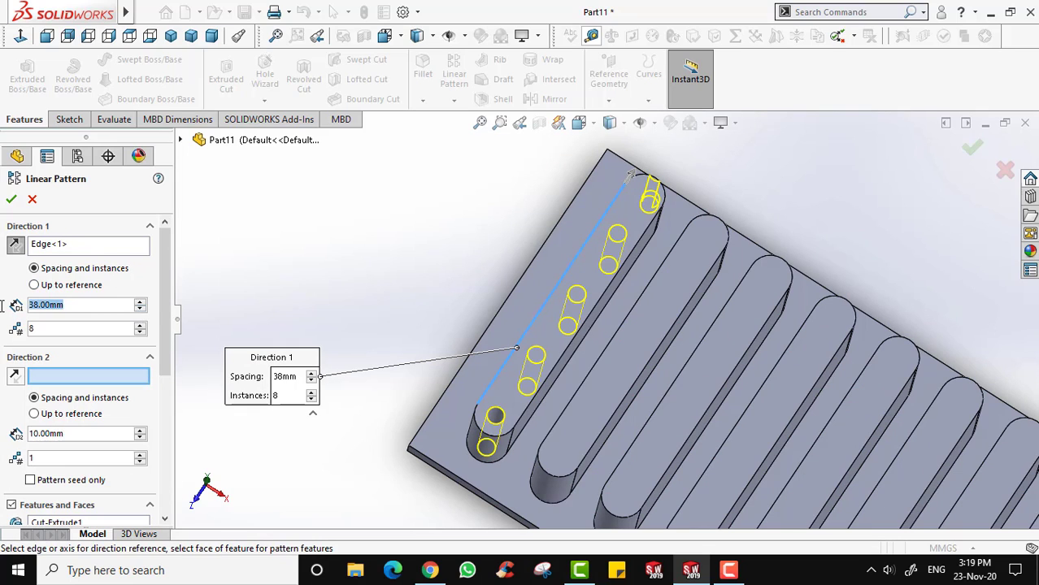
# Try Direction 1 spacings of 10 mm and 20 mm, then set 15 mm spacing with 10 instances.
pyautogui.write('10')
pyautogui.press('Return')
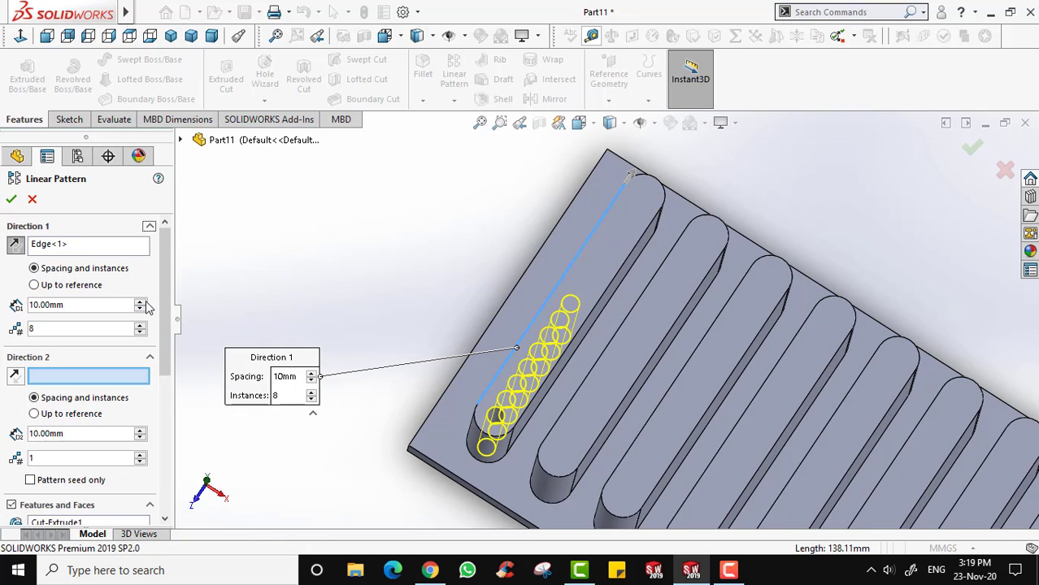
pyautogui.doubleClick(98, 304)
pyautogui.write('15')
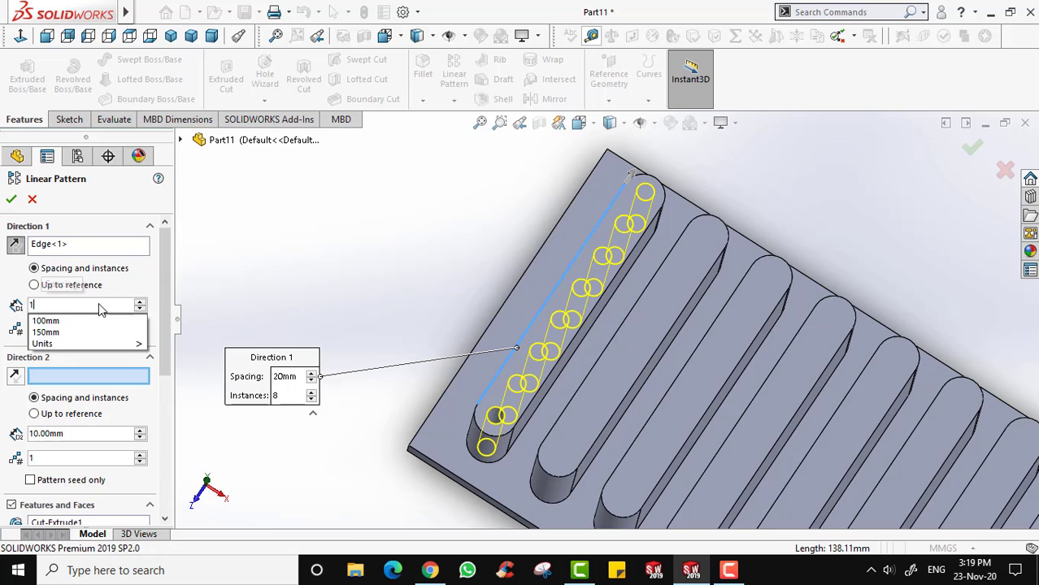
pyautogui.moveTo(456, 358); pyautogui.dragTo(460, 395, button='middle')
pyautogui.click(140, 325)
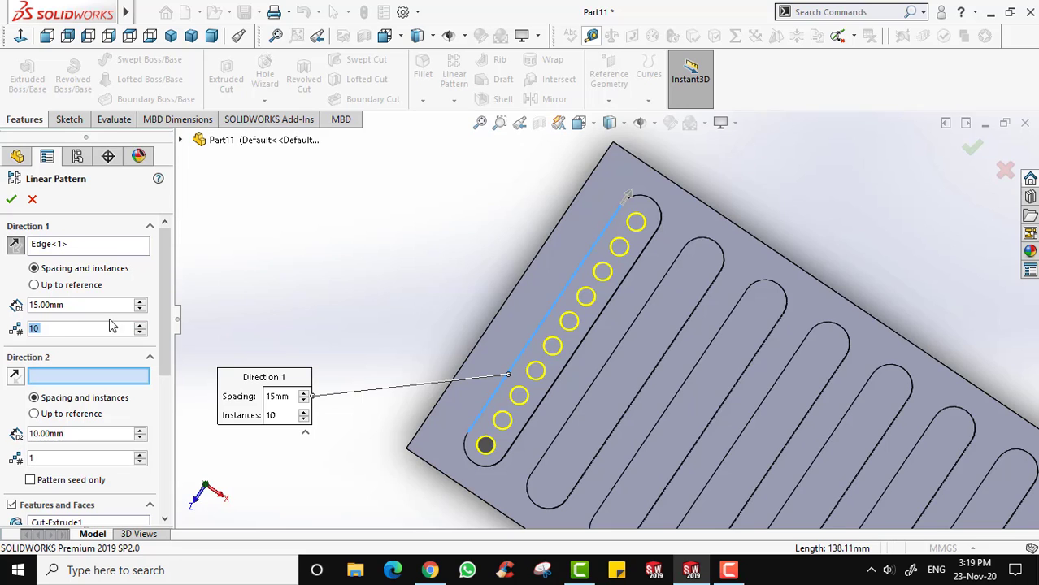
# Try a 16 mm spacing for the hole pattern, then set it back to 15 mm and accept the pattern.
pyautogui.write('16')
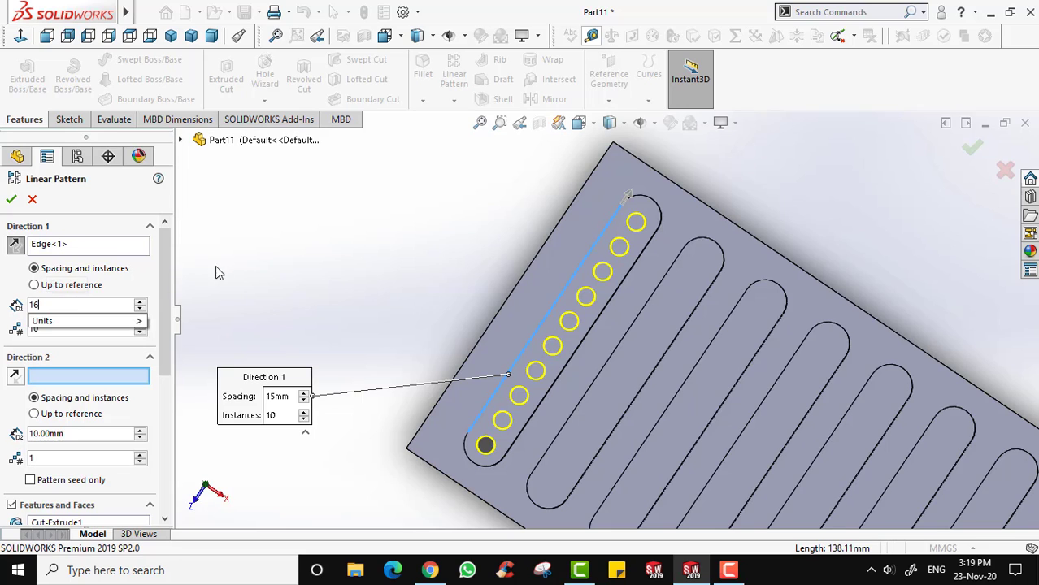
pyautogui.press('Return')
pyautogui.write('15')
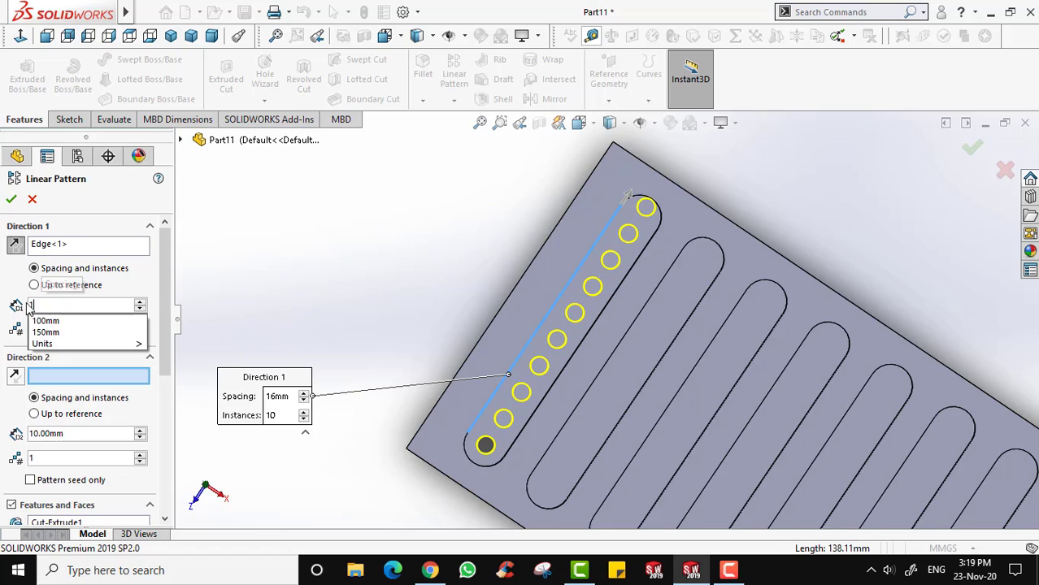
pyautogui.press('Return')
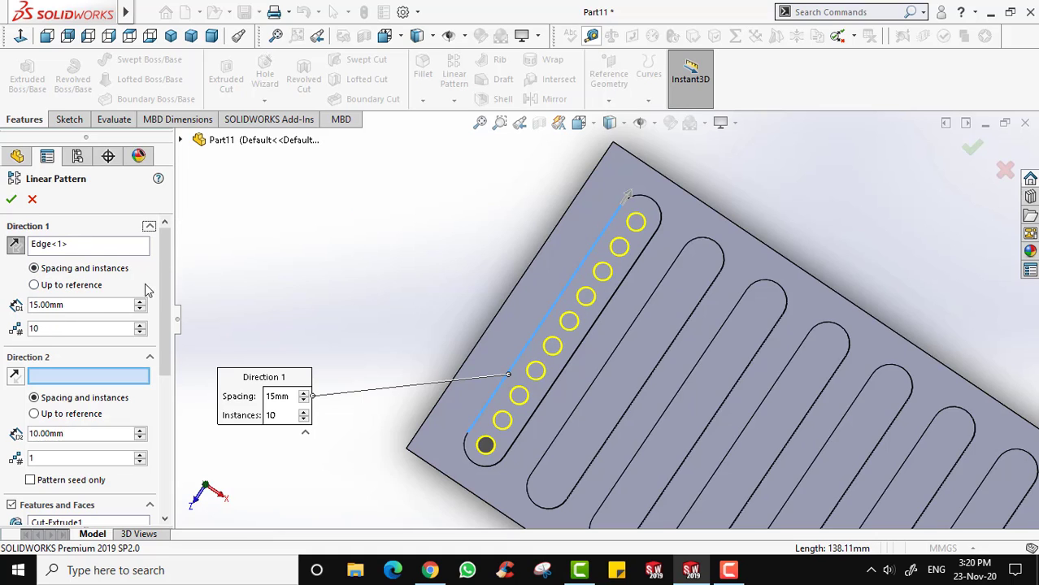
pyautogui.click(12, 204)
# Inspect the patterned holes and slot bosses from several angles and look over the available pattern types.
pyautogui.moveTo(715, 427); pyautogui.dragTo(498, 429, button='middle')
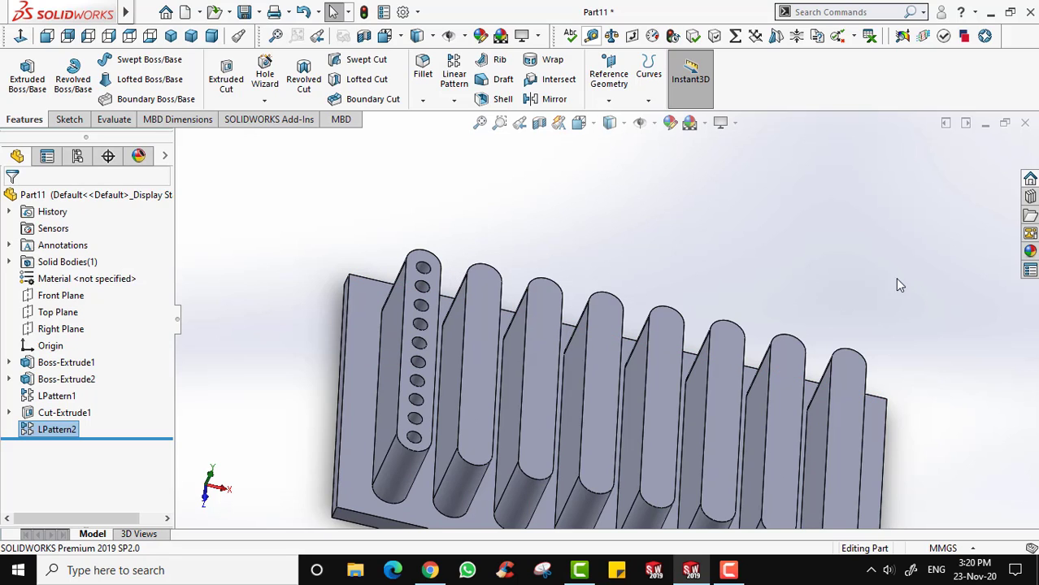
pyautogui.moveTo(892, 291); pyautogui.dragTo(822, 374, button='middle')
pyautogui.scroll(-1, 823, 374)
pyautogui.moveTo(731, 371); pyautogui.dragTo(739, 405, button='middle')
pyautogui.scroll(2, 735, 390)
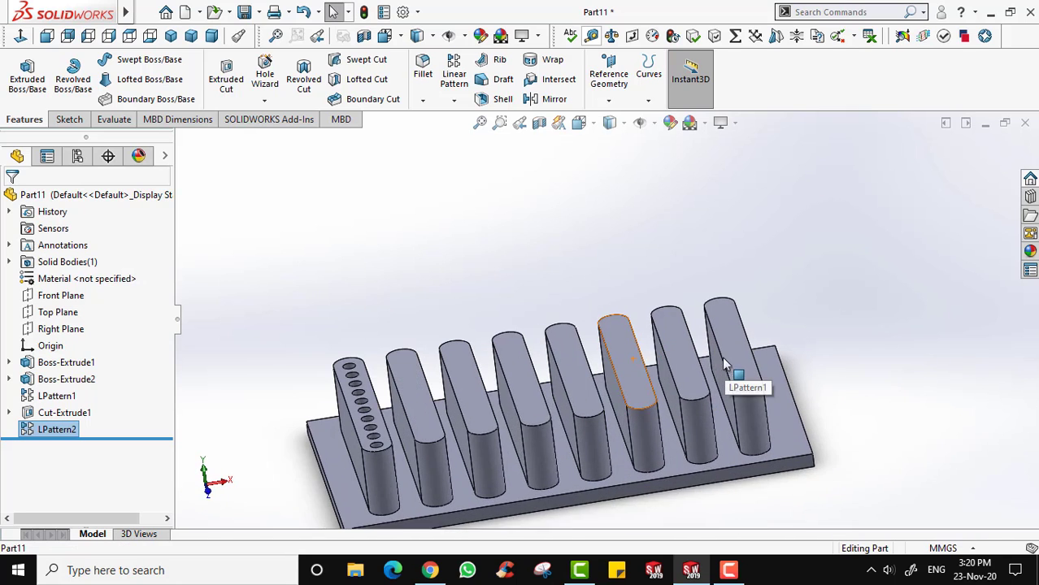
pyautogui.scroll(-1, 726, 364)
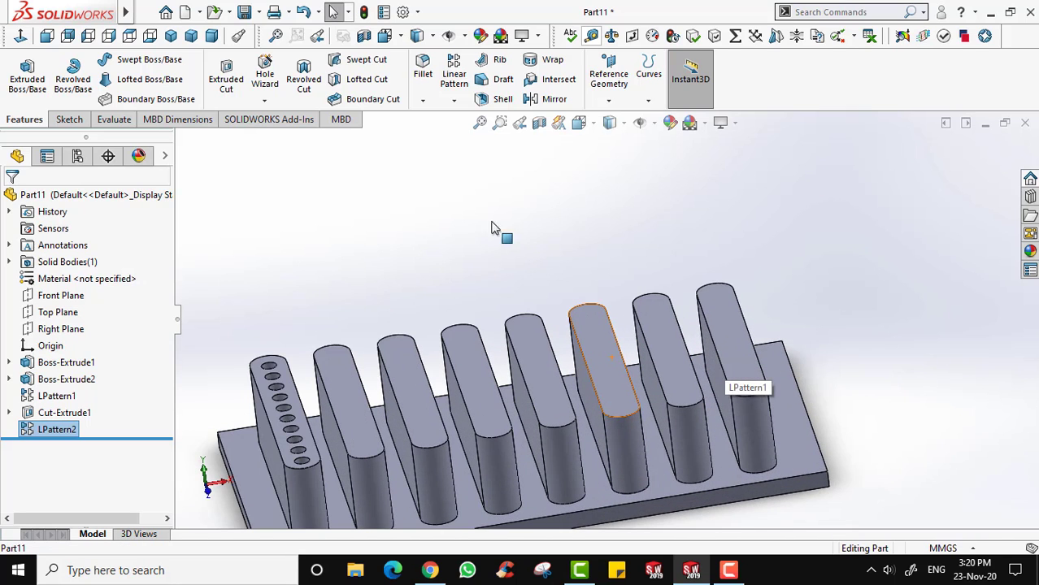
pyautogui.click(455, 102)
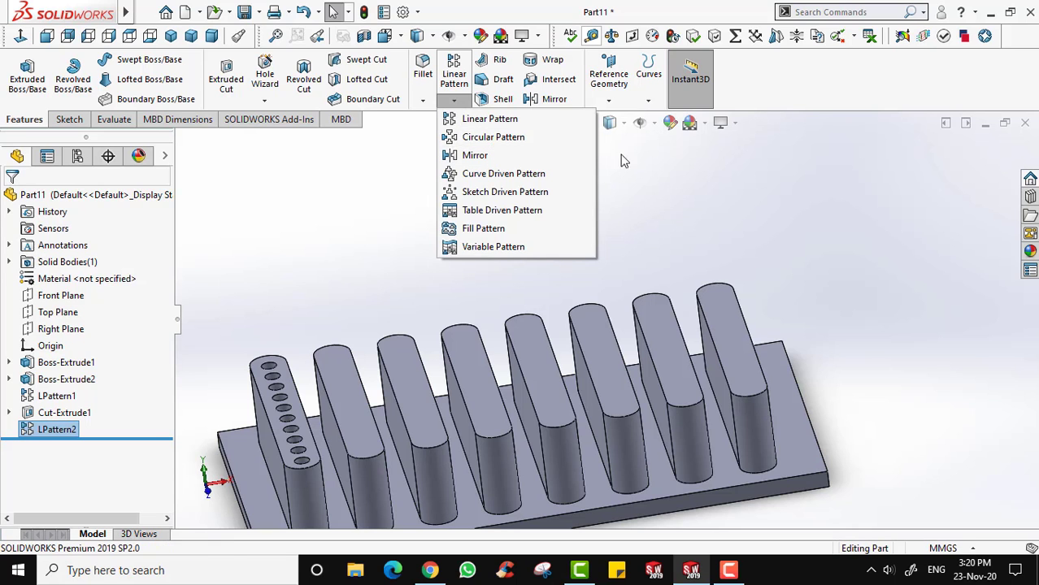
pyautogui.click(742, 185)
pyautogui.scroll(4, 738, 210)
pyautogui.scroll(-3, 738, 215)
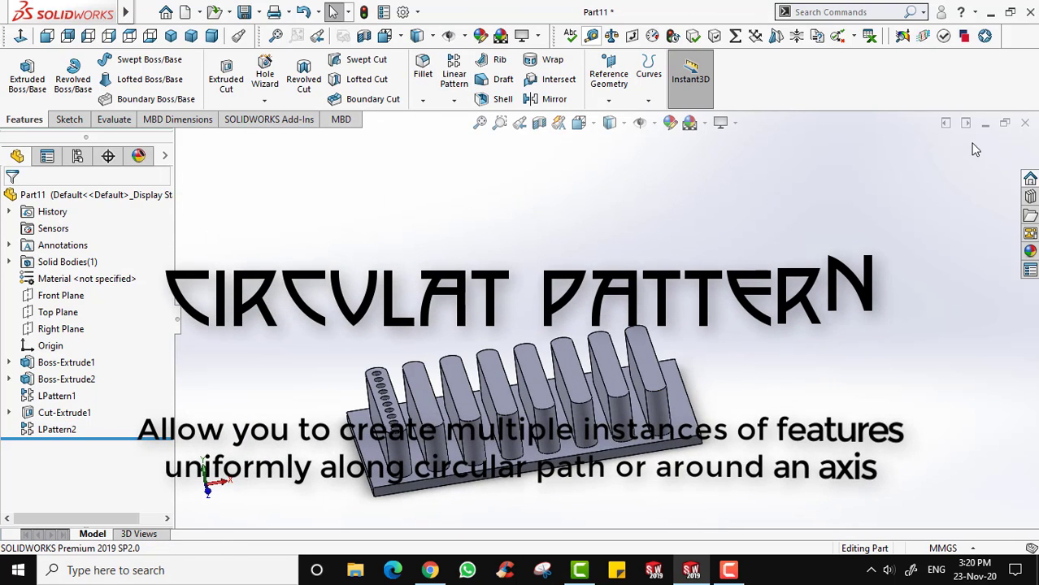
# Close the plate part without saving and create a new part document.
pyautogui.click(1026, 125)
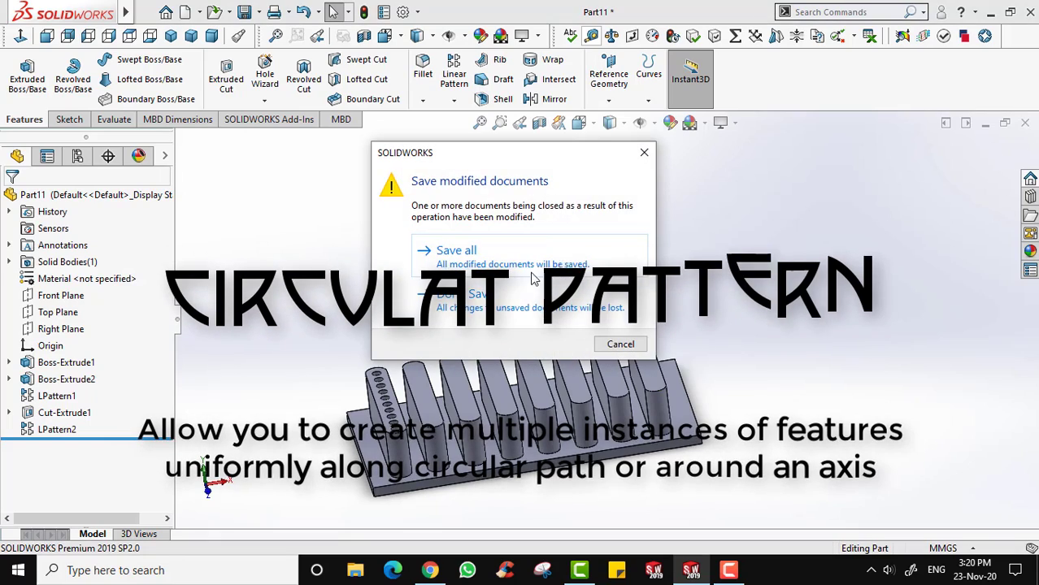
pyautogui.click(511, 301)
pyautogui.click(185, 12)
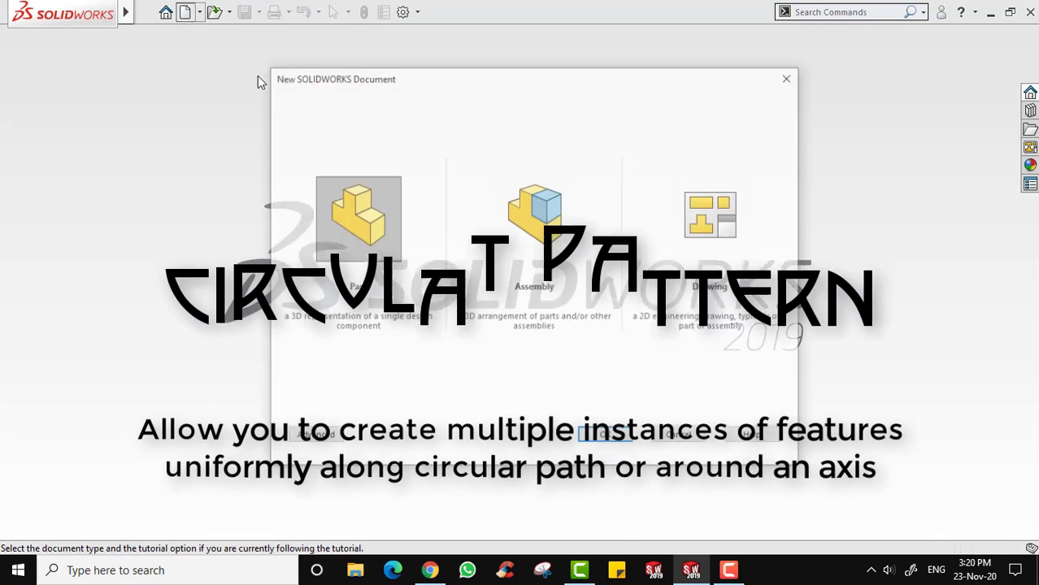
pyautogui.doubleClick(379, 184)
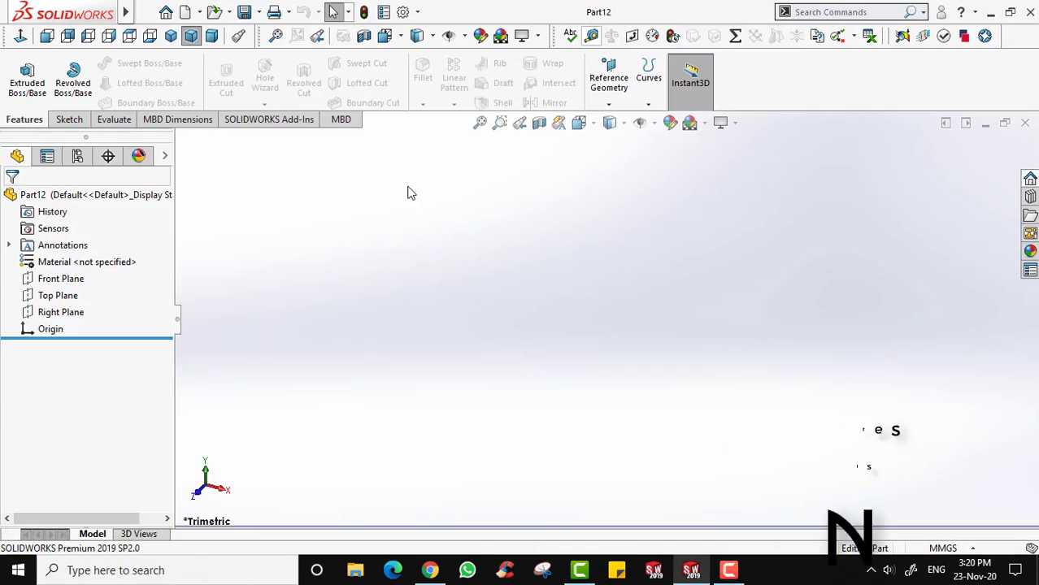
# Open a sketch on the Top Plane and draw a circle about 248 mm in diameter centred on the origin.
pyautogui.click(64, 296)
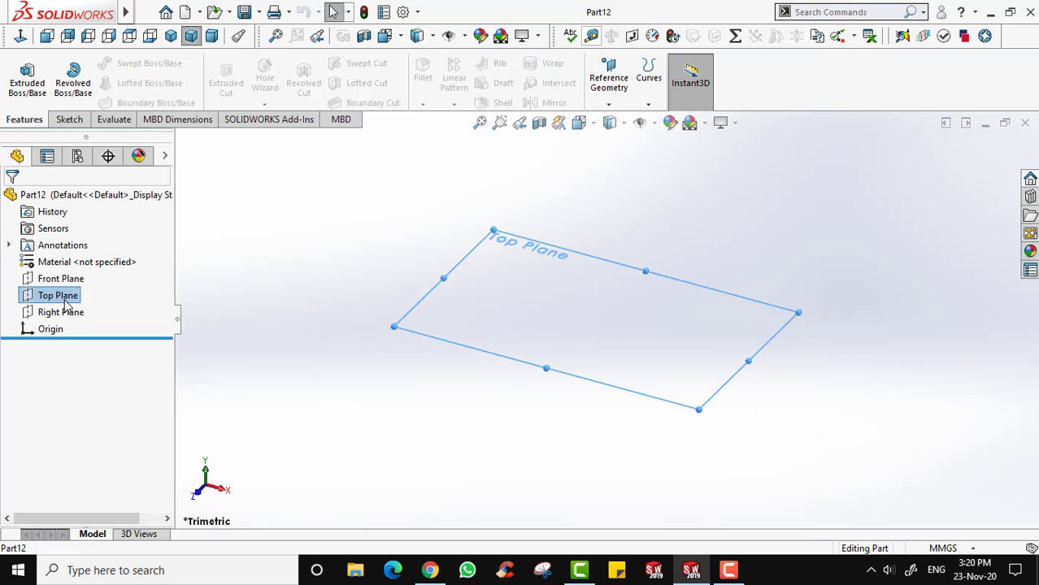
pyautogui.click(69, 119)
pyautogui.click(22, 73)
pyautogui.click(130, 60)
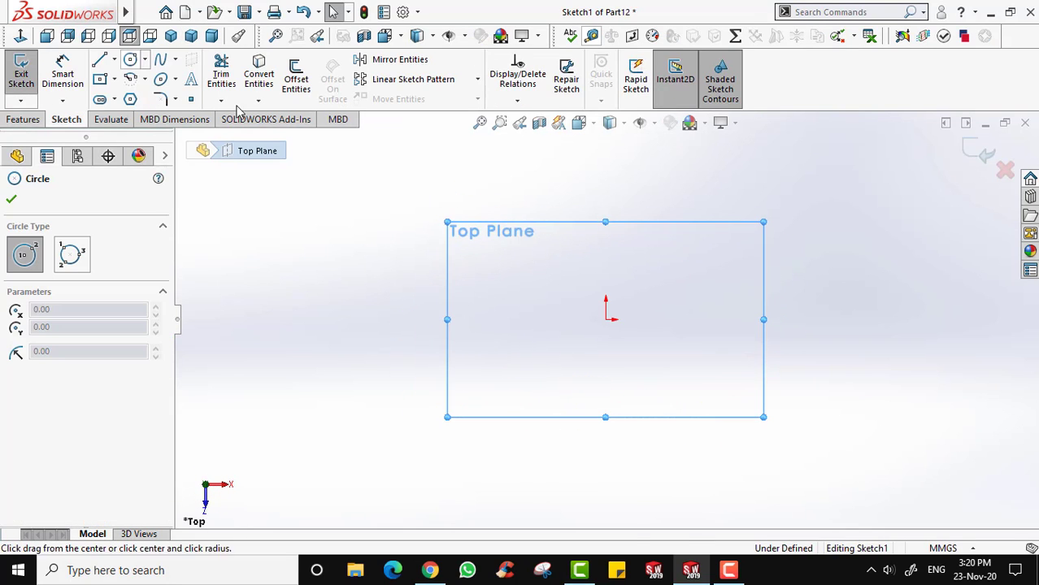
pyautogui.click(605, 319)
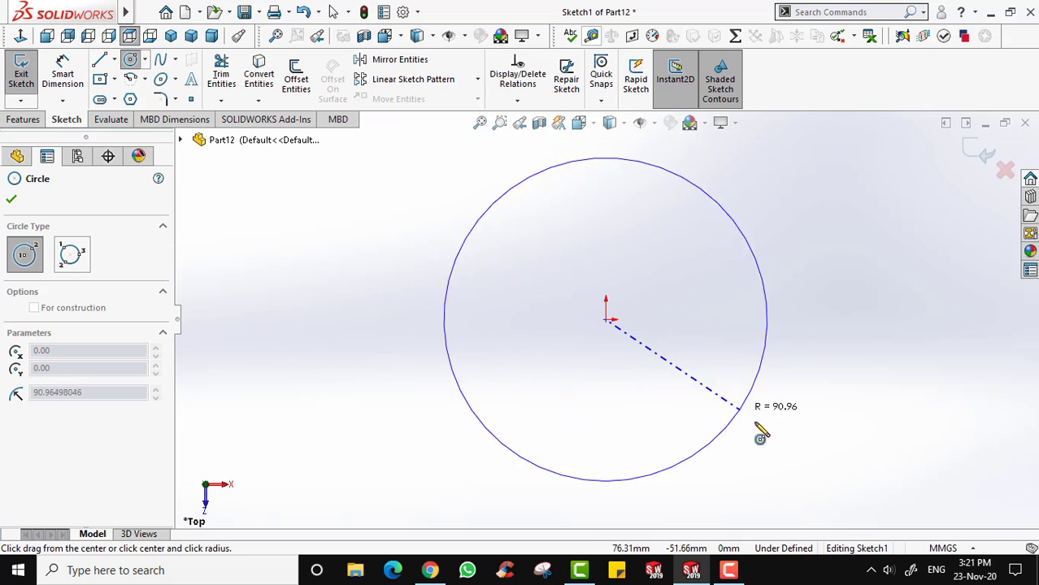
pyautogui.click(794, 457)
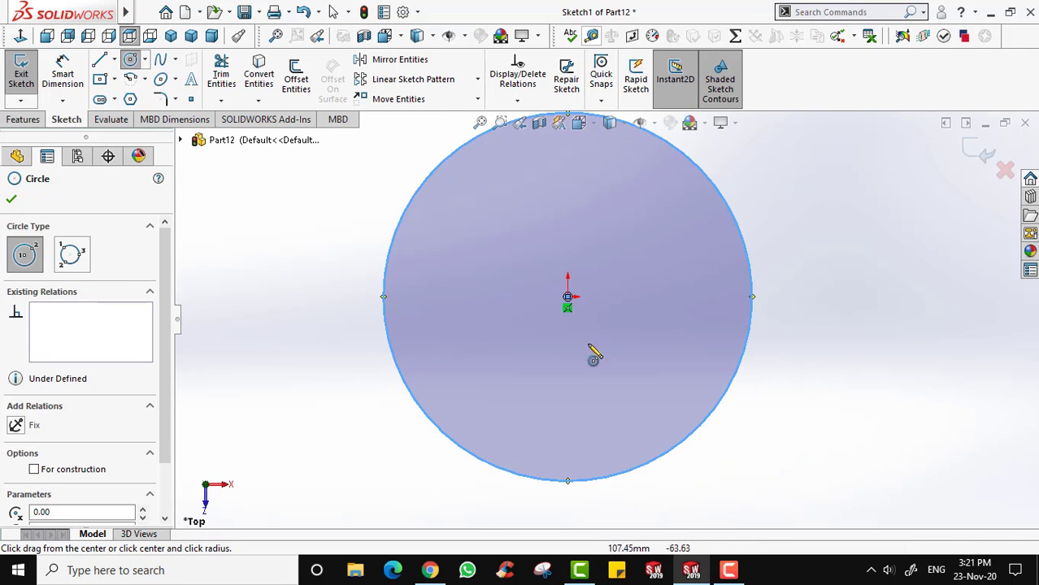
pyautogui.press('Escape')
# Dimension the circle's diameter as 300 mm and exit the sketch.
pyautogui.click(751, 277)
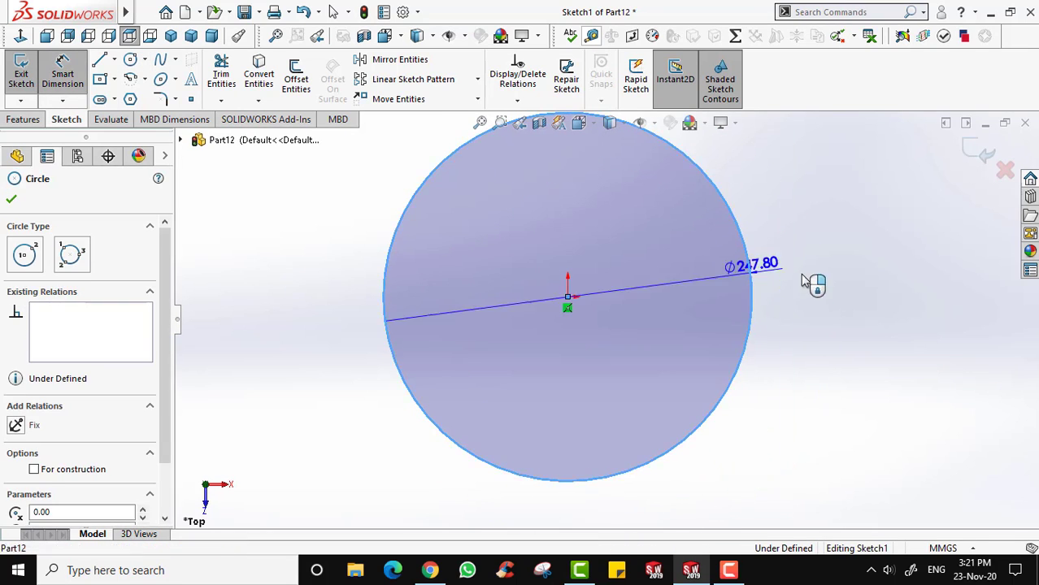
pyautogui.click(851, 280)
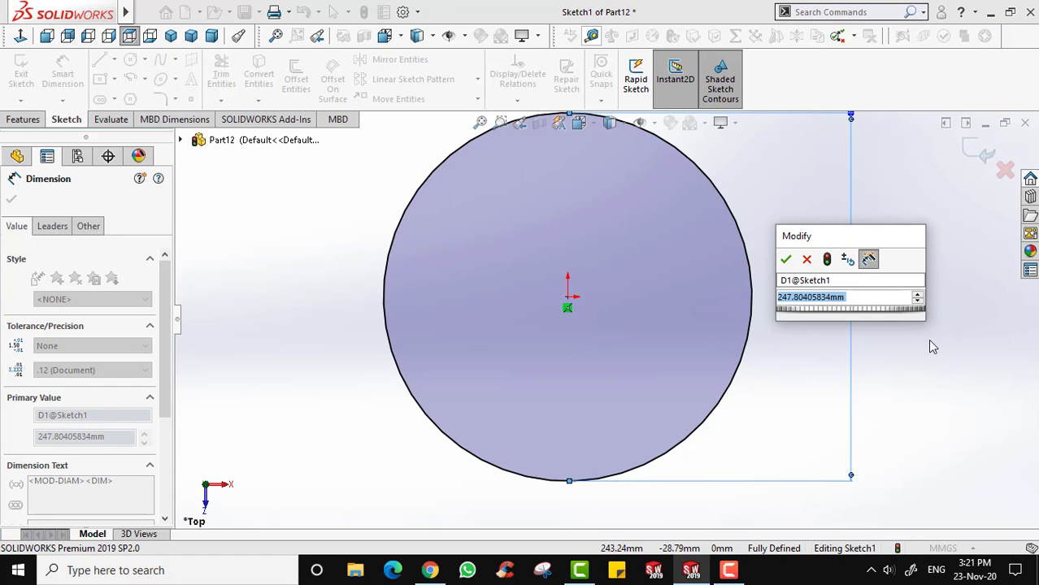
pyautogui.write('300')
pyautogui.press('Return')
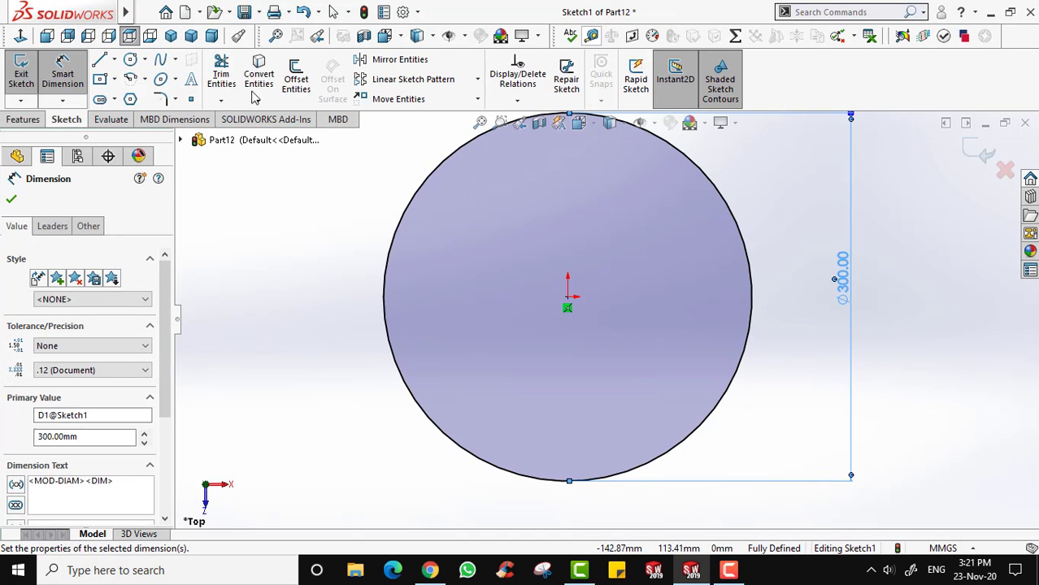
pyautogui.click(19, 84)
pyautogui.click(20, 84)
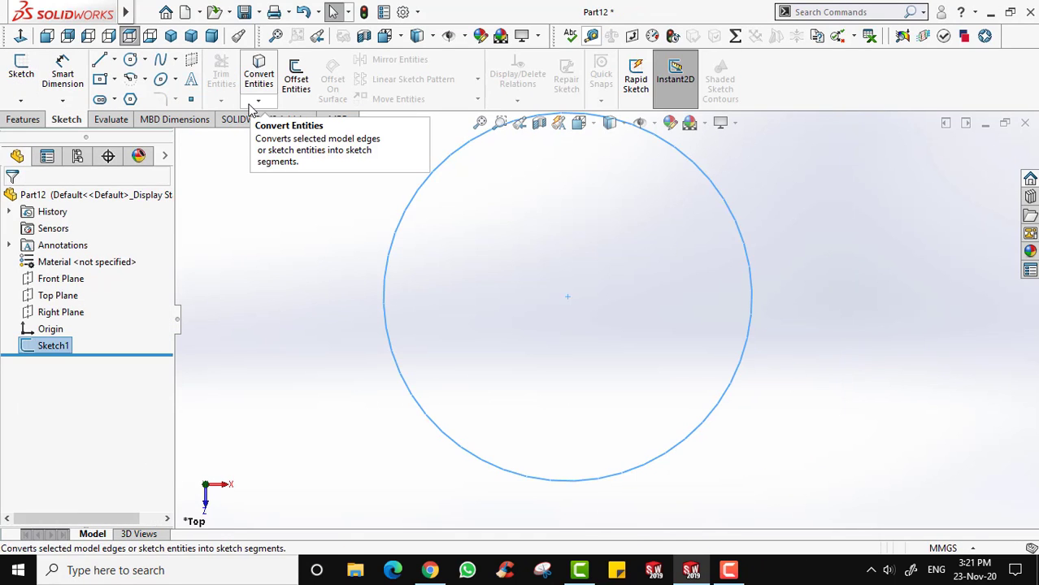
# Extrude the circle as a blind boss to a depth of 60 mm.
pyautogui.click(22, 120)
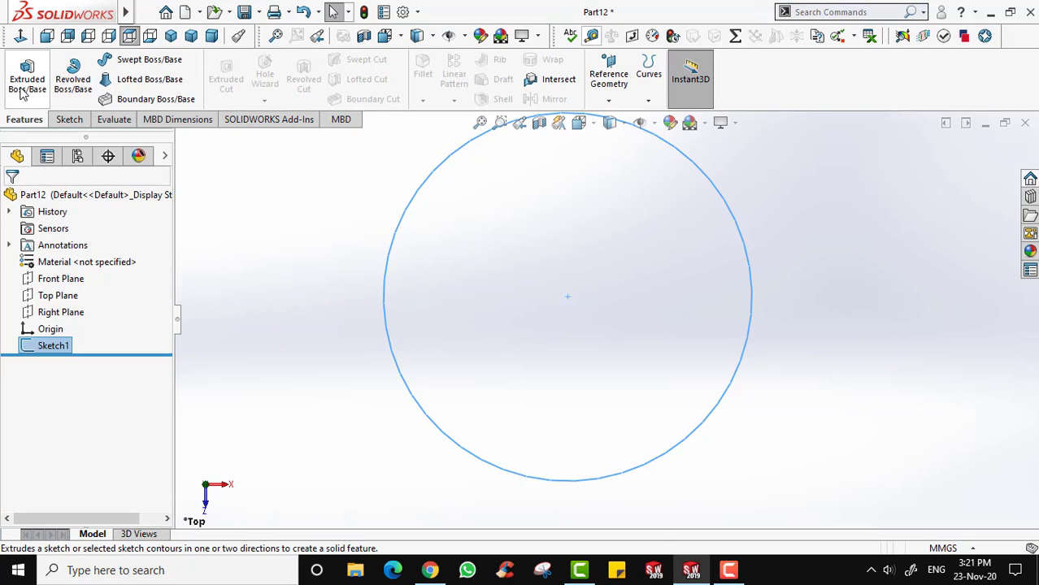
pyautogui.click(27, 79)
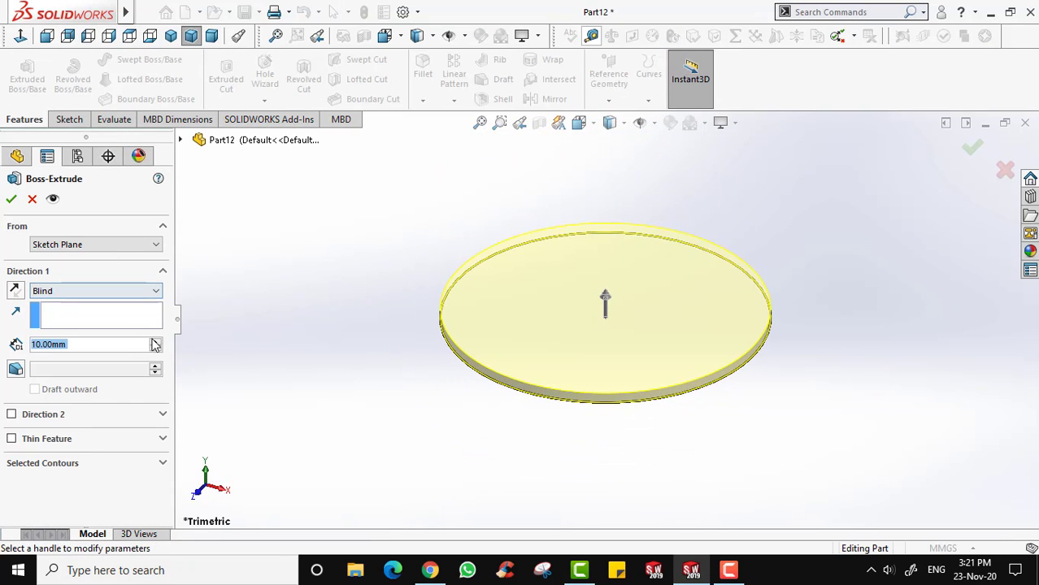
pyautogui.click(155, 341)
pyautogui.click(154, 341)
pyautogui.click(154, 342)
pyautogui.click(154, 341)
pyautogui.click(155, 342)
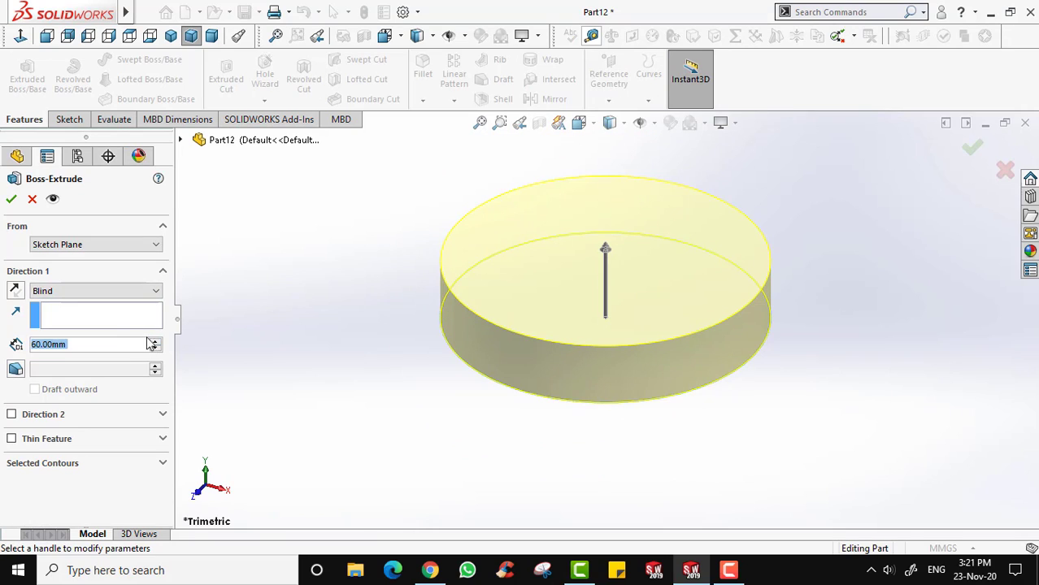
pyautogui.click(12, 199)
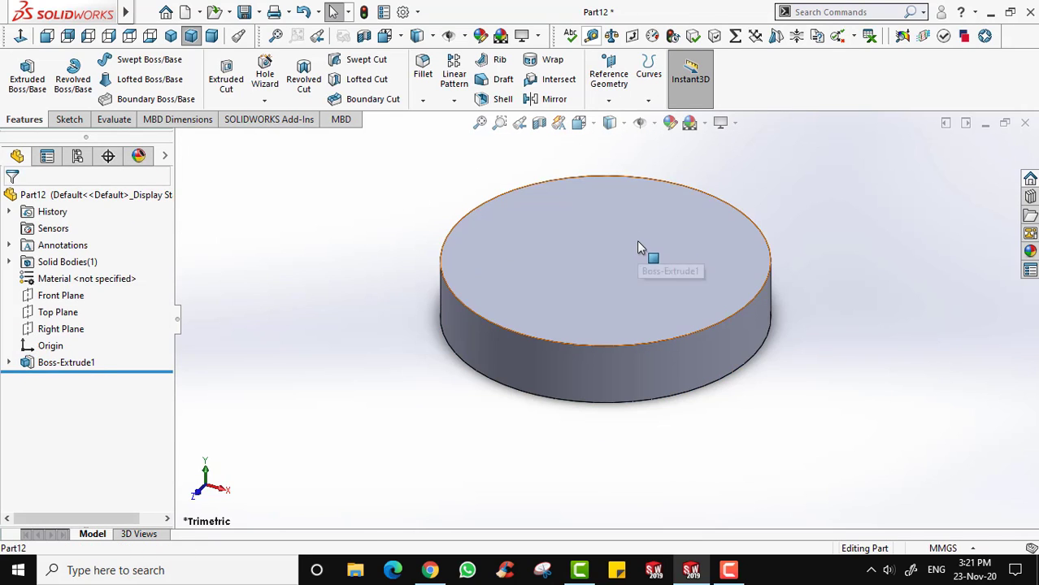
# Sketch a circle about 20 mm in radius on the disc's top face, about 106 mm directly above the origin, and exit the sketch.
pyautogui.click(640, 248)
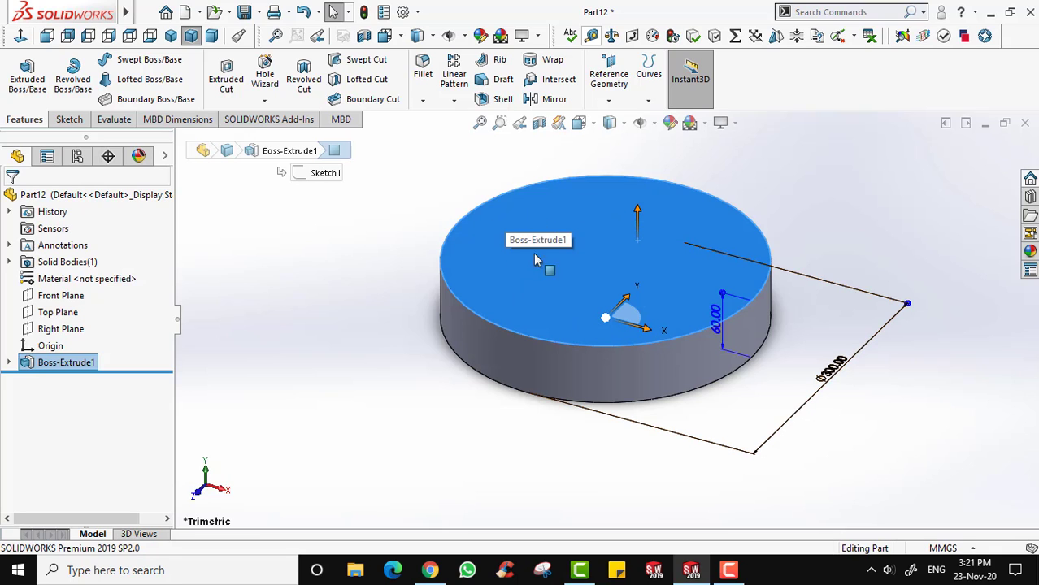
pyautogui.click(780, 174)
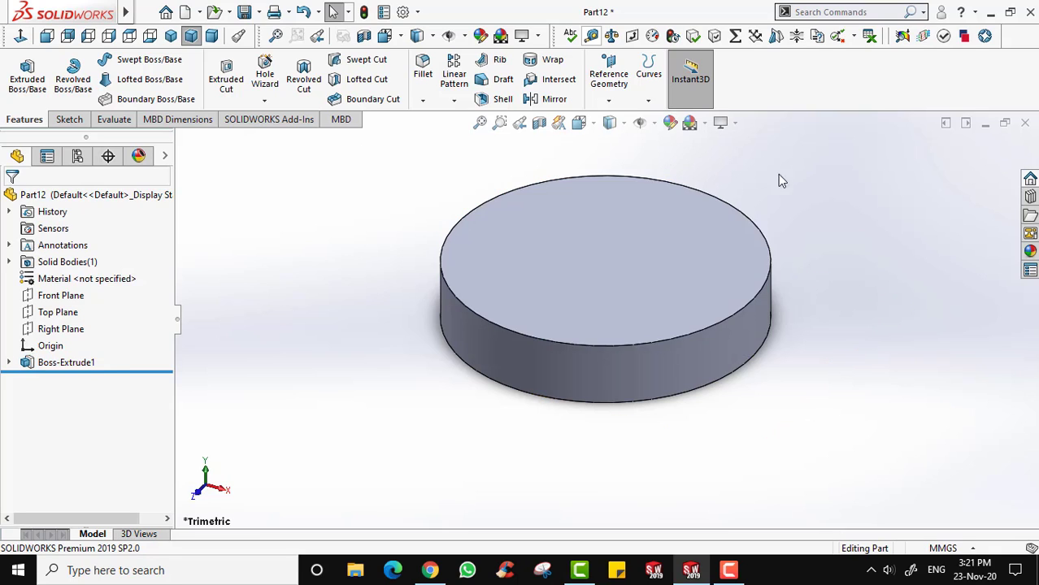
pyautogui.click(662, 208)
pyautogui.click(21, 69)
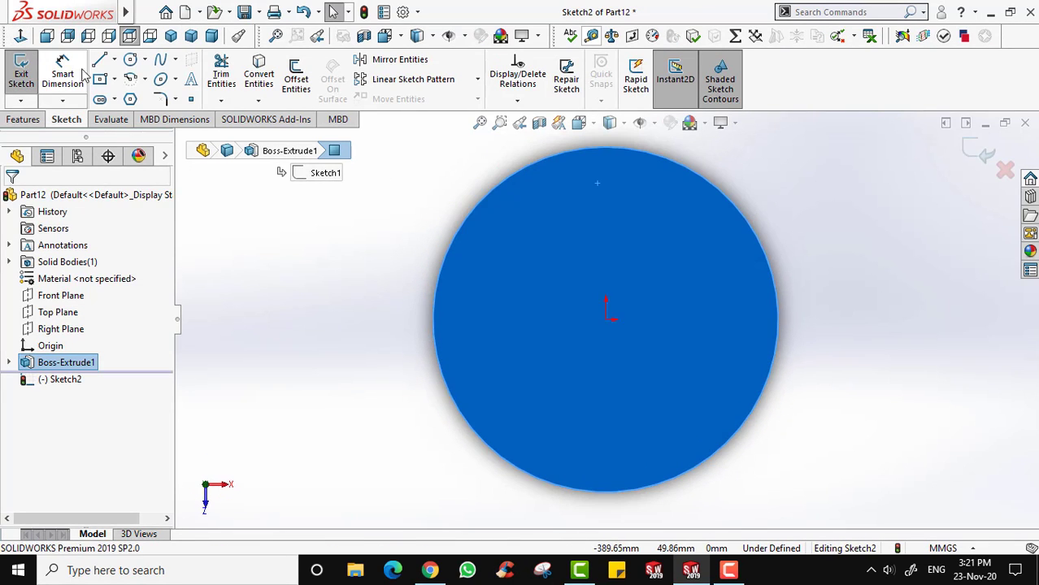
pyautogui.click(130, 59)
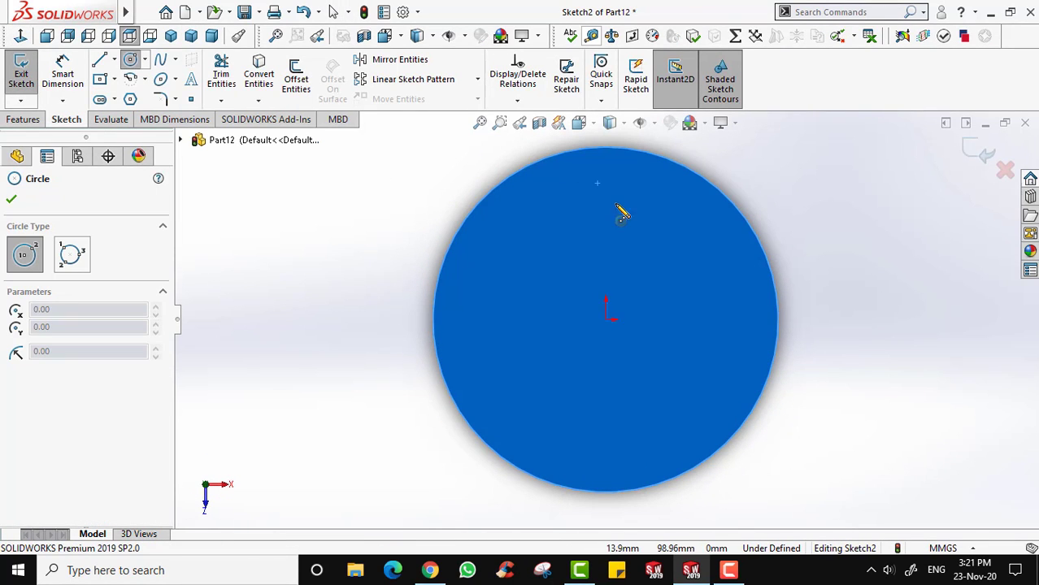
pyautogui.click(606, 197)
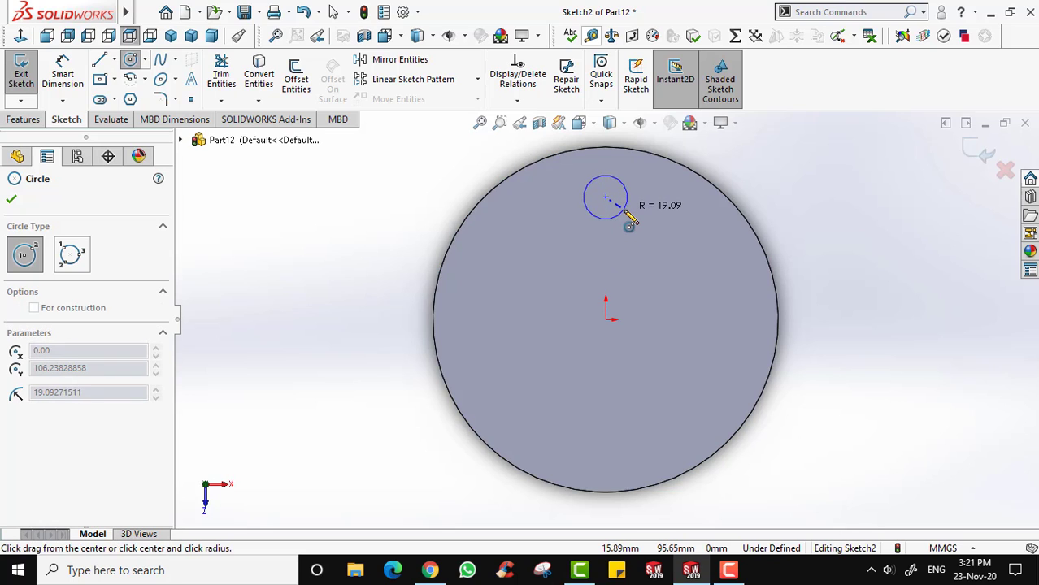
pyautogui.click(631, 225)
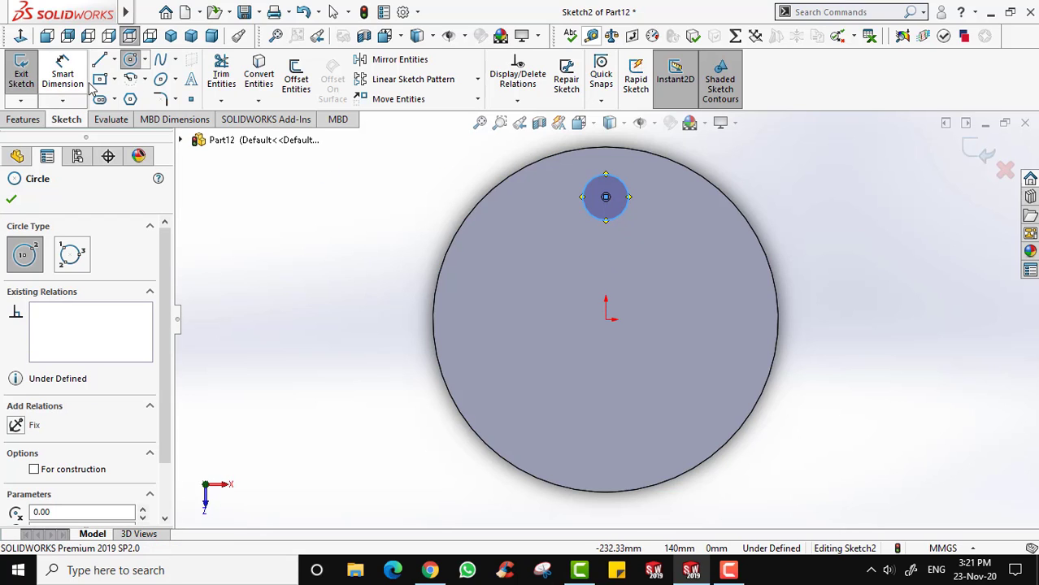
pyautogui.click(22, 73)
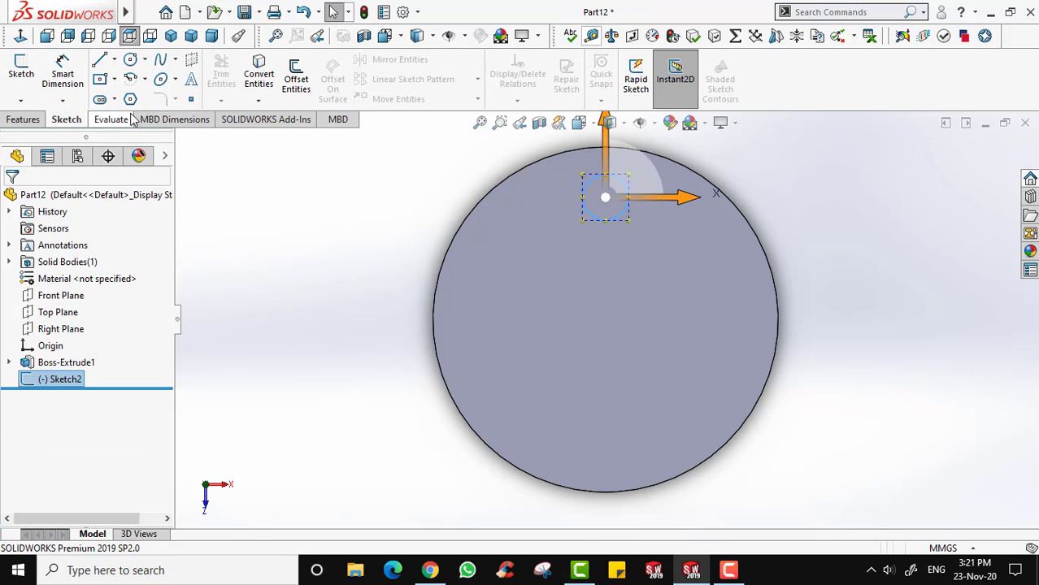
# Cut the small circle through the whole disc with an Extruded Cut set to Through All.
pyautogui.click(25, 120)
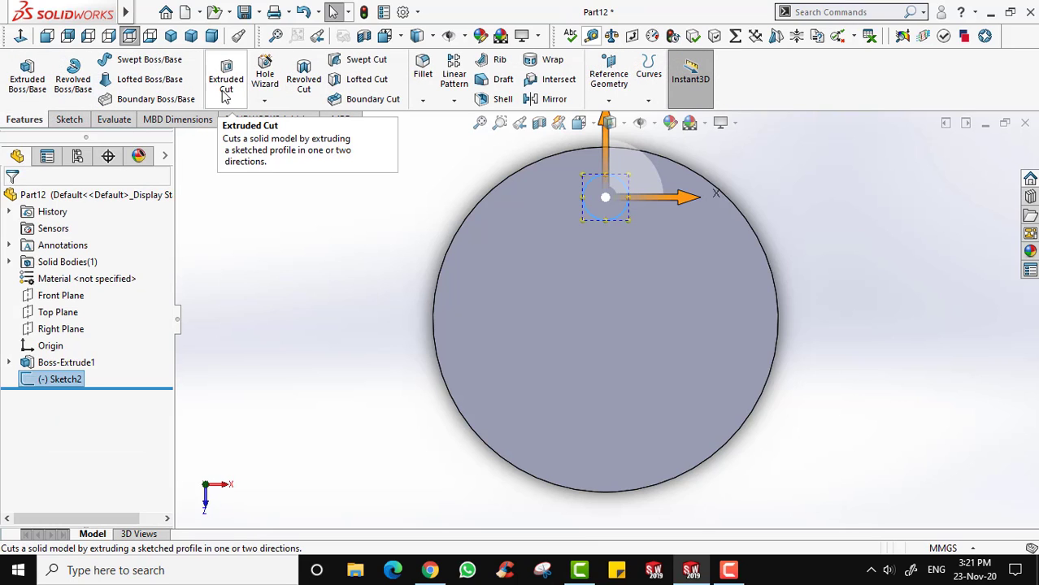
pyautogui.click(228, 82)
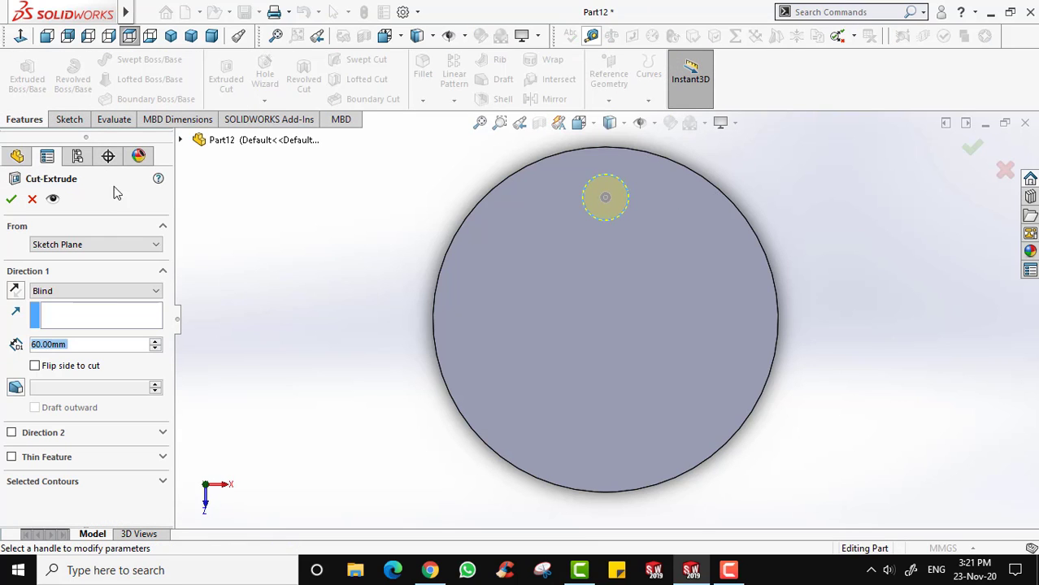
pyautogui.click(114, 292)
pyautogui.click(124, 315)
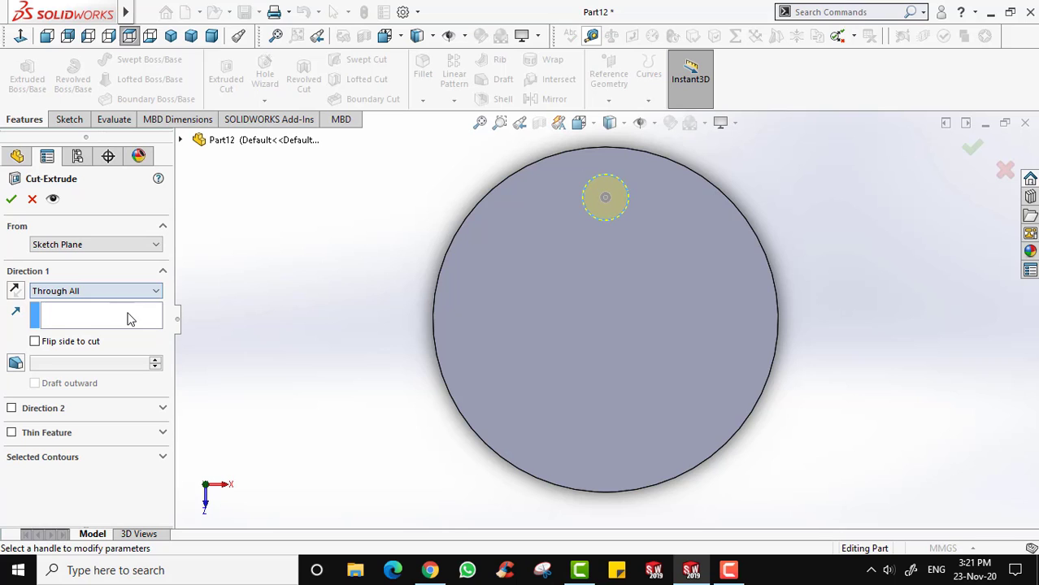
pyautogui.click(11, 200)
pyautogui.moveTo(471, 353); pyautogui.dragTo(627, 231, button='middle')
pyautogui.click(779, 171)
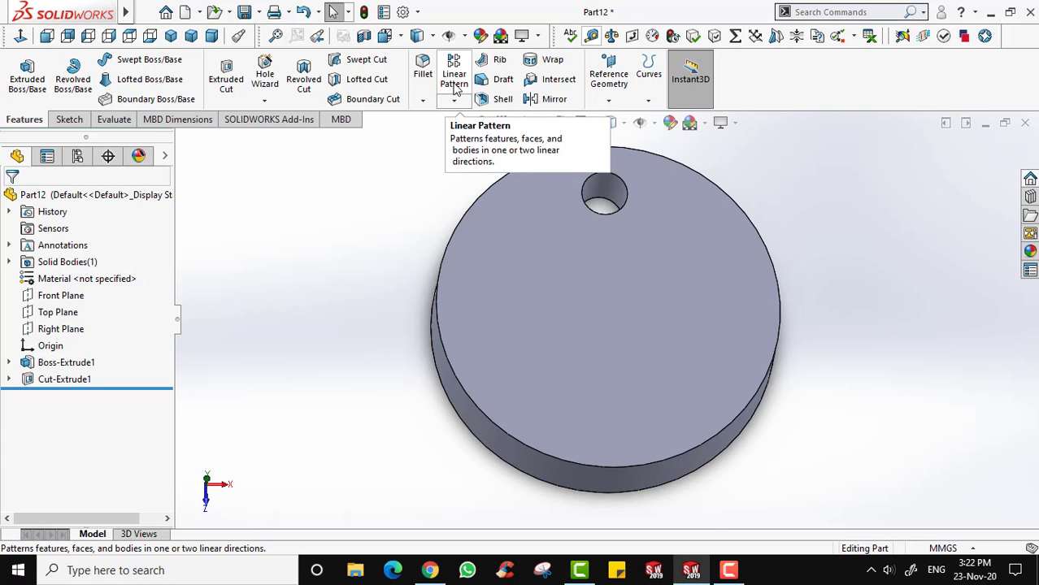
# Start a Circular Pattern of the hole around the disc's top outer edge, with 8 equally spaced instances over 360 degrees.
pyautogui.click(65, 379)
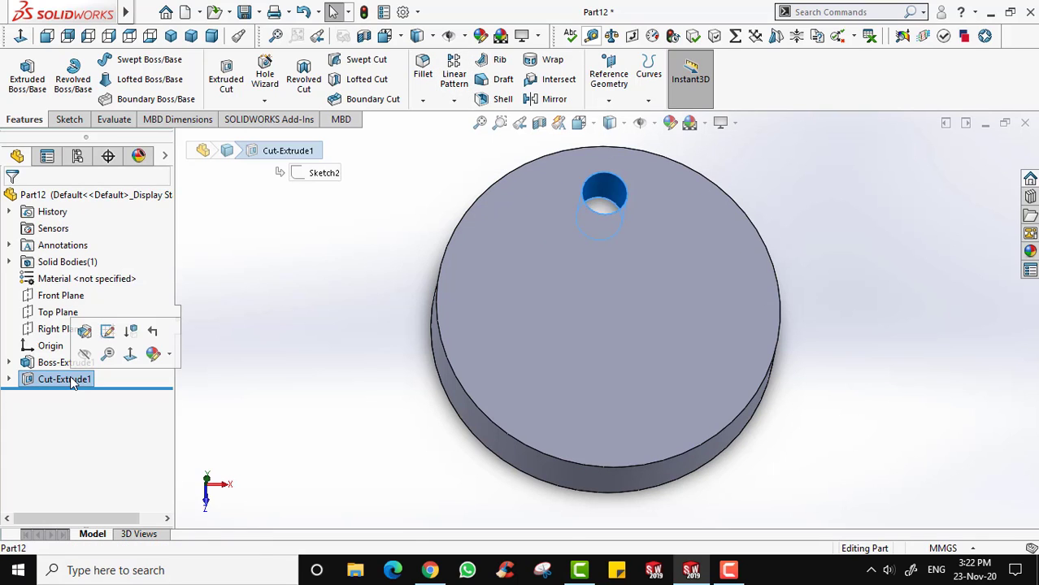
pyautogui.click(454, 101)
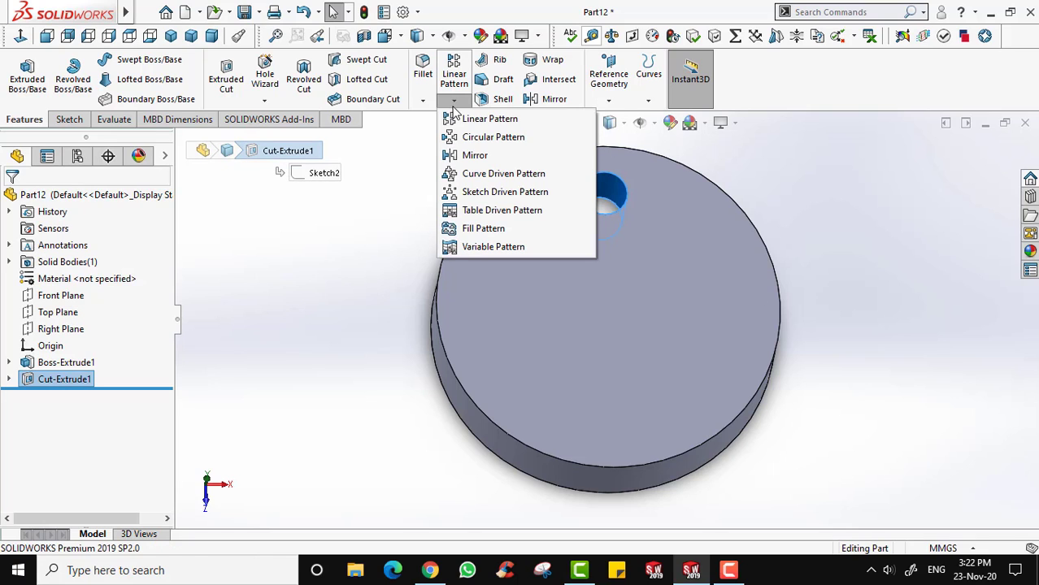
pyautogui.click(479, 138)
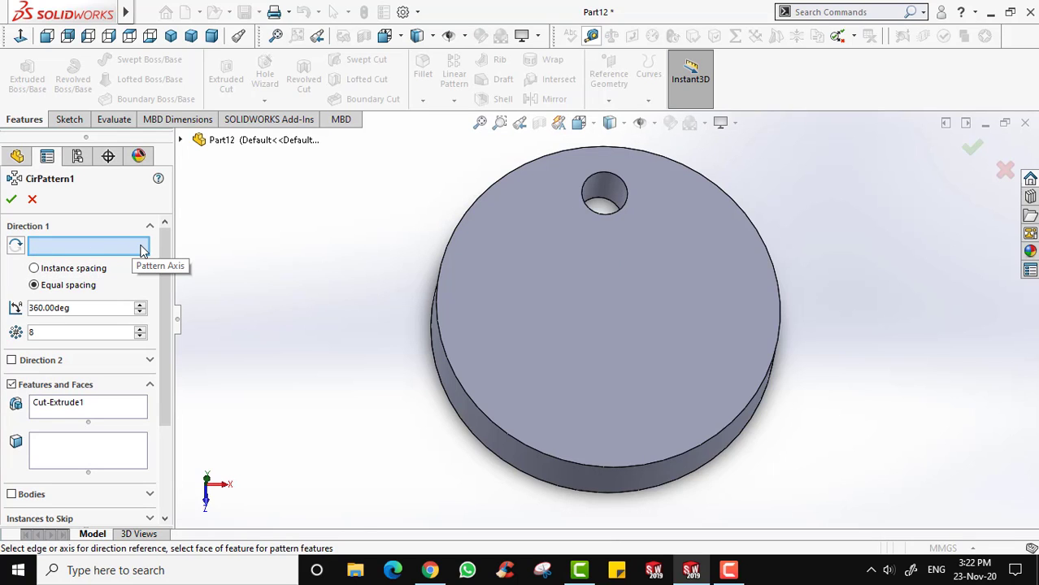
pyautogui.click(691, 178)
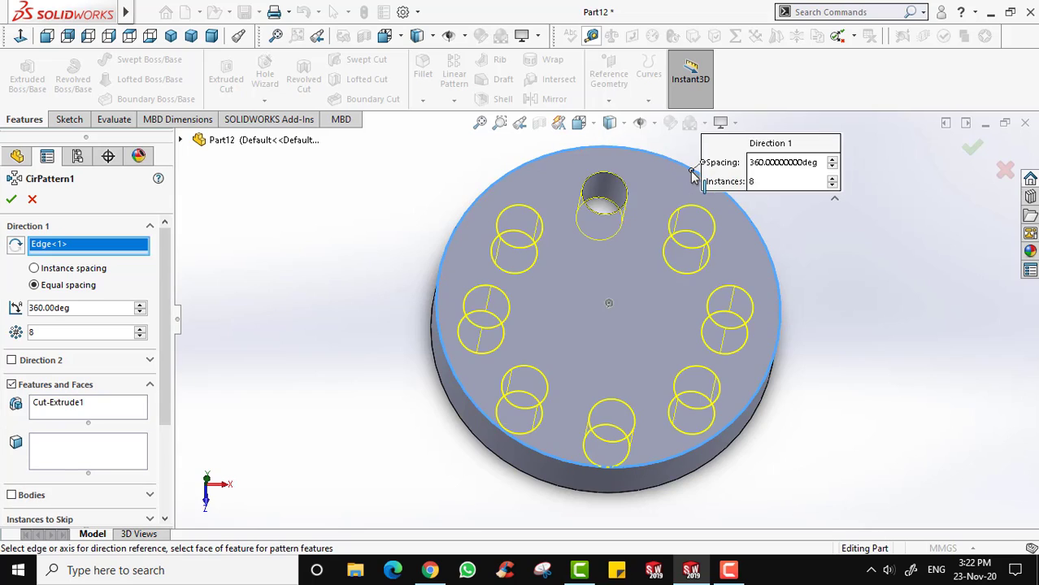
pyautogui.moveTo(955, 338); pyautogui.dragTo(684, 355, button='middle')
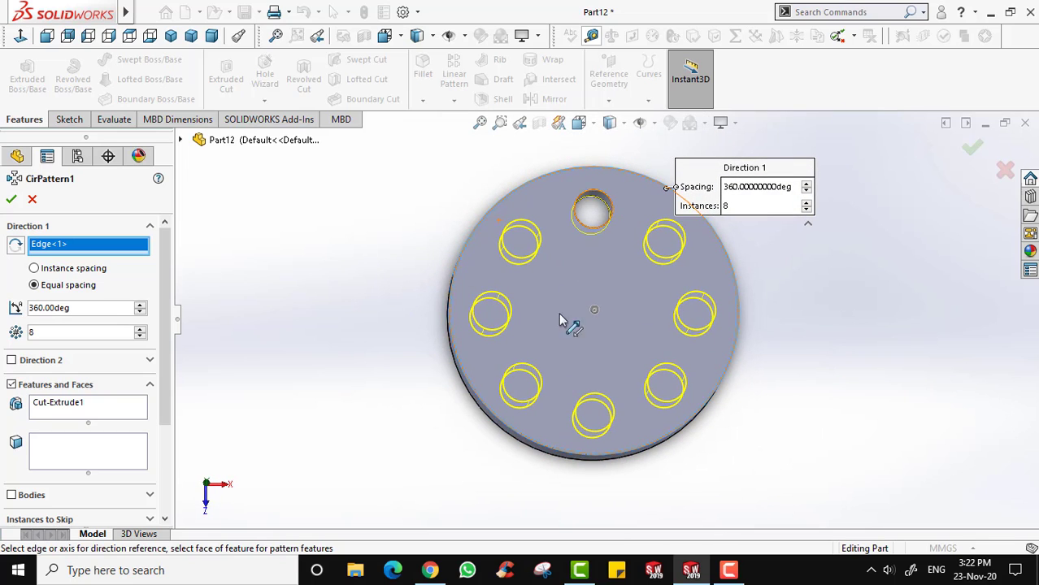
# Try 5 instances for the circular hole pattern, and raise the count to 6.
pyautogui.click(141, 336)
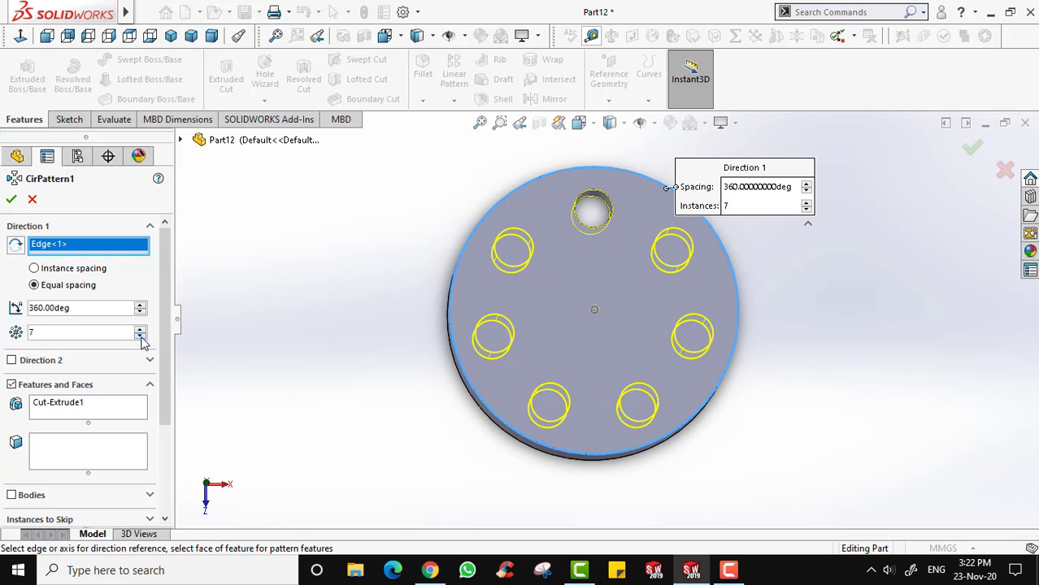
pyautogui.click(141, 336)
pyautogui.click(141, 336)
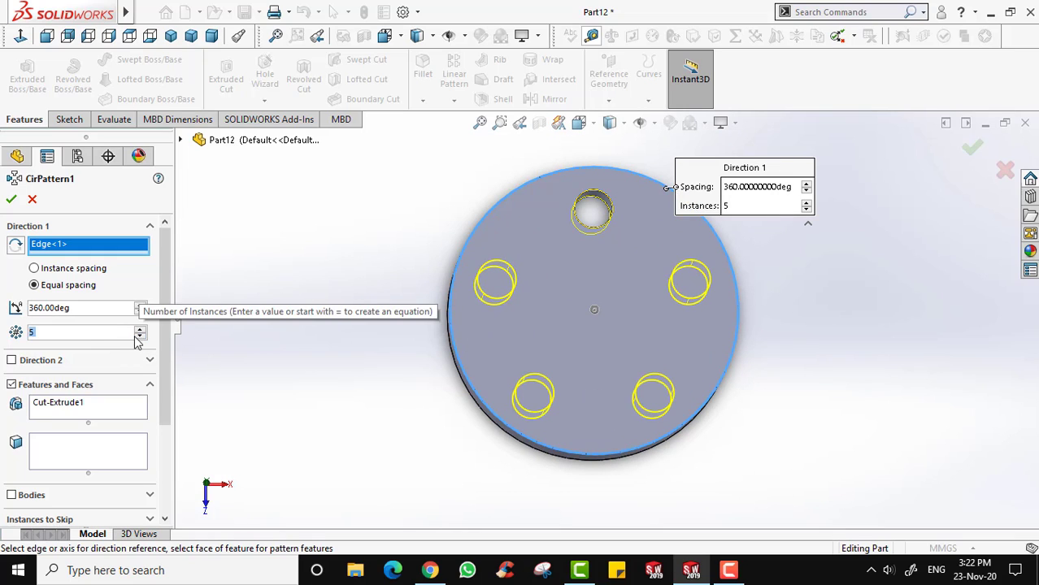
pyautogui.click(141, 328)
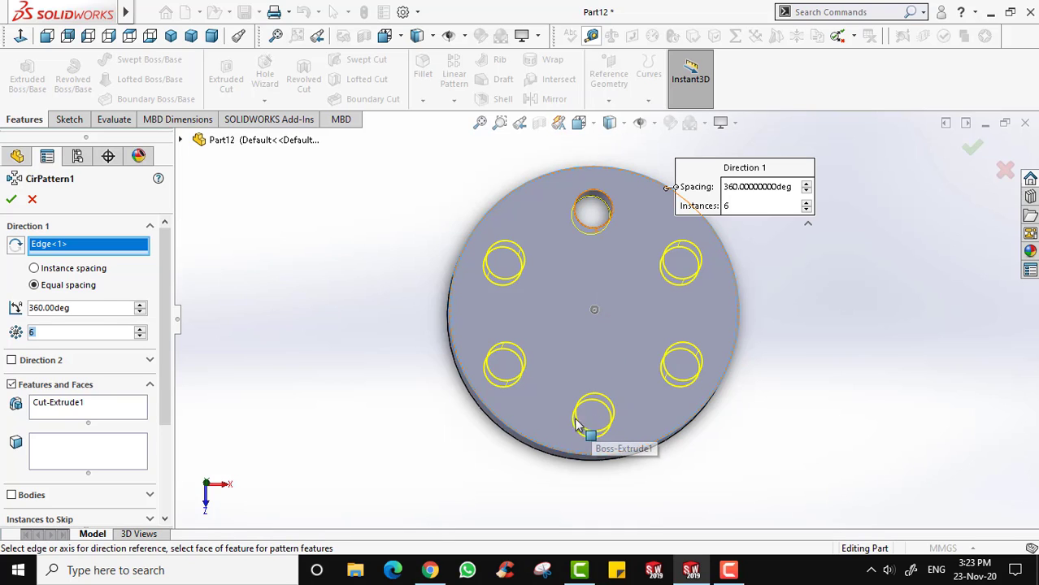
# Try a total angle of 180 degrees for the hole pattern, and set it back to 360 degrees.
pyautogui.write('180')
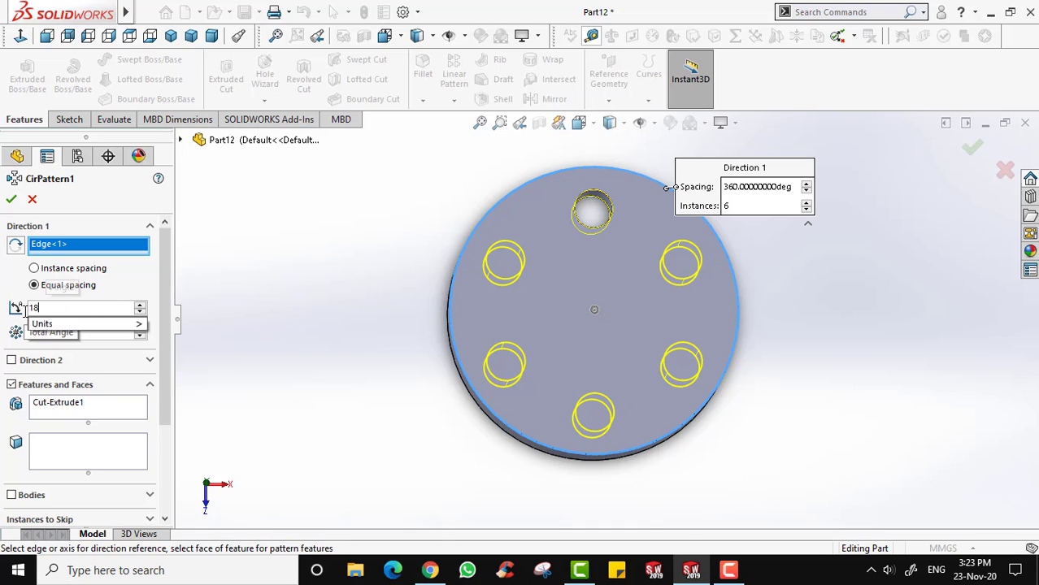
pyautogui.press('Return')
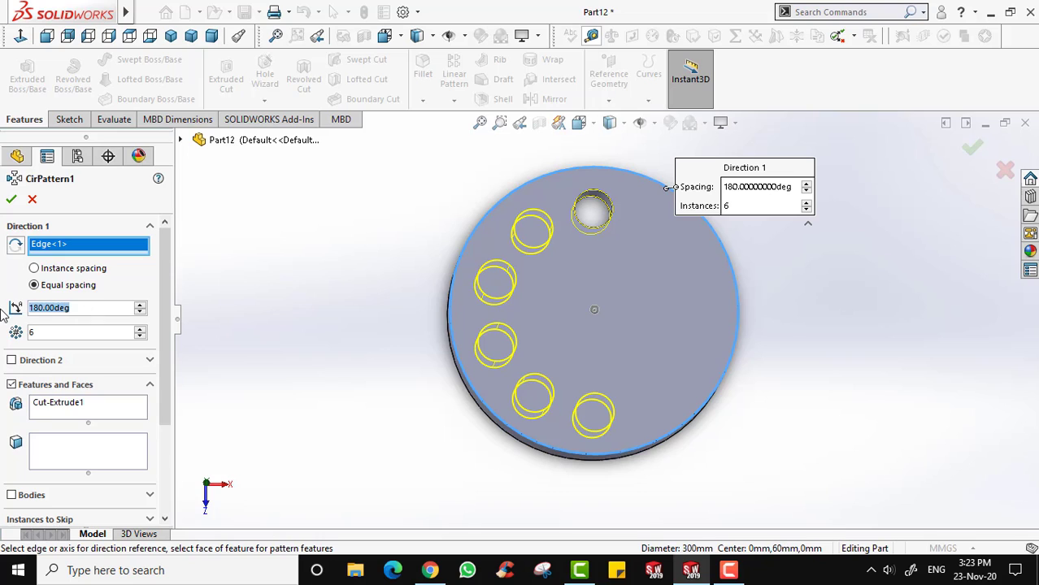
pyautogui.write('360')
pyautogui.press('Return')
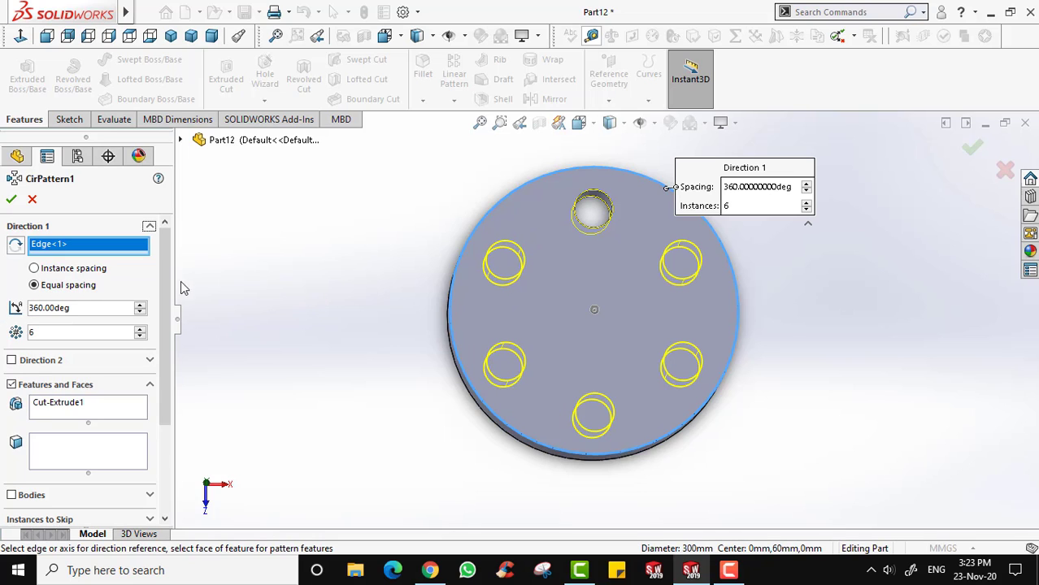
# Set the circular pattern to 10 instances and accept it.
pyautogui.click(140, 329)
pyautogui.click(140, 329)
pyautogui.click(140, 328)
pyautogui.click(139, 328)
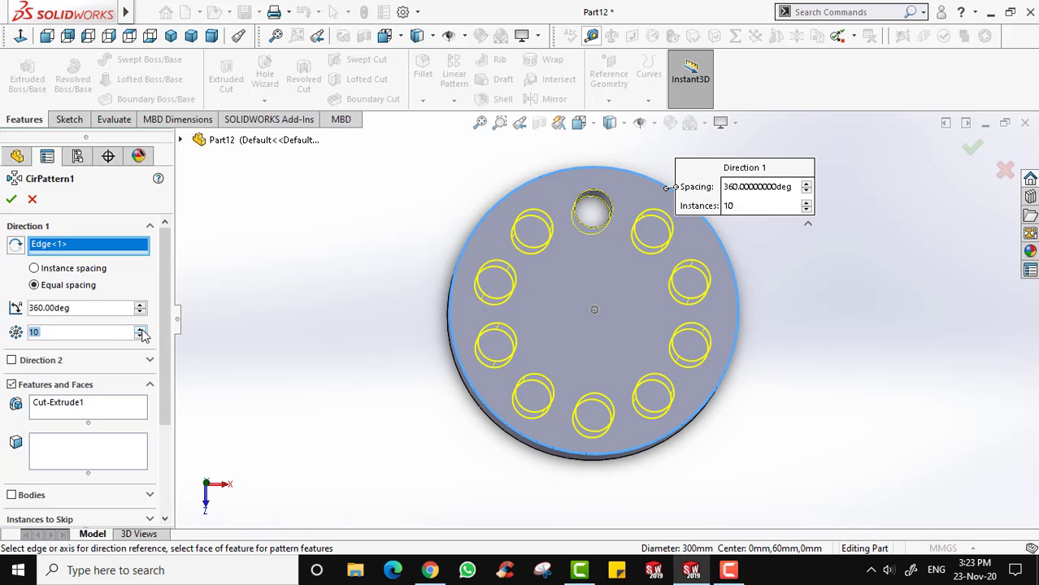
pyautogui.click(139, 328)
pyautogui.click(140, 329)
pyautogui.click(140, 336)
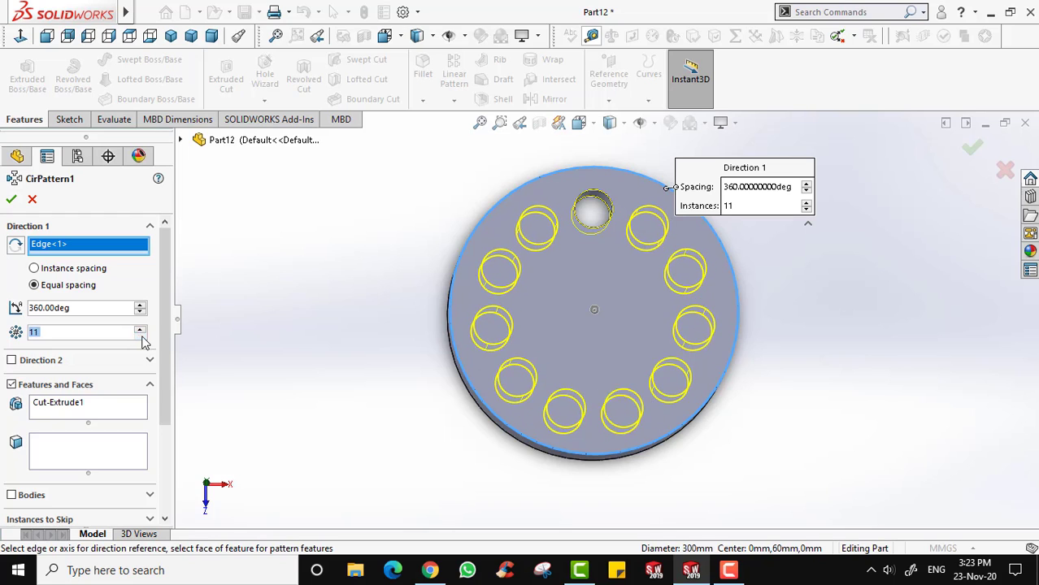
pyautogui.click(140, 336)
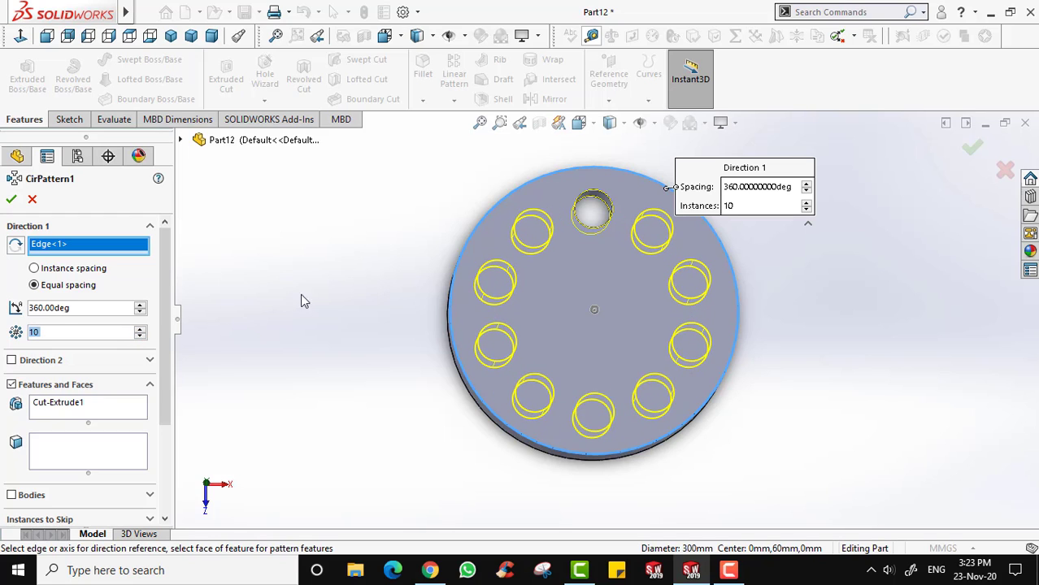
pyautogui.click(11, 200)
# Start a new sketch on the disc's flat top face.
pyautogui.moveTo(378, 387); pyautogui.dragTo(707, 188, button='middle')
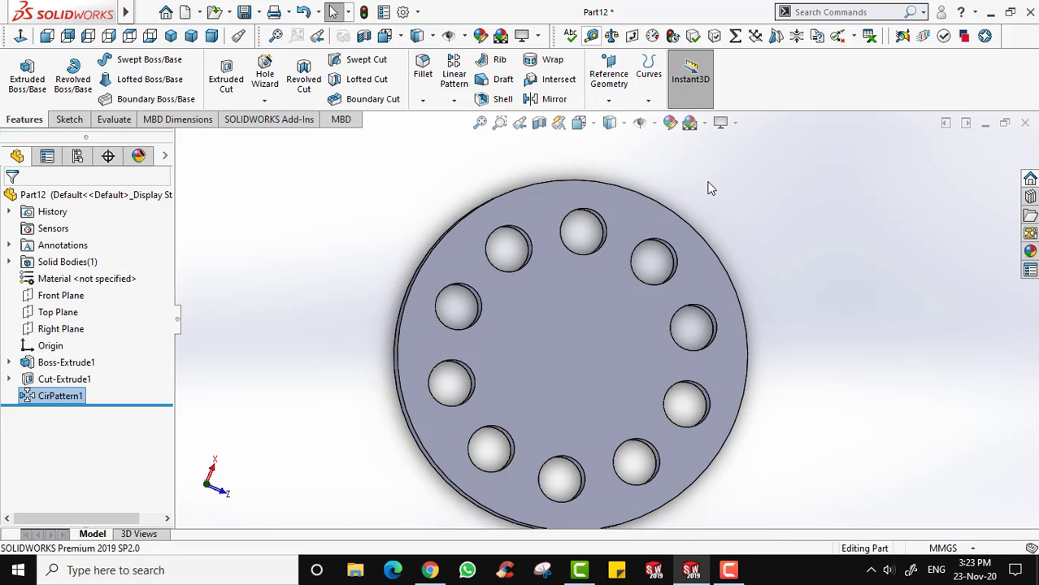
pyautogui.moveTo(560, 201); pyautogui.dragTo(685, 194, button='middle')
pyautogui.click(566, 199)
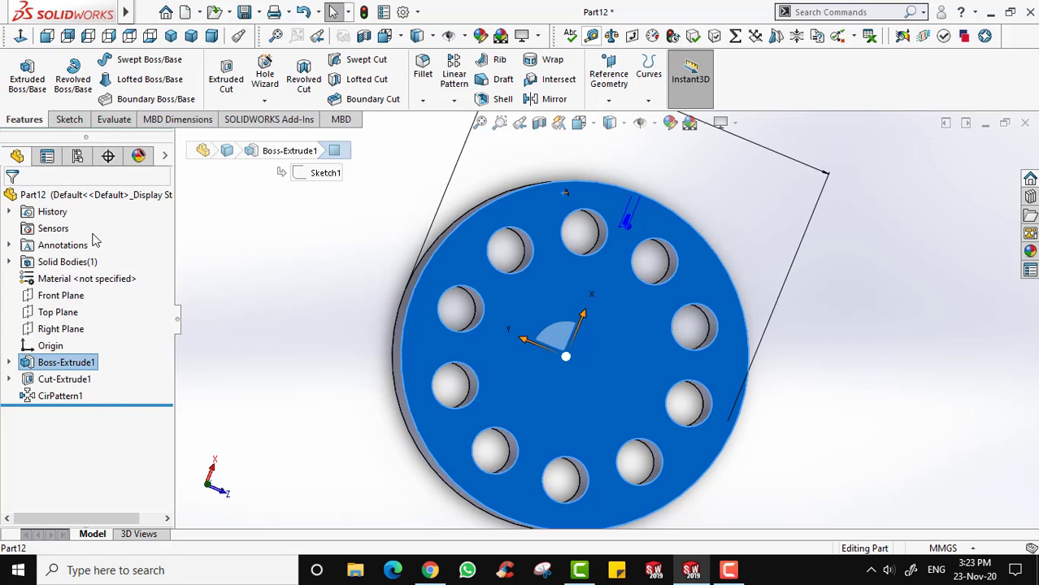
pyautogui.click(69, 120)
pyautogui.click(21, 75)
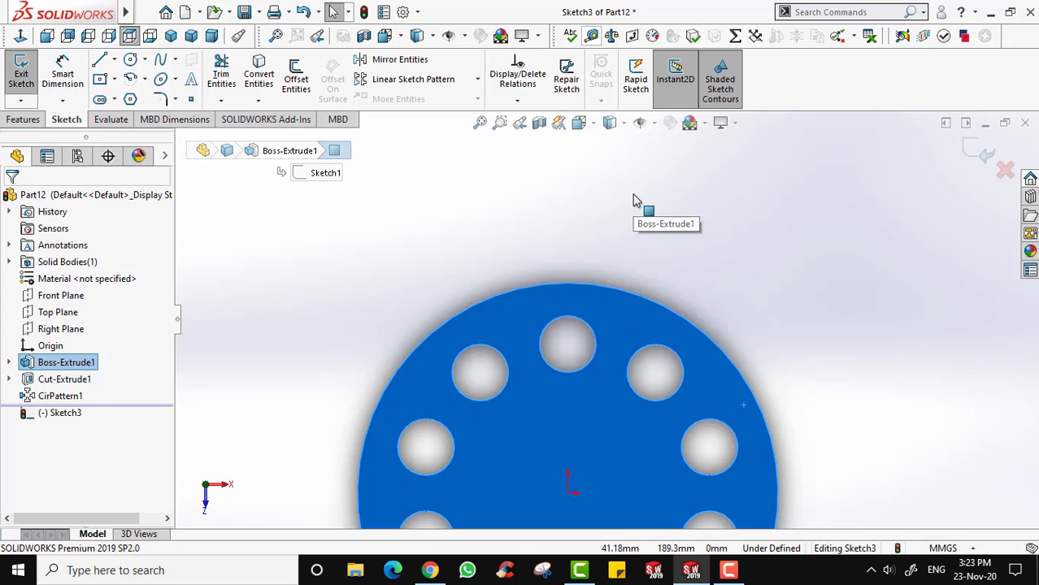
# Convert the disc's outer circular edge into a sketch circle.
pyautogui.scroll(-2, 637, 201)
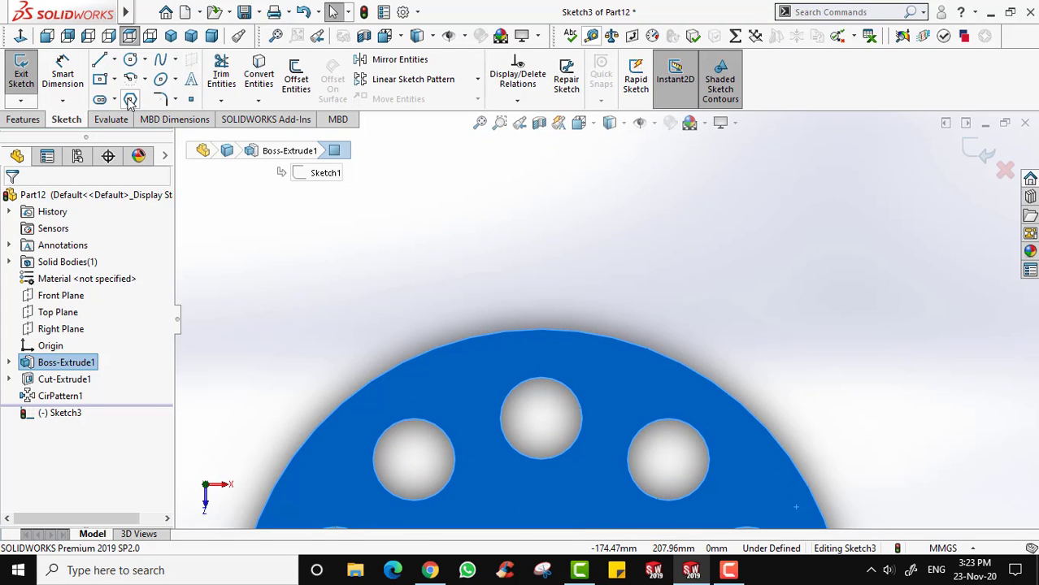
pyautogui.click(692, 293)
pyautogui.click(569, 328)
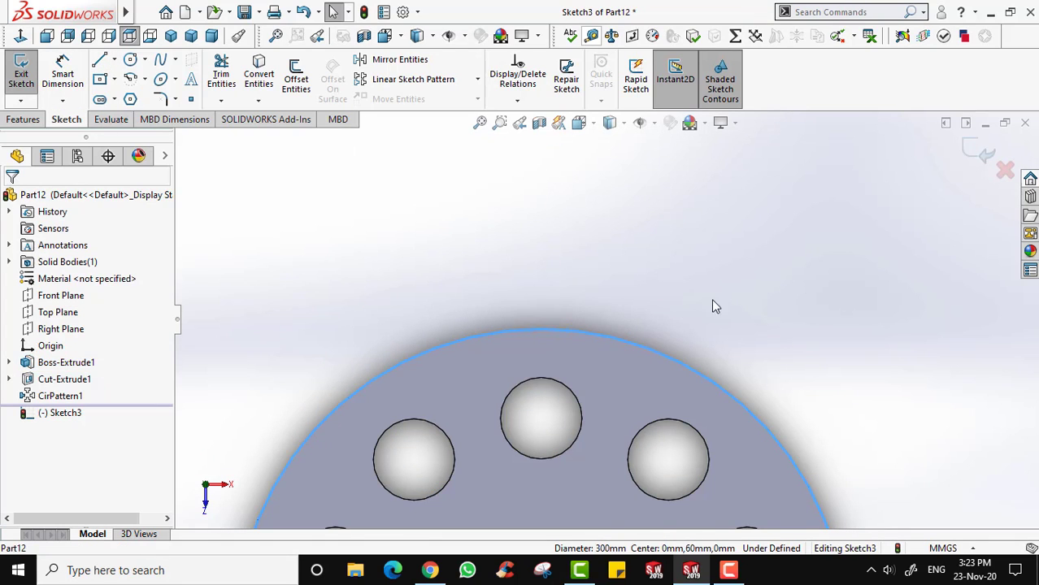
pyautogui.click(457, 249)
pyautogui.scroll(6, 556, 310)
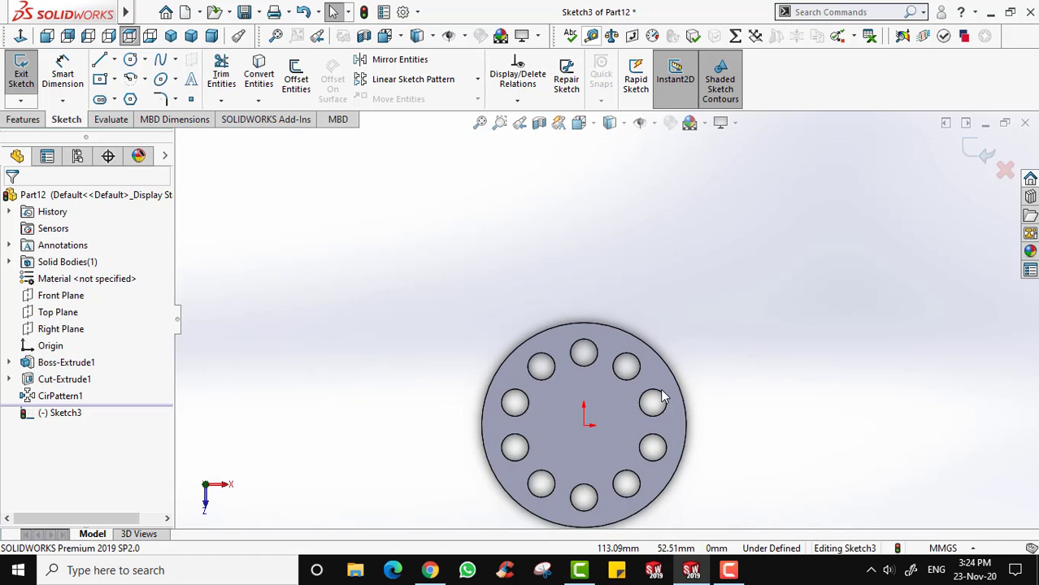
pyautogui.scroll(-2, 665, 399)
pyautogui.scroll(2, 569, 345)
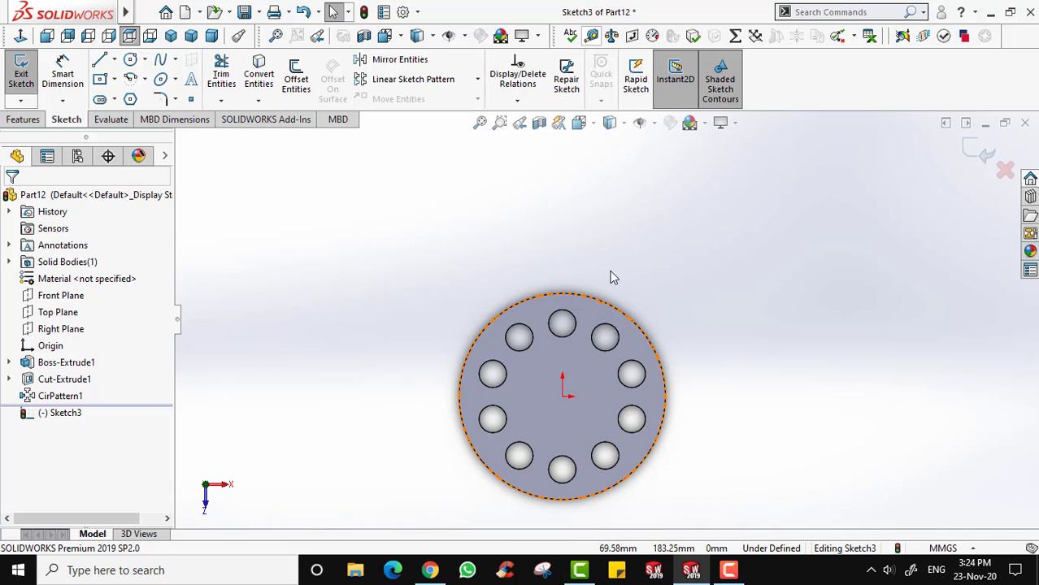
pyautogui.scroll(-2, 612, 276)
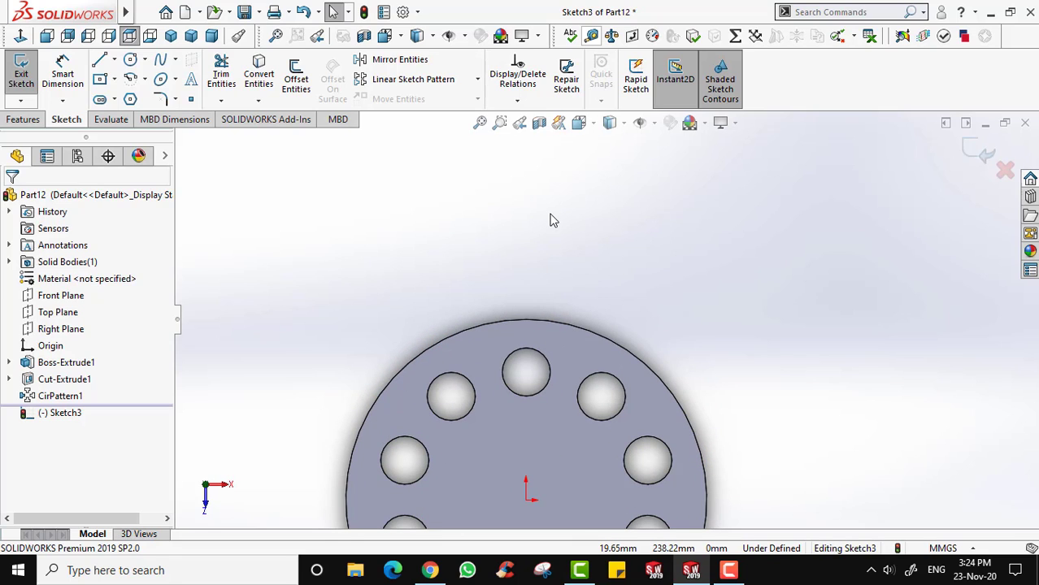
pyautogui.click(544, 323)
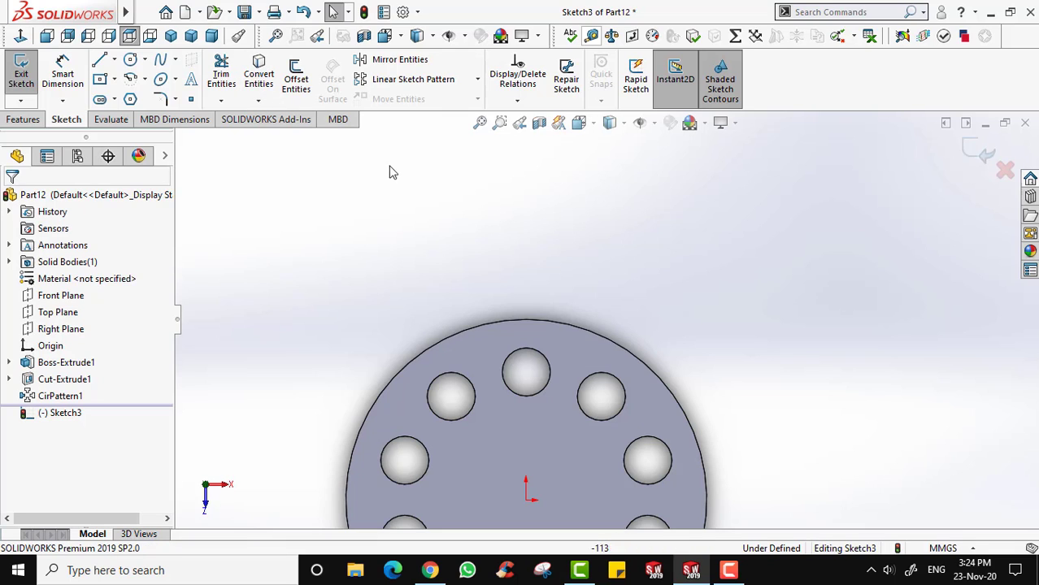
pyautogui.click(570, 324)
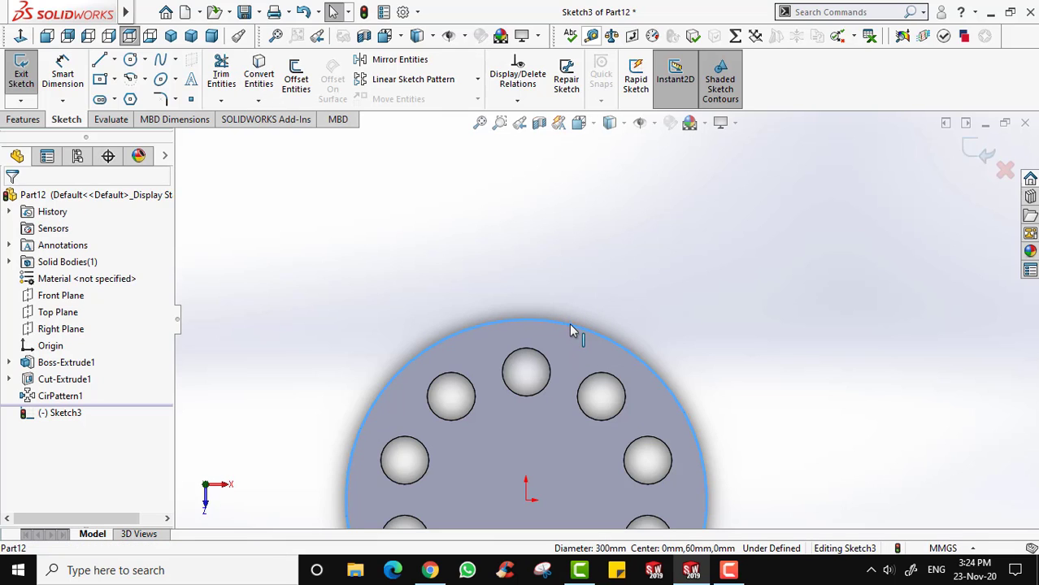
pyautogui.click(259, 77)
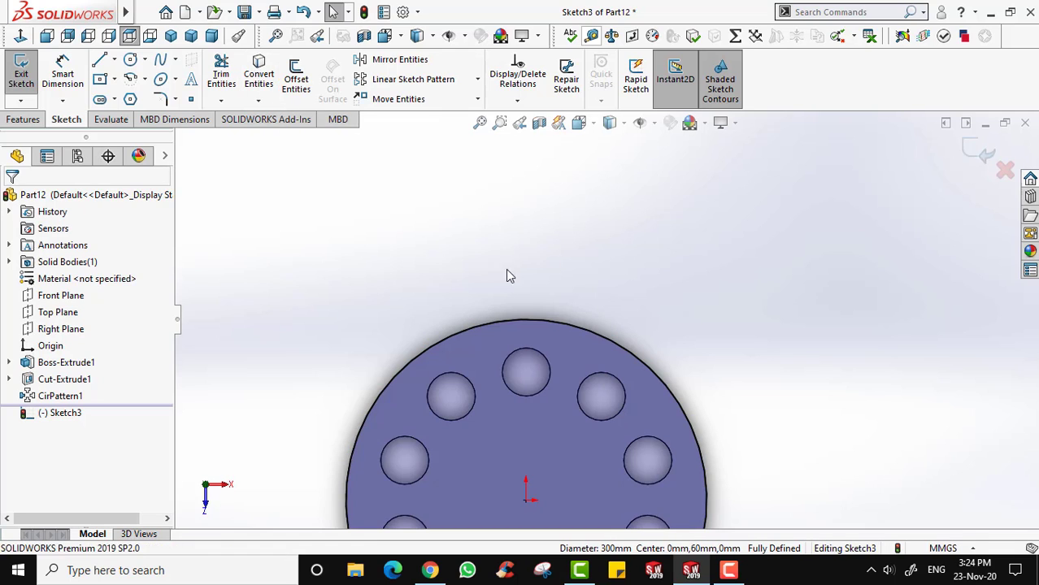
# Sketch a slanted line from a point centred above the disc down to the outer circle, left of the uppermost hole.
pyautogui.scroll(3, 622, 321)
pyautogui.scroll(1, 622, 321)
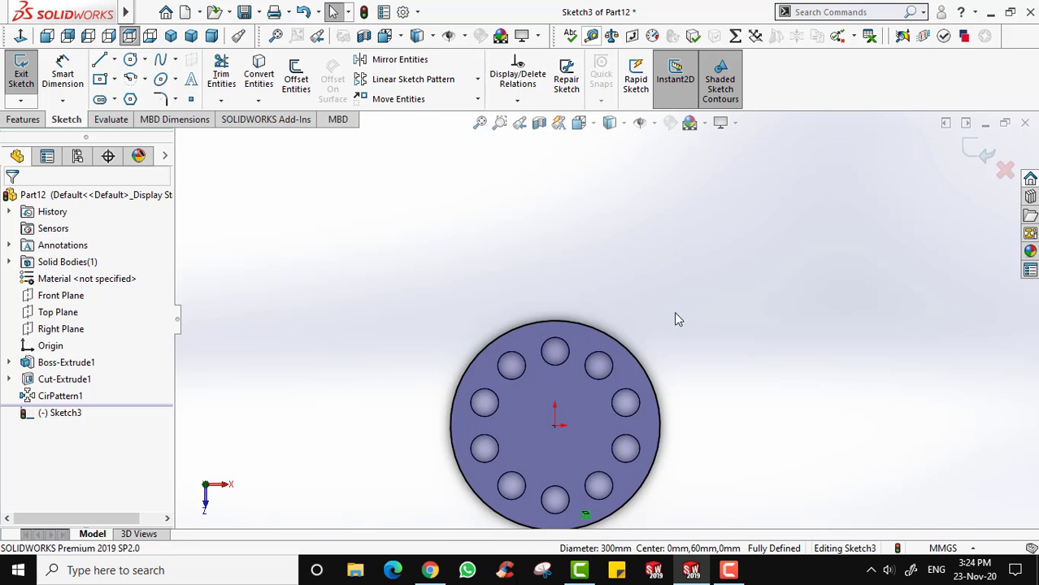
pyautogui.scroll(1, 558, 363)
pyautogui.scroll(-1, 491, 234)
pyautogui.scroll(3, 553, 421)
pyautogui.scroll(-4, 575, 320)
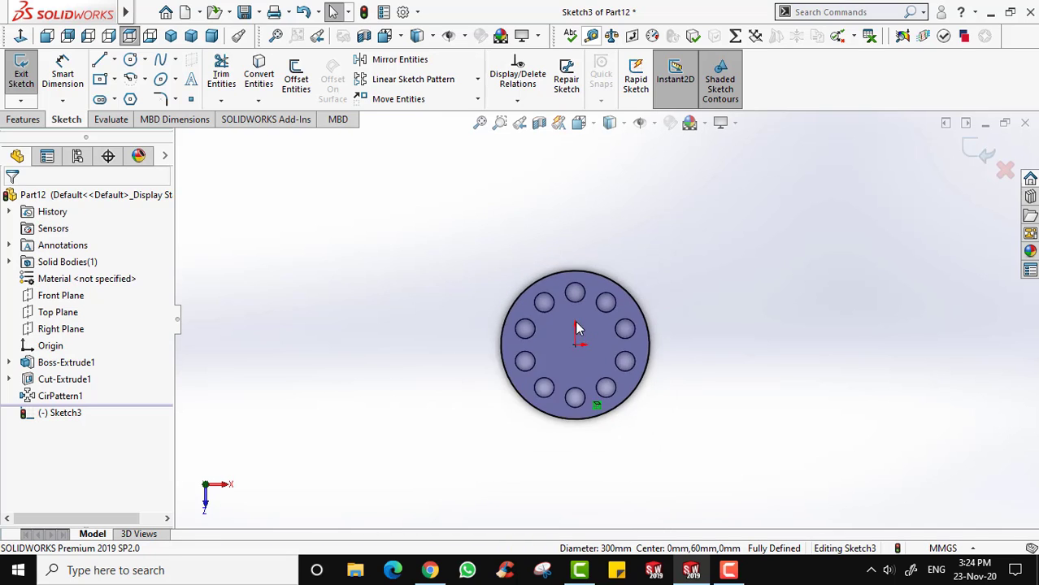
pyautogui.scroll(-5, 677, 374)
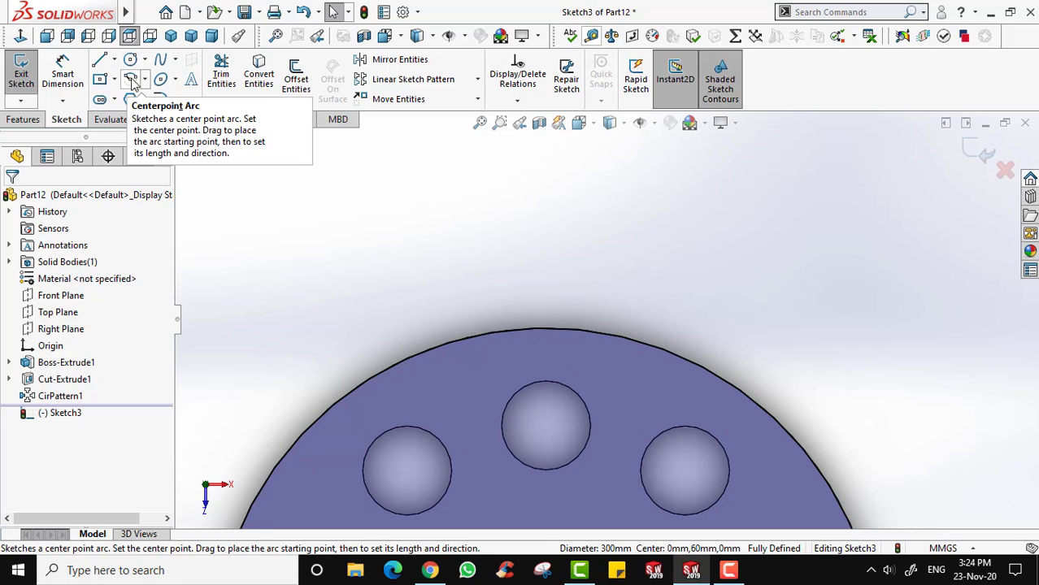
pyautogui.click(104, 122)
pyautogui.click(68, 120)
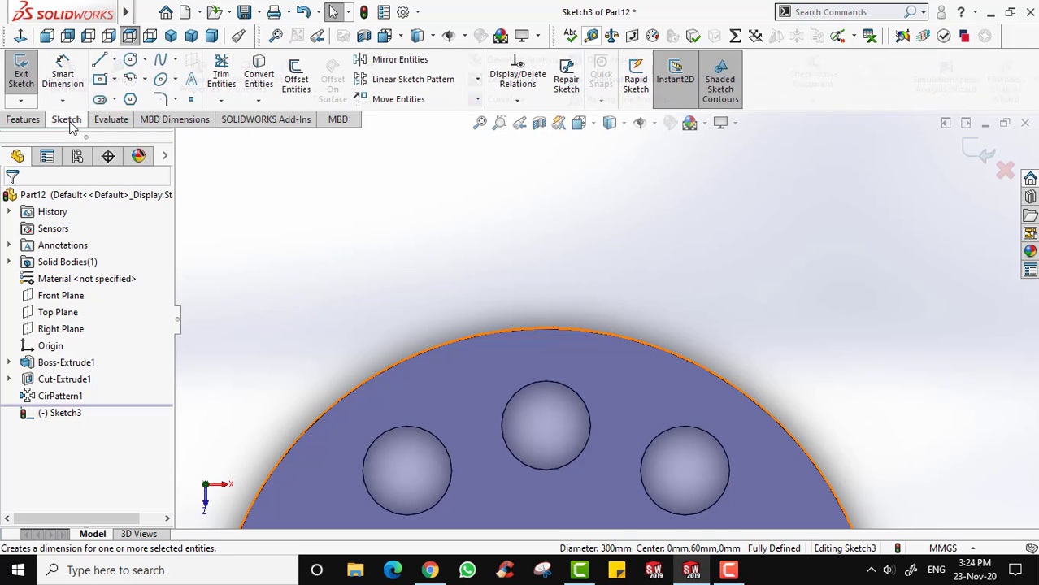
pyautogui.click(100, 62)
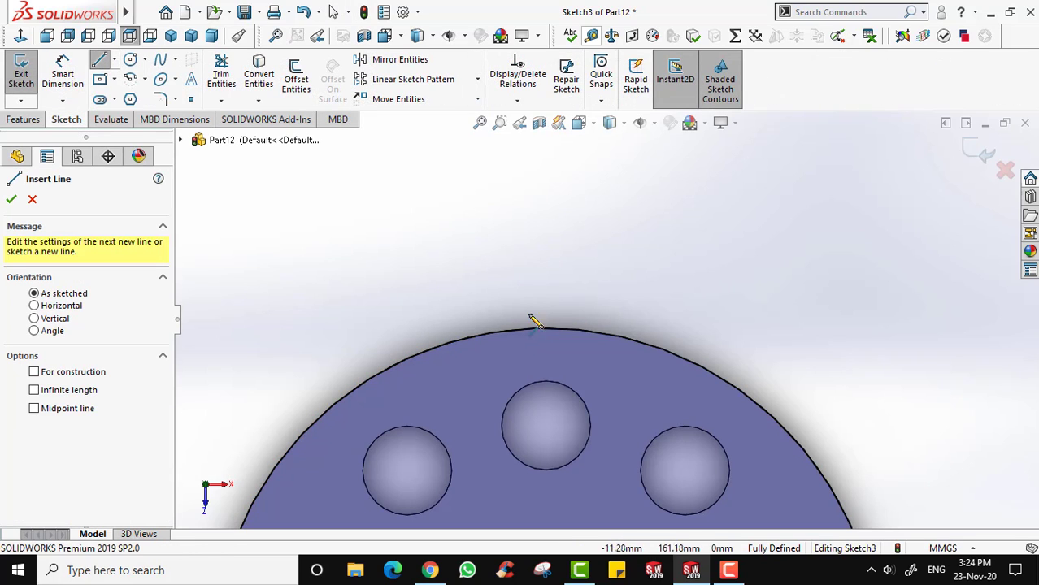
pyautogui.click(545, 224)
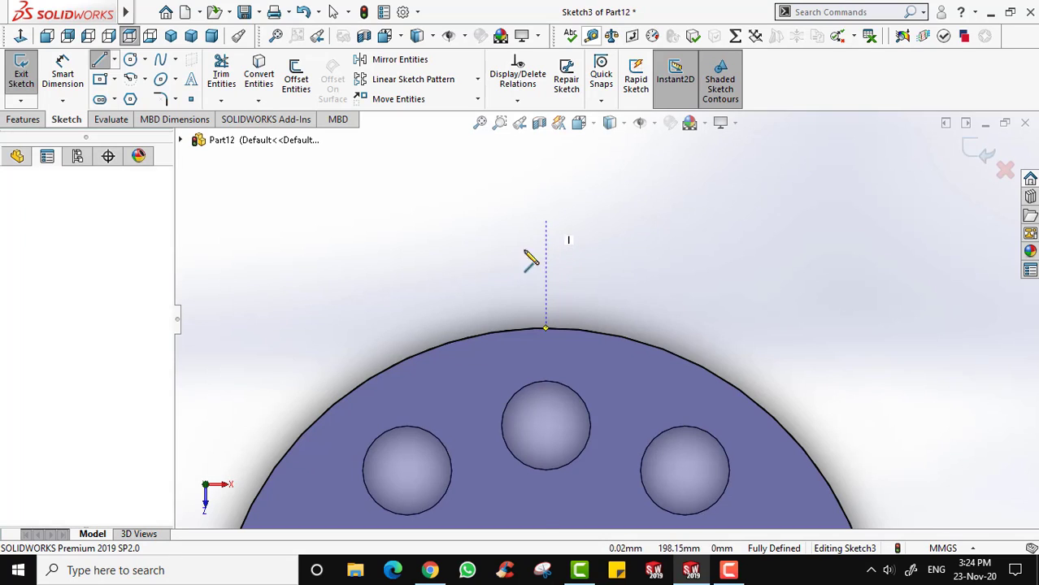
pyautogui.click(491, 333)
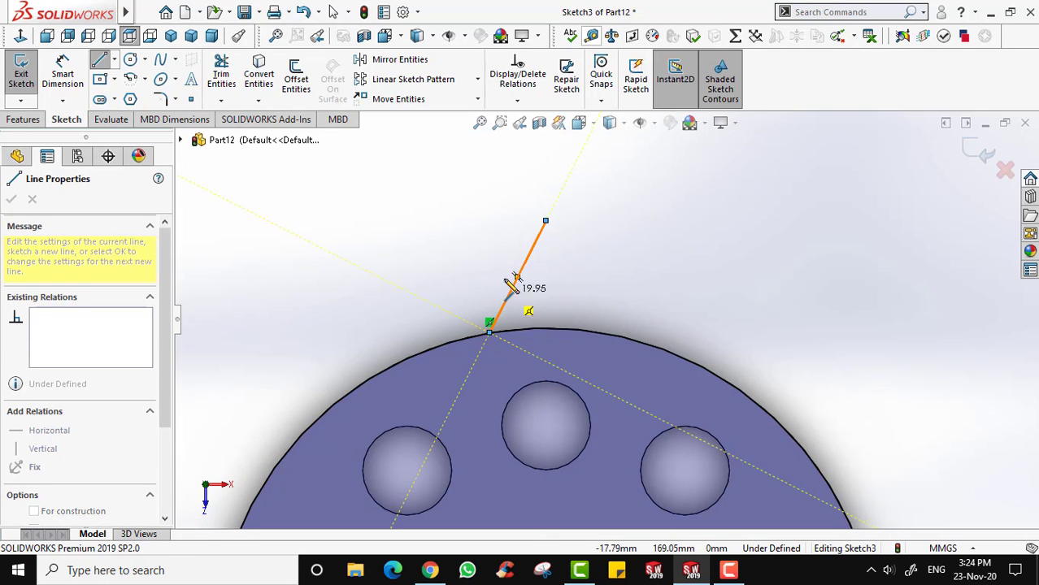
pyautogui.press('Escape')
# Sketch a second line about 56 mm long from the apex down to the circle on the right, level with the first line's foot.
pyautogui.click(99, 60)
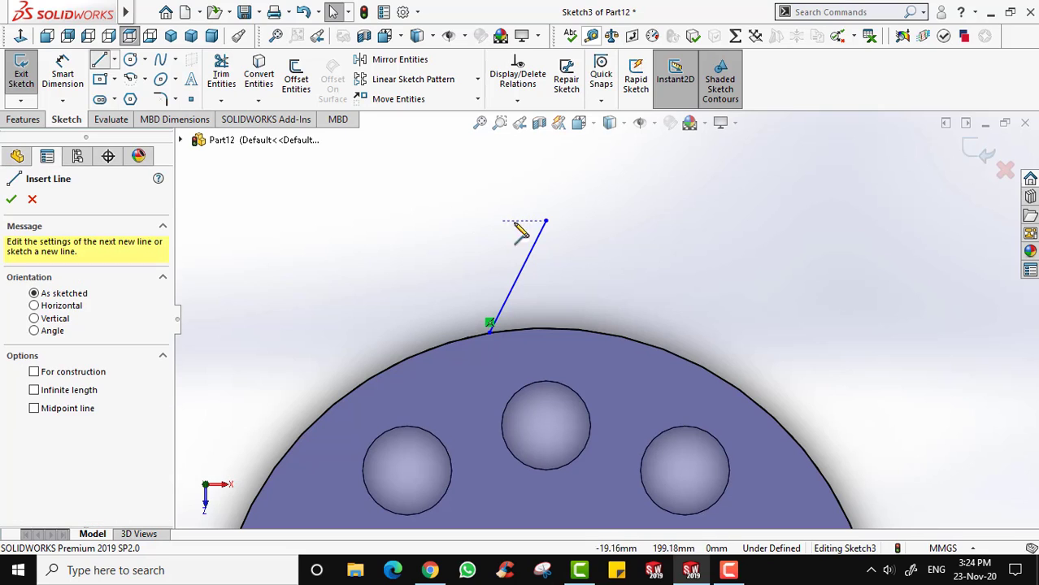
pyautogui.click(546, 221)
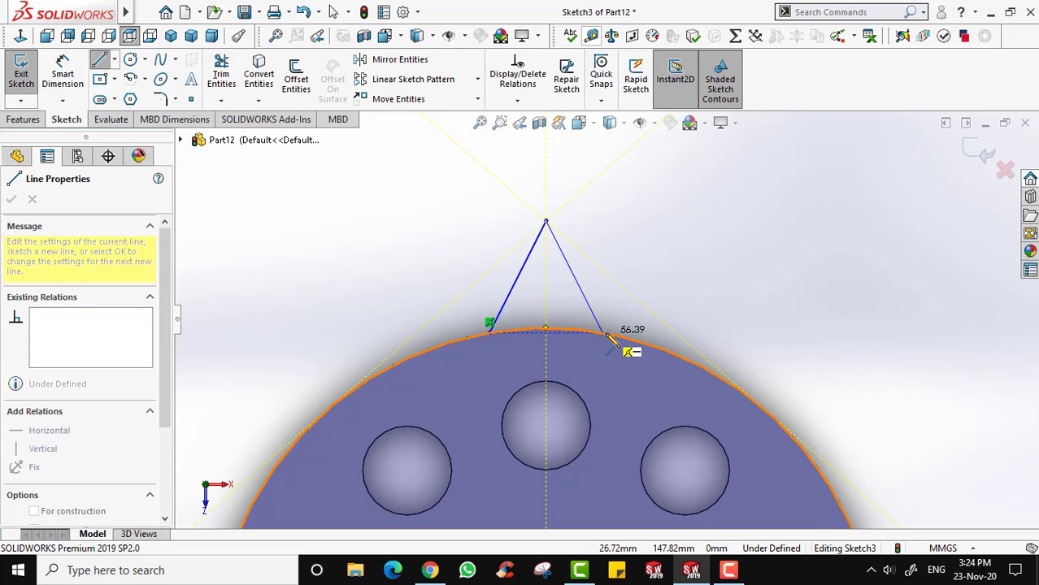
pyautogui.click(603, 331)
pyautogui.press('Escape')
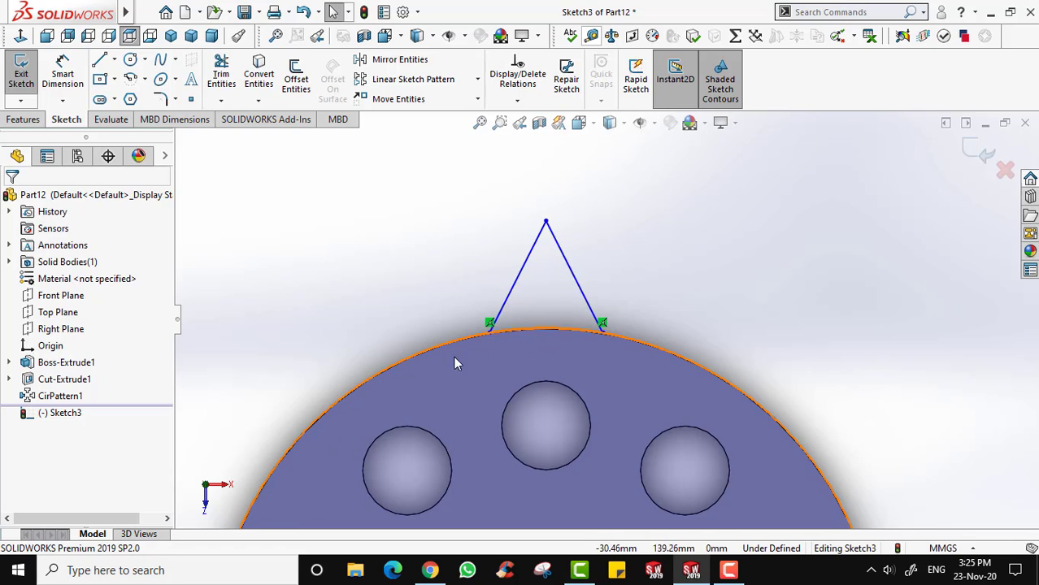
# Trim away the circle outside the two lines, leaving a closed triangular tooth profile, and exit the sketch.
pyautogui.click(221, 75)
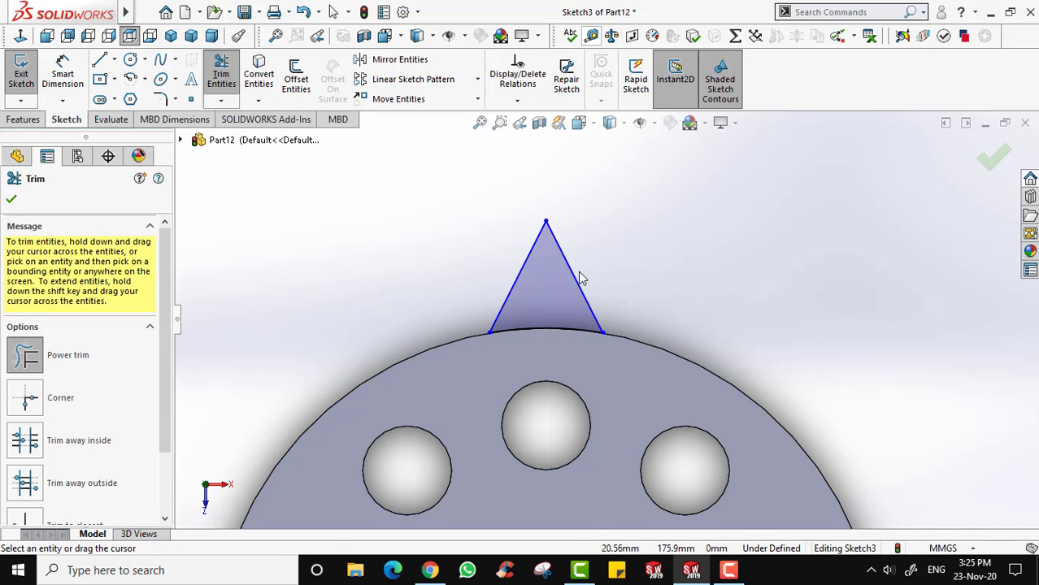
pyautogui.click(12, 201)
pyautogui.click(22, 91)
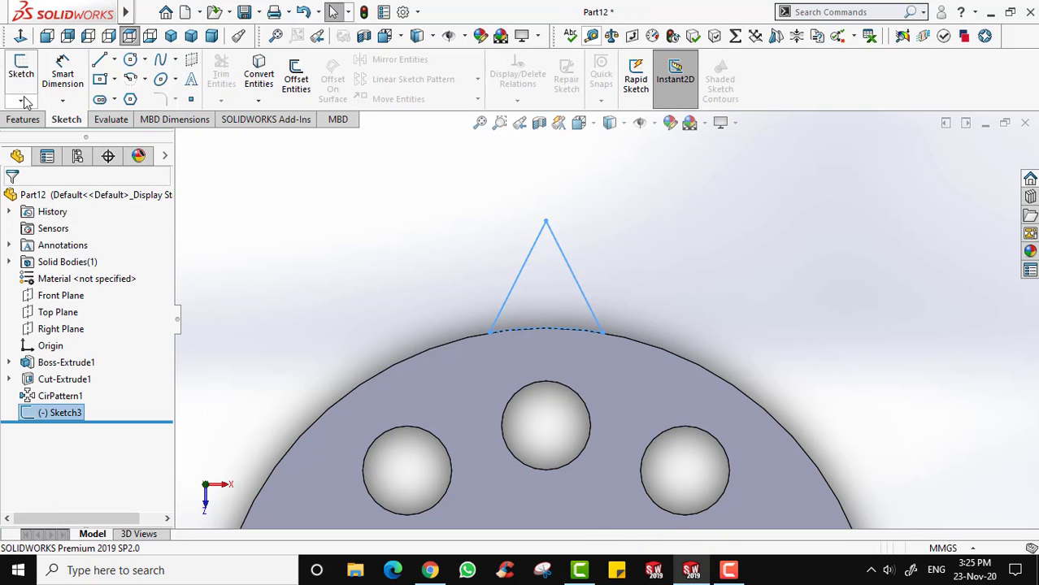
# Extrude the triangular tooth profile in the reversed direction along the disc's thickness with the Through All end condition.
pyautogui.click(23, 119)
pyautogui.click(33, 88)
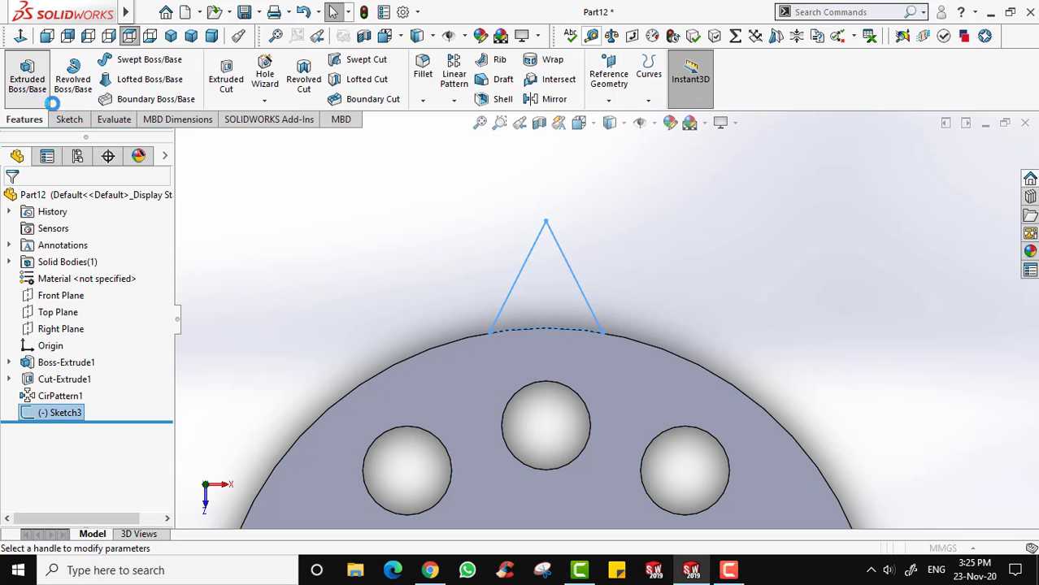
pyautogui.moveTo(319, 232); pyautogui.dragTo(423, 268, button='middle')
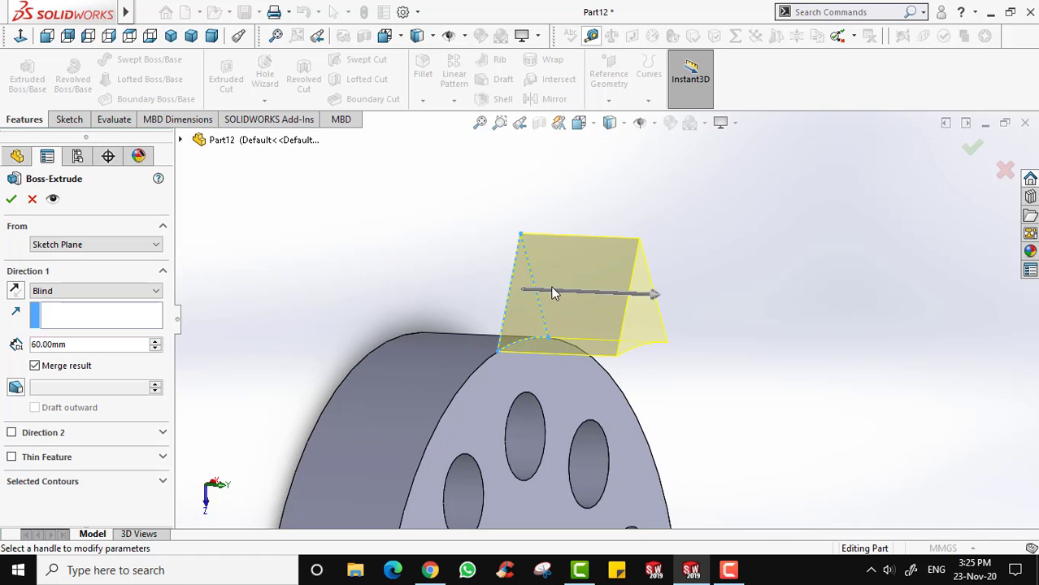
pyautogui.moveTo(553, 292)
pyautogui.mouseDown(button='middle')
pyautogui.moveTo(598, 298)
pyautogui.moveTo(566, 301)
pyautogui.mouseUp(button='middle')
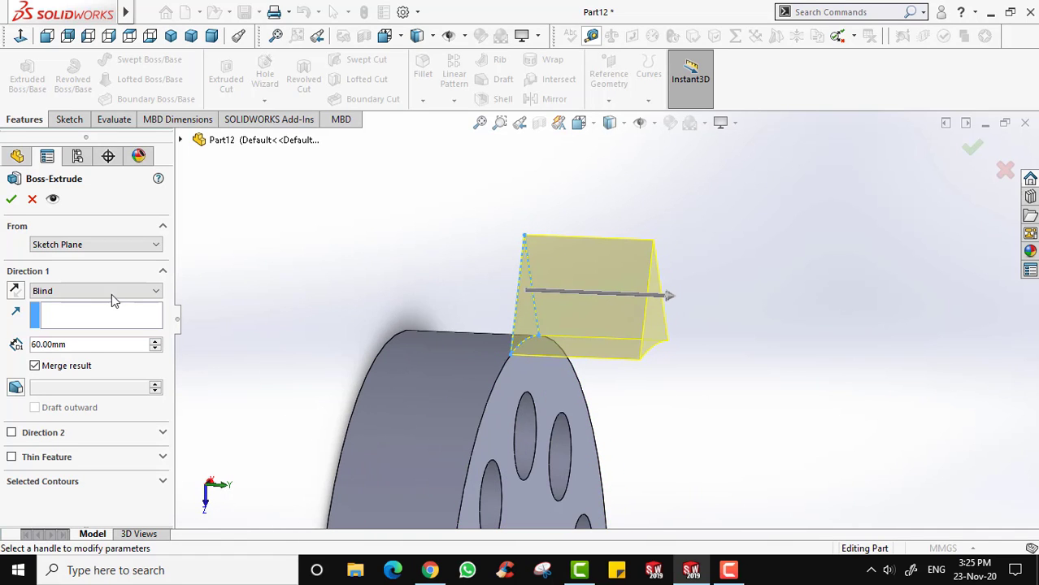
pyautogui.click(16, 292)
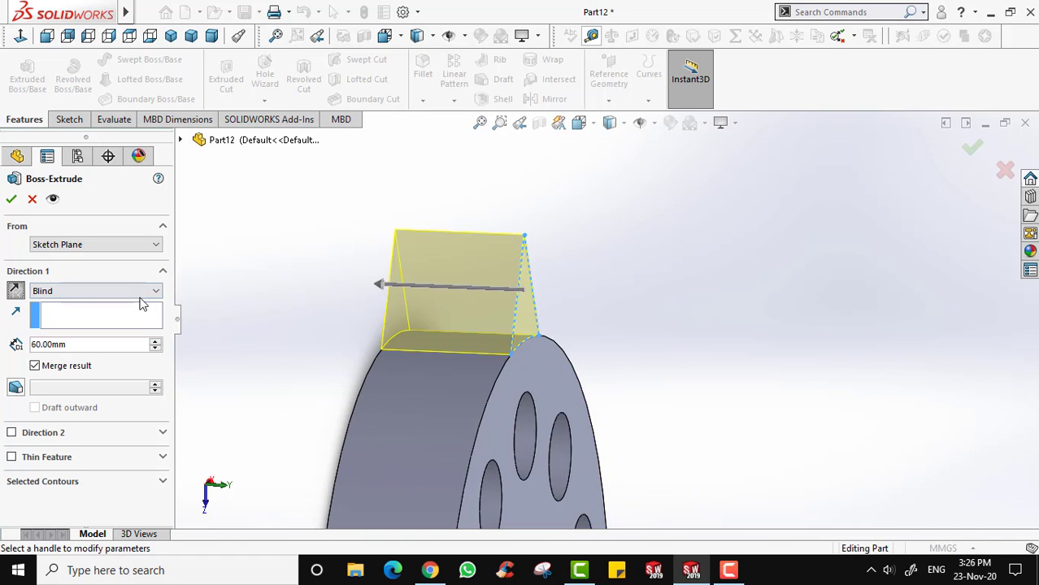
pyautogui.click(140, 294)
pyautogui.click(138, 309)
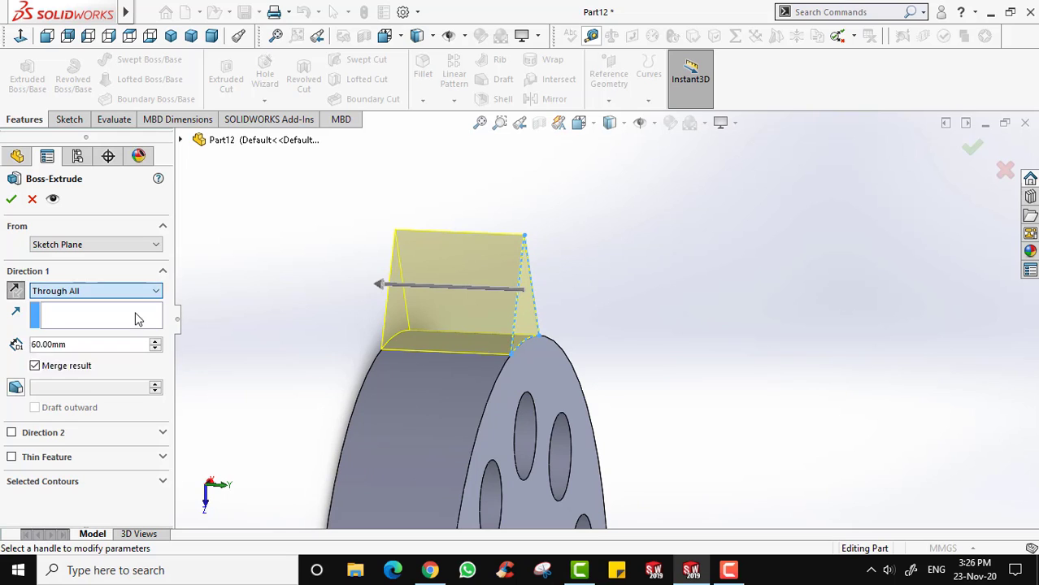
pyautogui.click(11, 200)
# Start a circular pattern of the triangular tooth about the disc's outer circular edge.
pyautogui.moveTo(672, 250); pyautogui.dragTo(568, 295, button='middle')
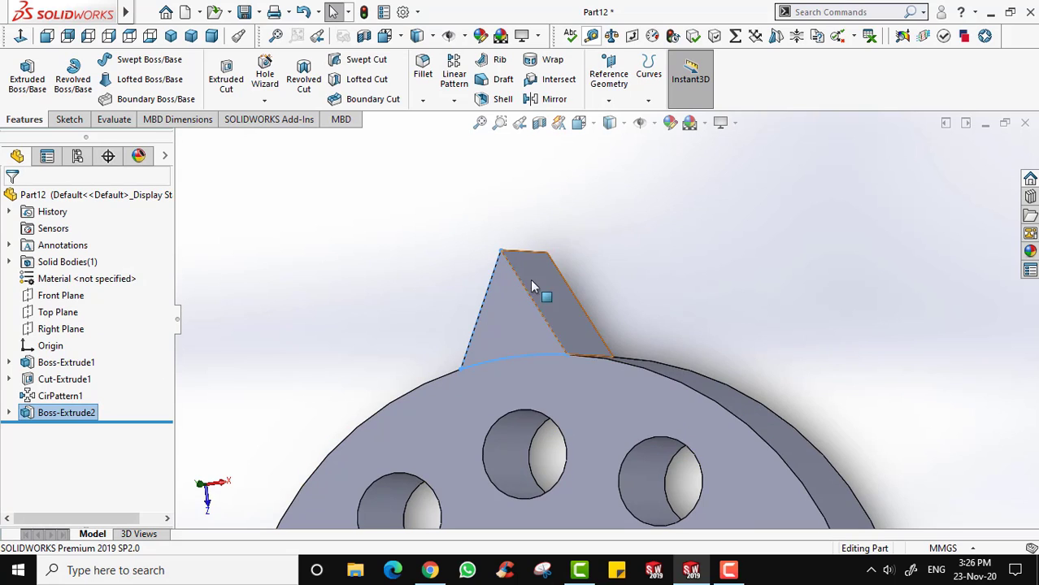
pyautogui.moveTo(512, 299); pyautogui.dragTo(510, 253, button='middle')
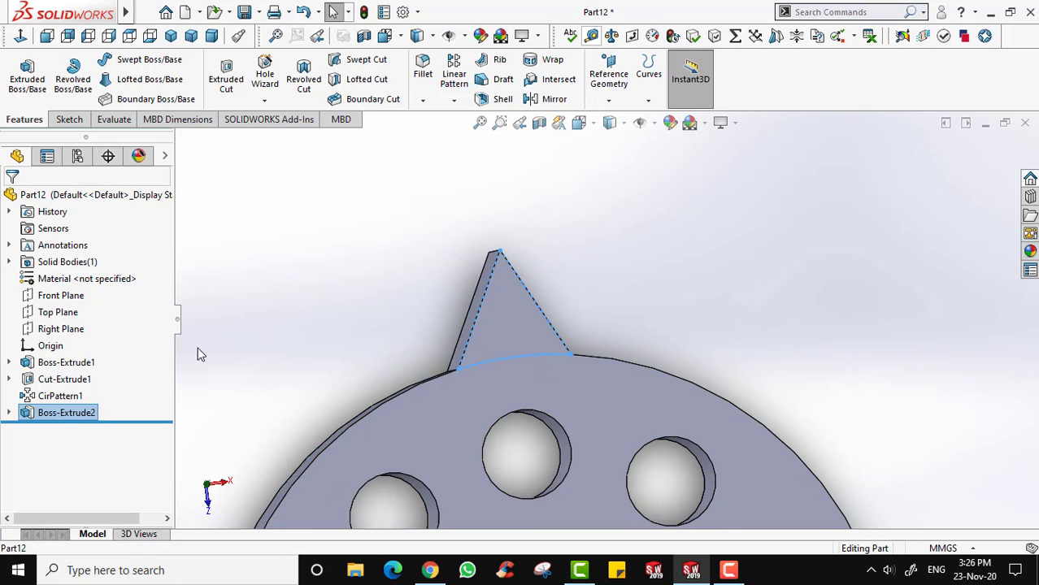
pyautogui.click(72, 417)
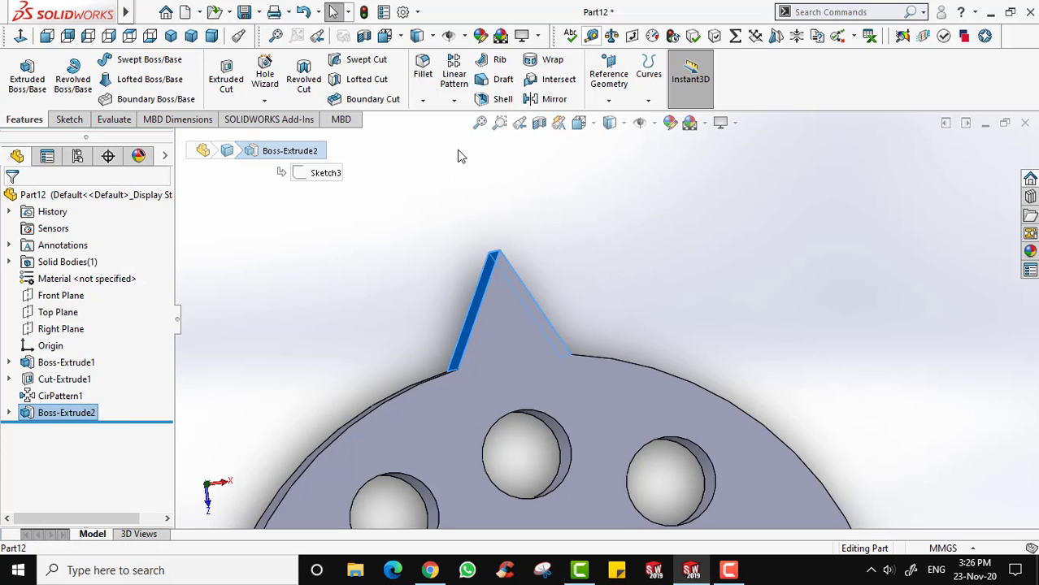
pyautogui.click(454, 101)
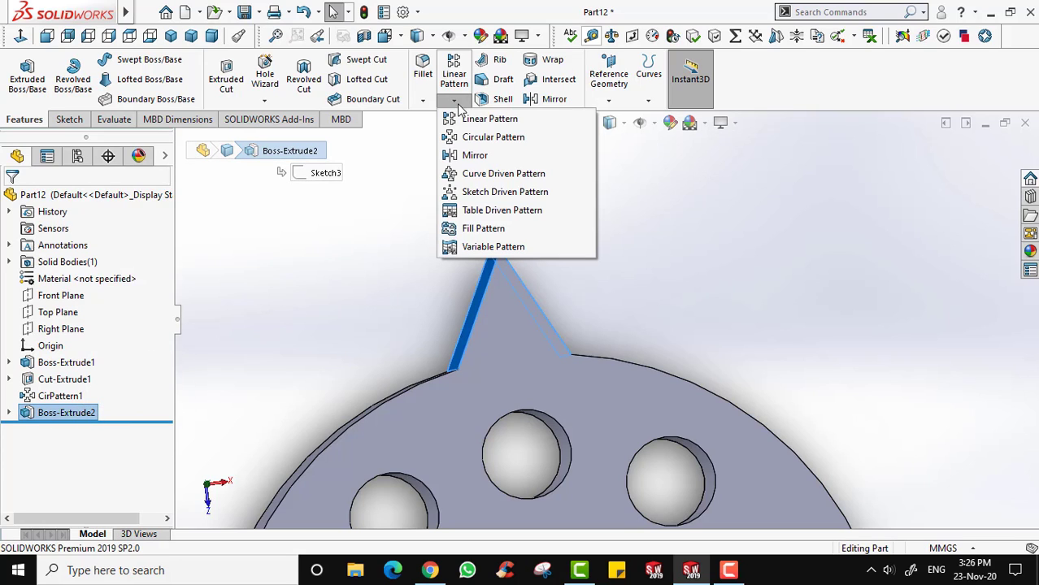
pyautogui.click(490, 137)
pyautogui.scroll(5, 631, 269)
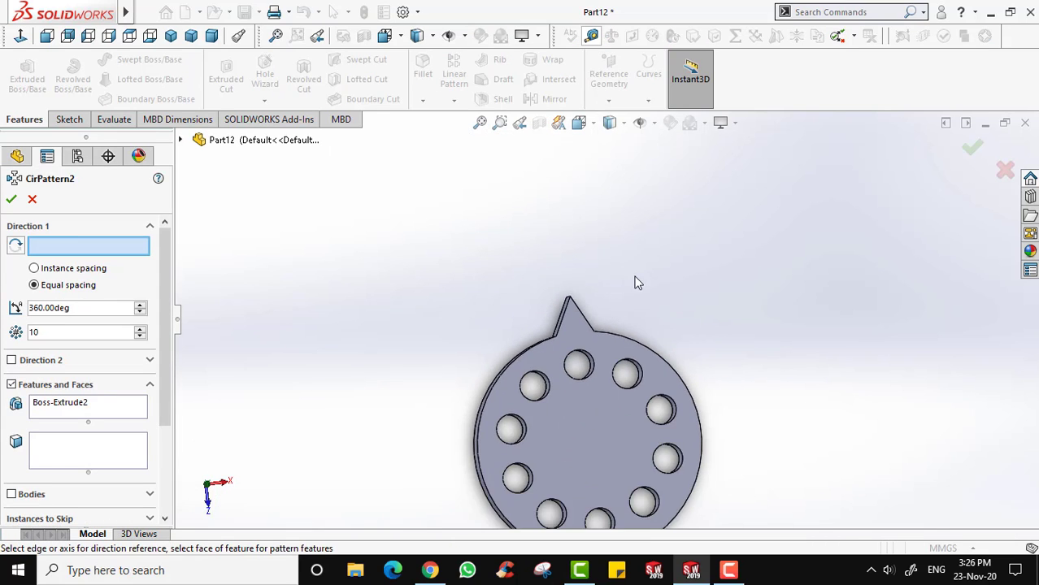
pyautogui.moveTo(648, 333); pyautogui.dragTo(652, 330, button='middle')
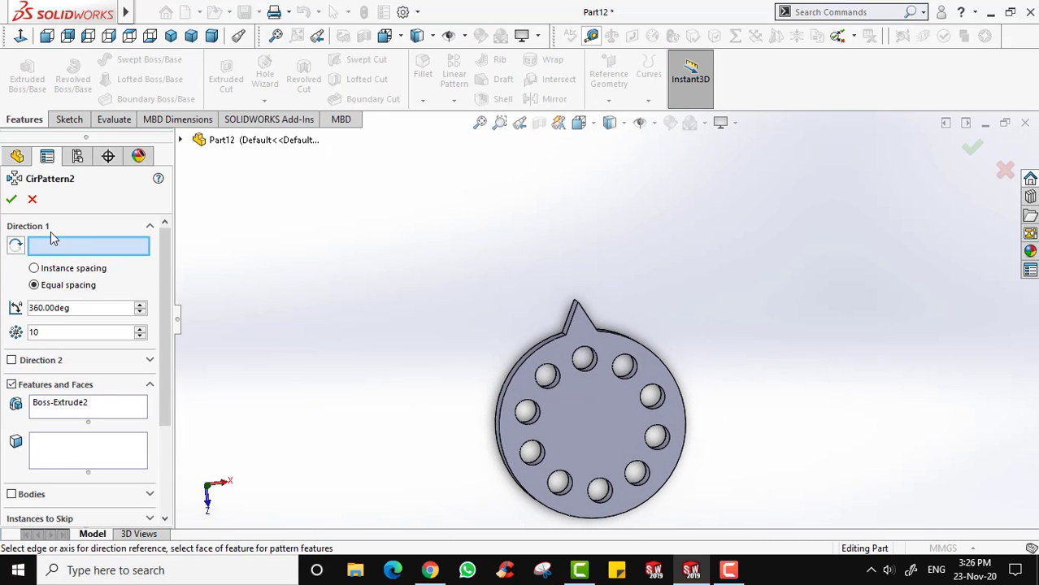
pyautogui.click(546, 352)
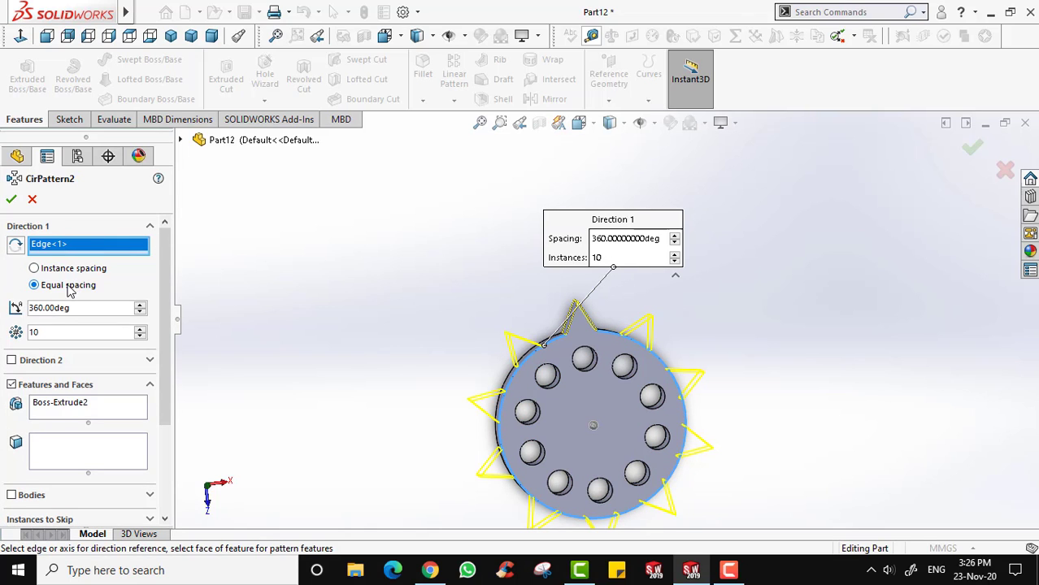
# Try instance spacing for the tooth pattern with angles from 15 up to about 34 degrees, and return to equal spacing over 360 degrees.
pyautogui.click(34, 268)
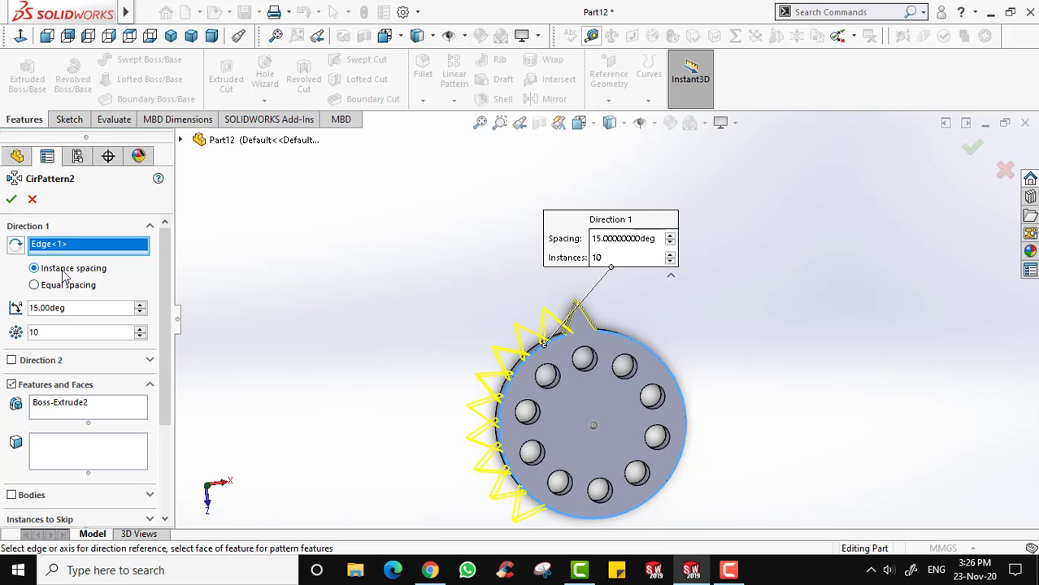
pyautogui.click(65, 285)
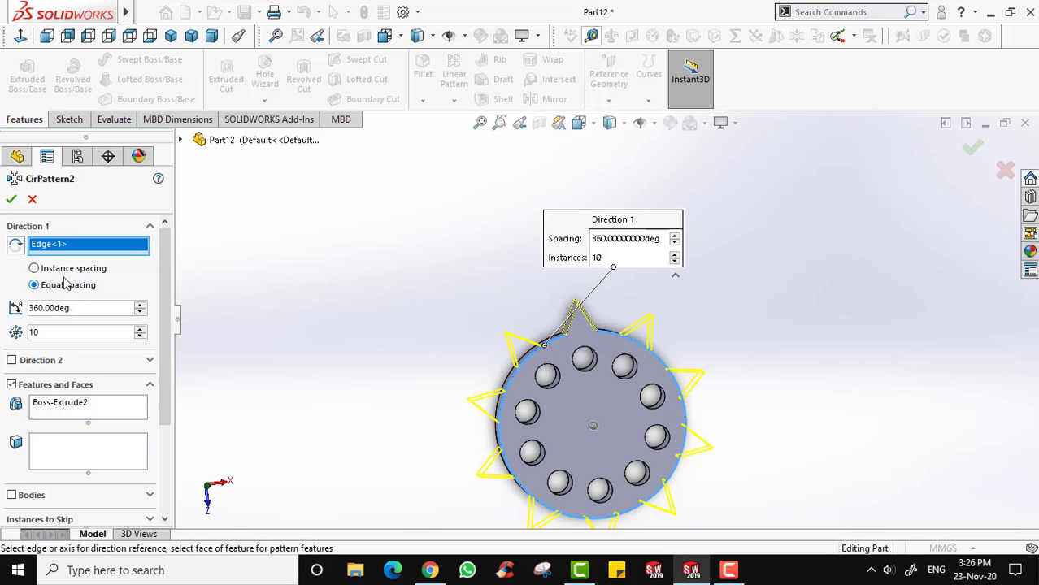
pyautogui.click(71, 272)
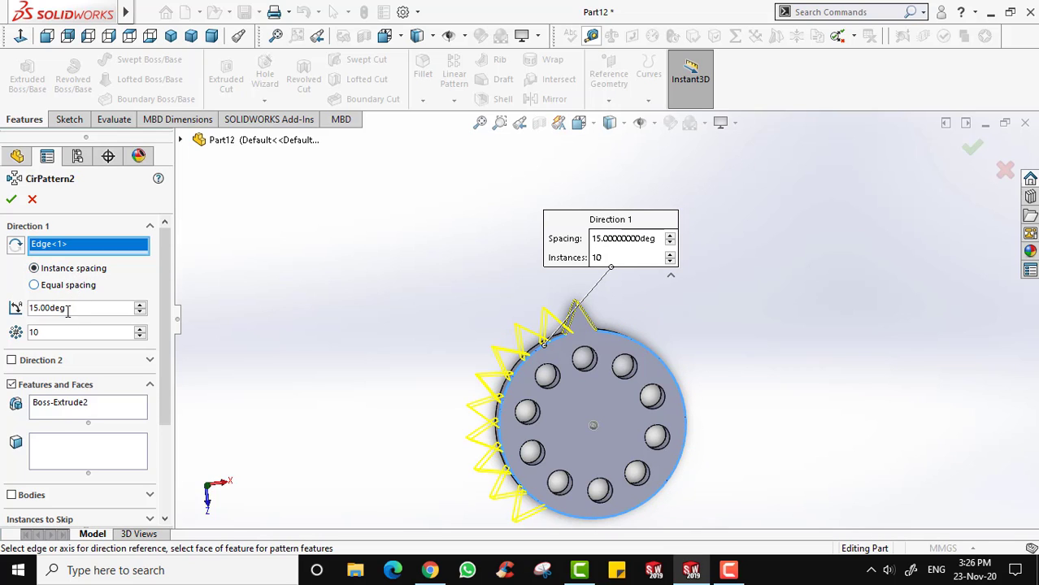
pyautogui.click(140, 309)
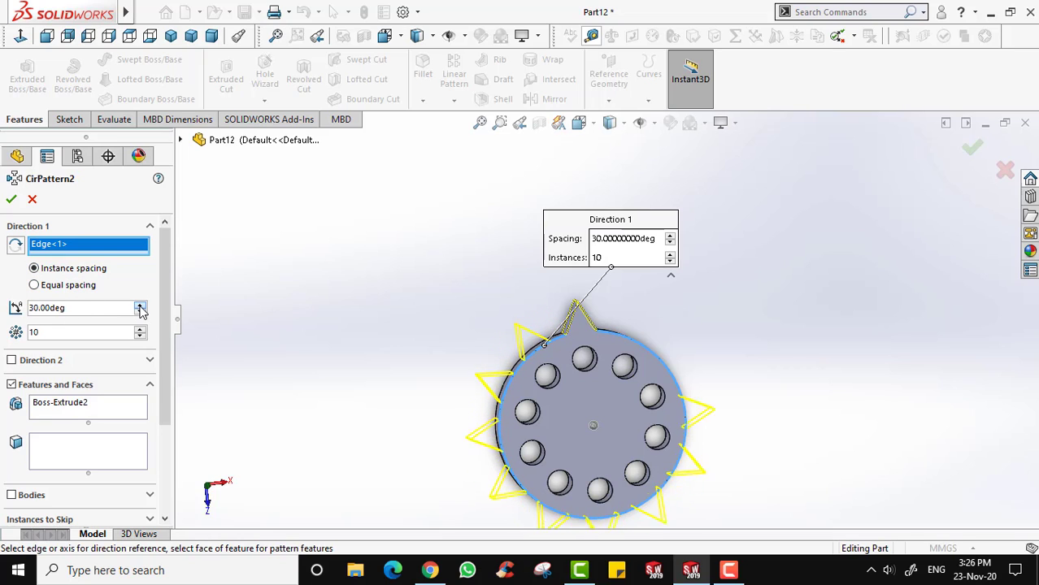
pyautogui.click(140, 309)
pyautogui.click(140, 304)
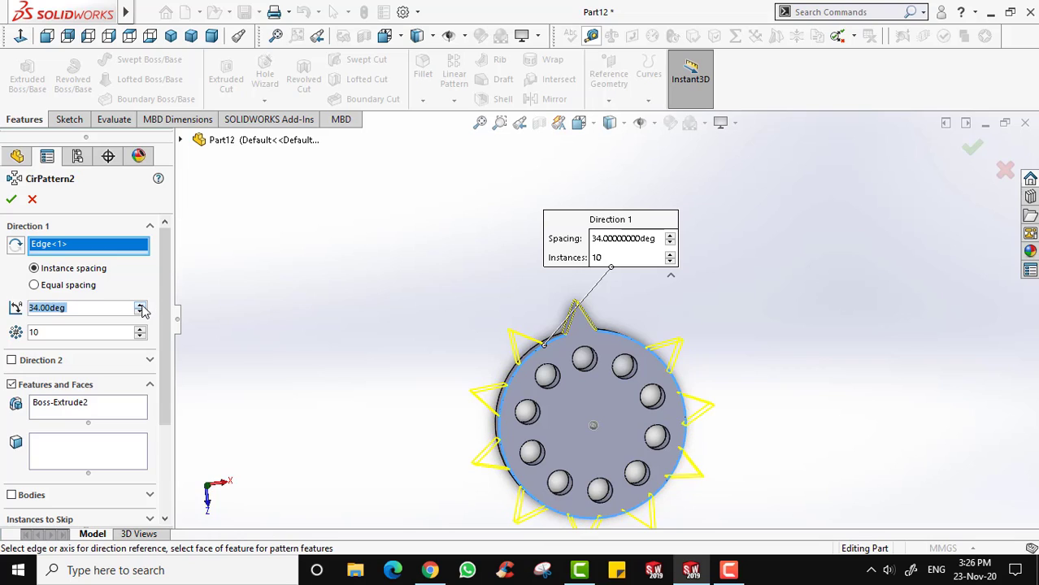
pyautogui.click(140, 304)
pyautogui.click(62, 293)
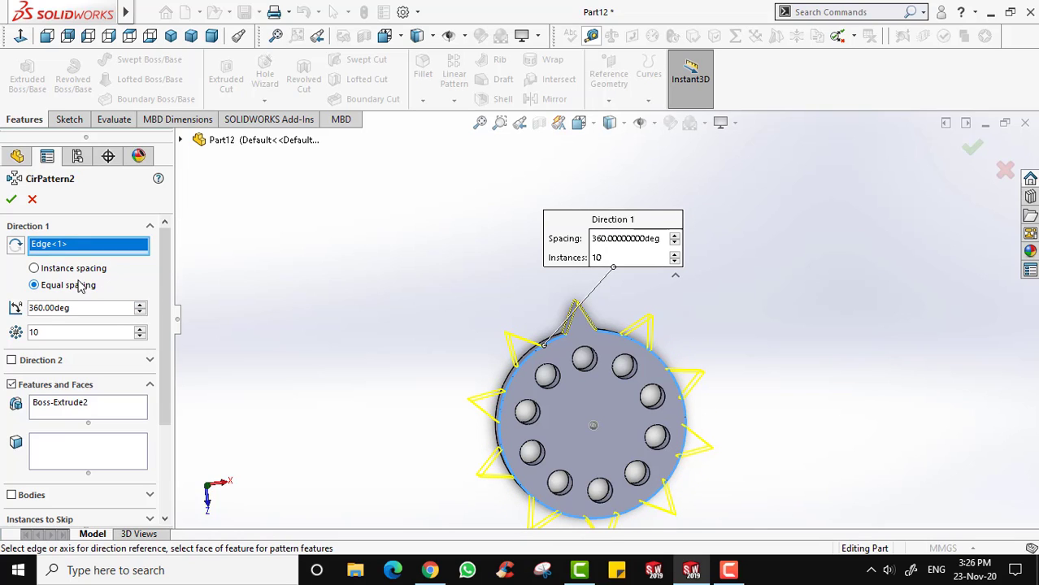
# Raise the tooth pattern's instance count to 21 and inspect how neighbouring teeth meet at their roots.
pyautogui.click(140, 329)
pyautogui.click(140, 328)
pyautogui.click(141, 328)
pyautogui.click(141, 328)
pyautogui.click(140, 328)
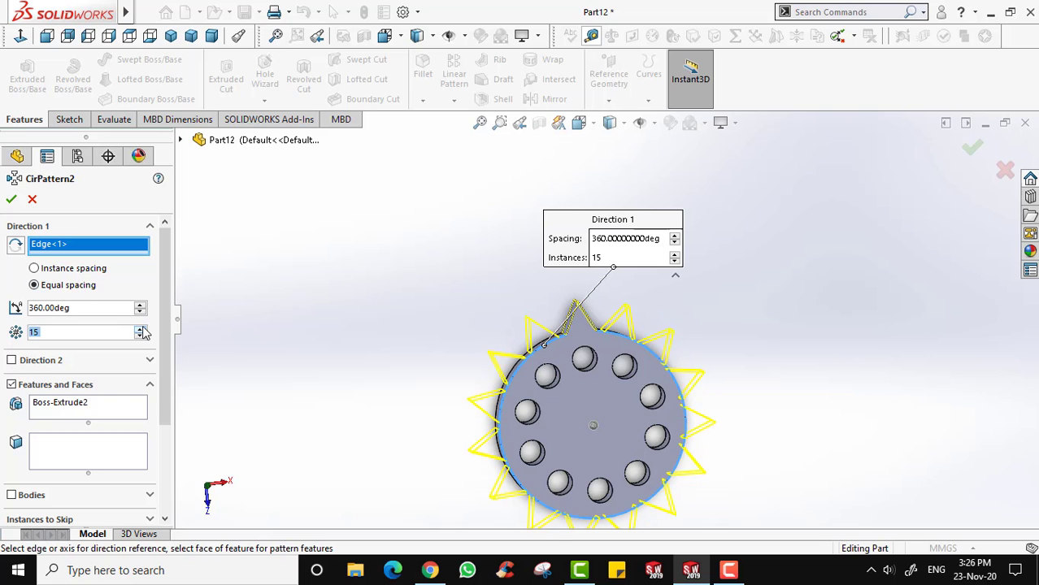
pyautogui.click(141, 329)
pyautogui.click(141, 328)
pyautogui.click(141, 328)
pyautogui.click(142, 328)
pyautogui.click(141, 328)
pyautogui.click(141, 328)
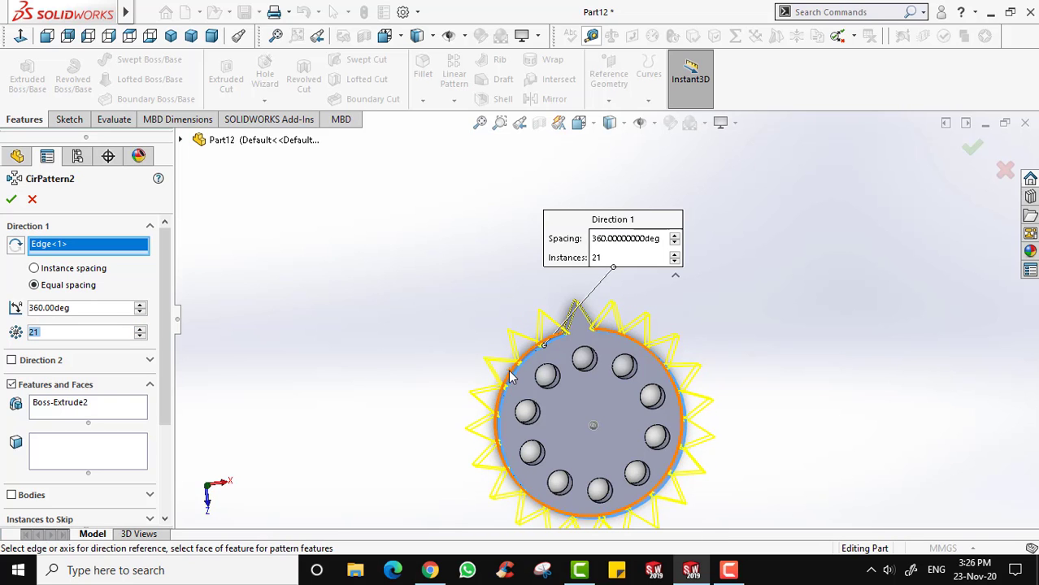
pyautogui.scroll(1, 611, 347)
pyautogui.scroll(-2, 614, 347)
pyautogui.scroll(-8, 647, 204)
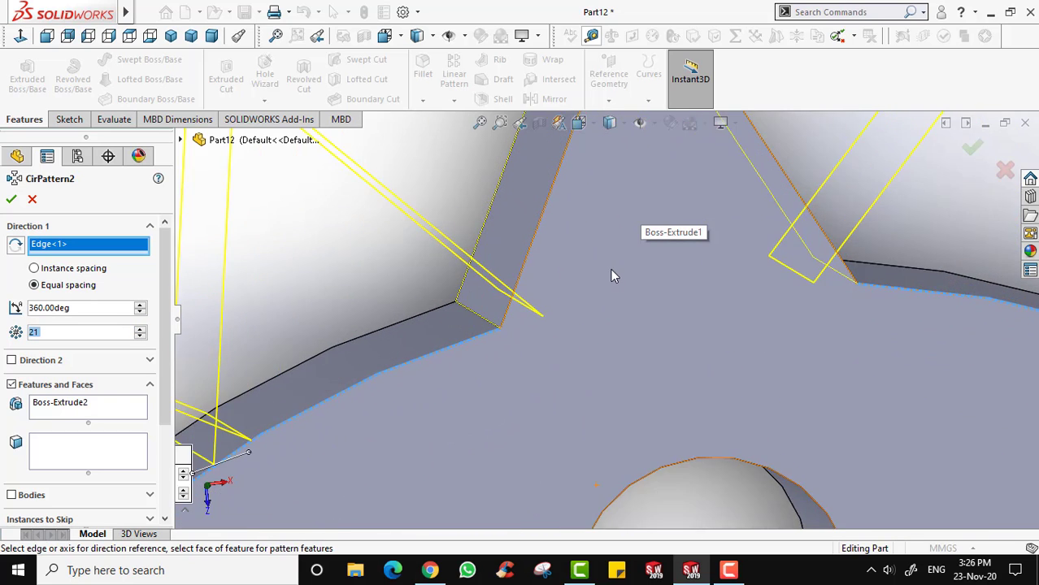
# Try tooth instance counts between 18 and 24, settling on 19, while comparing the overlap between neighbouring teeth.
pyautogui.click(141, 336)
pyautogui.click(141, 336)
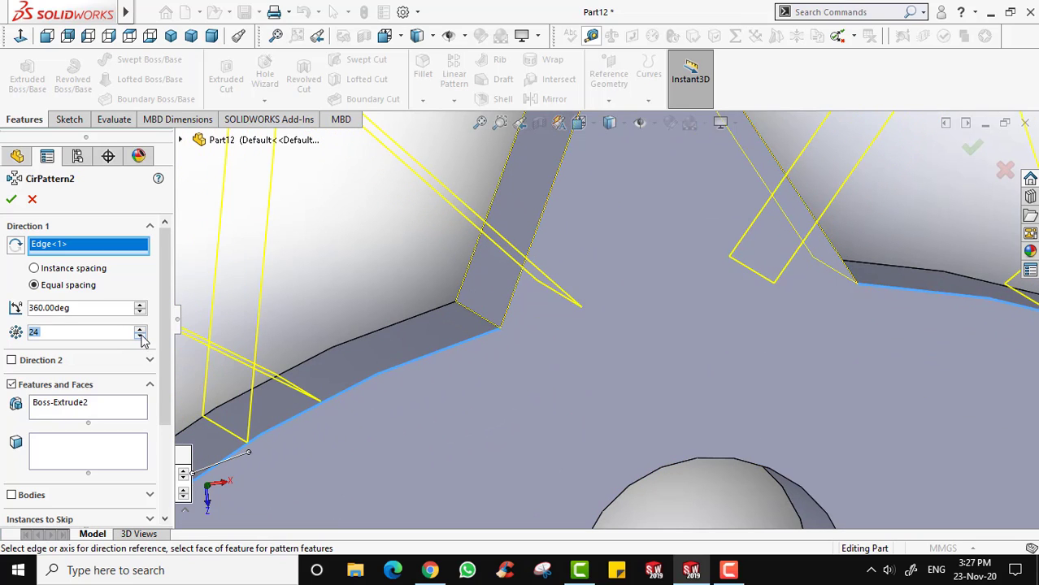
pyautogui.click(140, 336)
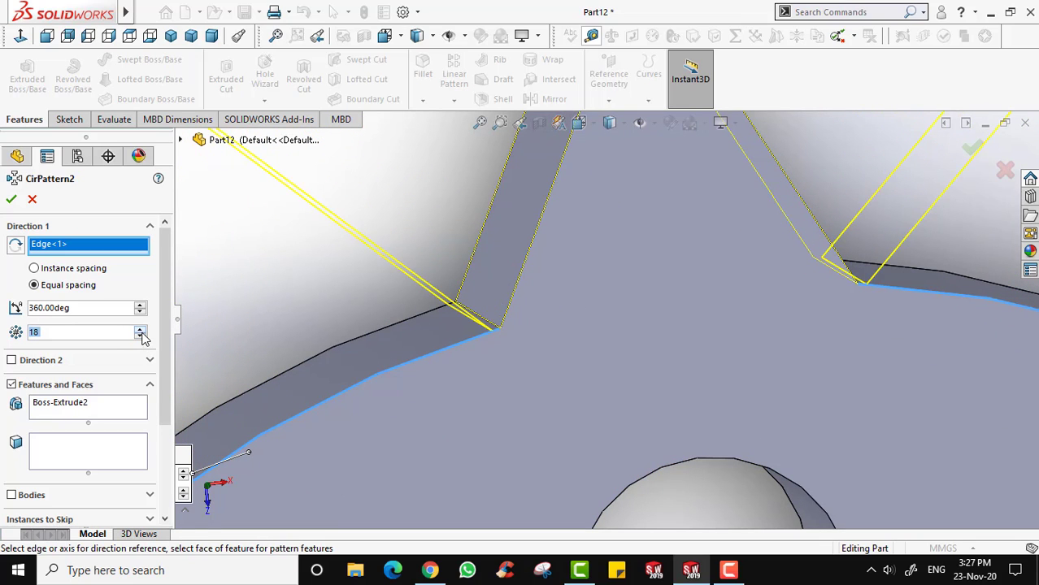
pyautogui.click(141, 332)
pyautogui.click(140, 336)
pyautogui.click(141, 330)
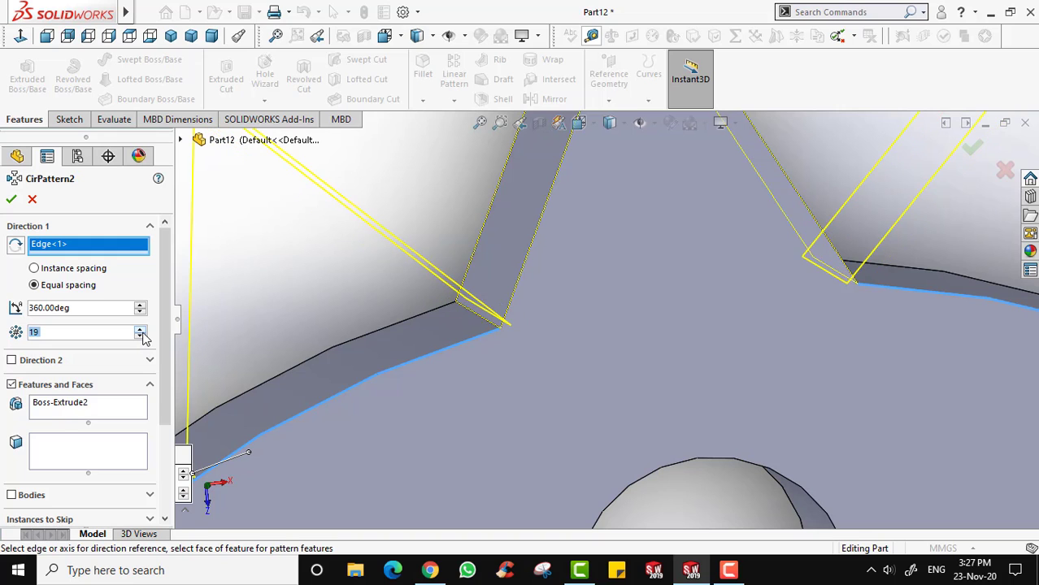
pyautogui.scroll(8, 281, 295)
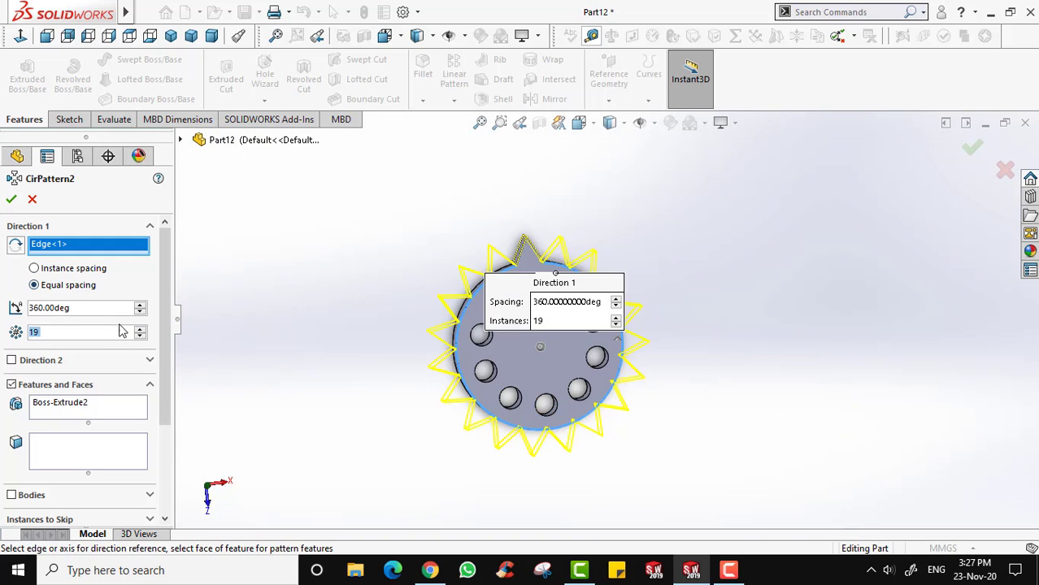
# Set the tooth pattern to 20 equally spaced instances over 360 degrees and complete the circular pattern.
pyautogui.moveTo(140, 331); pyautogui.dragTo(141, 332)
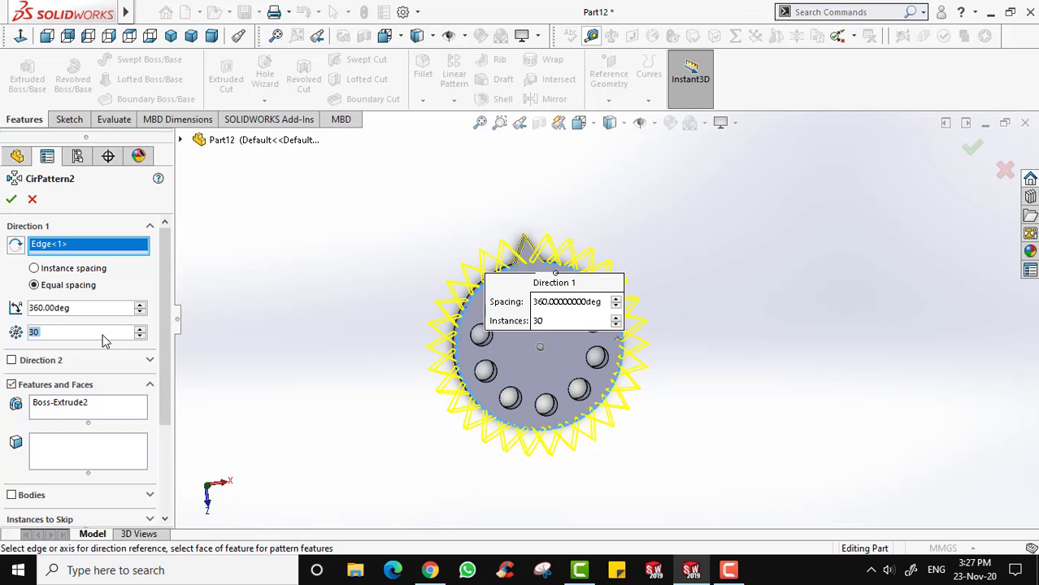
pyautogui.write('20')
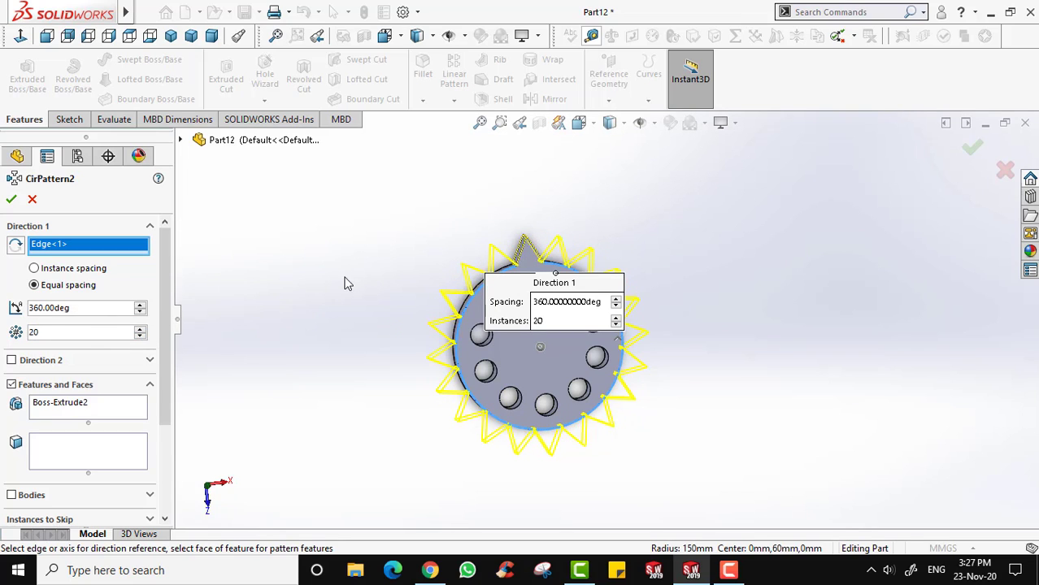
pyautogui.click(11, 201)
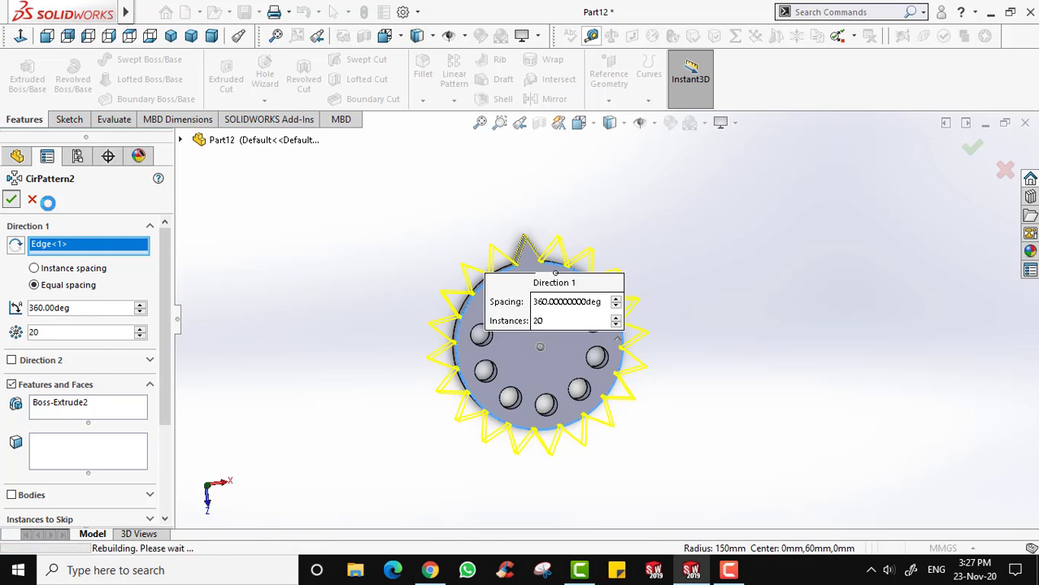
pyautogui.moveTo(575, 405); pyautogui.dragTo(547, 492, button='middle')
pyautogui.scroll(2, 556, 374)
pyautogui.scroll(-4, 576, 243)
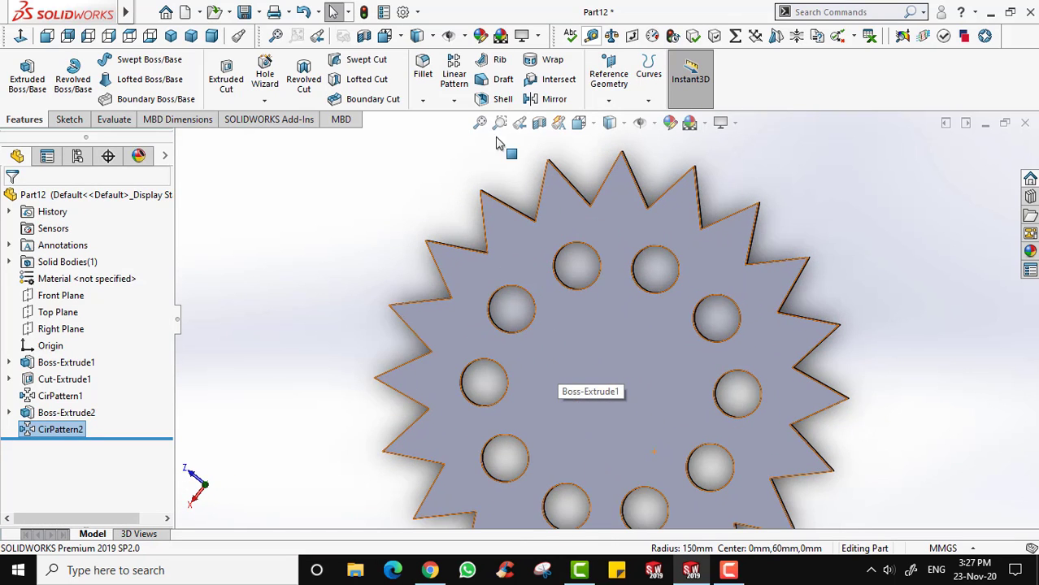
pyautogui.scroll(3, 623, 292)
pyautogui.moveTo(648, 332)
pyautogui.mouseDown(button='middle')
pyautogui.moveTo(765, 326)
pyautogui.moveTo(596, 326)
pyautogui.moveTo(640, 338)
pyautogui.moveTo(661, 324)
pyautogui.mouseUp(button='middle')
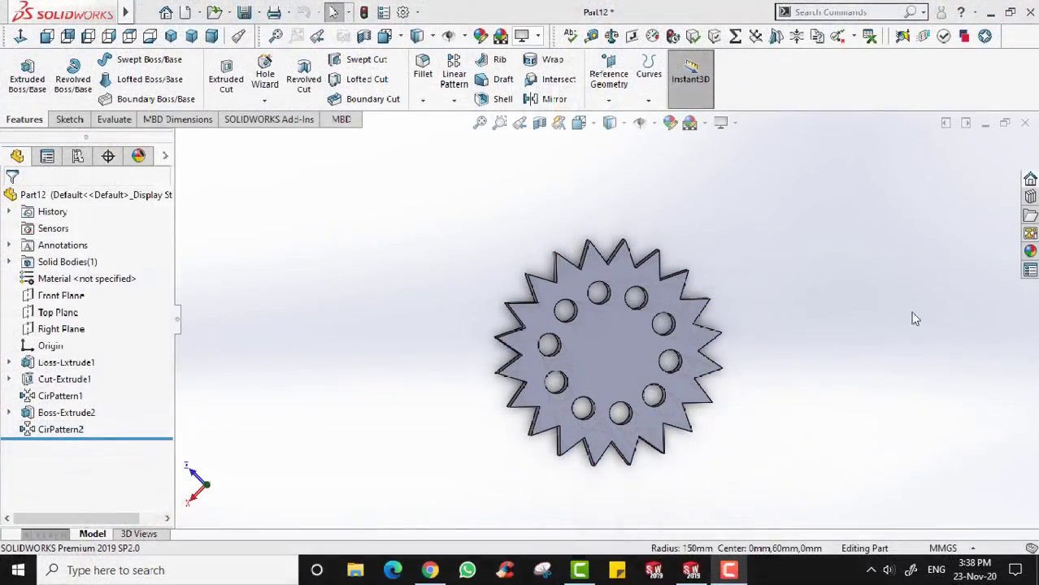
# Close the toothed disc part without saving it and create a new part document.
pyautogui.click(454, 100)
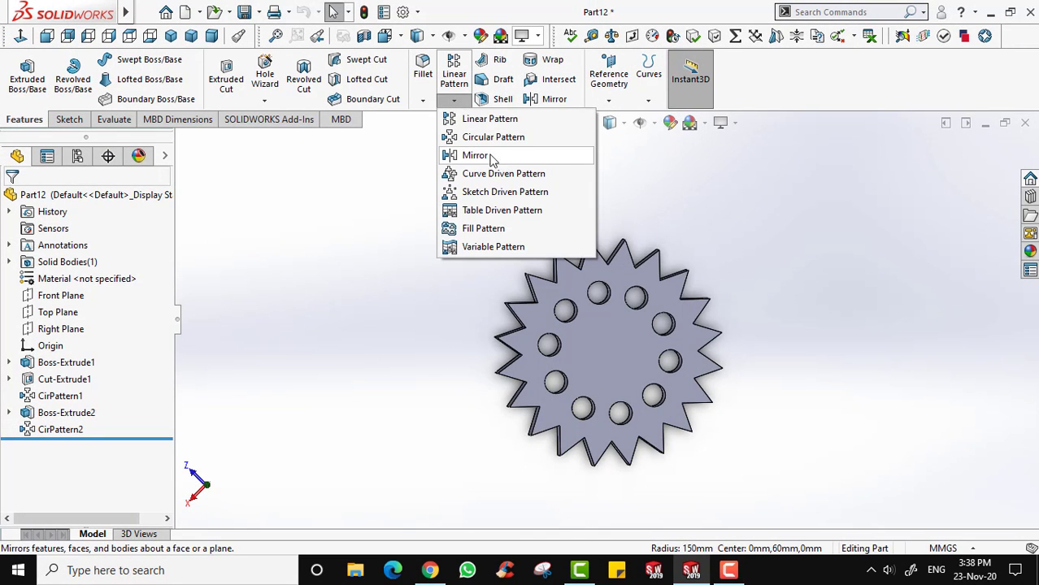
pyautogui.click(1024, 126)
pyautogui.click(487, 298)
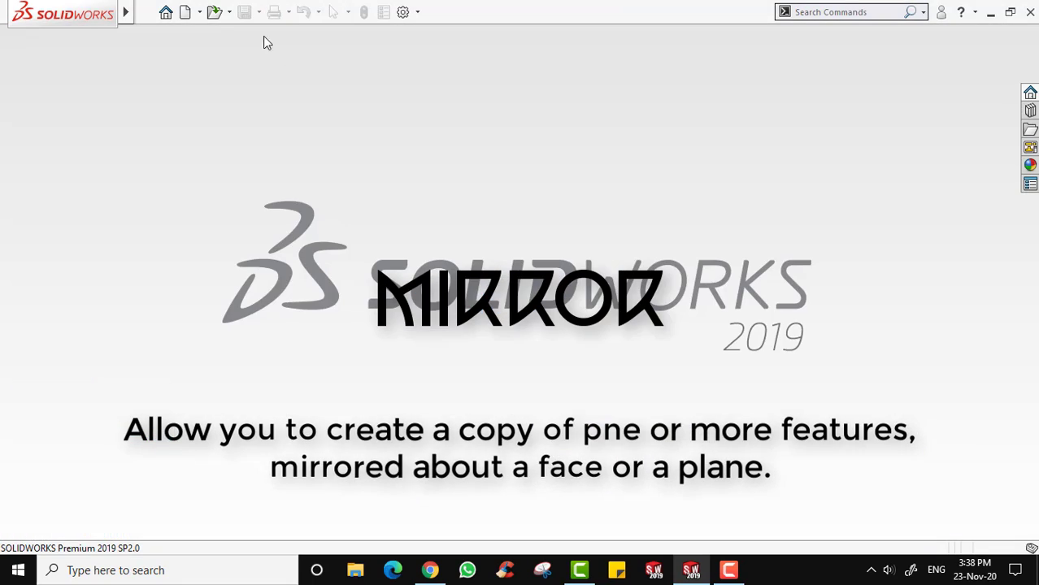
pyautogui.click(186, 13)
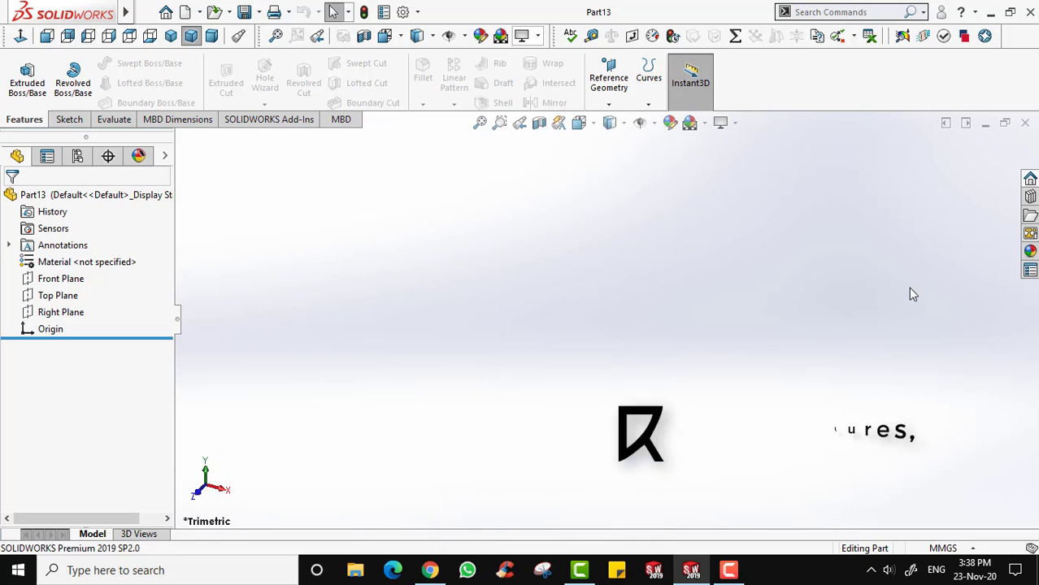
# On the Top Plane, sketch a horizontal centerpoint straight slot about 60 mm wide centred on the origin, and exit the sketch.
pyautogui.click(70, 122)
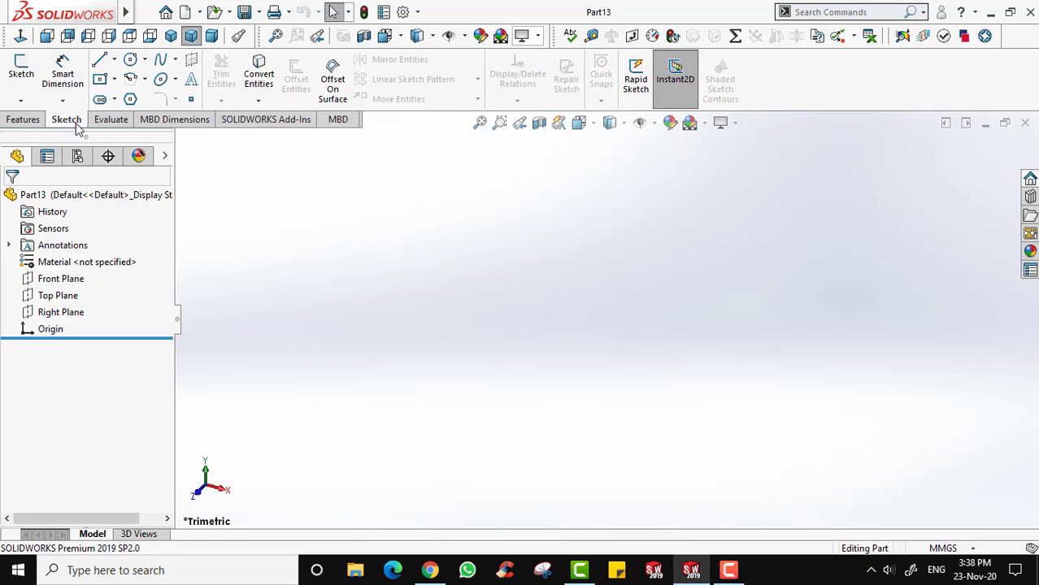
pyautogui.click(21, 74)
pyautogui.click(411, 325)
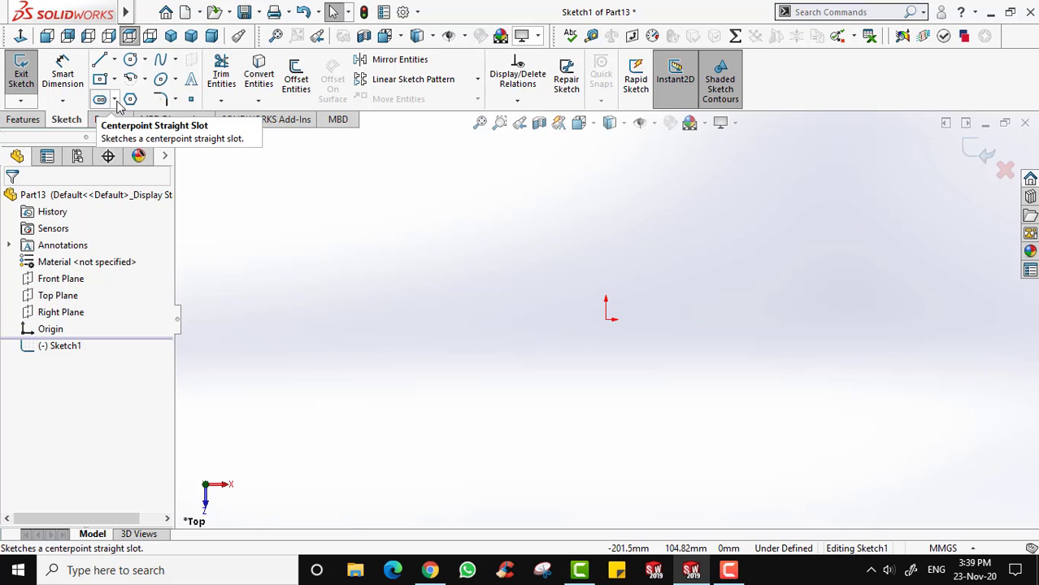
pyautogui.click(115, 99)
pyautogui.click(115, 99)
pyautogui.click(115, 99)
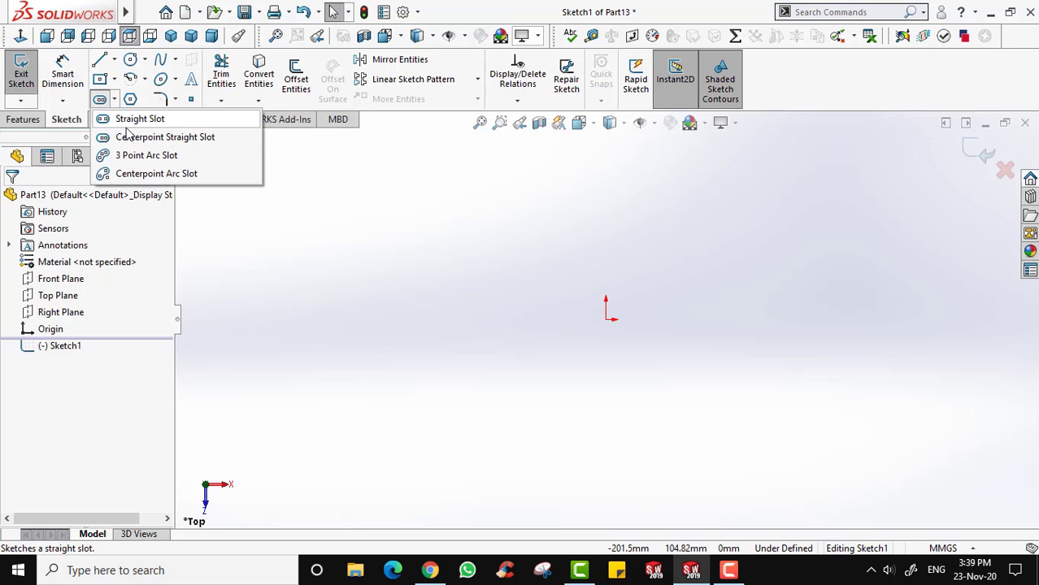
pyautogui.click(145, 135)
pyautogui.click(607, 319)
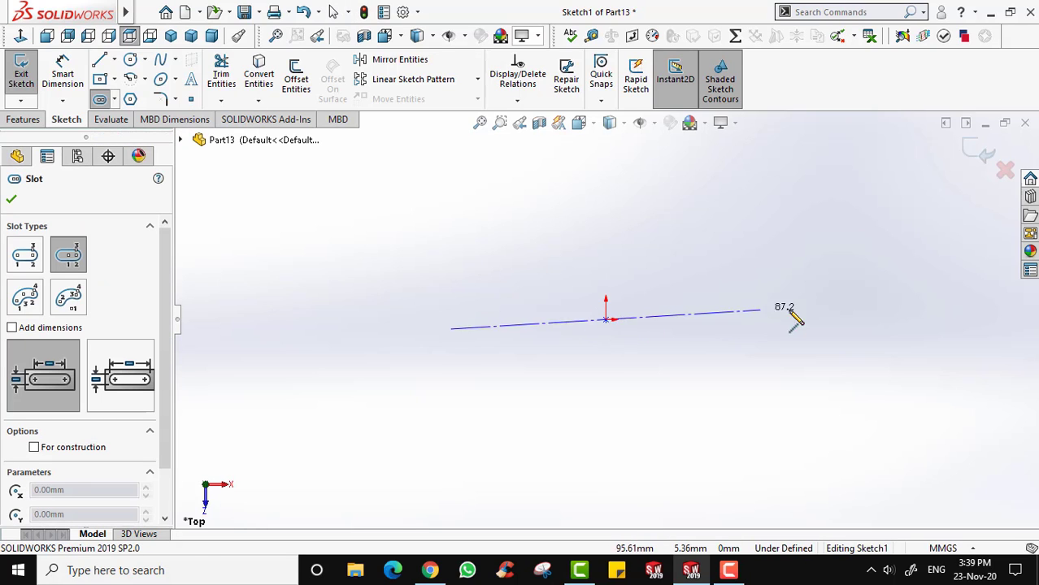
pyautogui.click(897, 326)
pyautogui.click(926, 381)
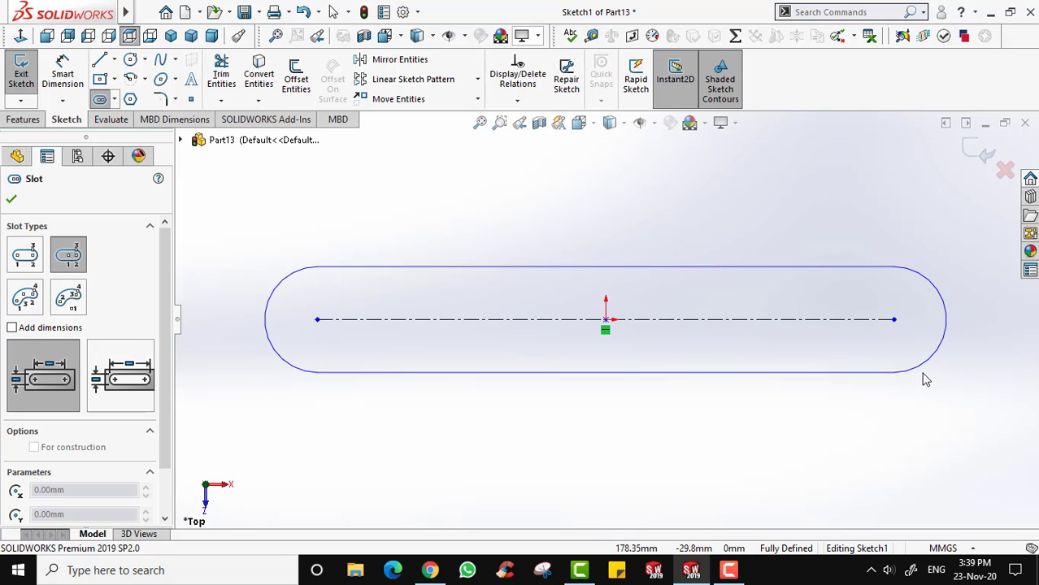
pyautogui.click(24, 78)
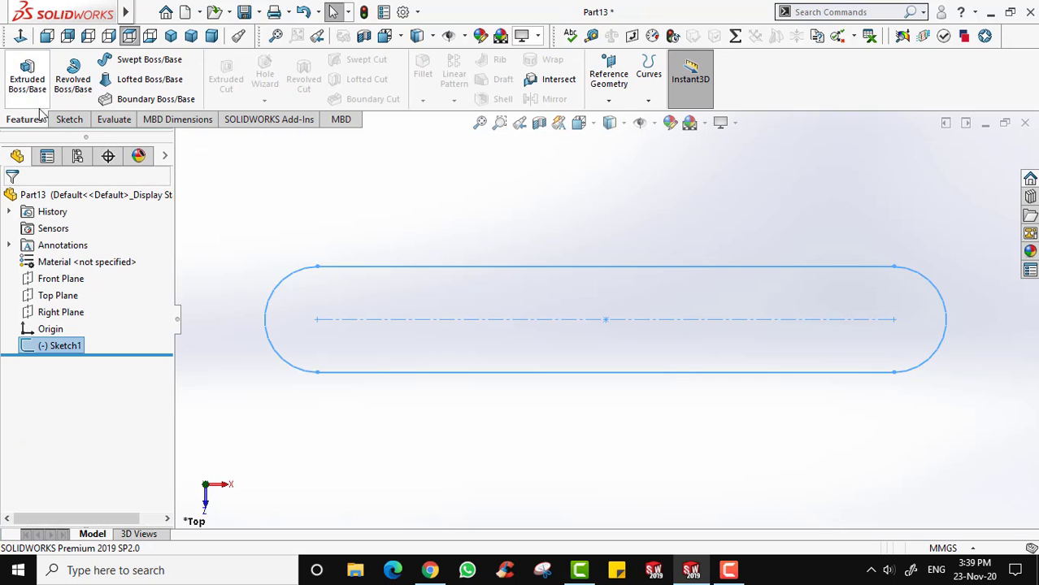
# Extrude the slot sketch as a blind boss 20 mm thick.
pyautogui.click(27, 78)
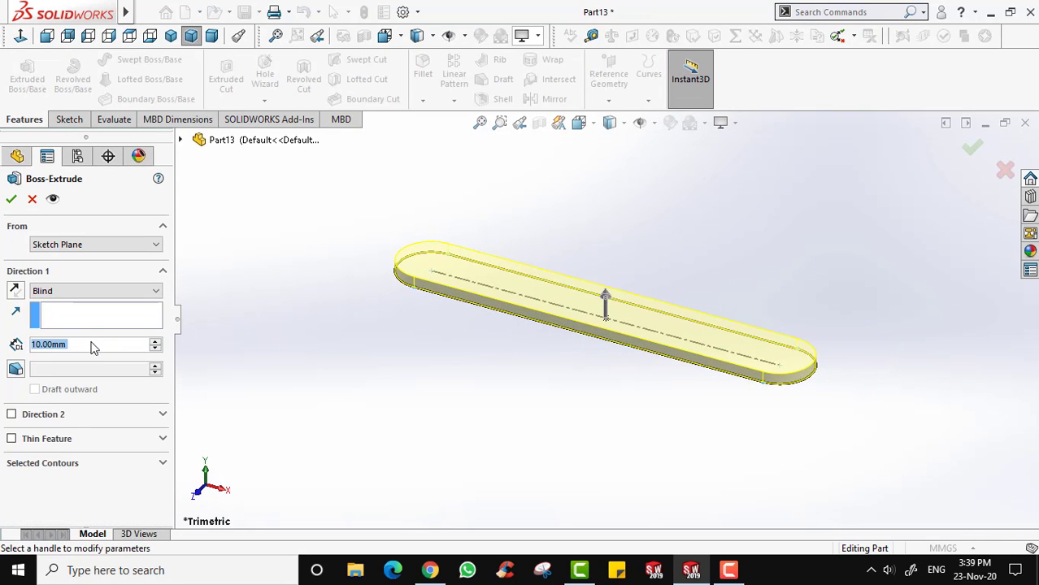
pyautogui.click(153, 342)
pyautogui.click(154, 343)
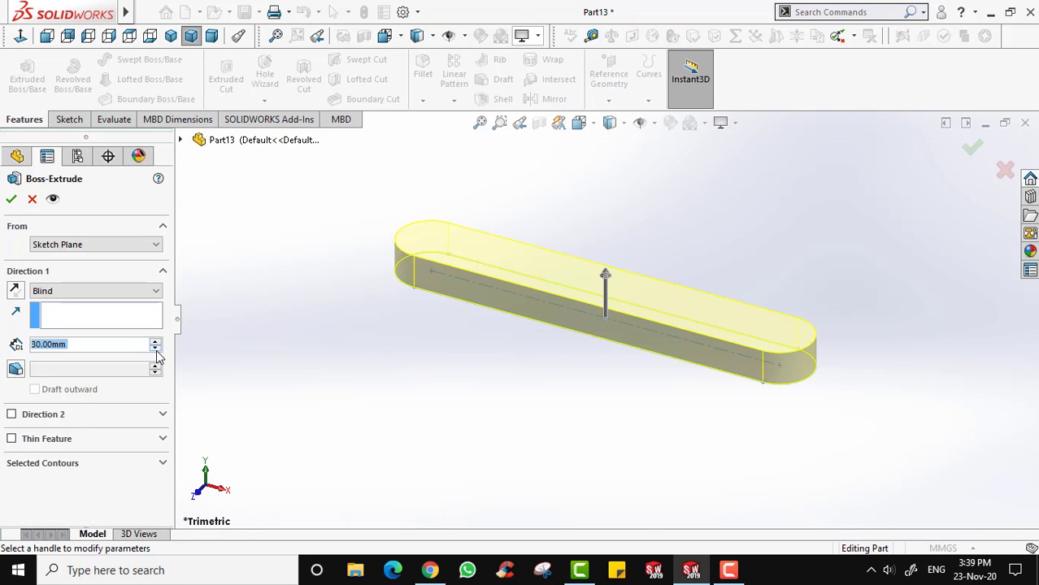
pyautogui.click(154, 349)
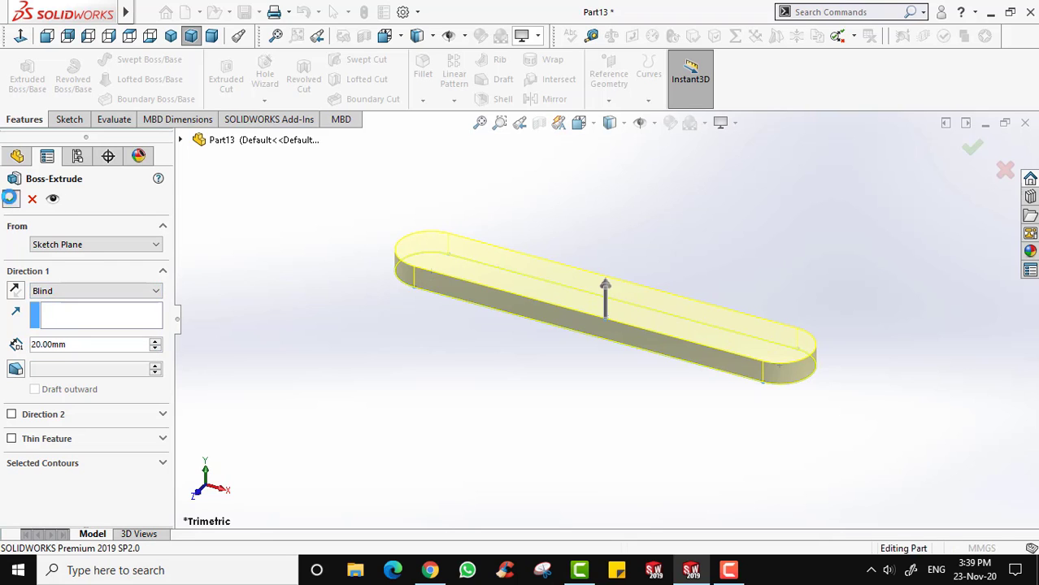
pyautogui.click(11, 198)
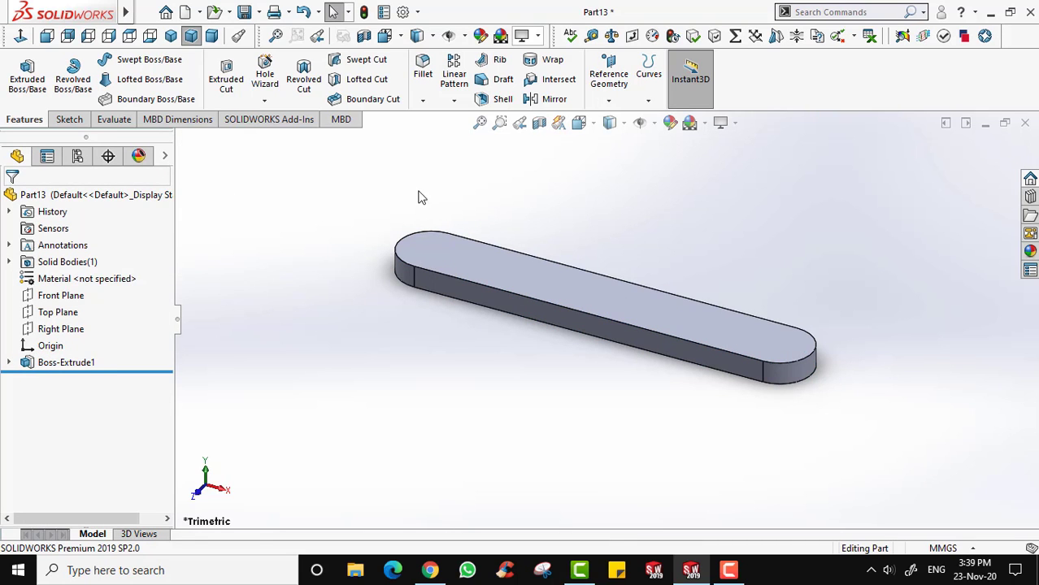
# On the slot body's upper face, sketch a circle of about 20 mm radius concentric with the left rounded end, and exit the sketch.
pyautogui.click(547, 278)
pyautogui.click(68, 119)
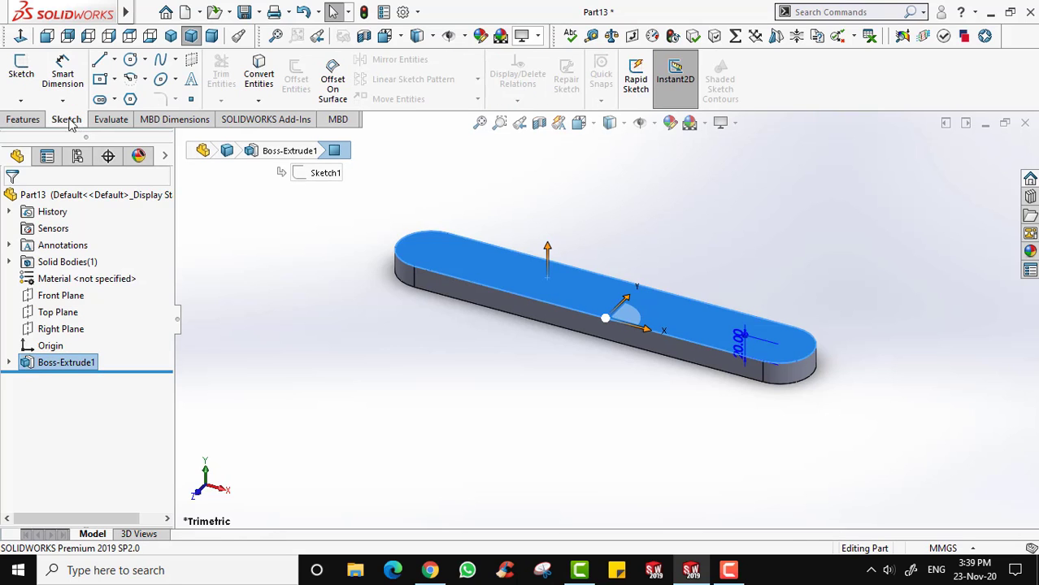
pyautogui.click(18, 70)
pyautogui.click(20, 37)
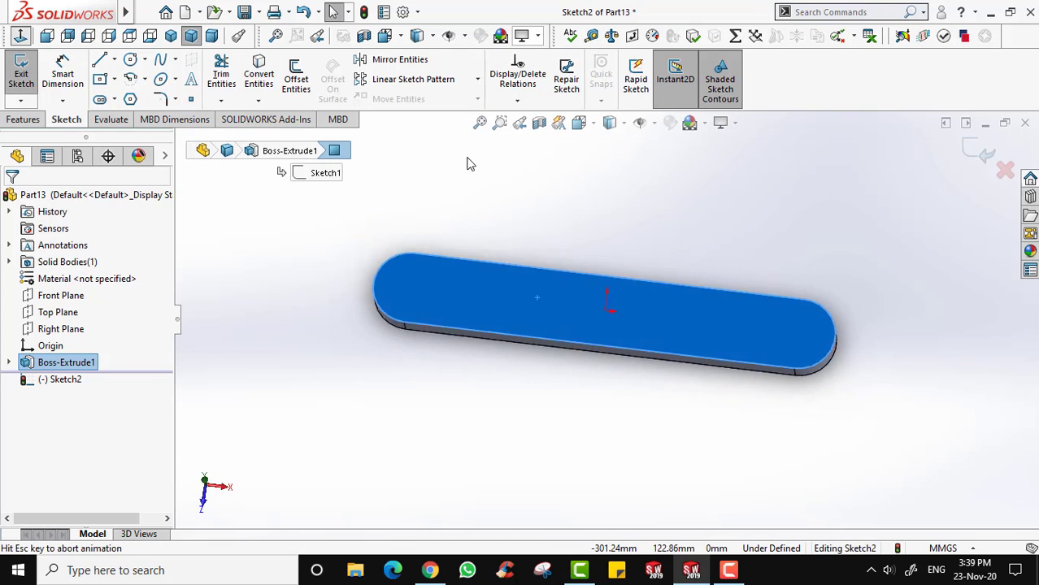
pyautogui.click(131, 62)
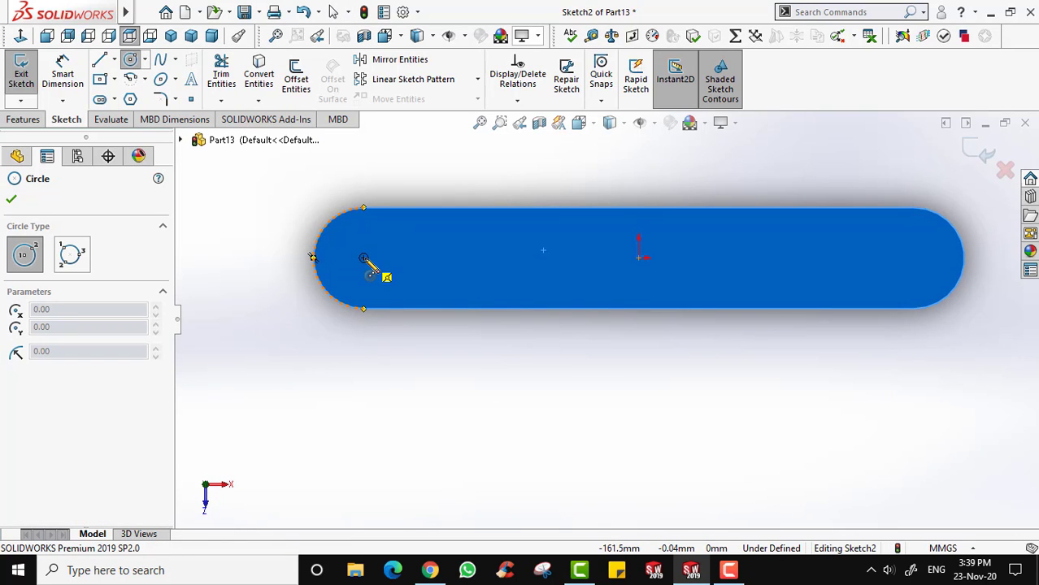
pyautogui.click(364, 257)
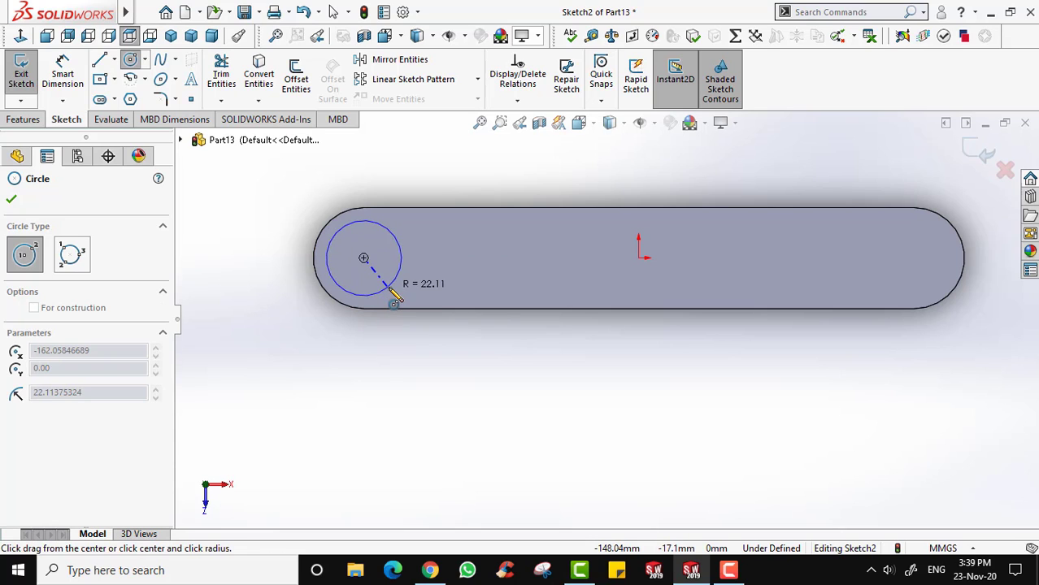
pyautogui.click(393, 294)
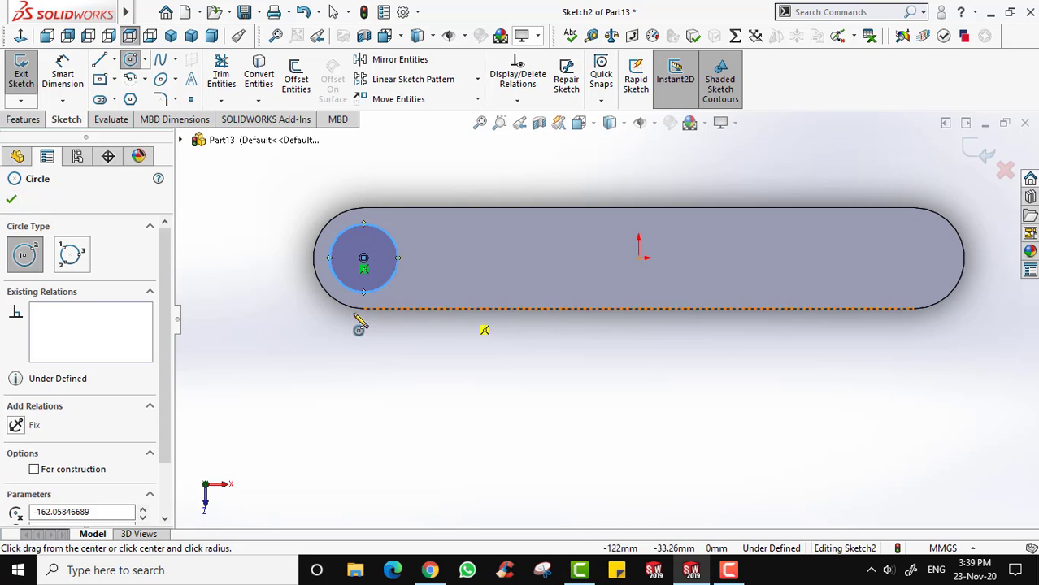
pyautogui.click(21, 72)
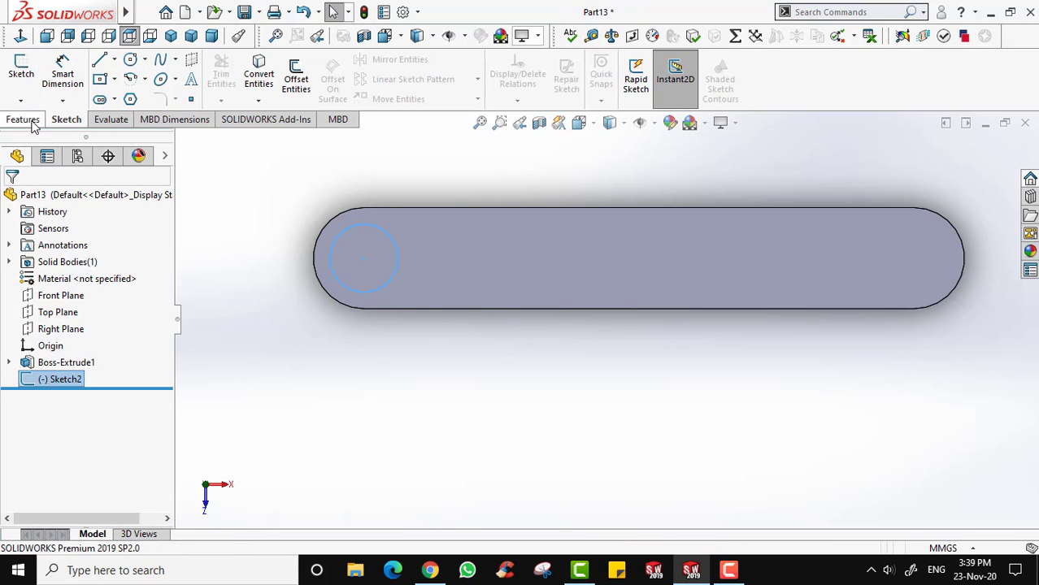
# Cut the circle sketch through all of the slot body with Extruded Cut to make a hole.
pyautogui.click(229, 82)
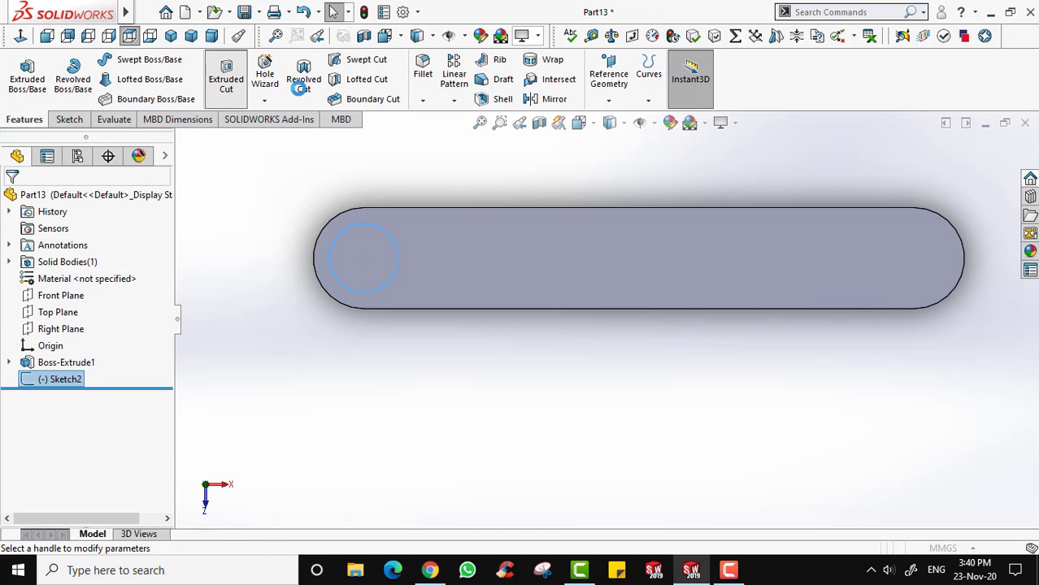
pyautogui.click(135, 290)
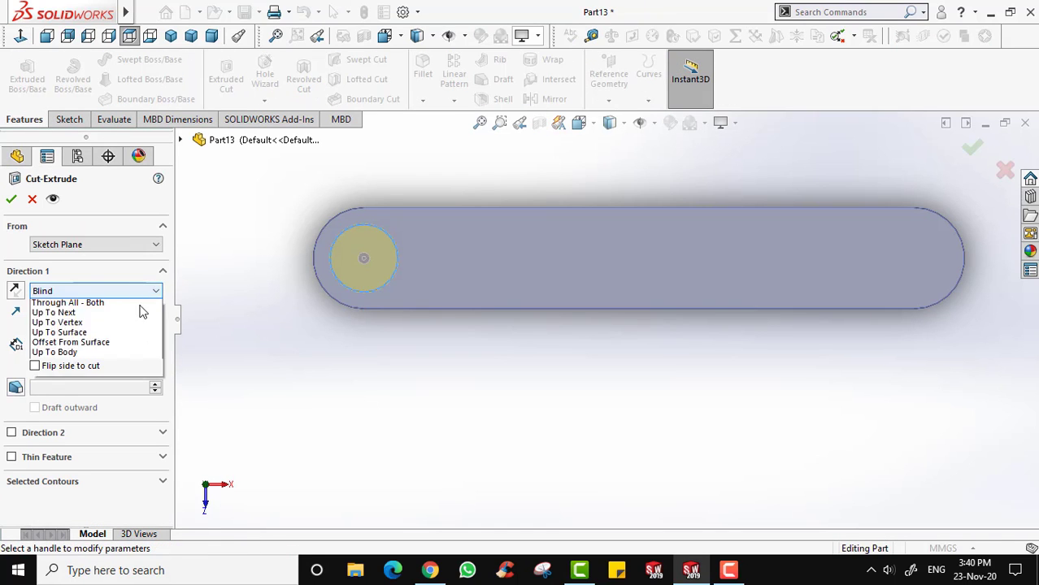
pyautogui.click(128, 317)
pyautogui.moveTo(463, 302); pyautogui.dragTo(410, 254, button='middle')
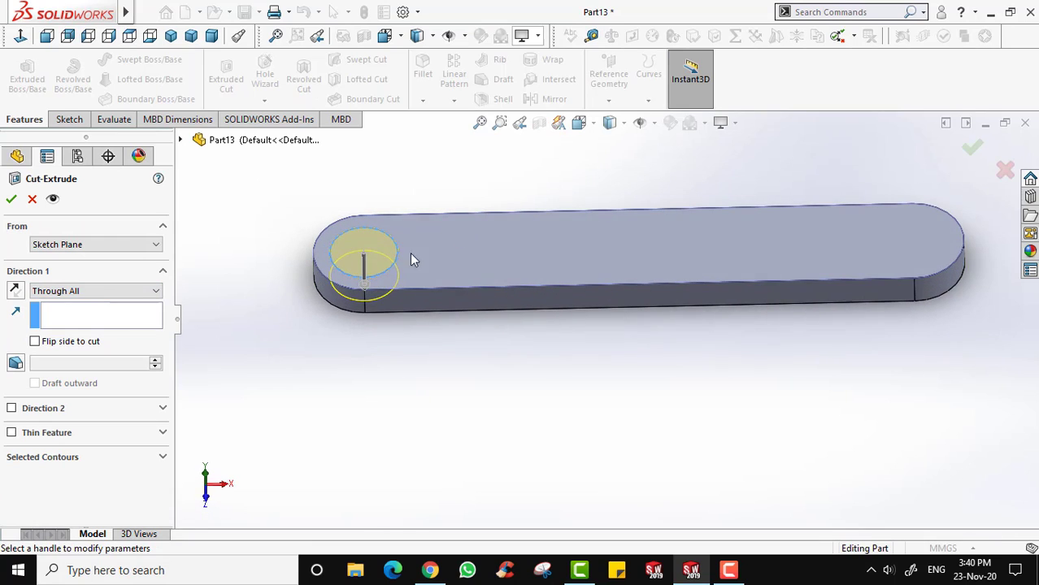
pyautogui.click(11, 199)
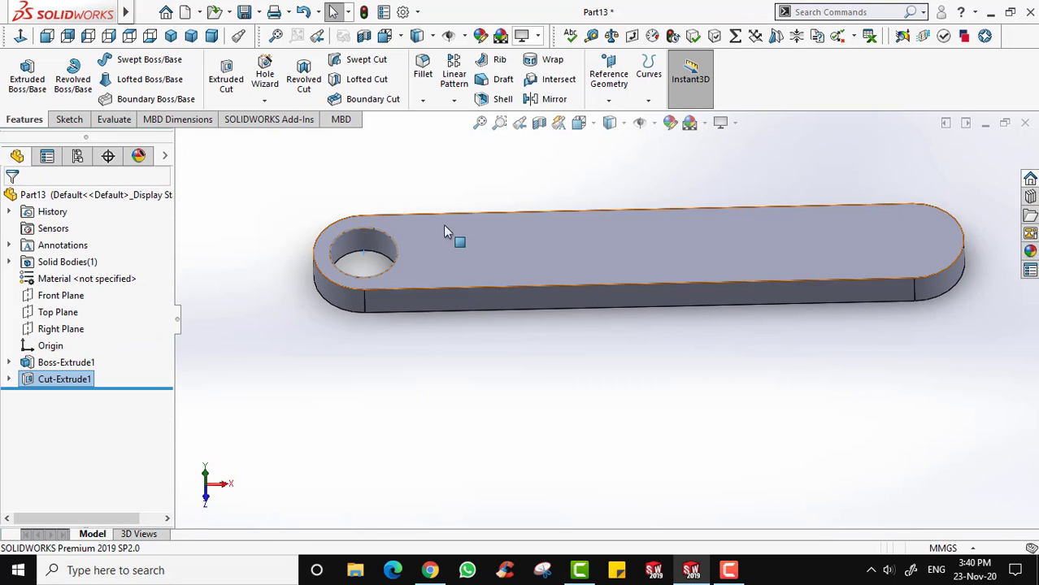
pyautogui.click(568, 166)
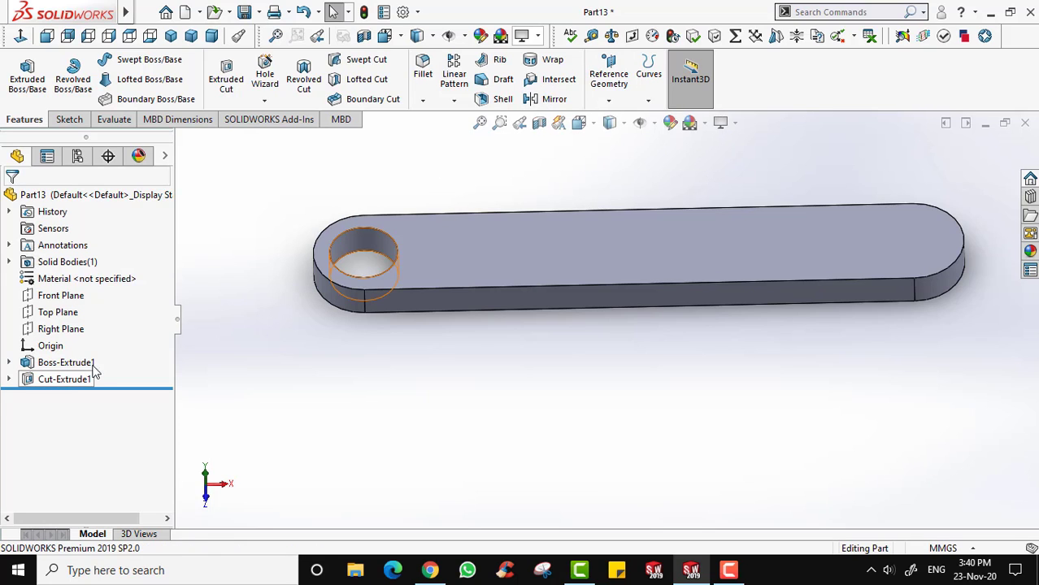
pyautogui.click(55, 381)
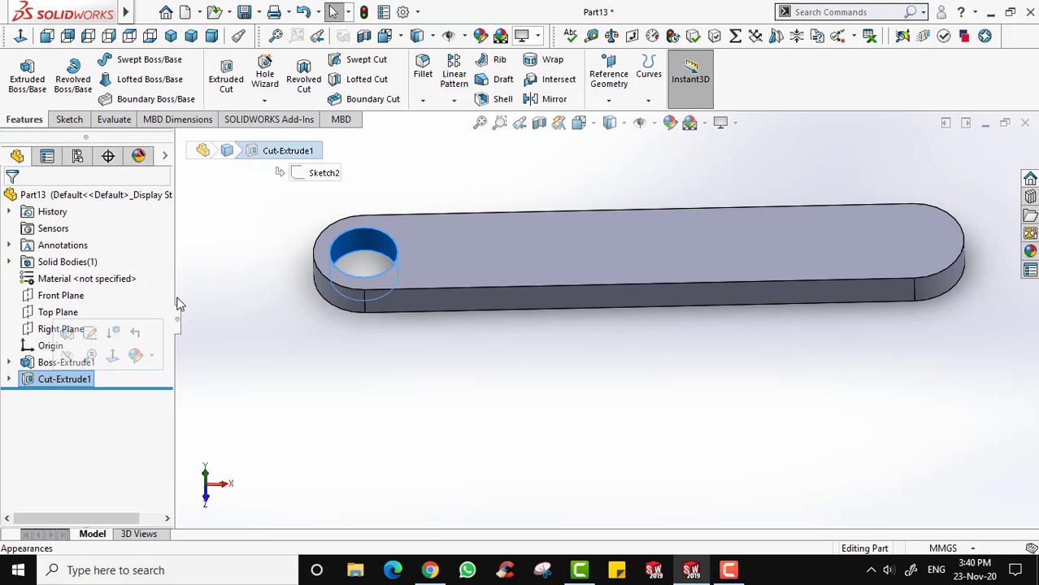
pyautogui.click(454, 100)
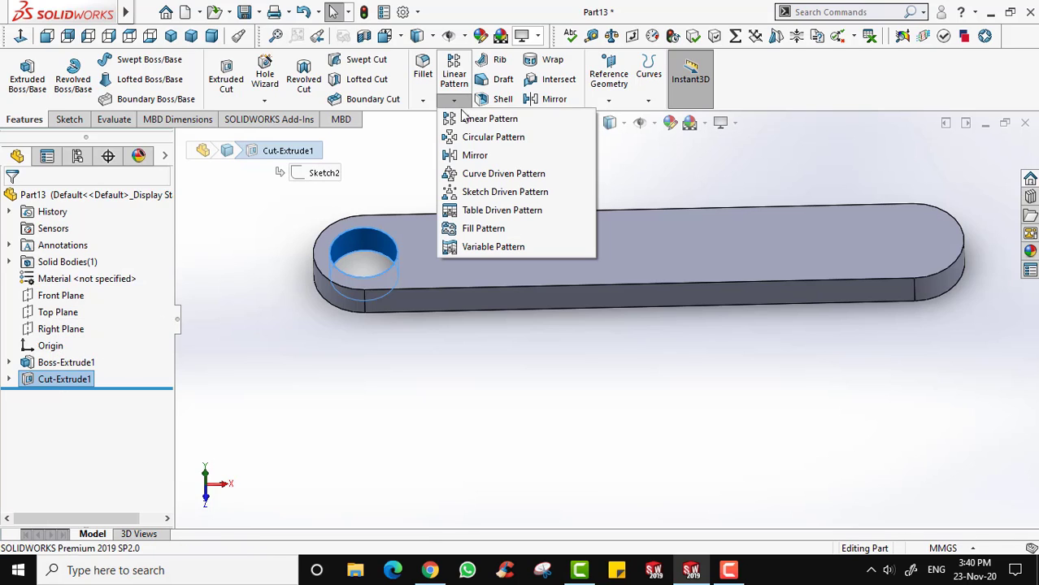
pyautogui.click(659, 167)
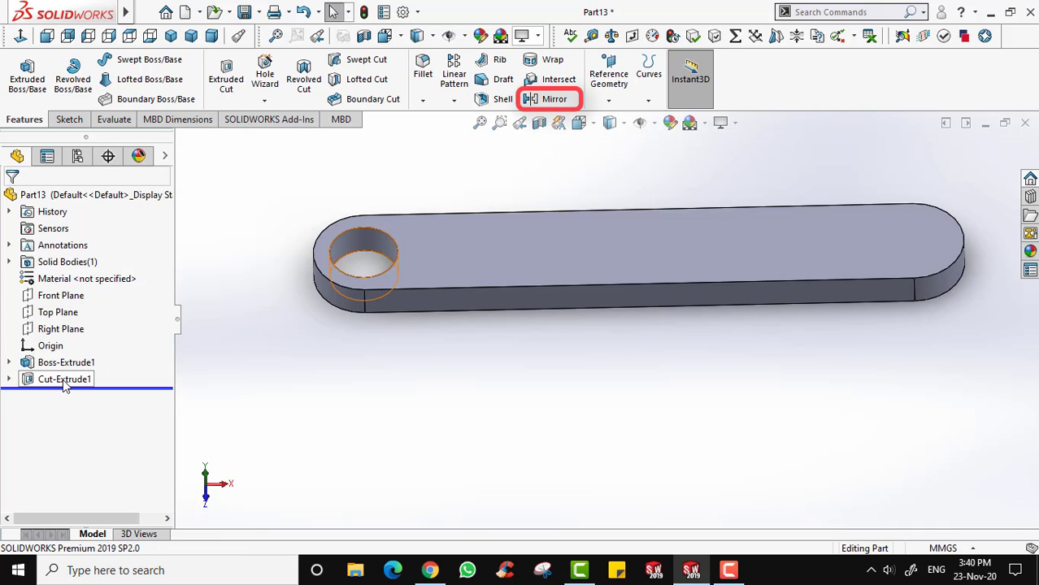
# Mirror the Cut-Extrude1 hole about the Right Plane to the opposite end of the slot body.
pyautogui.click(70, 382)
pyautogui.click(553, 100)
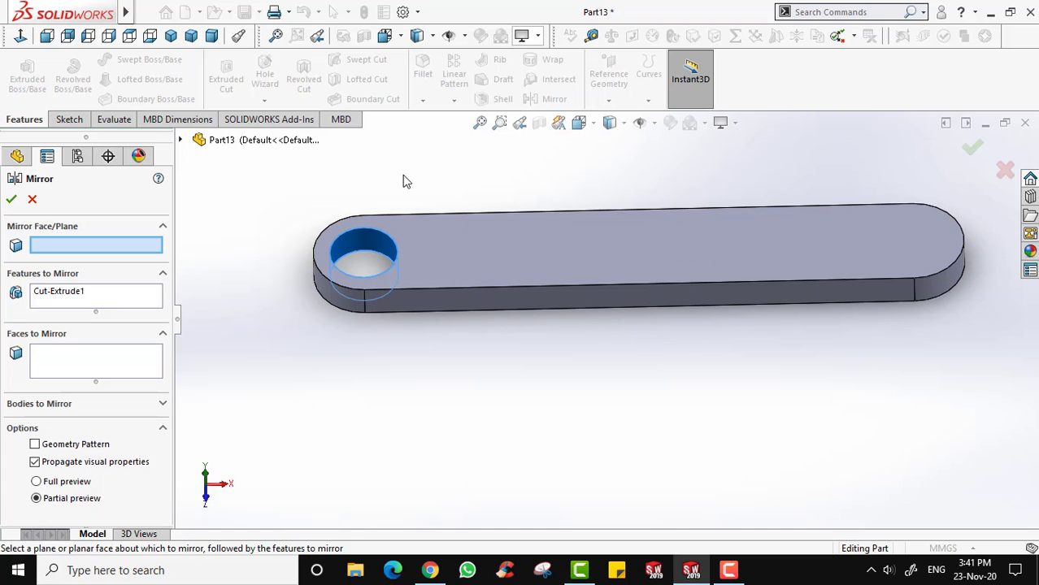
pyautogui.click(181, 140)
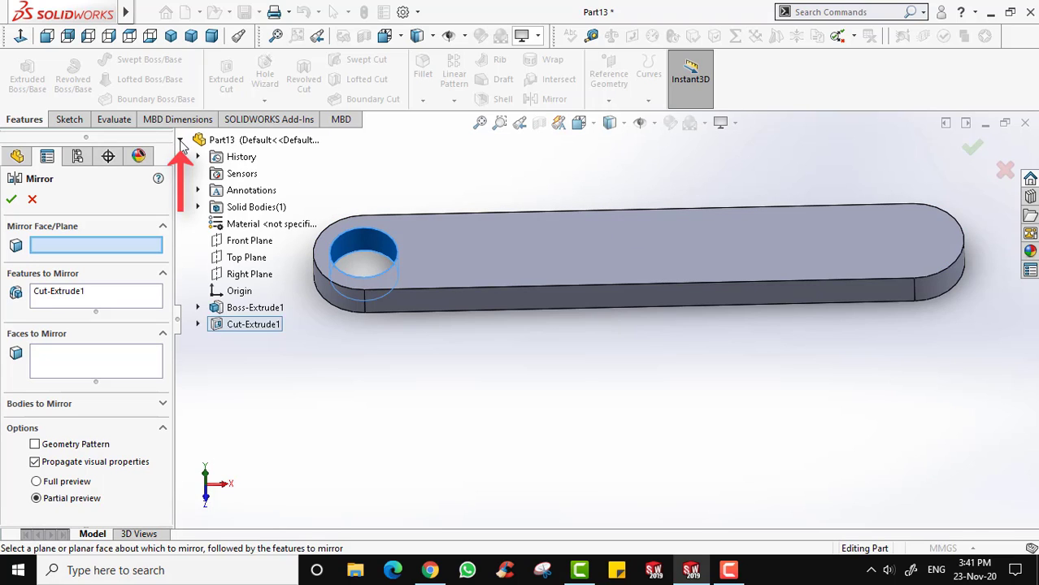
pyautogui.click(246, 277)
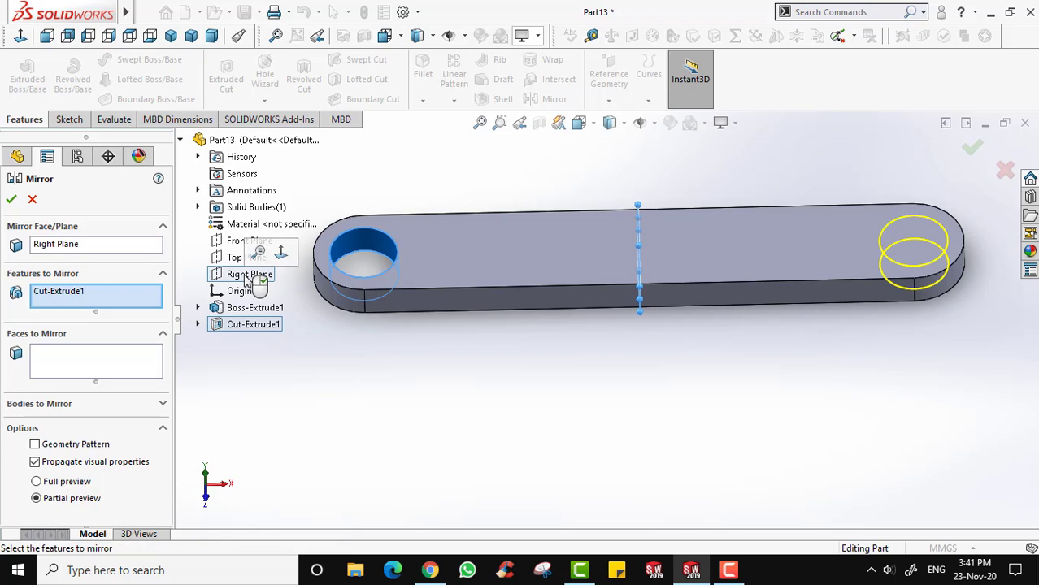
pyautogui.moveTo(529, 319); pyautogui.dragTo(656, 299, button='middle')
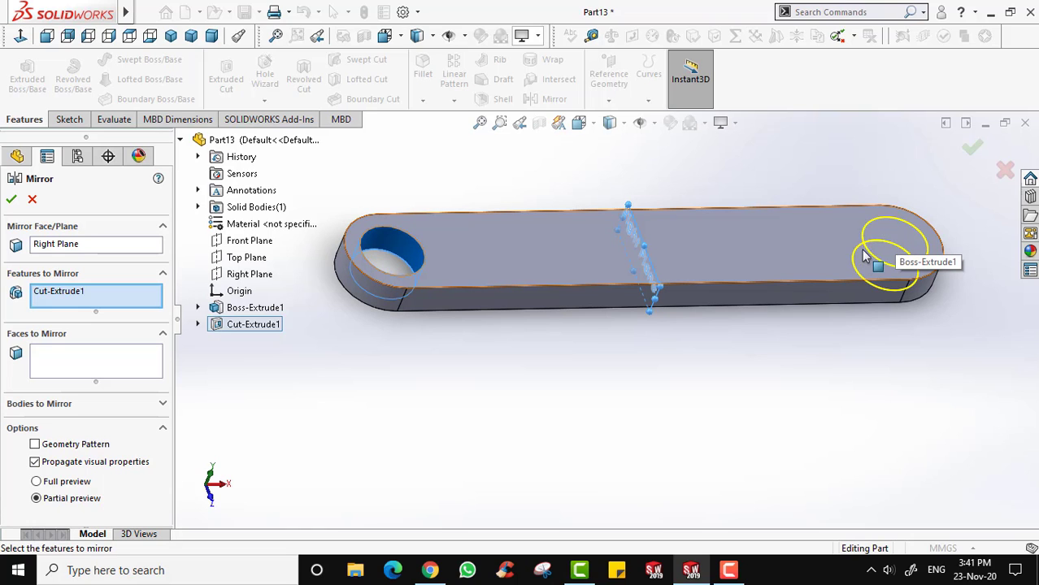
pyautogui.click(11, 199)
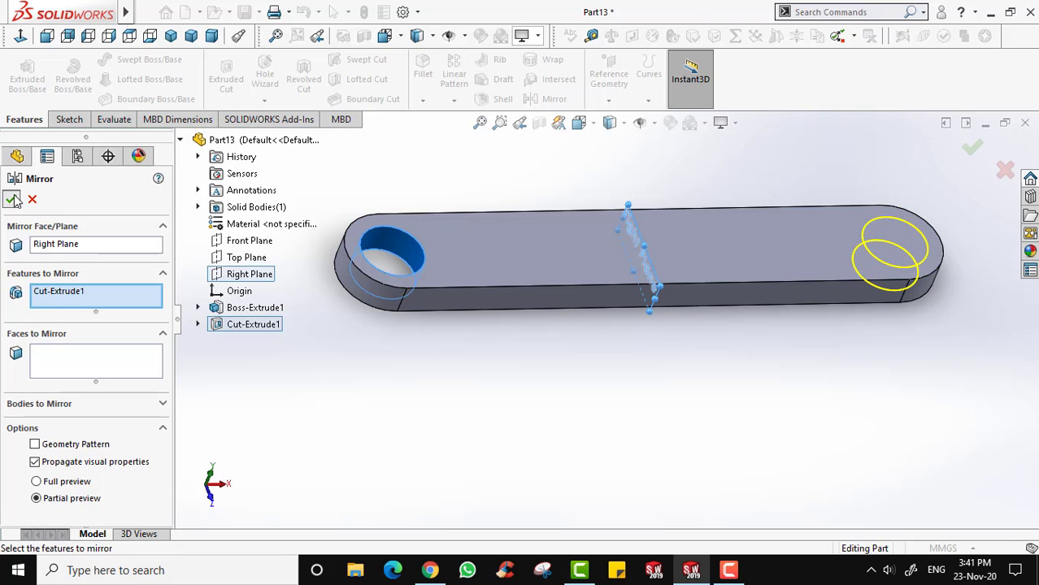
pyautogui.moveTo(809, 373); pyautogui.dragTo(769, 336, button='middle')
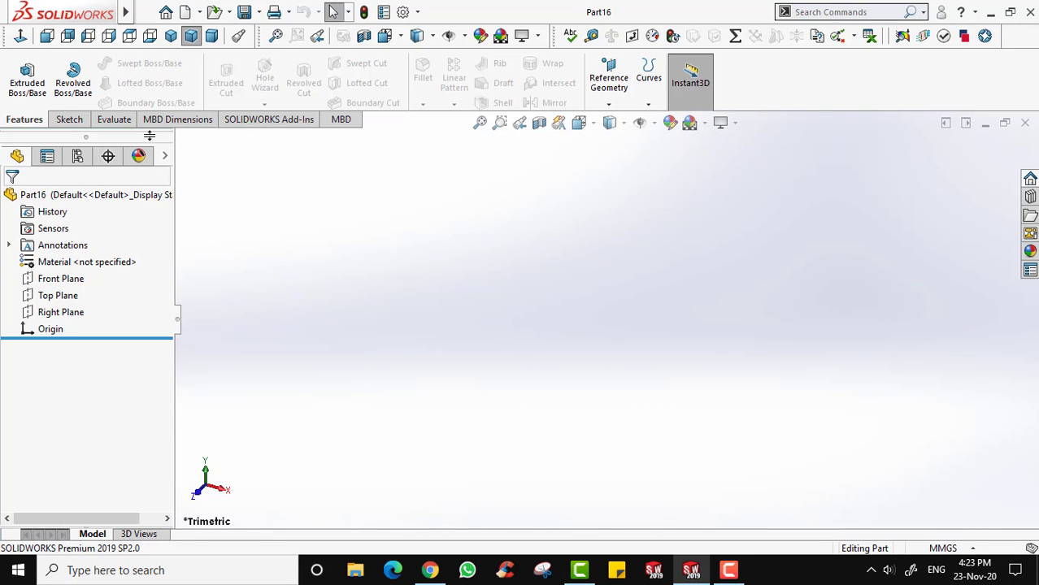
# Sketch a center rectangle about 105 by 88 mm on the Front Plane, centred on the origin.
pyautogui.click(69, 122)
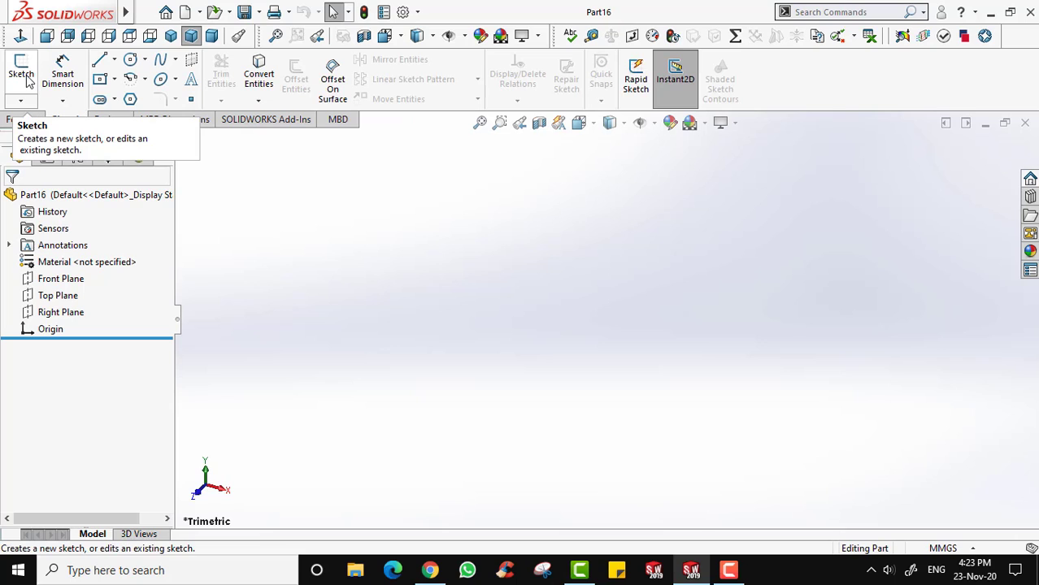
pyautogui.click(23, 75)
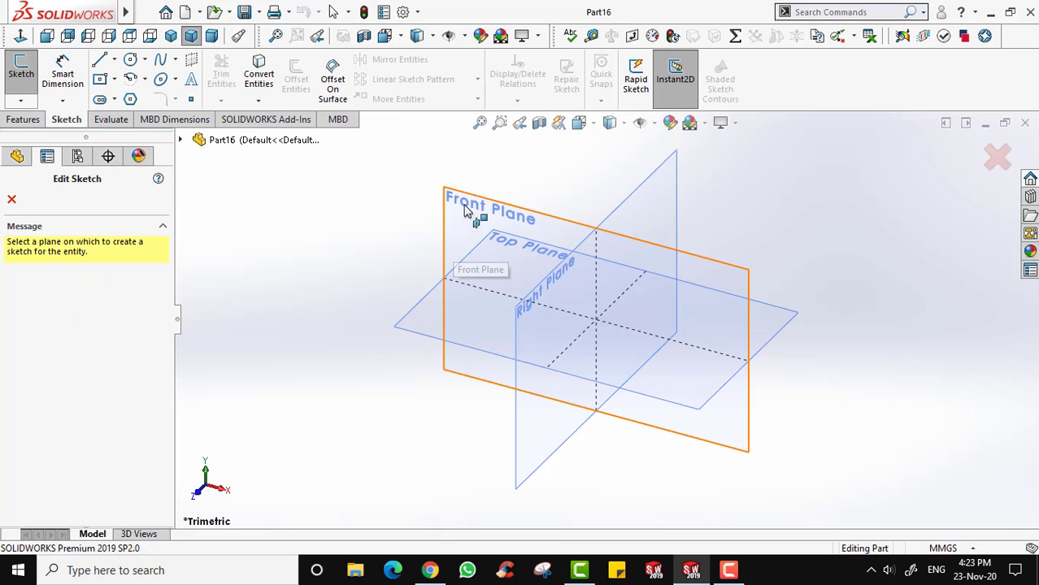
pyautogui.click(481, 181)
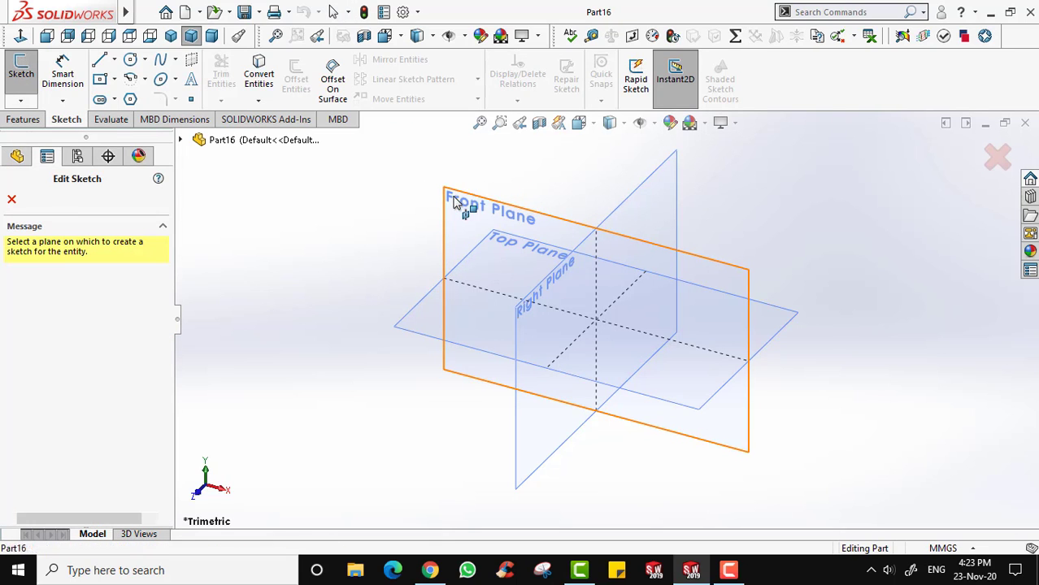
pyautogui.click(100, 82)
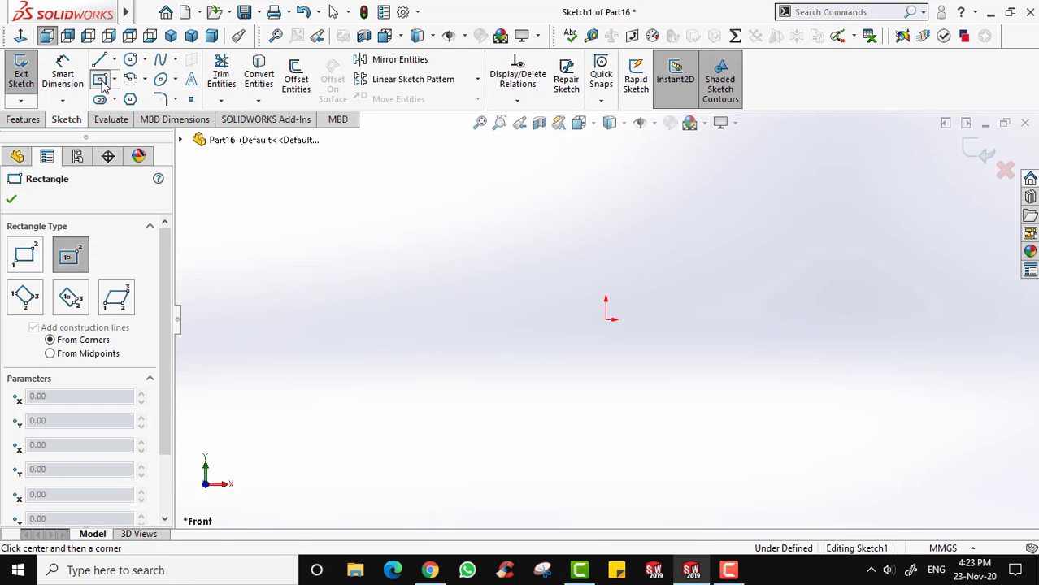
pyautogui.moveTo(605, 319); pyautogui.dragTo(738, 435)
pyautogui.press('Escape')
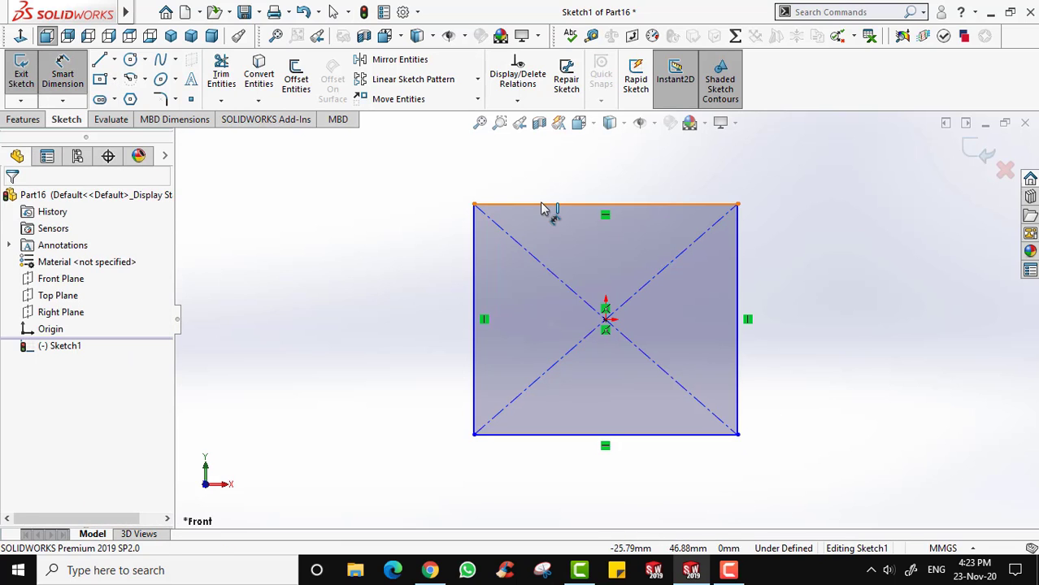
# Dimension the rectangle's width and height to 100 mm each and exit the sketch.
pyautogui.click(543, 204)
pyautogui.click(580, 195)
pyautogui.write('100')
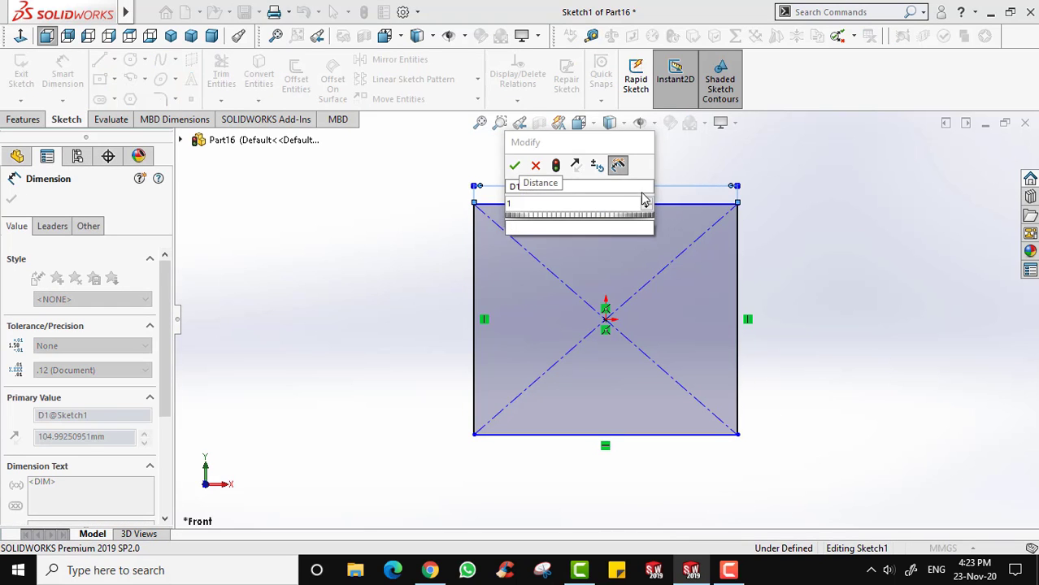
pyautogui.press('Return')
pyautogui.click(737, 242)
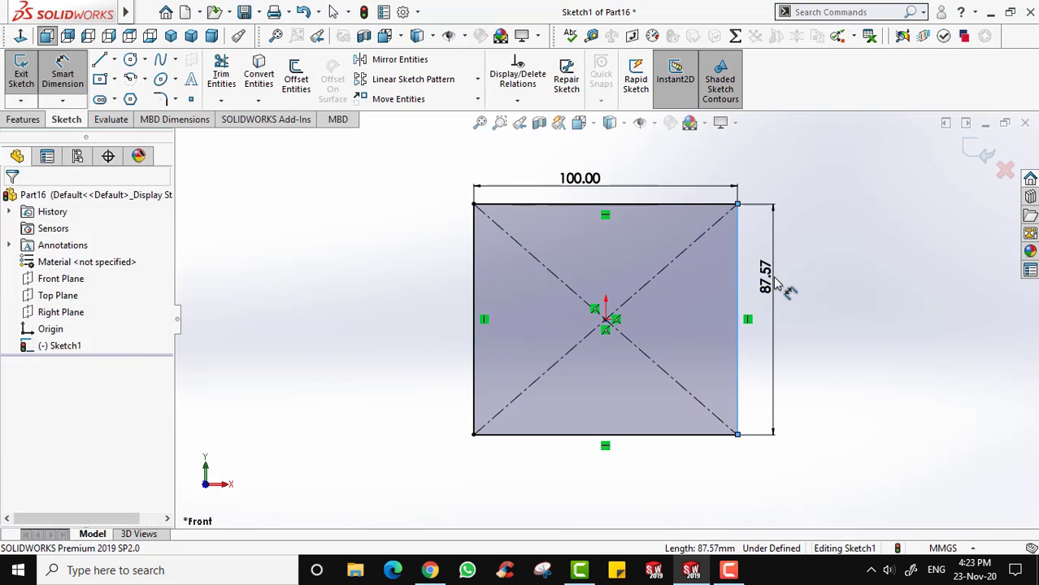
pyautogui.click(777, 280)
pyautogui.write('100')
pyautogui.click(708, 257)
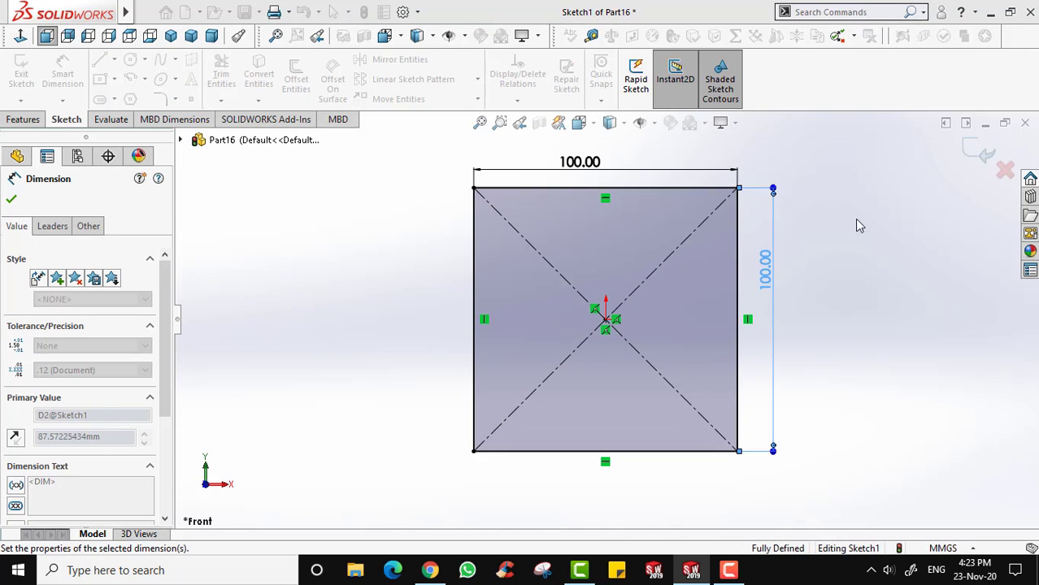
pyautogui.click(33, 78)
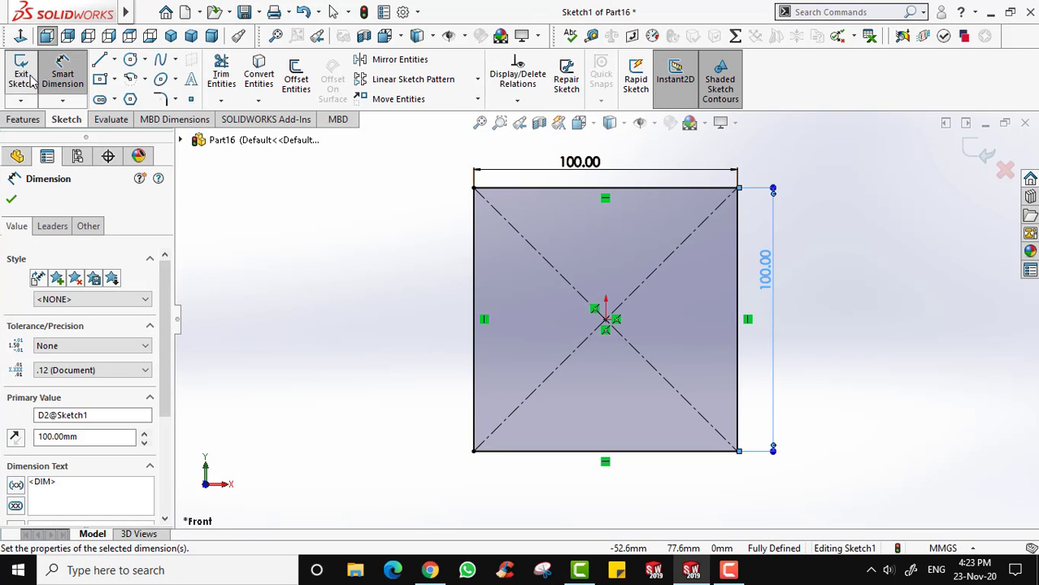
# Extrude the square sketch 100 mm as a blind boss to form a cube.
pyautogui.click(29, 121)
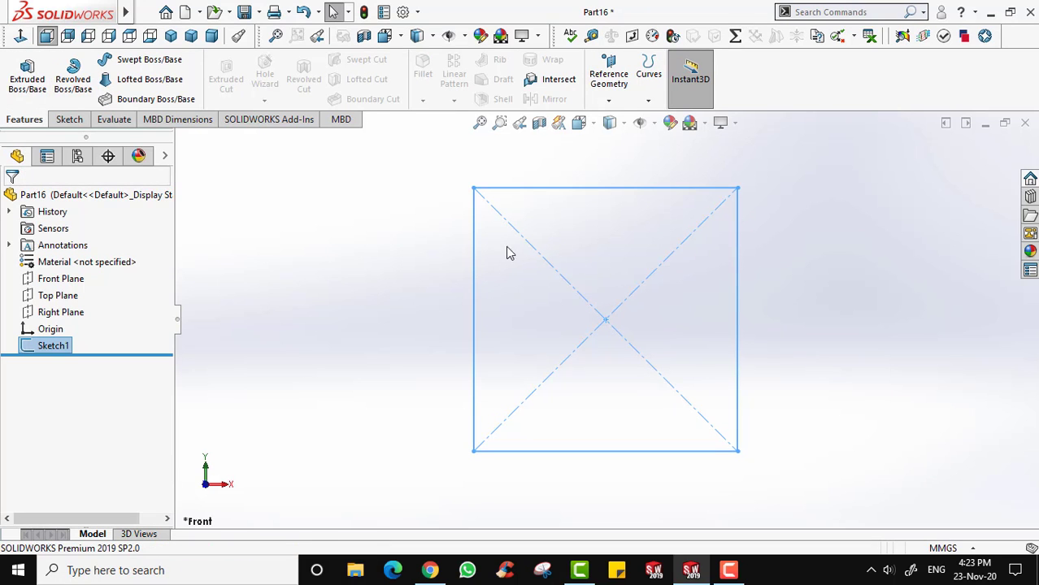
pyautogui.click(26, 77)
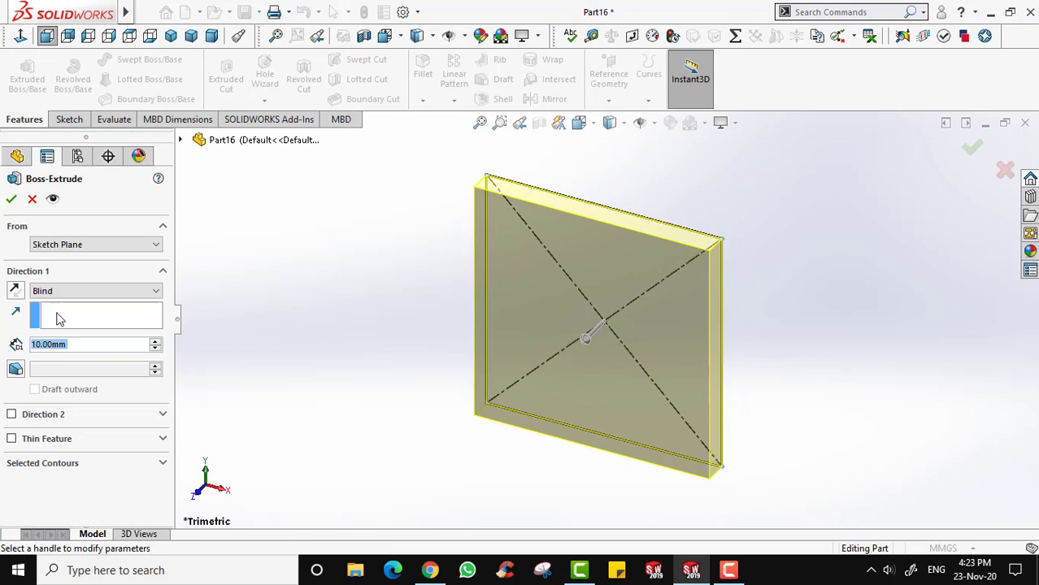
pyautogui.write('100')
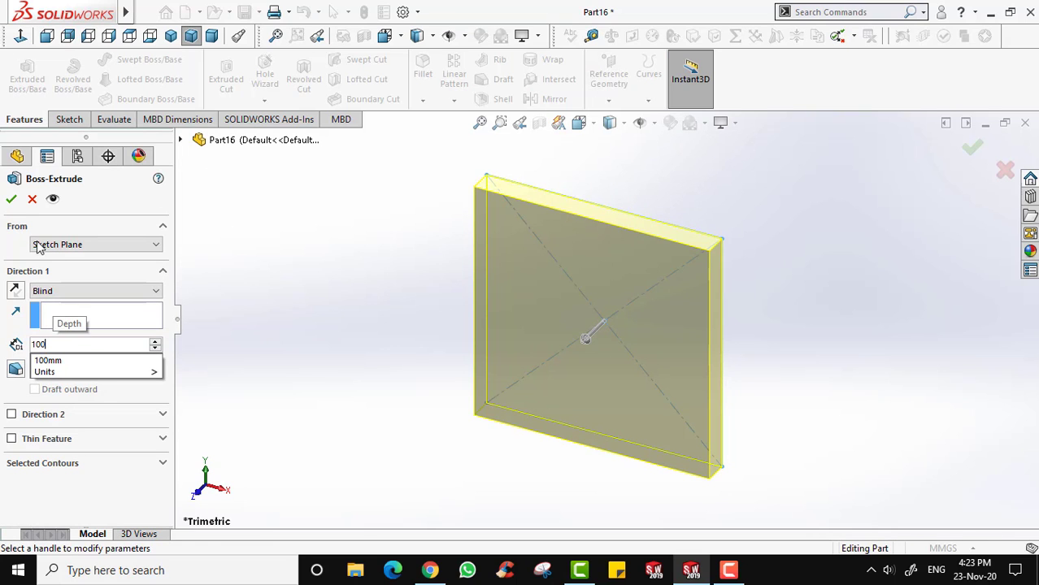
pyautogui.press('Return')
pyautogui.click(12, 198)
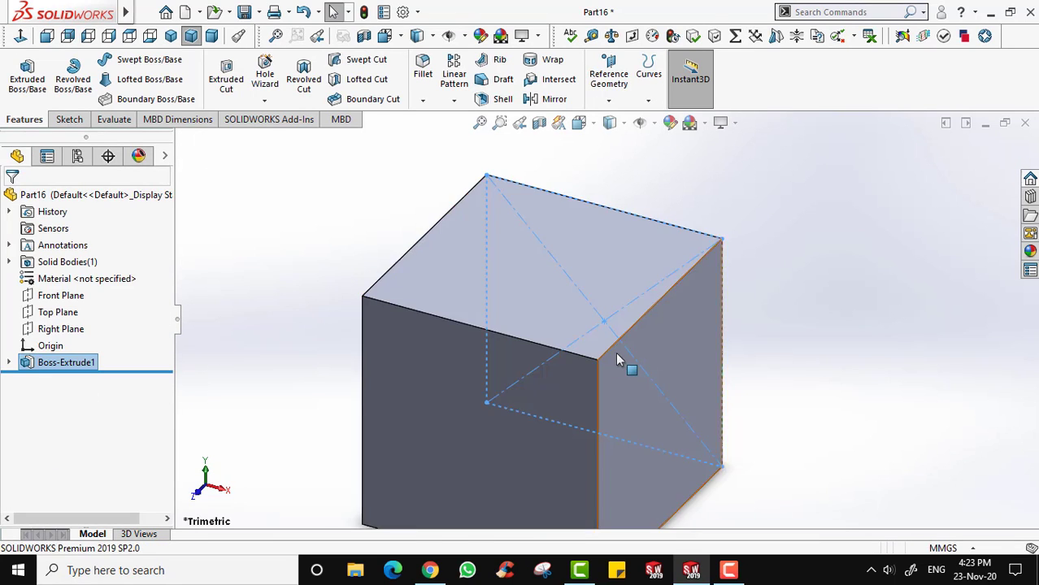
pyautogui.scroll(3, 617, 354)
pyautogui.click(796, 380)
pyautogui.scroll(5, 796, 380)
pyautogui.scroll(-2, 796, 380)
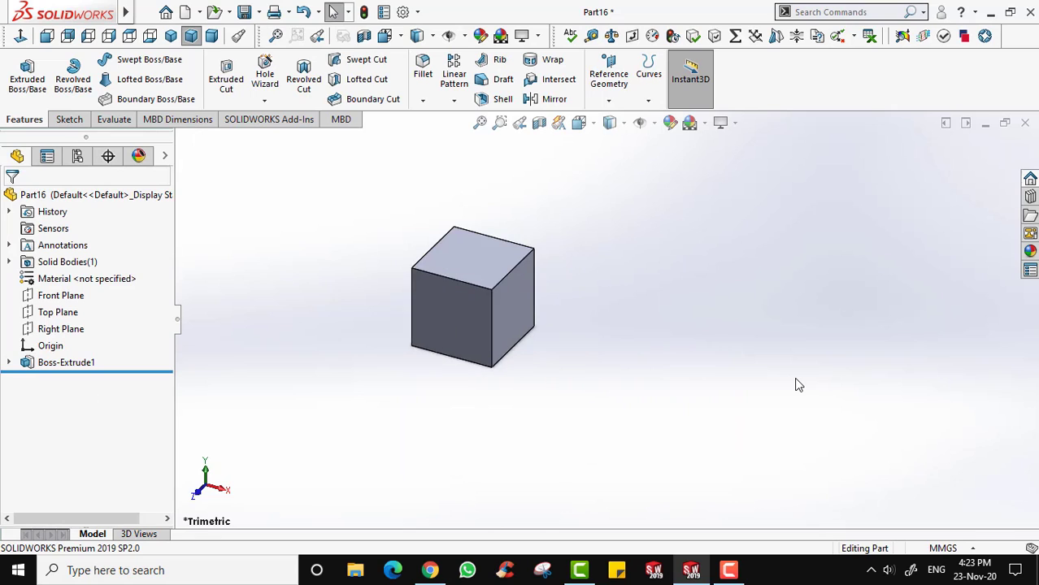
pyautogui.scroll(-2, 796, 385)
pyautogui.scroll(2, 842, 387)
pyautogui.scroll(-2, 822, 304)
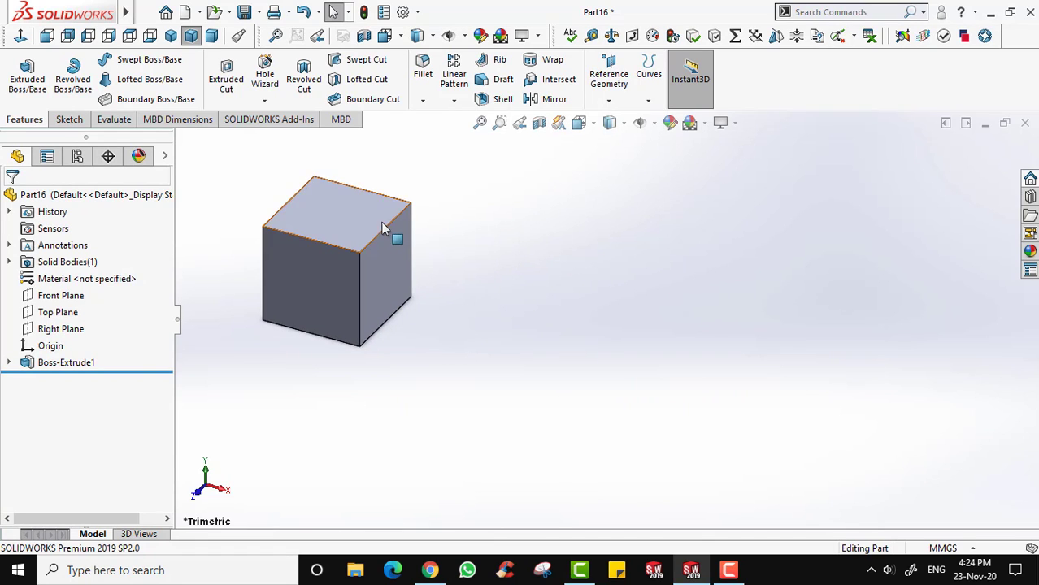
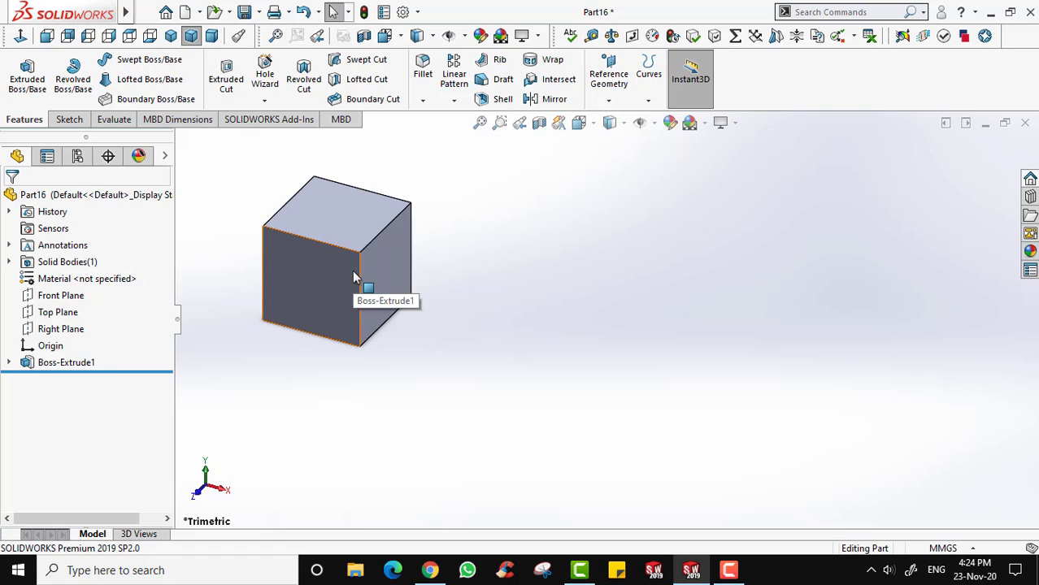
pyautogui.click(72, 363)
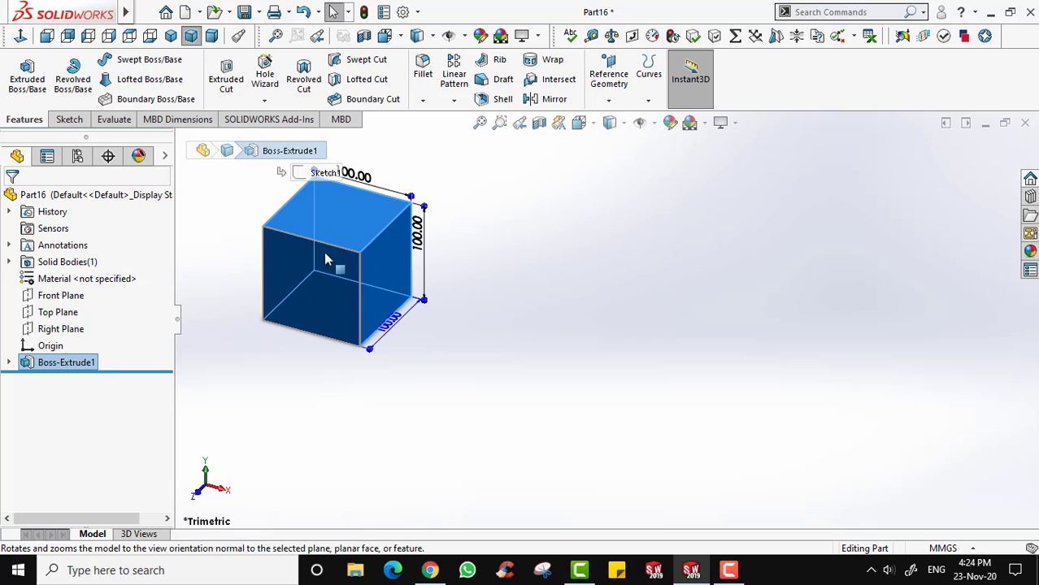
pyautogui.click(554, 98)
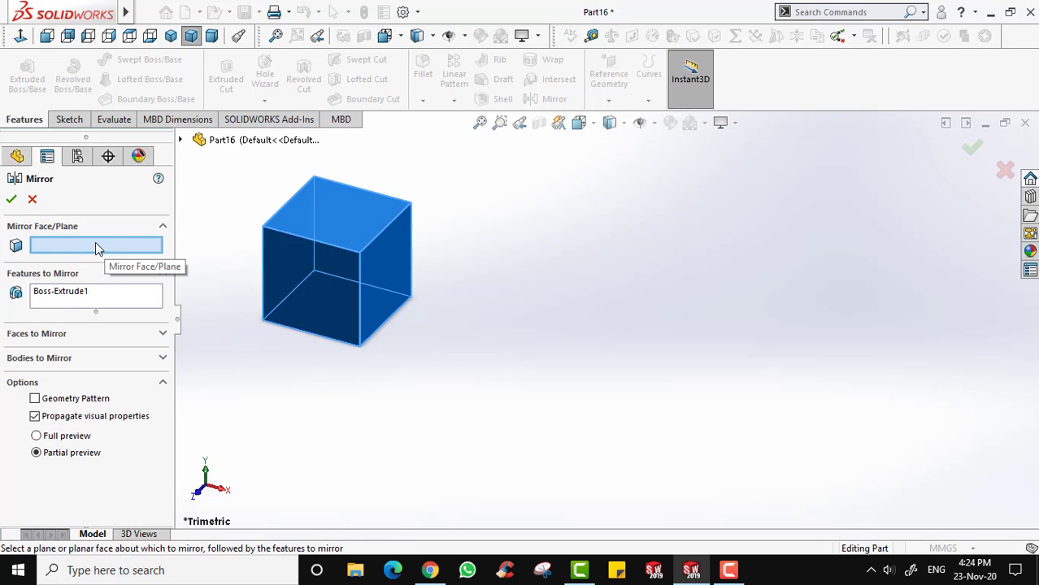
pyautogui.click(181, 141)
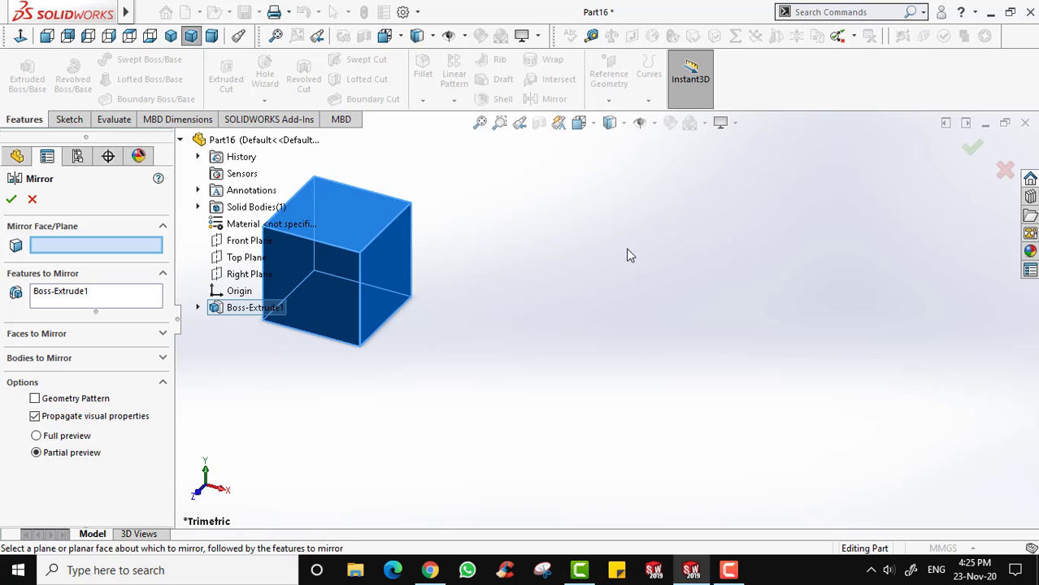
pyautogui.click(32, 200)
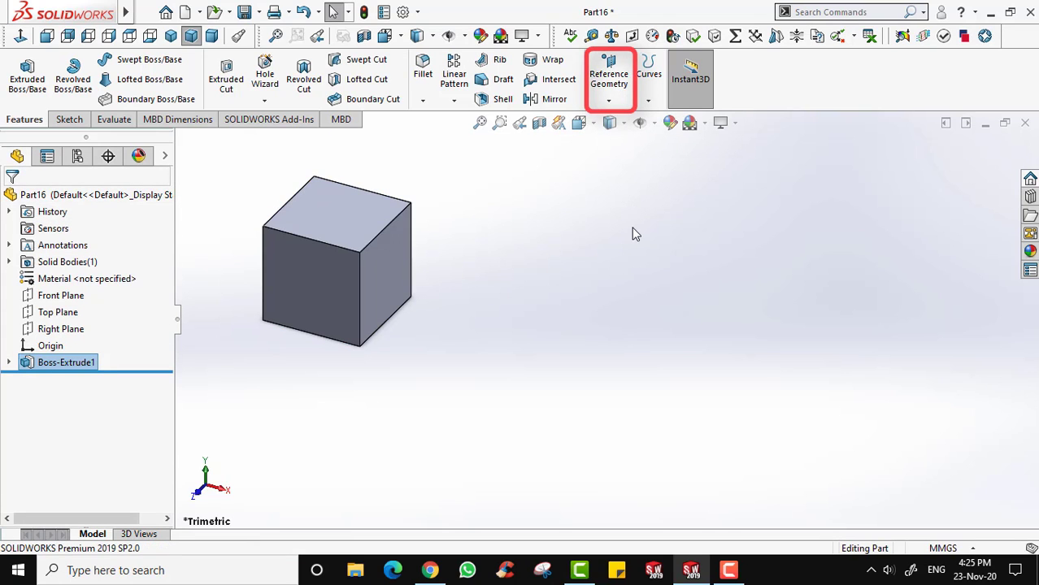
# Define a reference plane offset from the cube's right side face, using that face as the first reference.
pyautogui.click(616, 85)
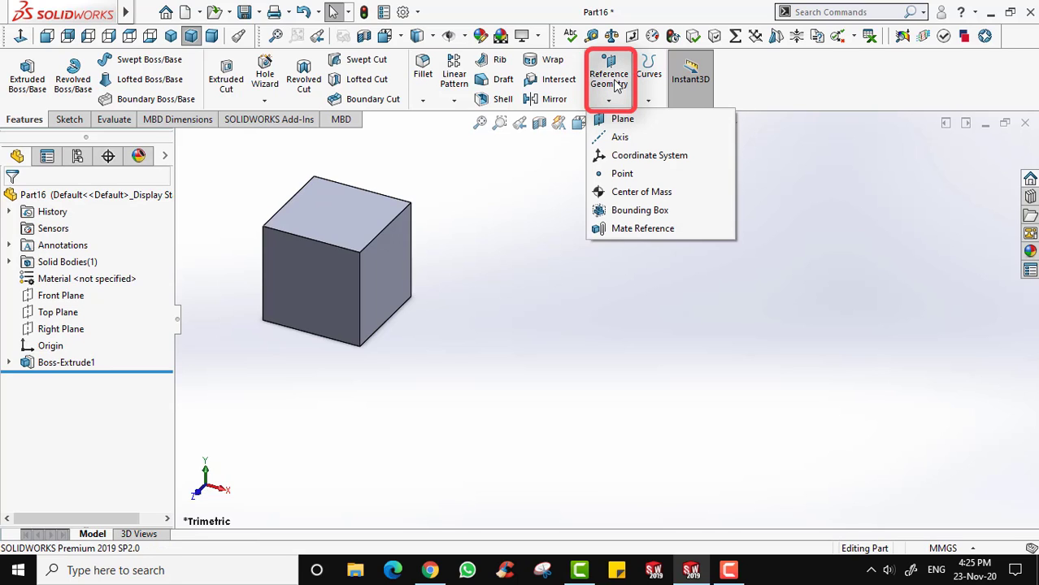
pyautogui.click(623, 122)
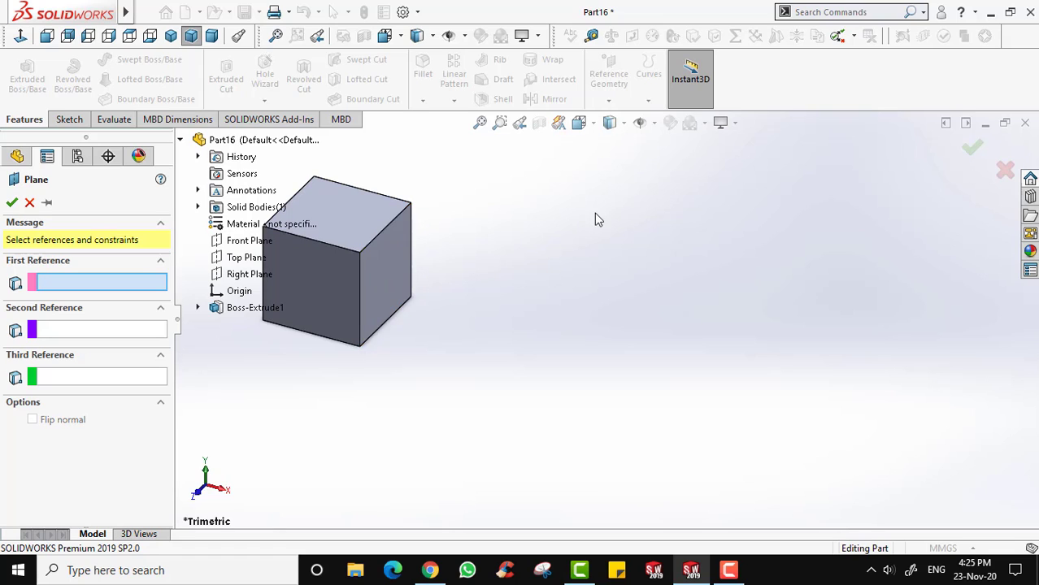
pyautogui.click(391, 274)
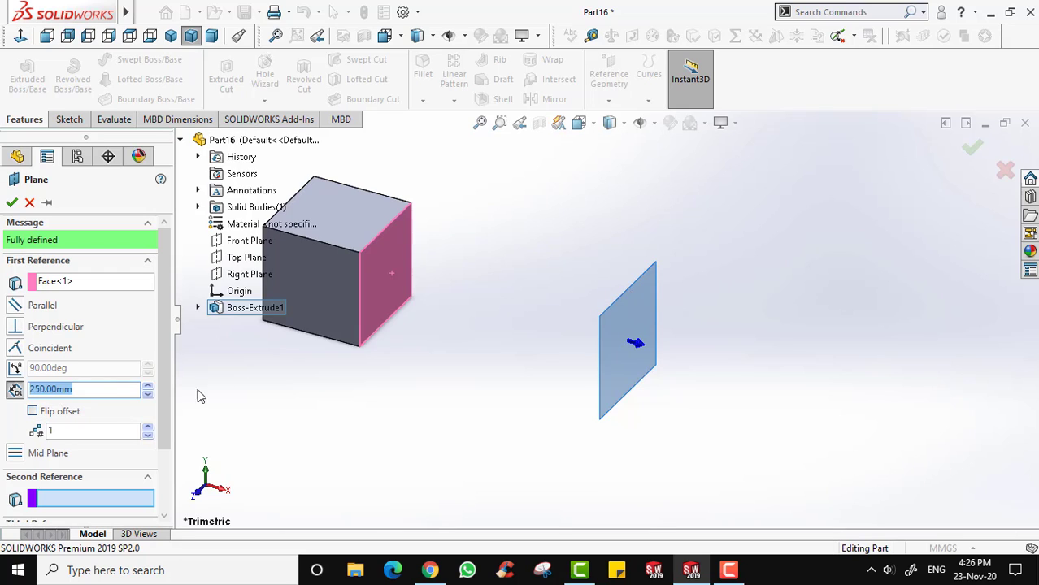
pyautogui.scroll(2, 587, 331)
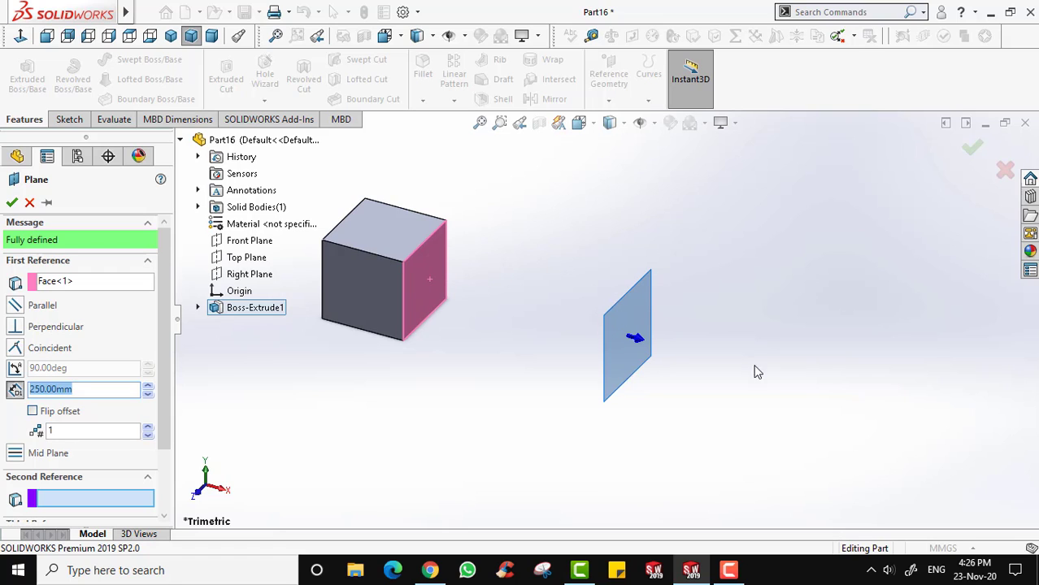
pyautogui.scroll(3, 754, 372)
pyautogui.scroll(1, 604, 276)
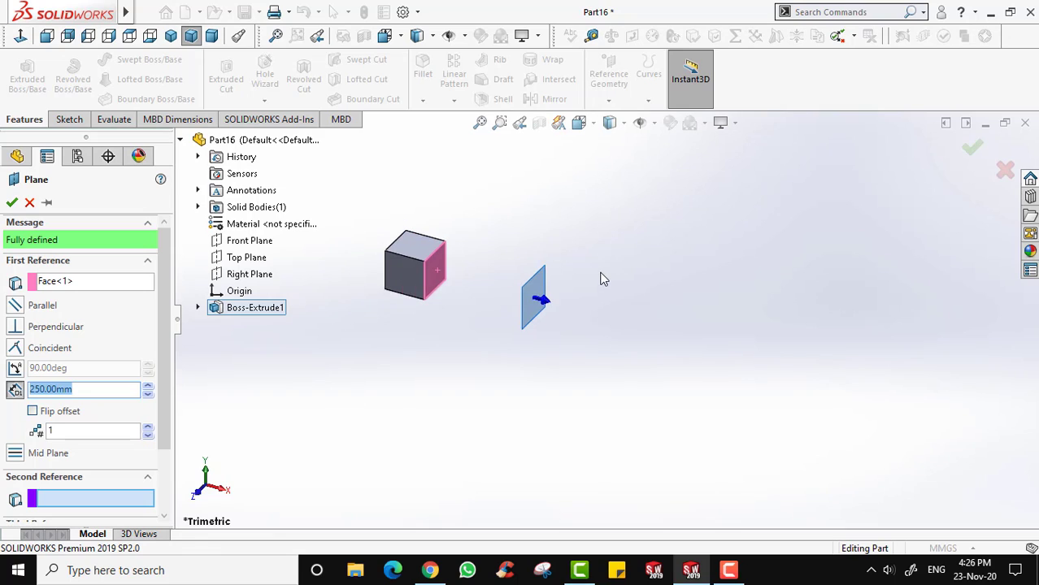
pyautogui.scroll(-3, 600, 273)
pyautogui.scroll(3, 597, 272)
pyautogui.scroll(-1, 447, 273)
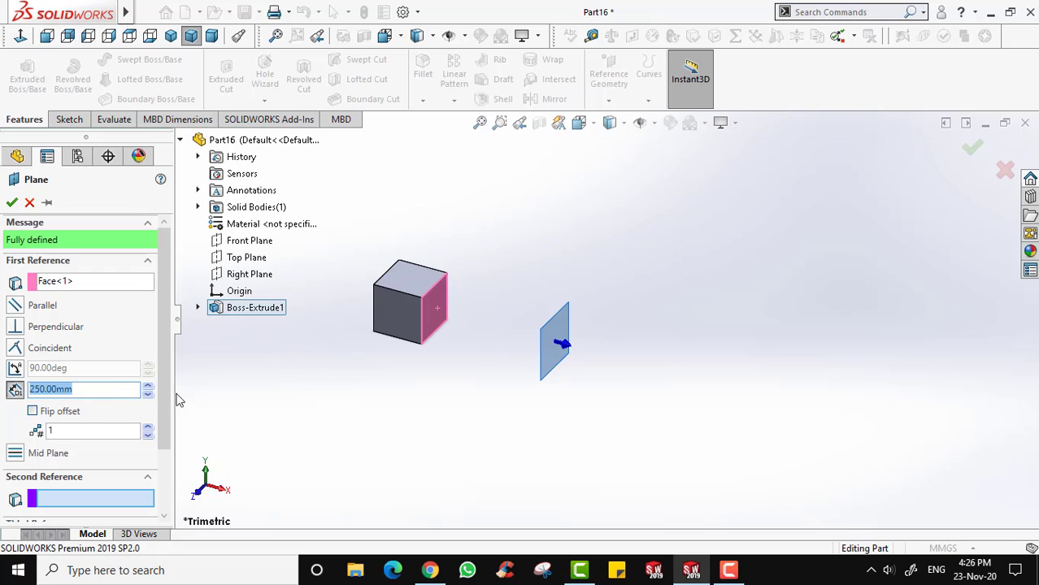
# Set the reference plane's offset distance to 100 mm.
pyautogui.click(123, 388)
pyautogui.moveTo(122, 388); pyautogui.dragTo(22, 394)
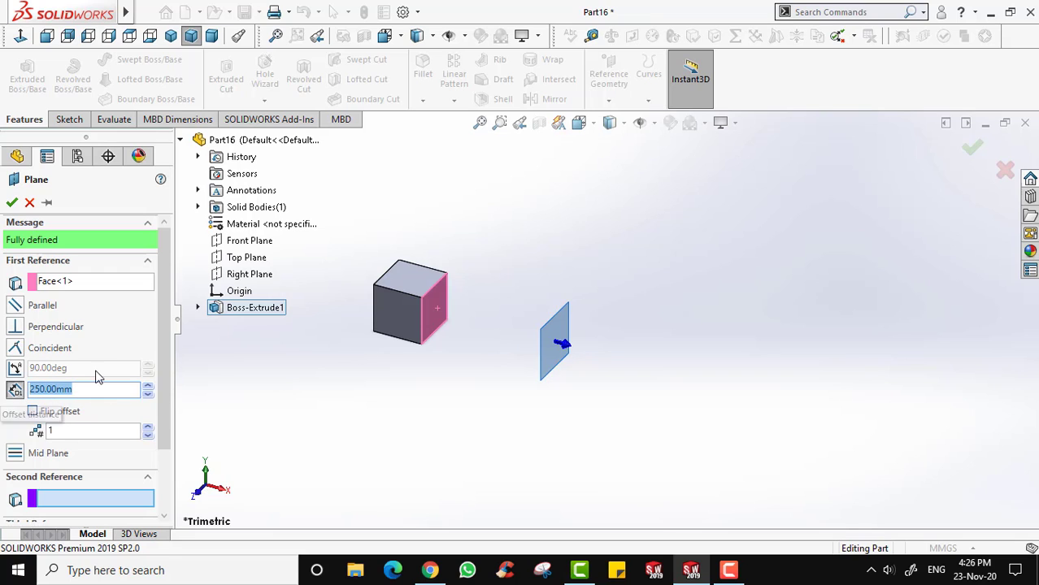
pyautogui.write('100')
pyautogui.press('Return')
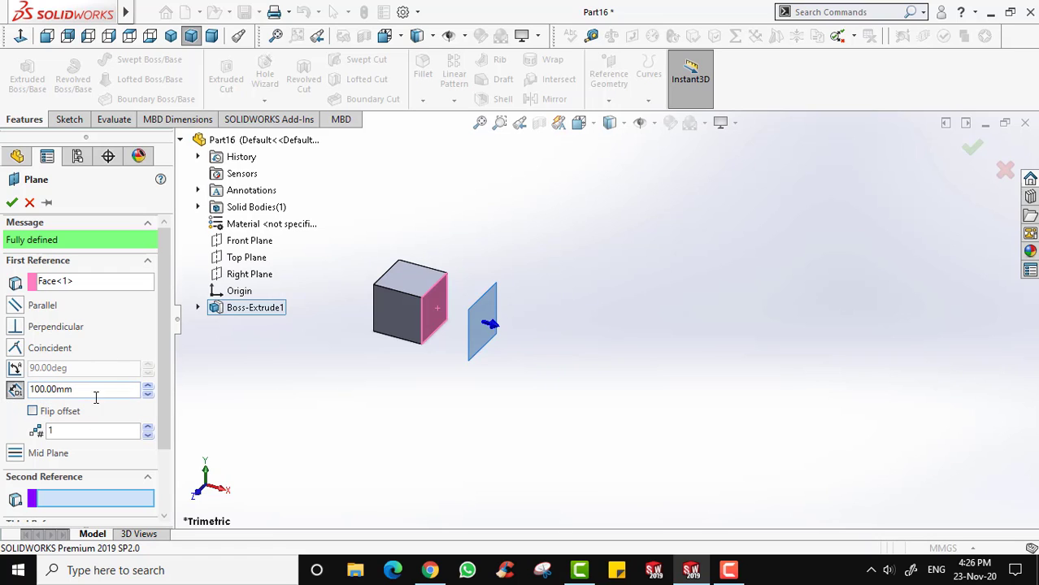
# Set the reference plane's offset distance to 250 mm and create the plane.
pyautogui.moveTo(121, 391); pyautogui.dragTo(23, 394)
pyautogui.write('250')
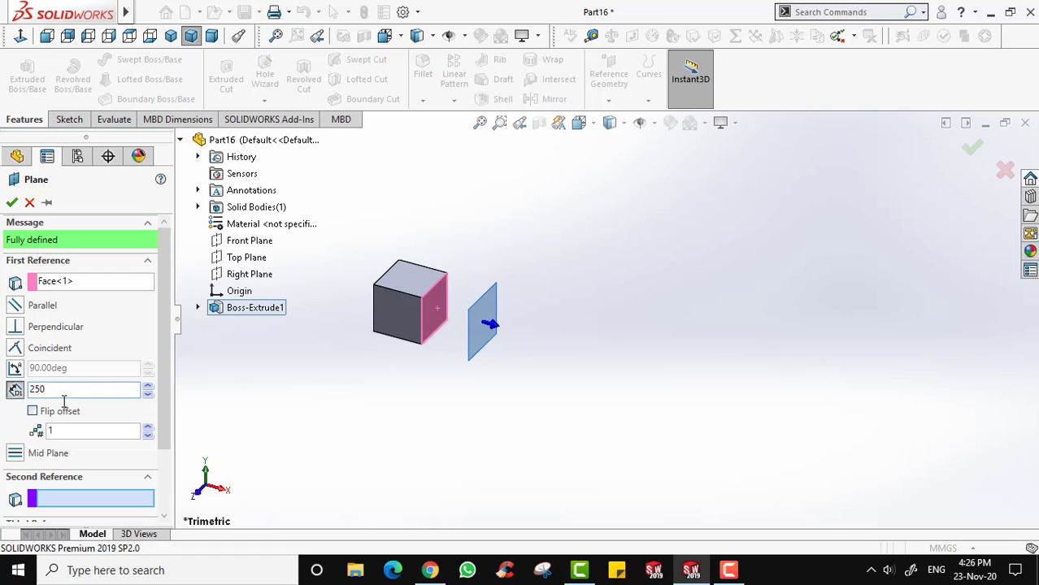
pyautogui.click(285, 367)
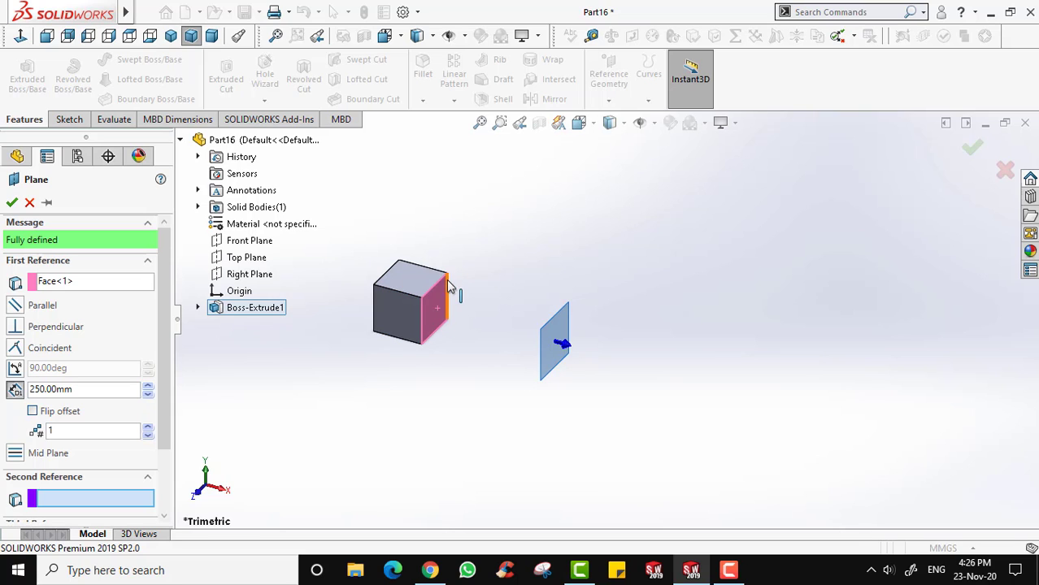
pyautogui.click(12, 203)
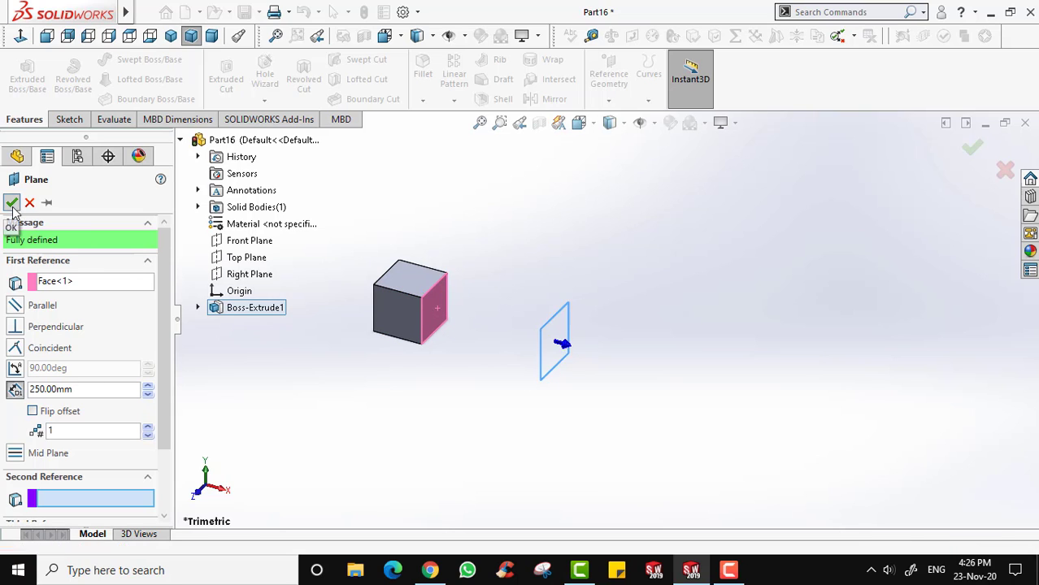
pyautogui.click(677, 264)
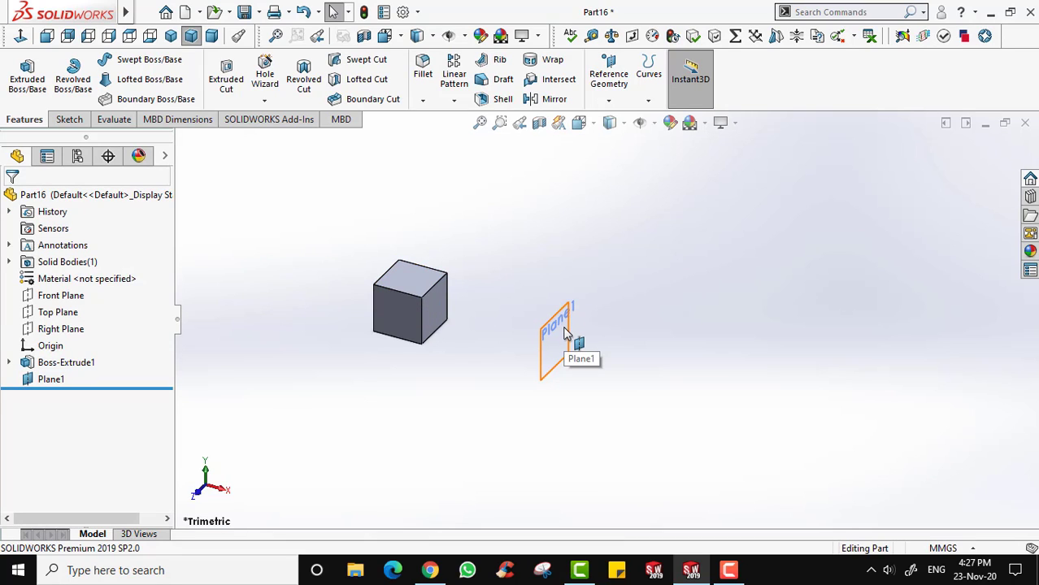
# Try to mirror the cube as a feature about the offset reference plane.
pyautogui.click(56, 365)
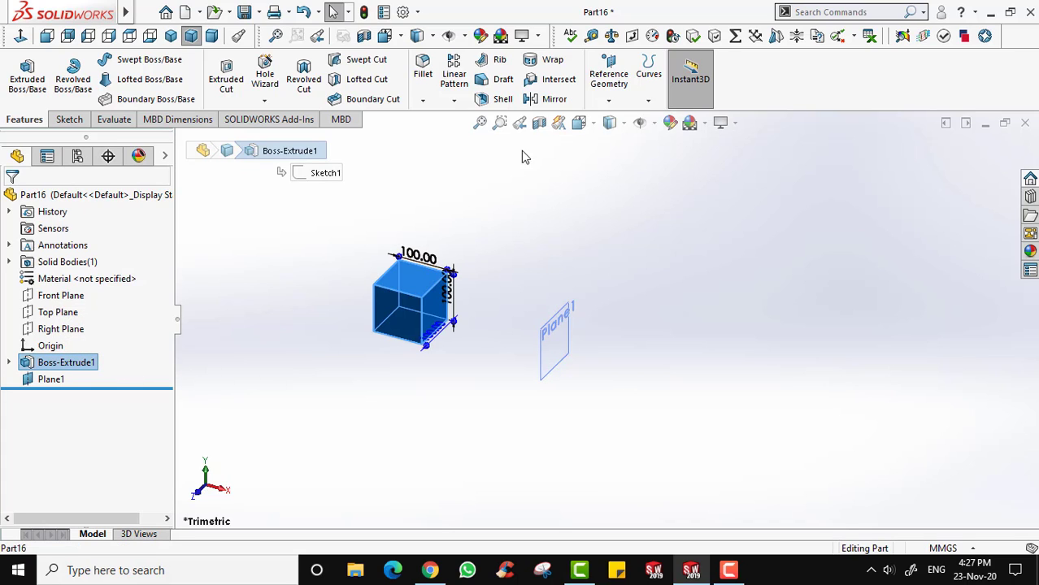
pyautogui.click(542, 102)
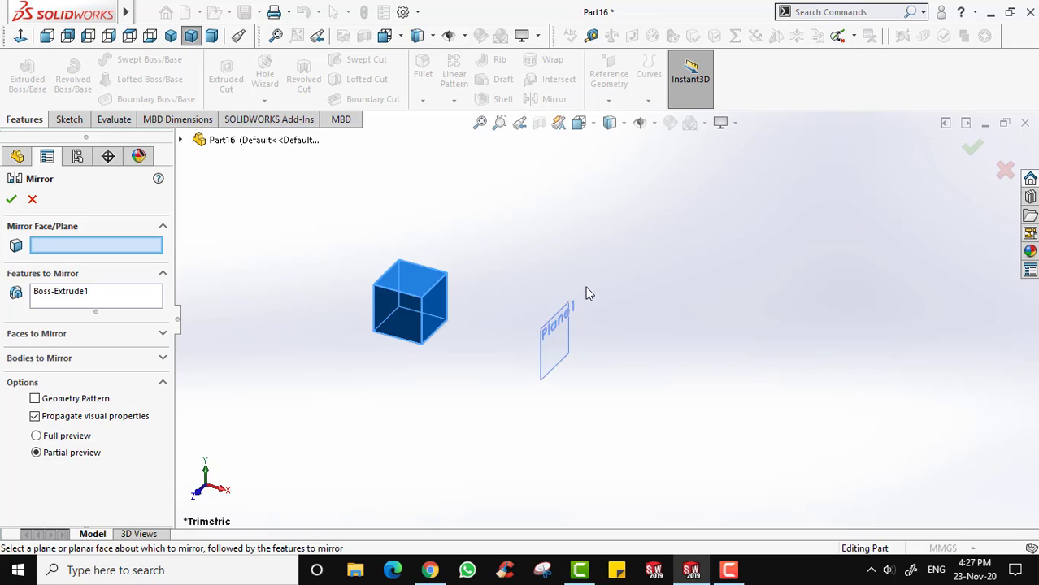
pyautogui.click(183, 143)
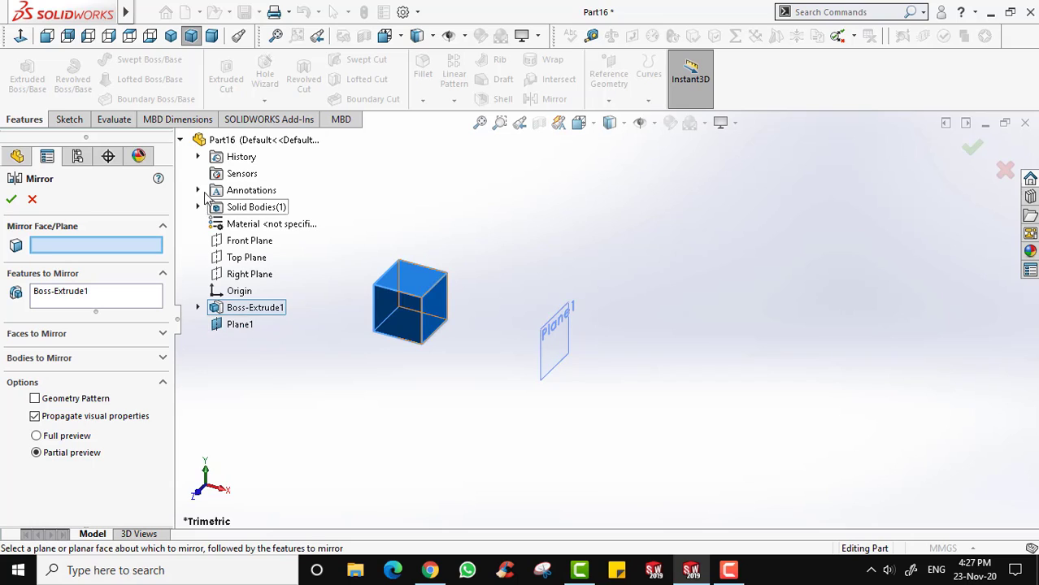
pyautogui.click(182, 143)
pyautogui.click(568, 309)
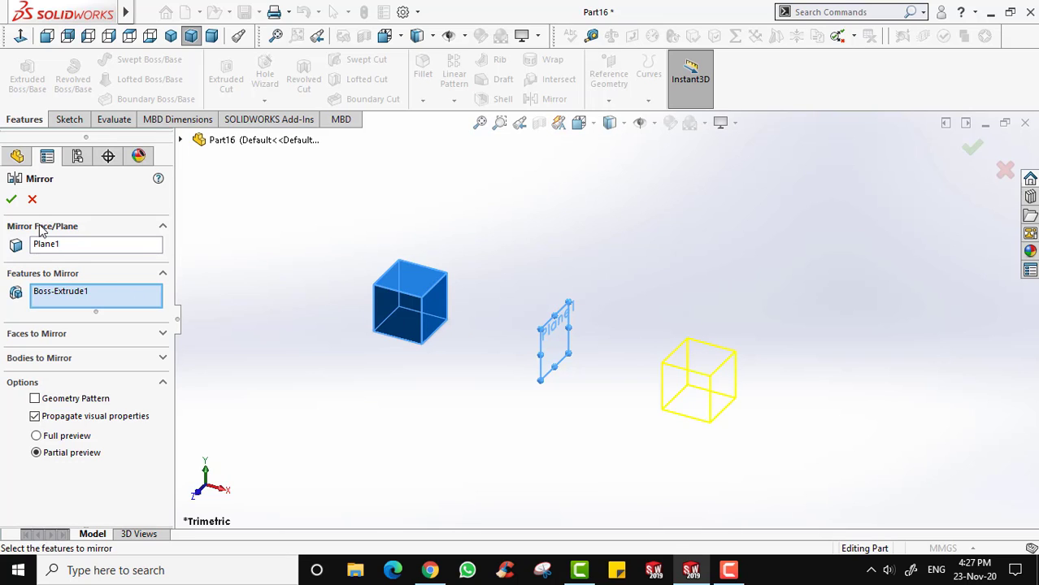
pyautogui.click(11, 200)
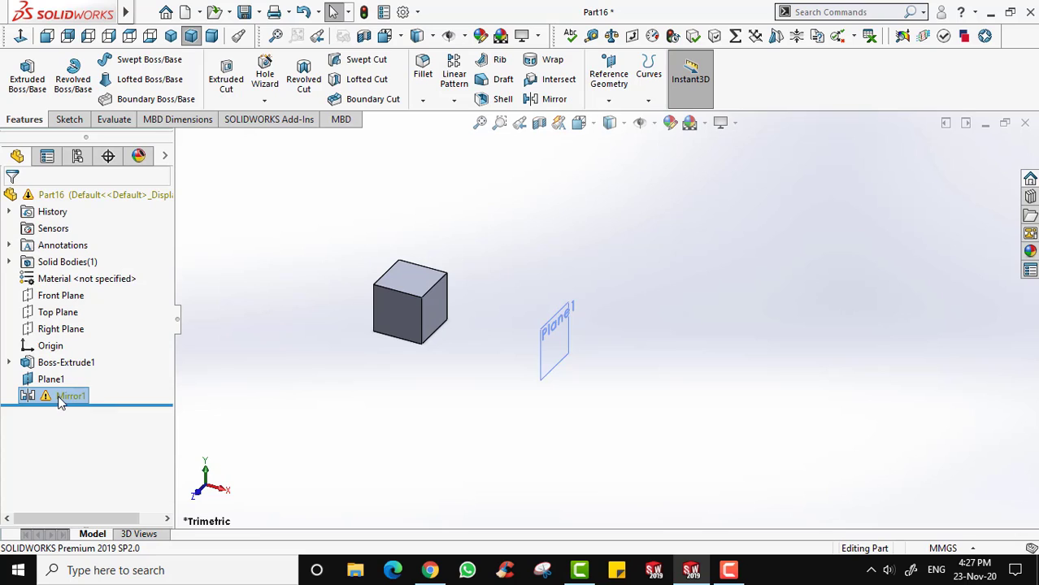
# Check the warning on the mirror feature and delete that feature.
pyautogui.moveTo(61, 402)
pyautogui.click(50, 379)
pyautogui.click(67, 398)
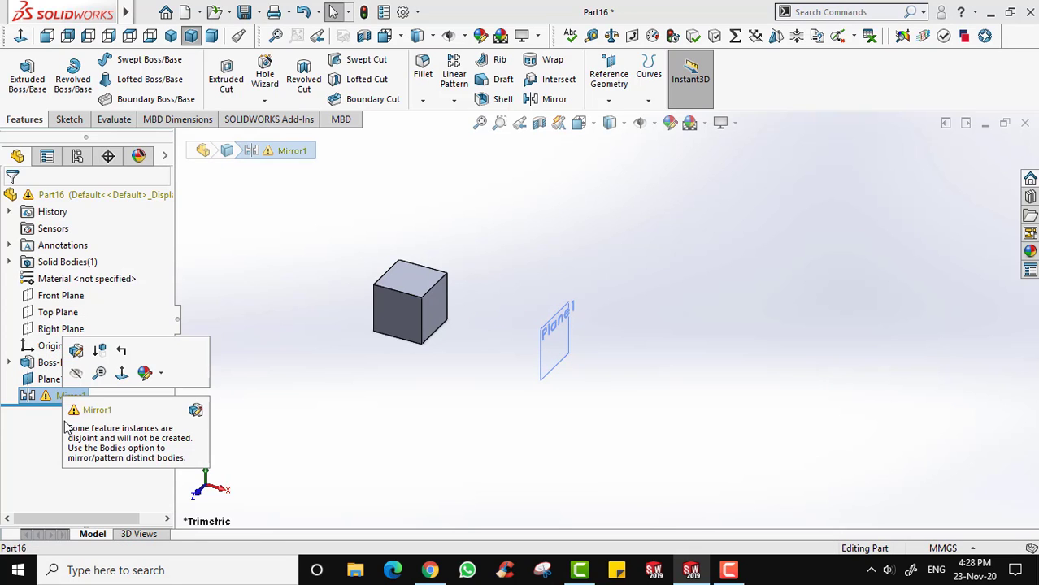
pyautogui.press('Delete')
pyautogui.press('Return')
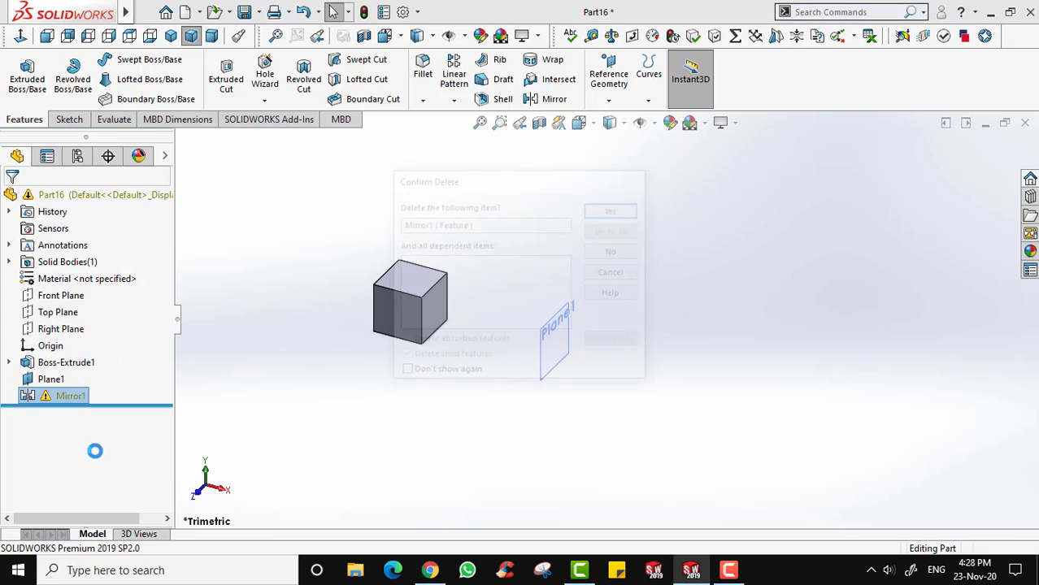
# Mirror the cube as a solid body about the offset reference plane with Merge solids turned off.
pyautogui.click(93, 367)
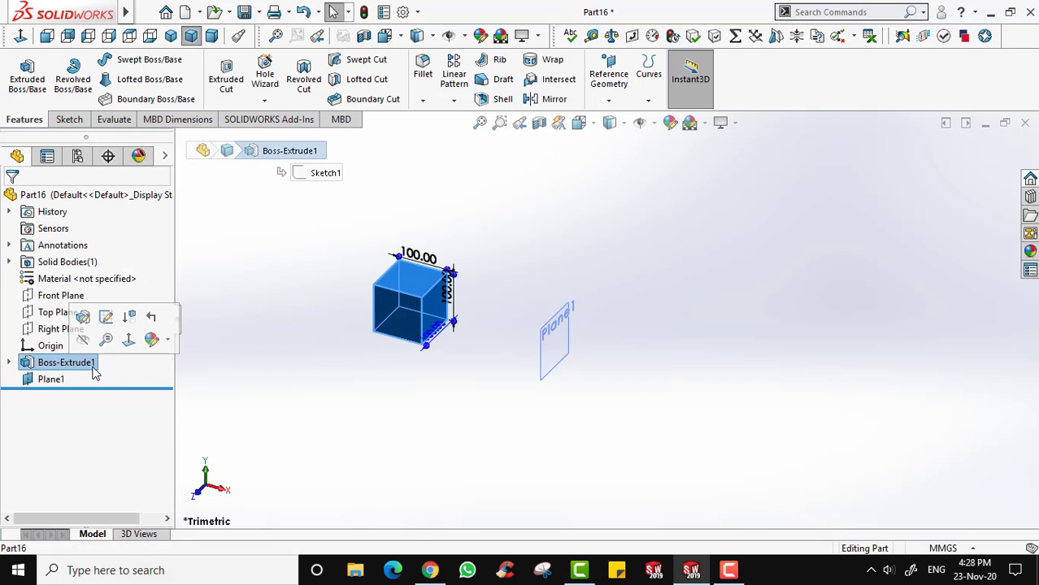
pyautogui.click(266, 303)
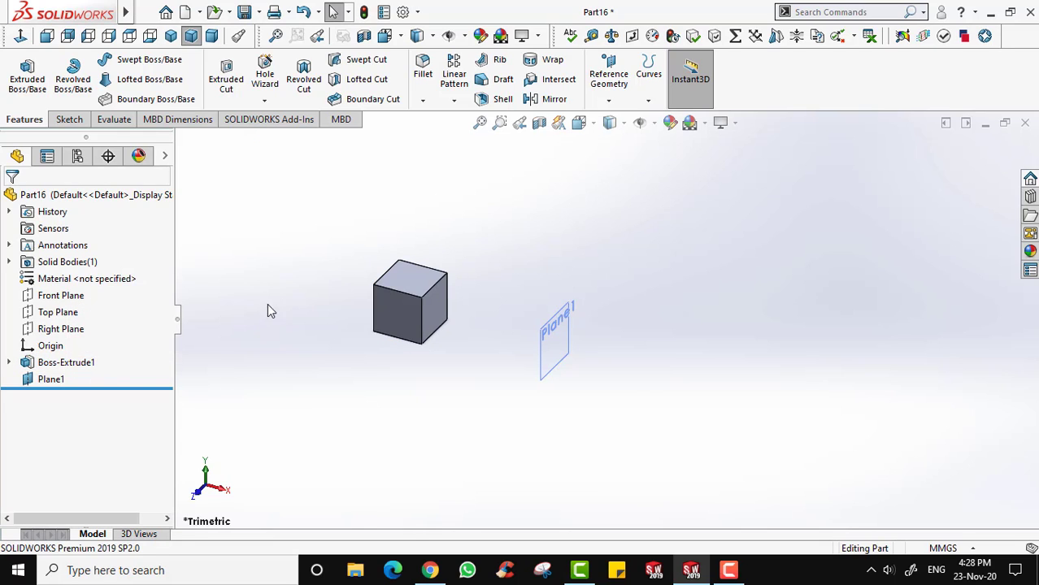
pyautogui.click(556, 104)
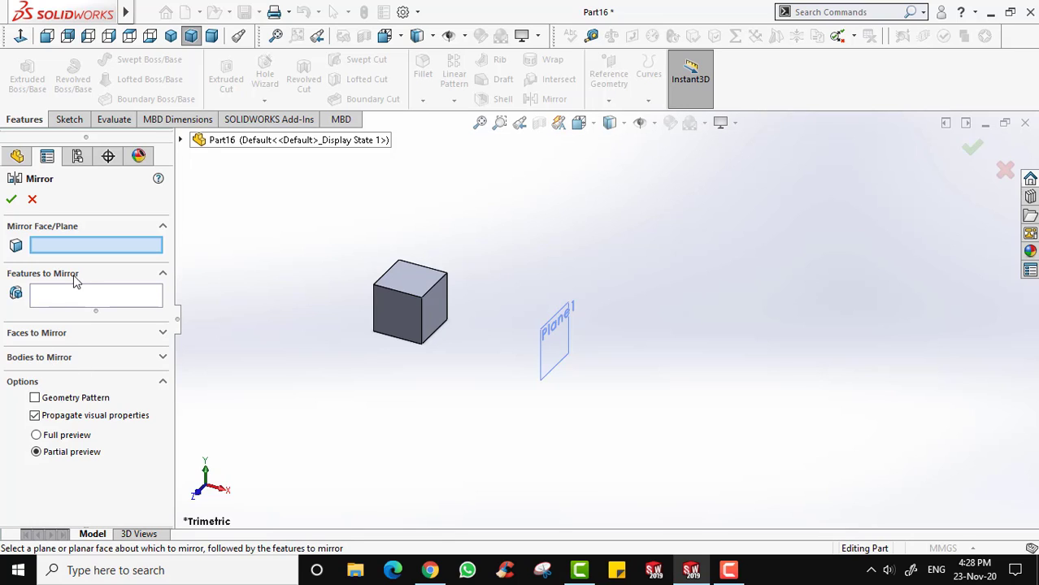
pyautogui.click(38, 364)
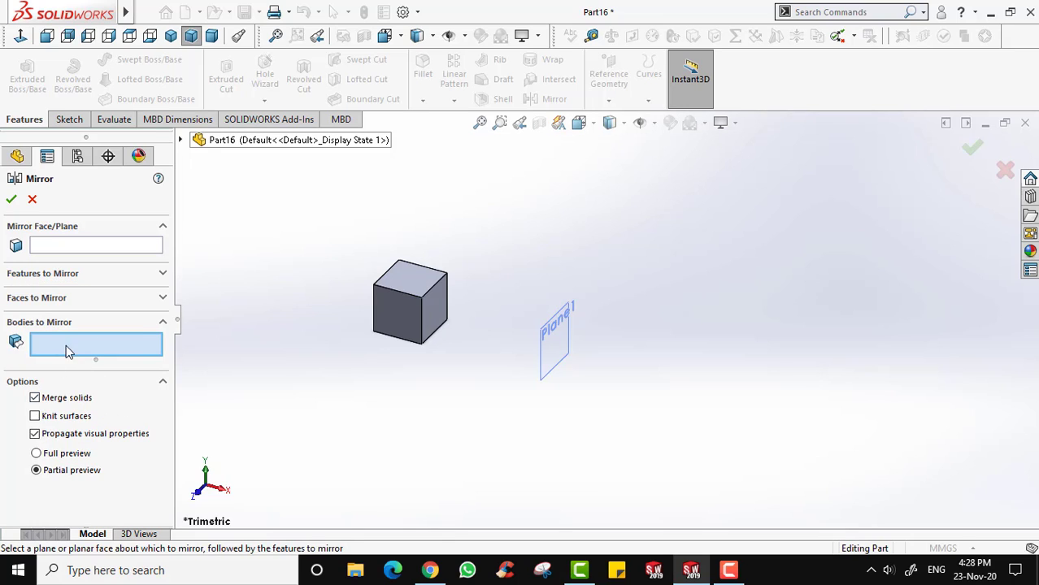
pyautogui.click(417, 289)
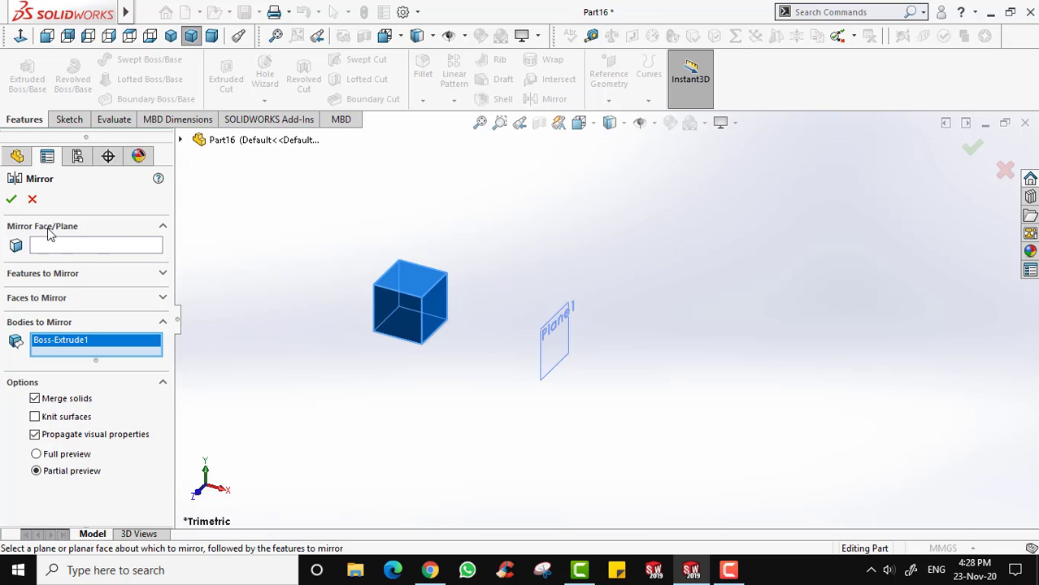
pyautogui.click(77, 246)
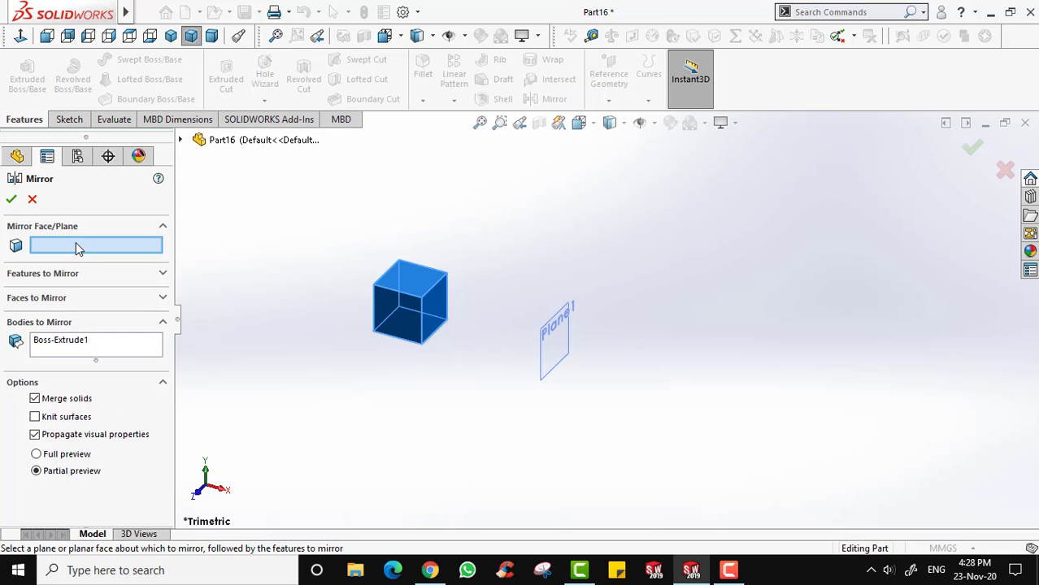
pyautogui.click(558, 342)
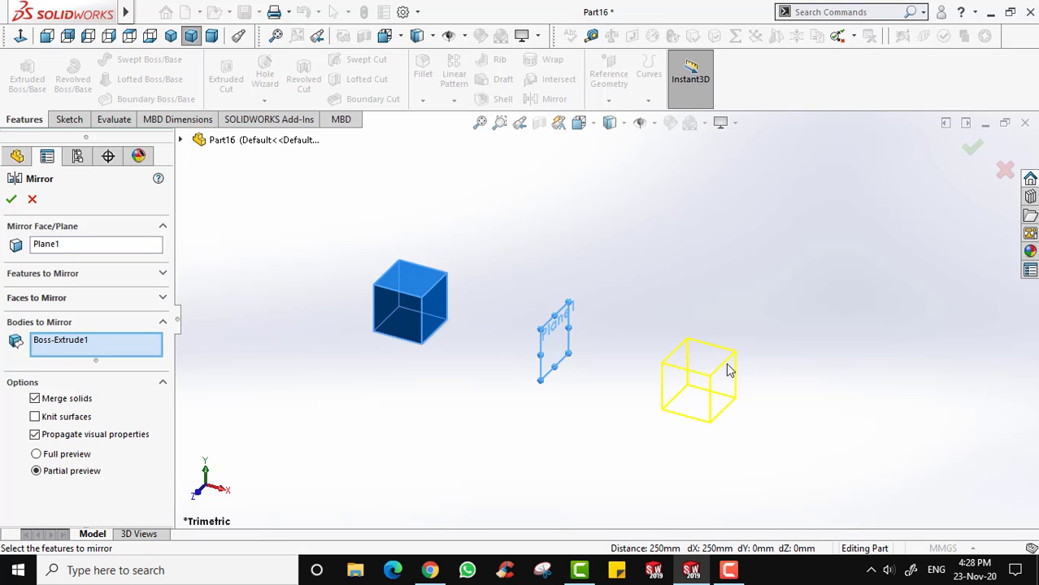
pyautogui.click(10, 201)
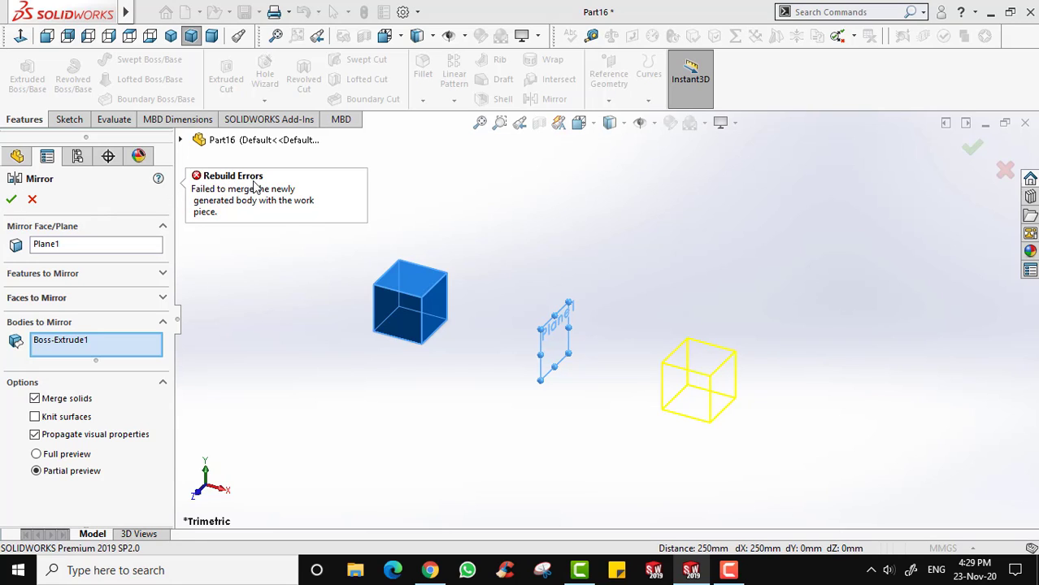
pyautogui.click(65, 401)
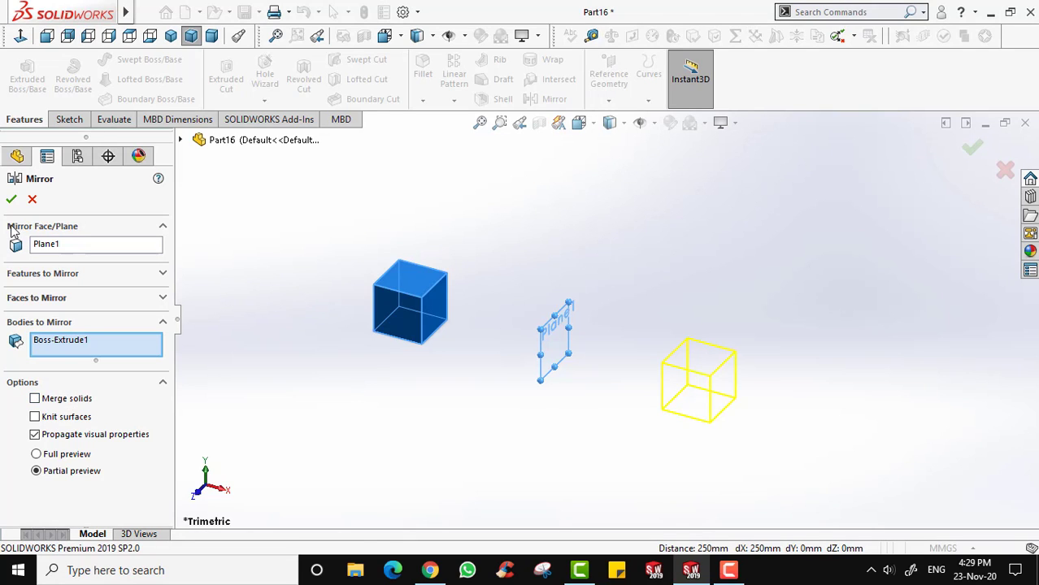
pyautogui.click(11, 199)
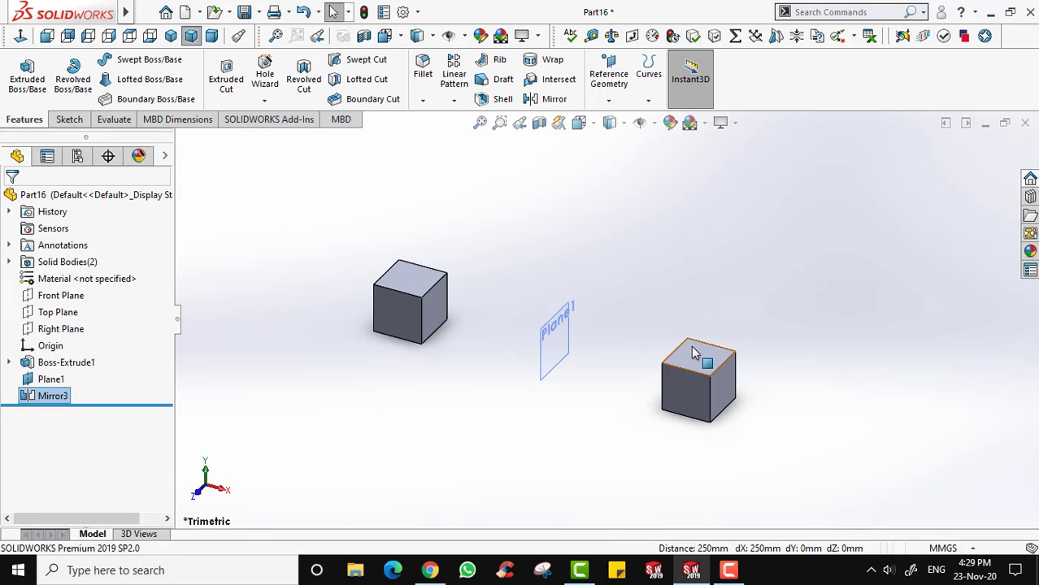
pyautogui.moveTo(626, 441); pyautogui.dragTo(572, 446, button='middle')
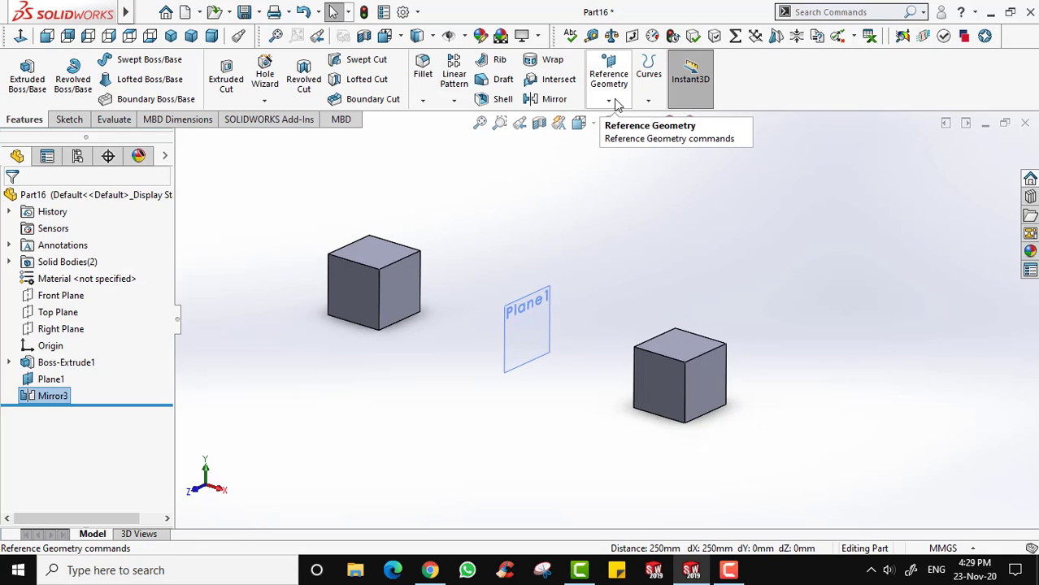
pyautogui.click(527, 341)
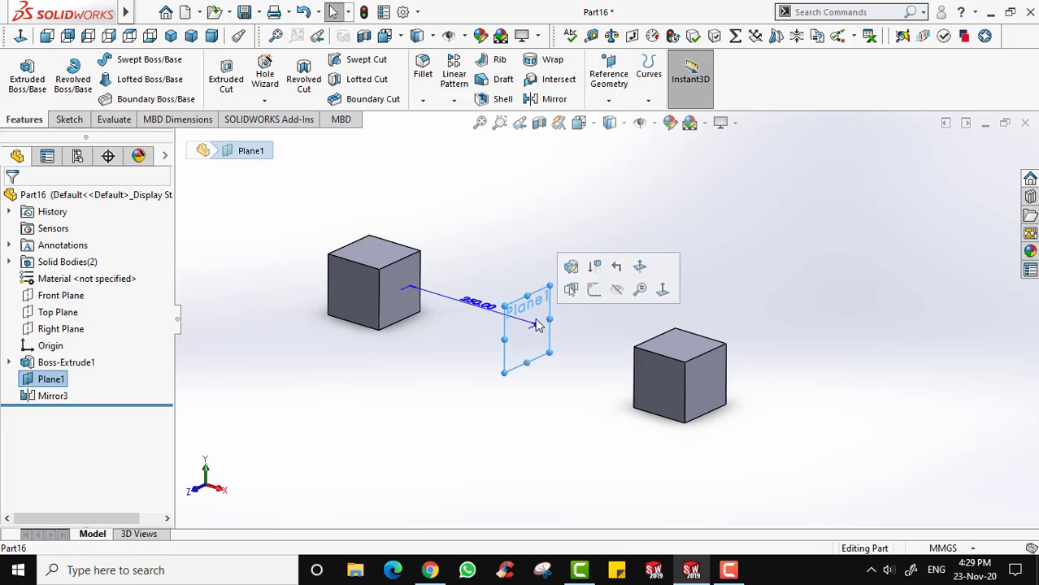
pyautogui.click(580, 283)
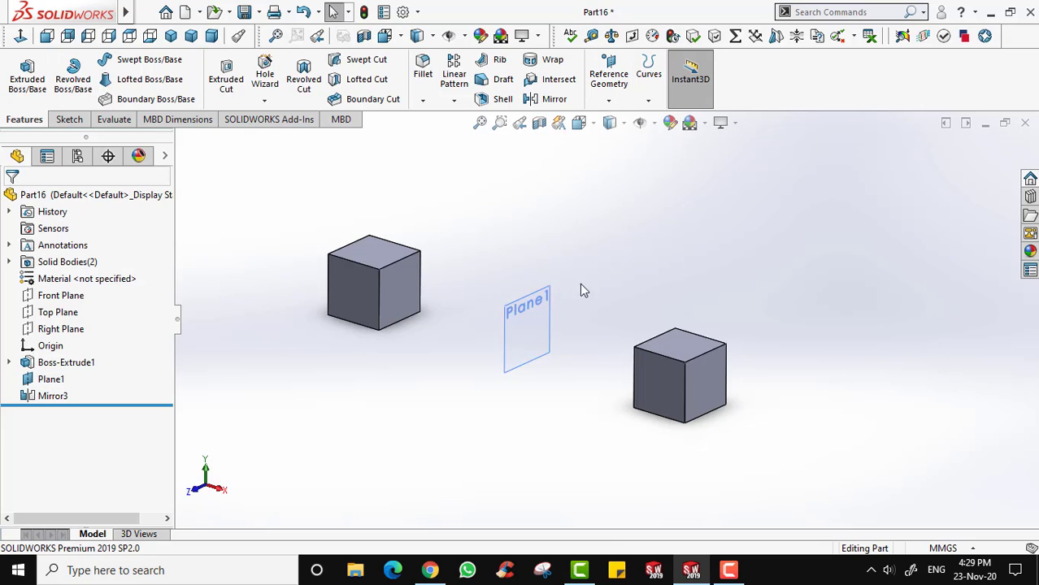
pyautogui.click(536, 313)
pyautogui.click(72, 120)
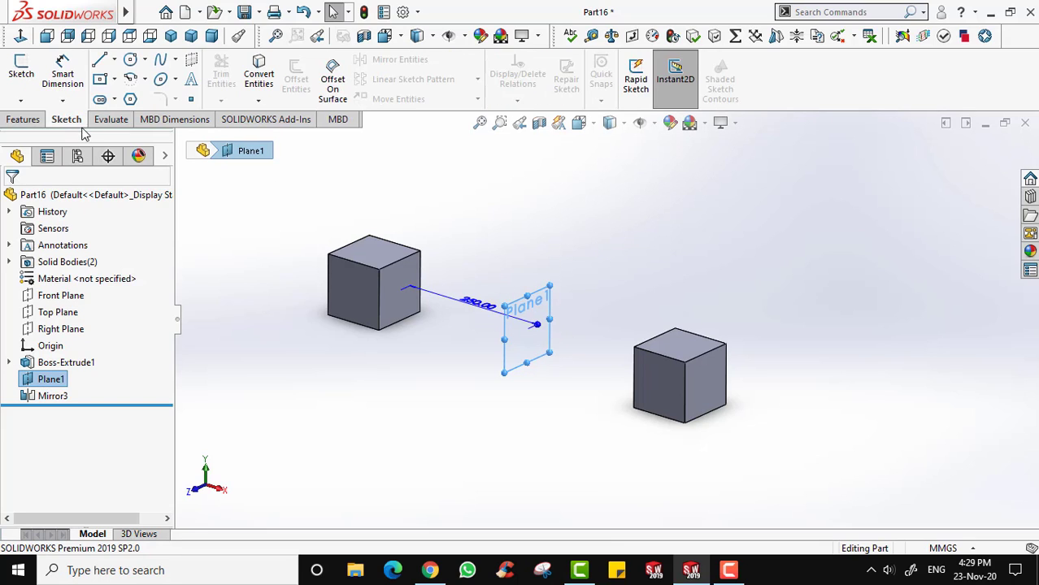
pyautogui.click(33, 70)
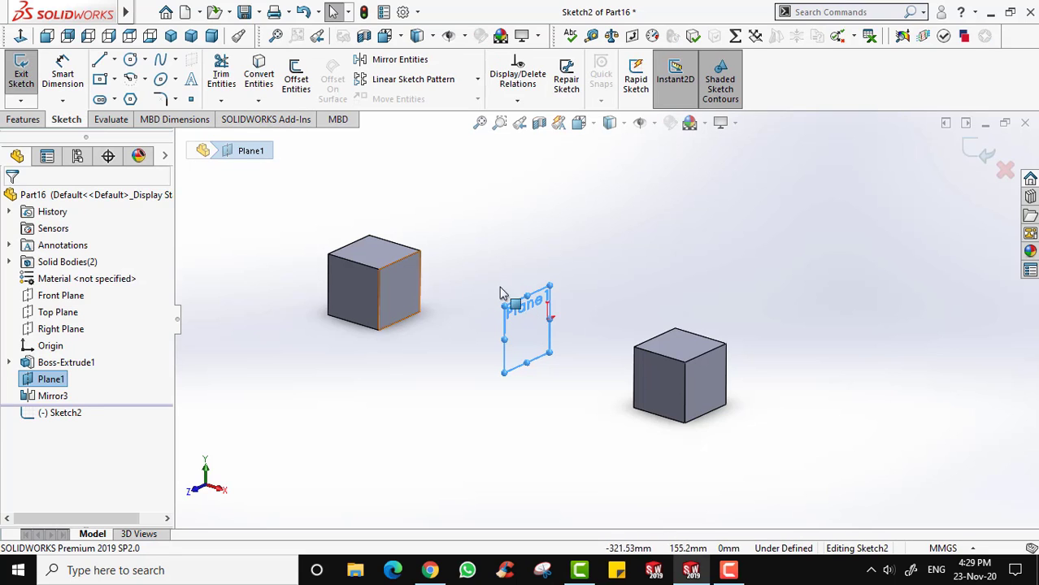
pyautogui.click(21, 36)
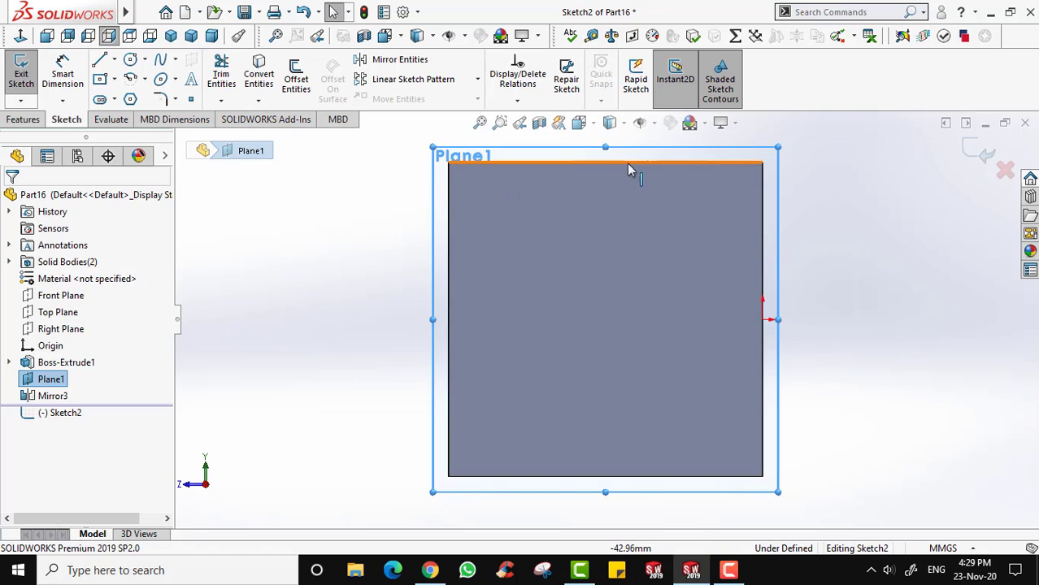
pyautogui.click(21, 72)
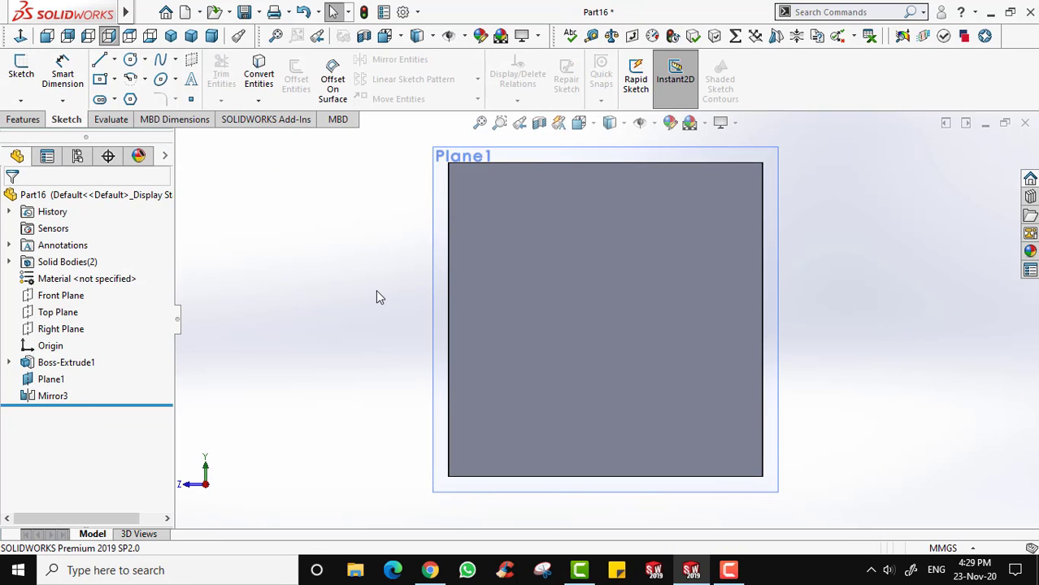
pyautogui.moveTo(375, 290); pyautogui.dragTo(408, 308, button='middle')
pyautogui.press('f')
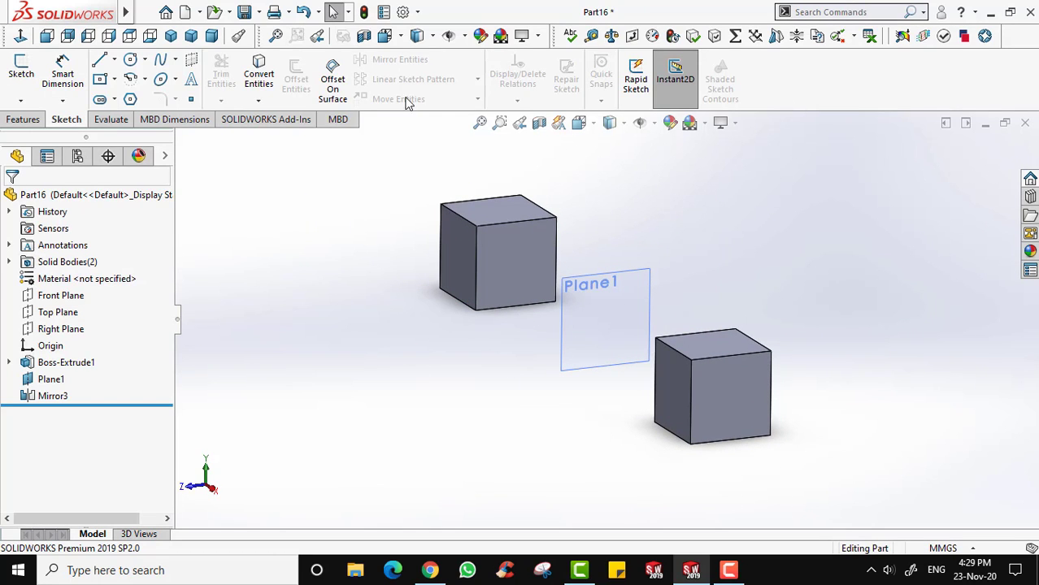
pyautogui.click(29, 122)
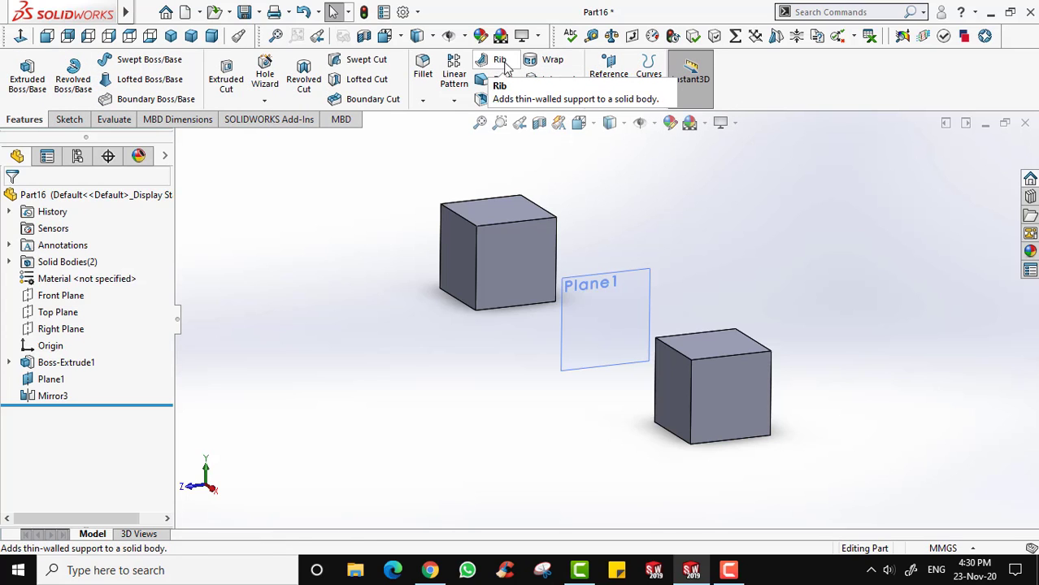
pyautogui.click(453, 100)
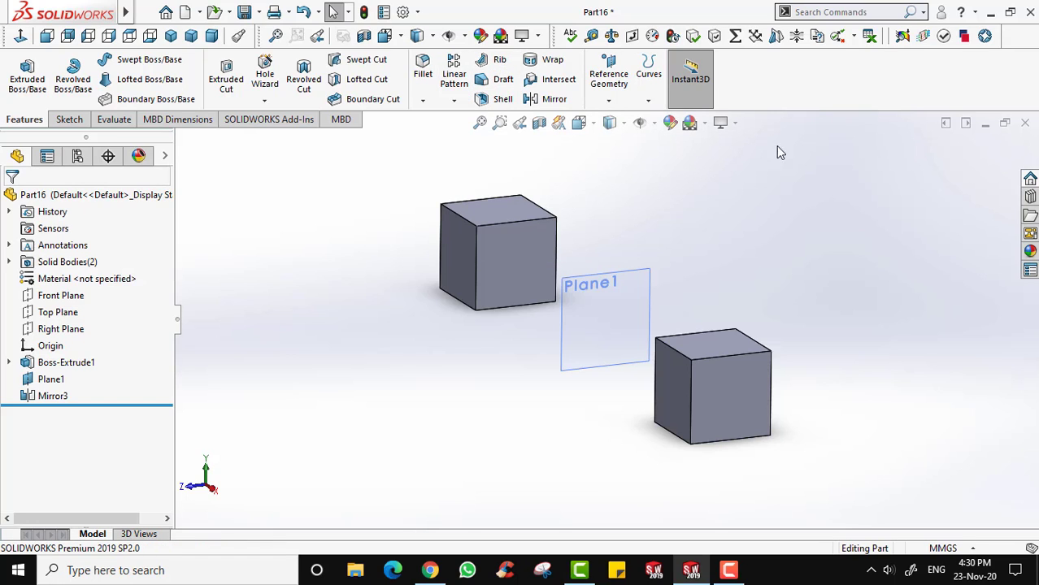
# Delete the mirror feature, the reference plane, the extruded cube and its square sketch to empty the part.
pyautogui.click(52, 395)
pyautogui.press('Delete')
pyautogui.press('Return')
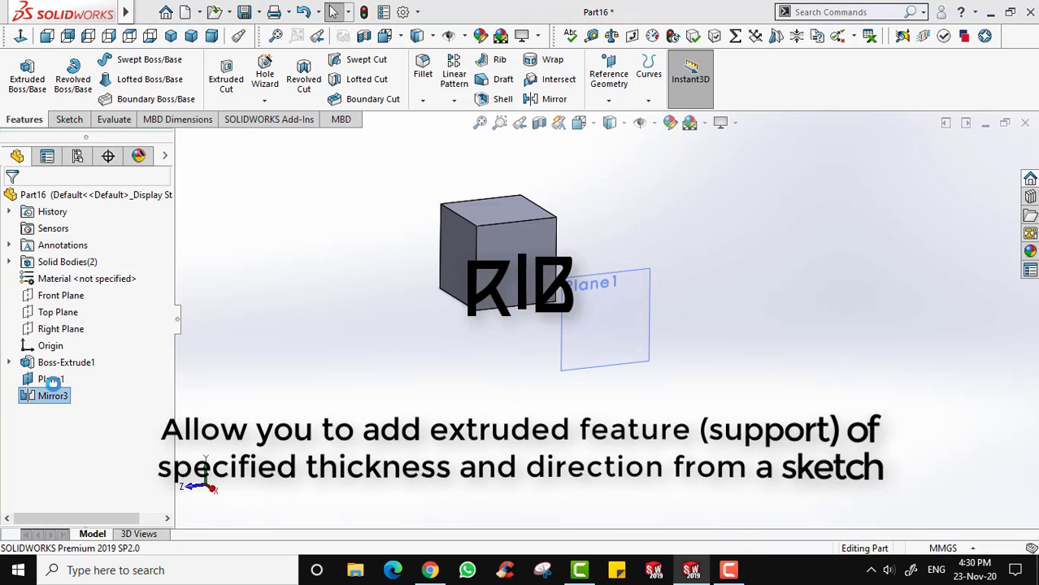
pyautogui.click(50, 379)
pyautogui.press('Delete')
pyautogui.press('Return')
pyautogui.click(64, 362)
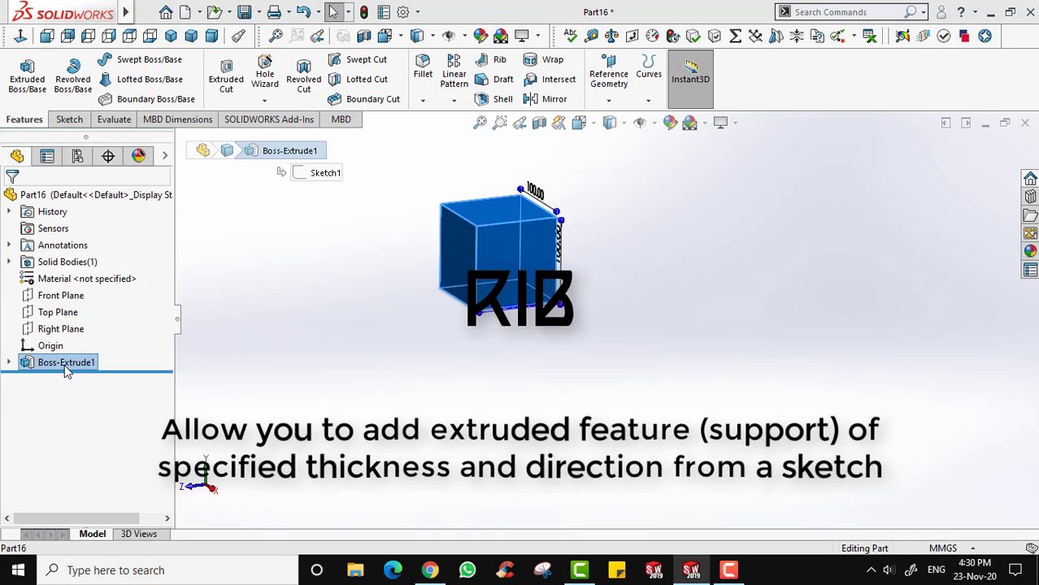
pyautogui.press('Delete')
pyautogui.press('Return')
pyautogui.click(37, 347)
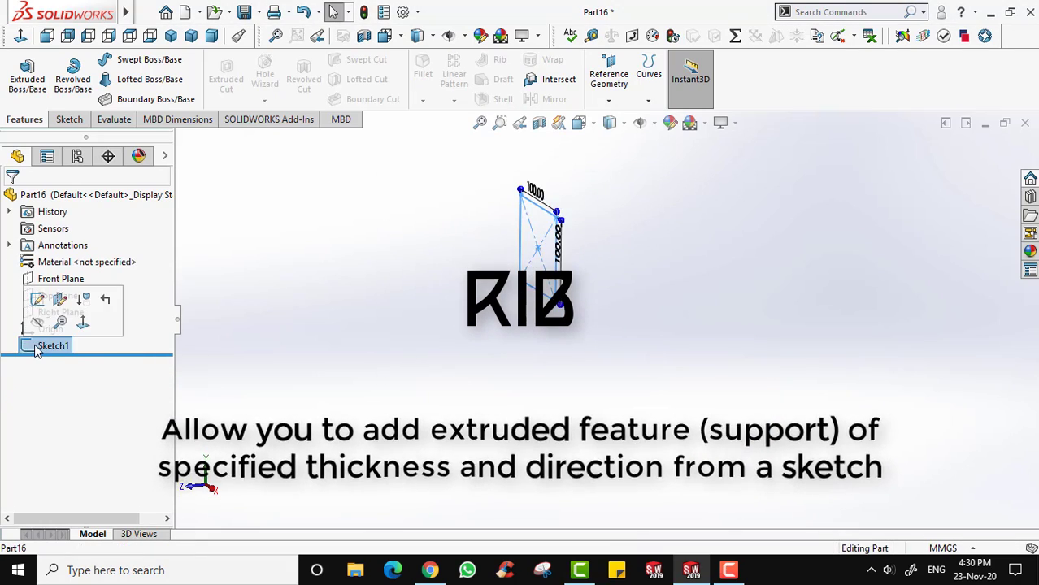
pyautogui.press('Delete')
pyautogui.press('Return')
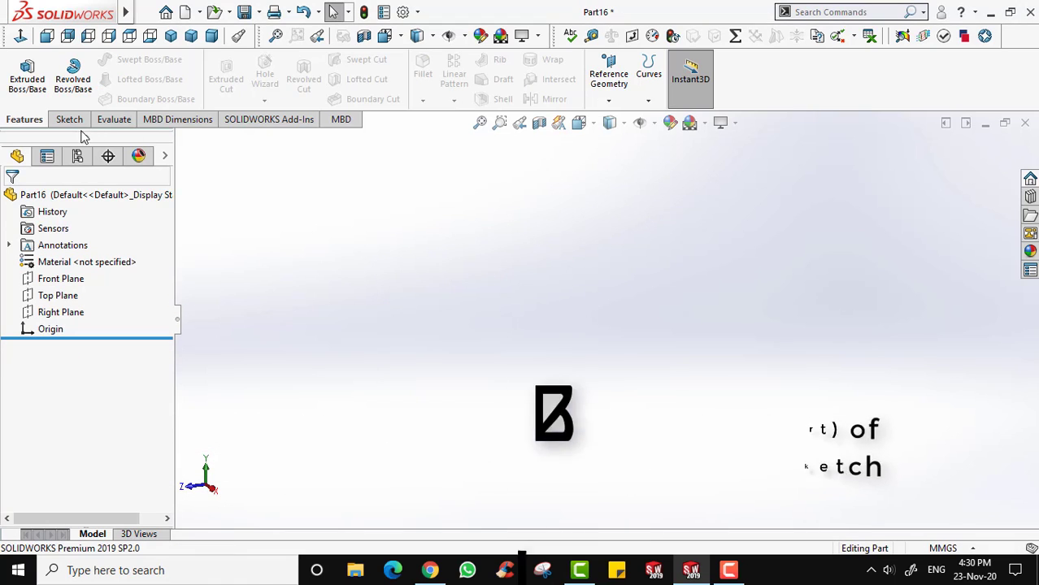
# Sketch a closed L-shaped profile with horizontal and vertical lines on the Front Plane.
pyautogui.click(69, 120)
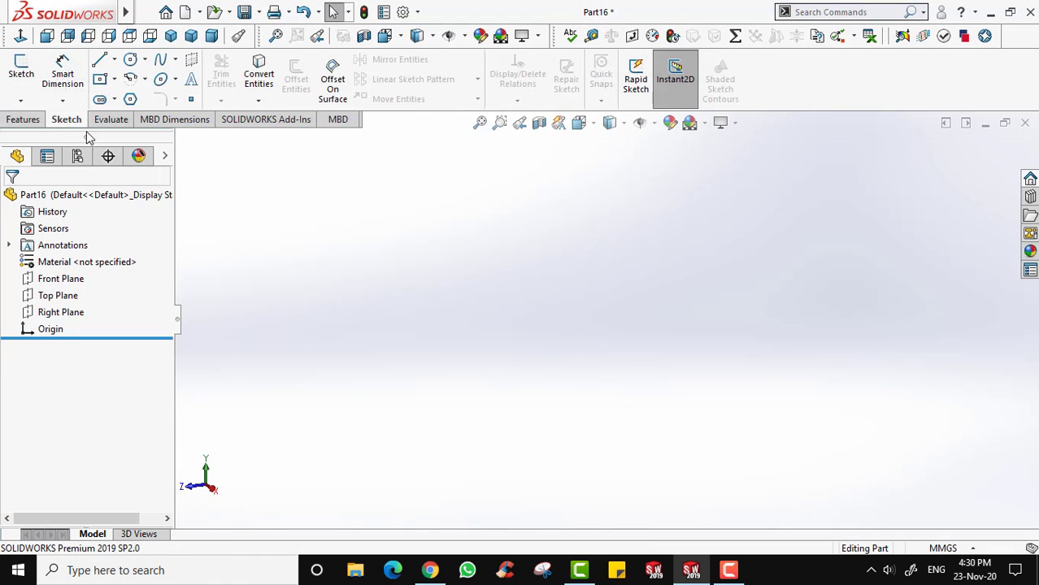
pyautogui.click(26, 84)
pyautogui.click(555, 289)
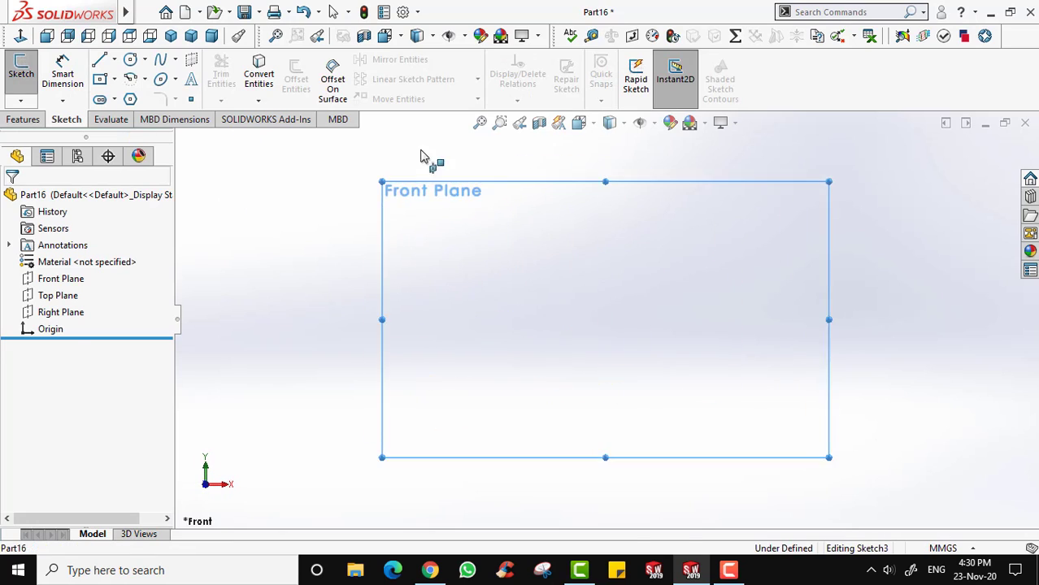
pyautogui.click(114, 62)
pyautogui.click(122, 76)
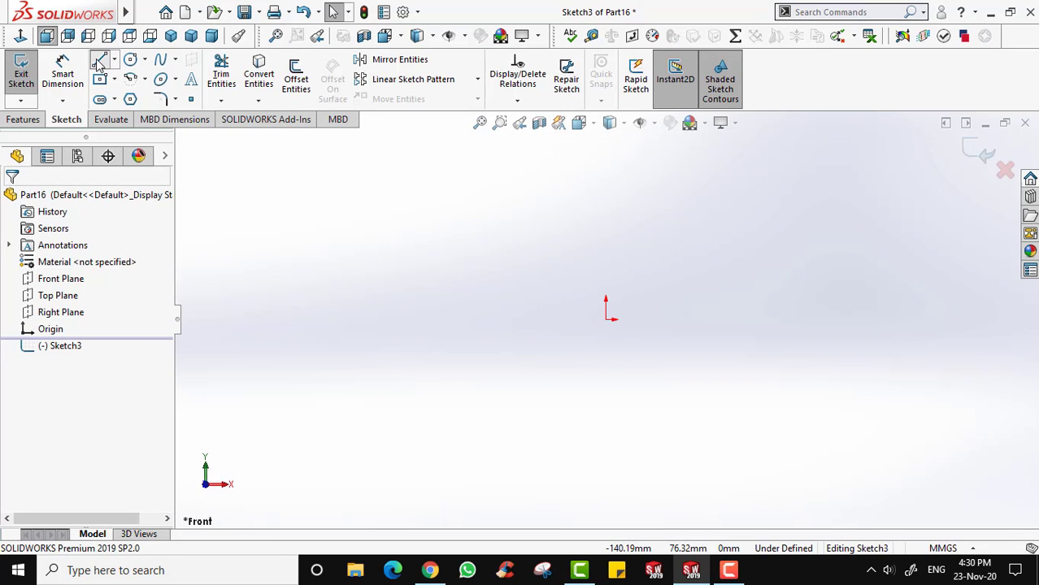
pyautogui.click(368, 195)
pyautogui.click(367, 504)
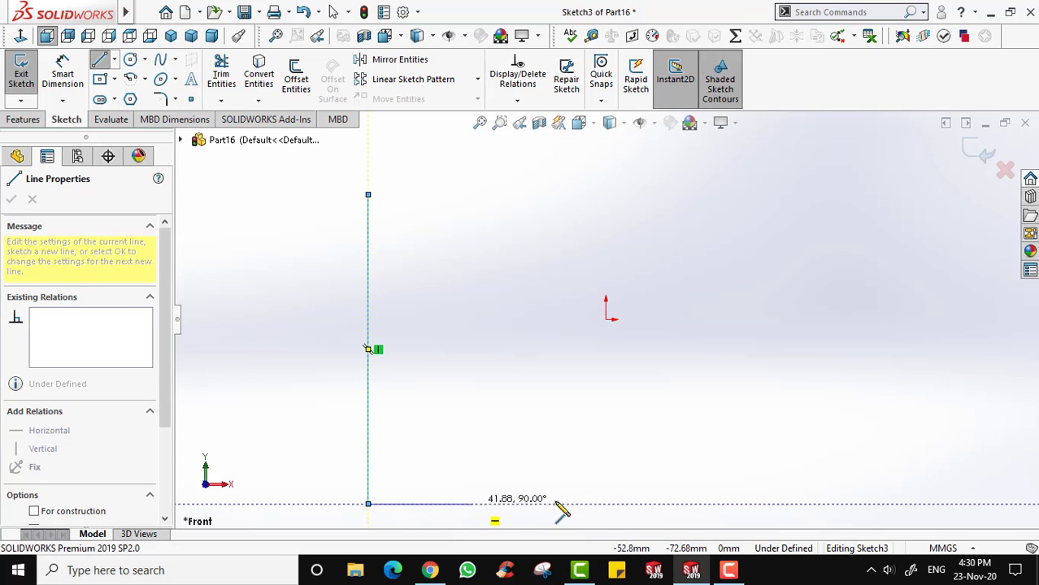
pyautogui.click(758, 504)
pyautogui.click(757, 447)
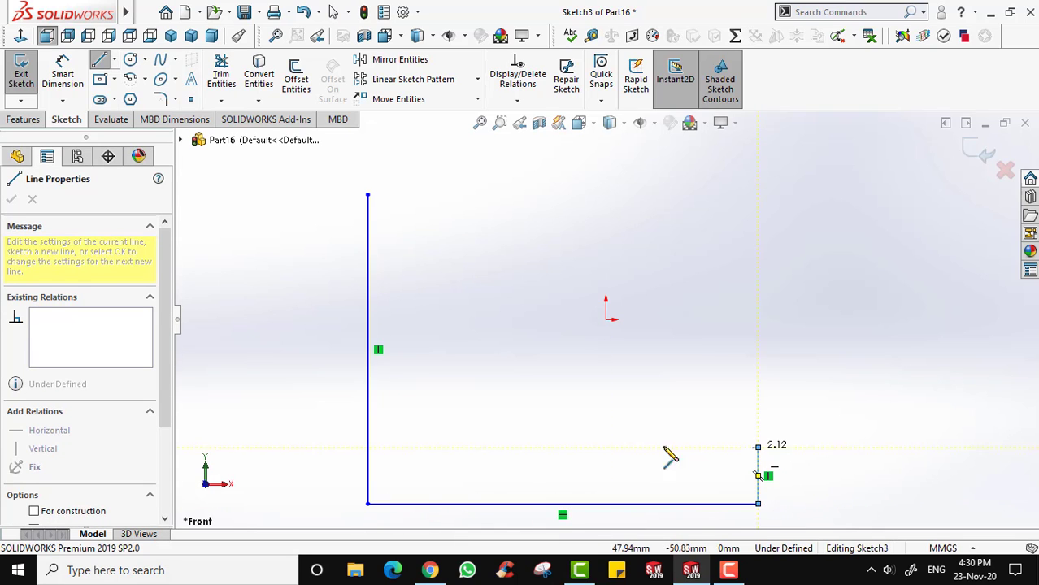
pyautogui.click(443, 447)
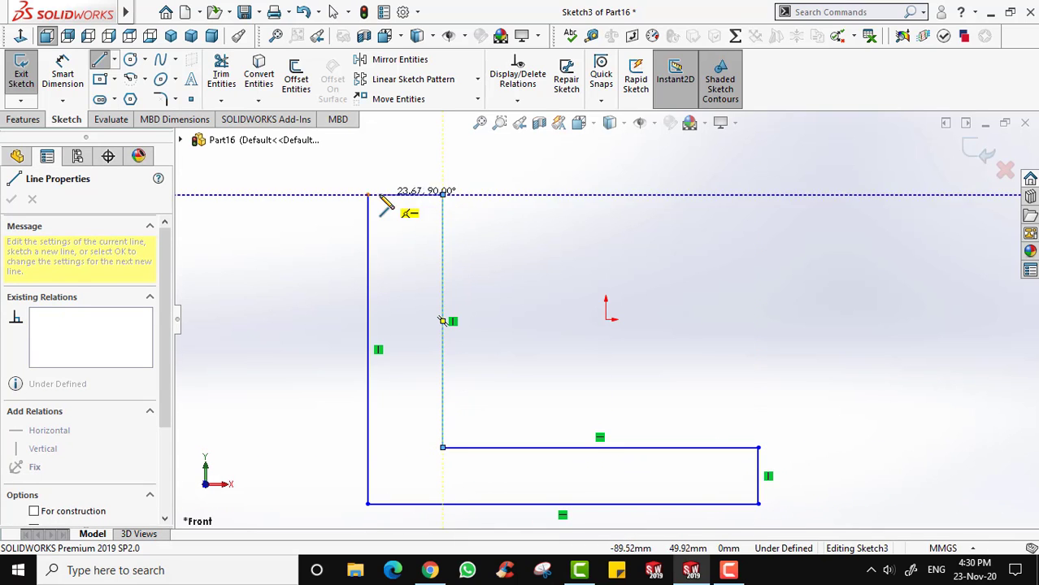
pyautogui.click(443, 195)
pyautogui.click(367, 195)
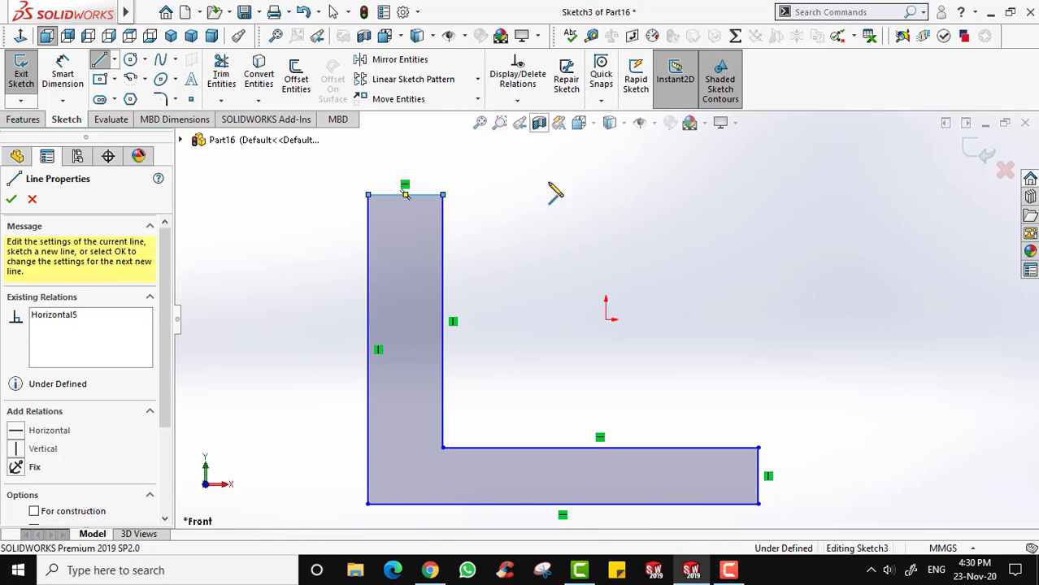
# Extrude the L-shaped profile 100 mm blind in each of the two directions from the sketch plane.
pyautogui.click(21, 73)
pyautogui.click(25, 120)
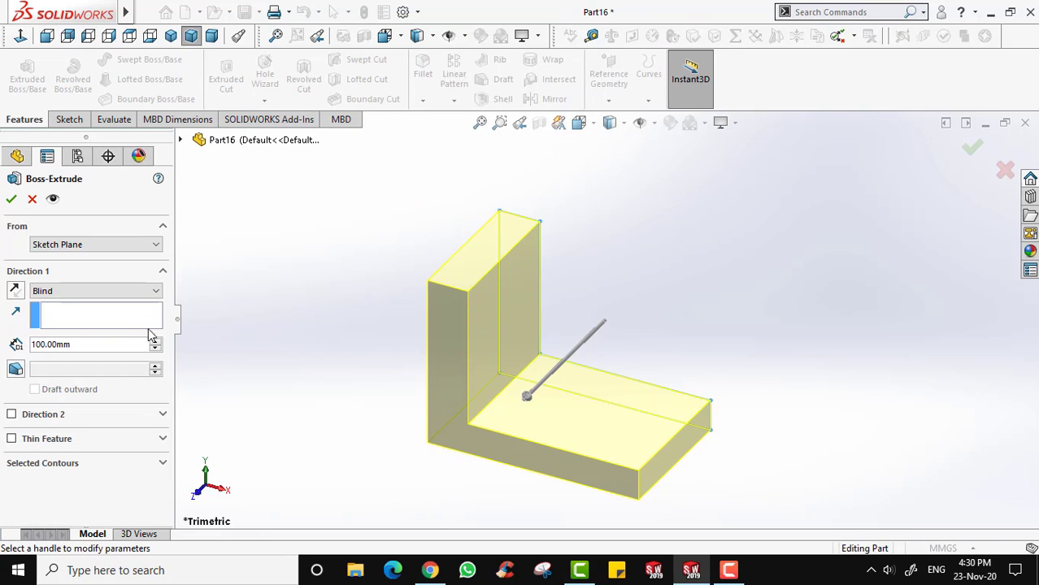
pyautogui.click(55, 412)
pyautogui.click(12, 199)
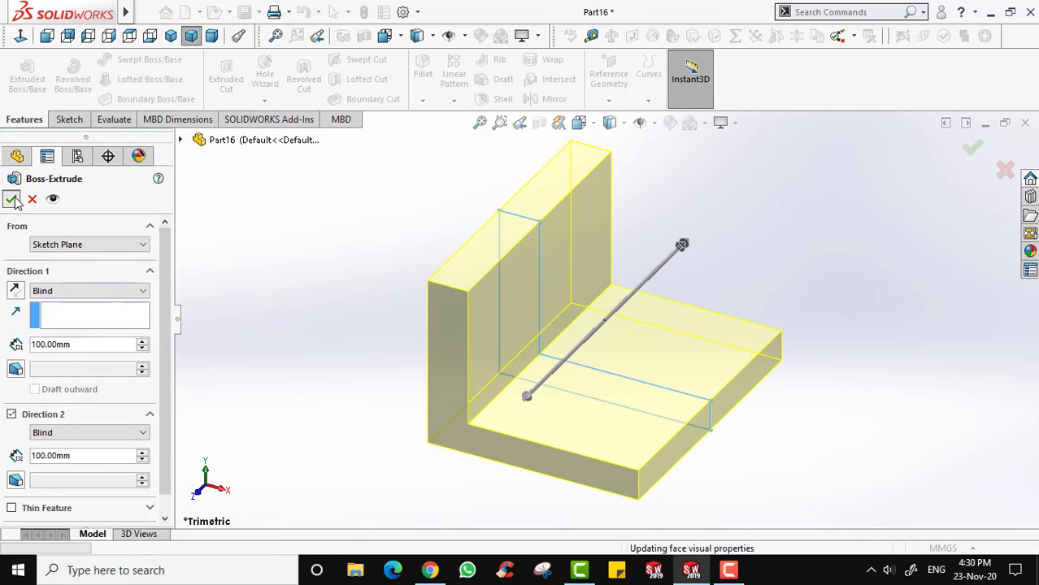
pyautogui.click(345, 199)
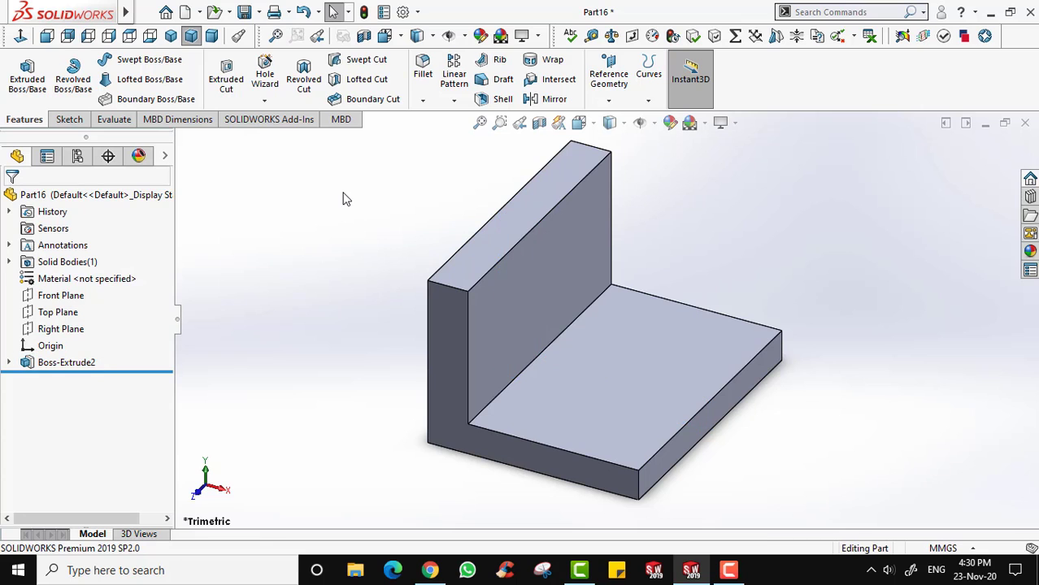
pyautogui.click(57, 295)
pyautogui.moveTo(842, 240); pyautogui.dragTo(628, 221, button='middle')
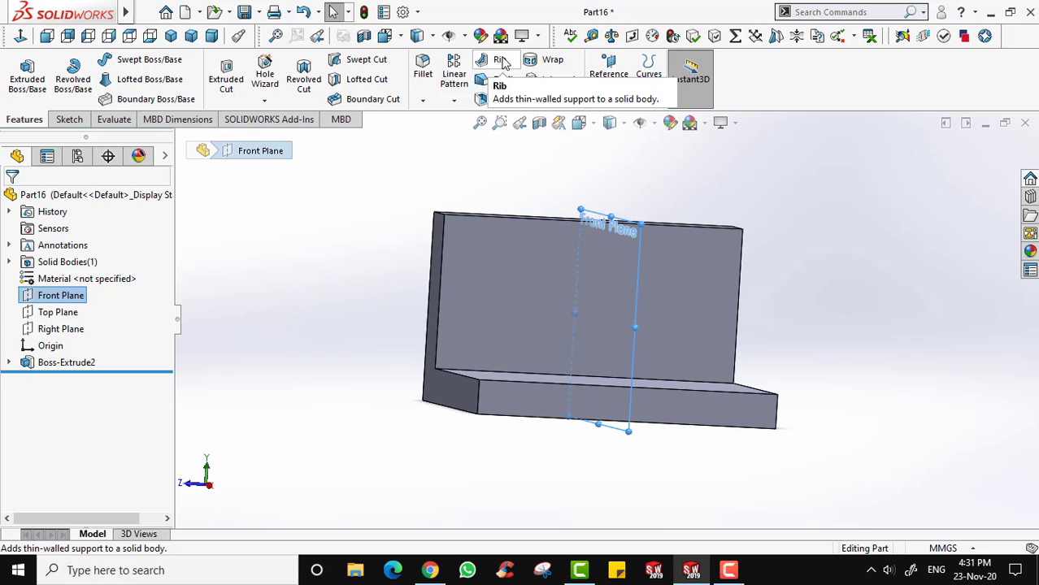
pyautogui.moveTo(505, 309); pyautogui.dragTo(580, 314, button='middle')
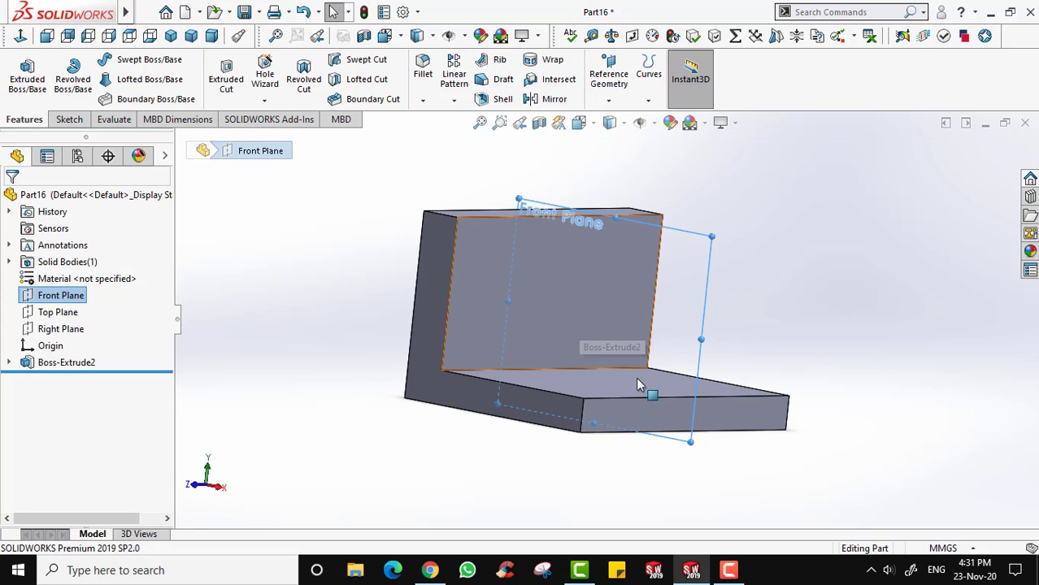
pyautogui.click(804, 280)
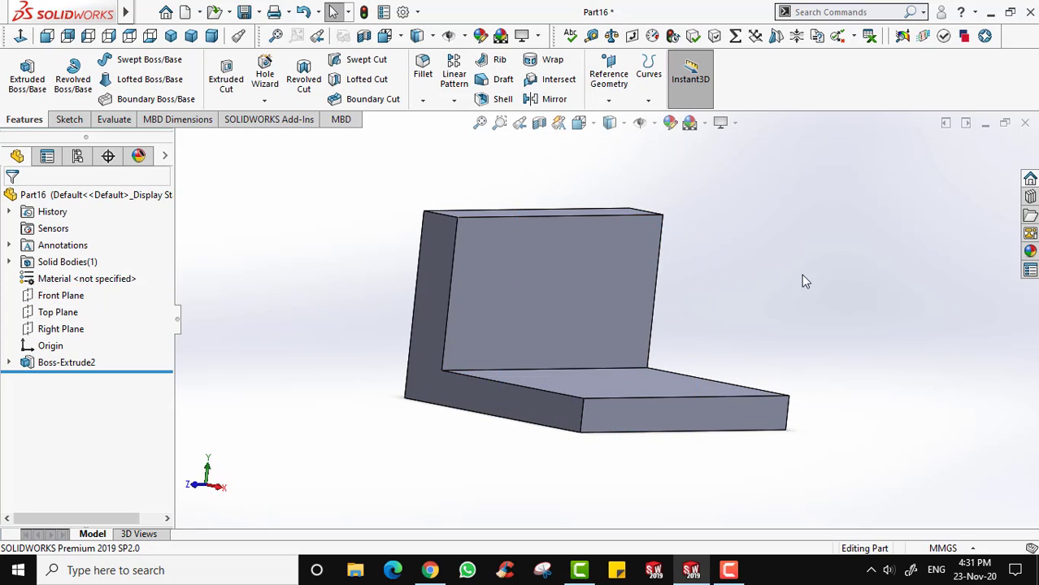
# Sketch a diagonal line on the Front Plane from the middle of the wall's inner face to the base's upper face.
pyautogui.click(58, 297)
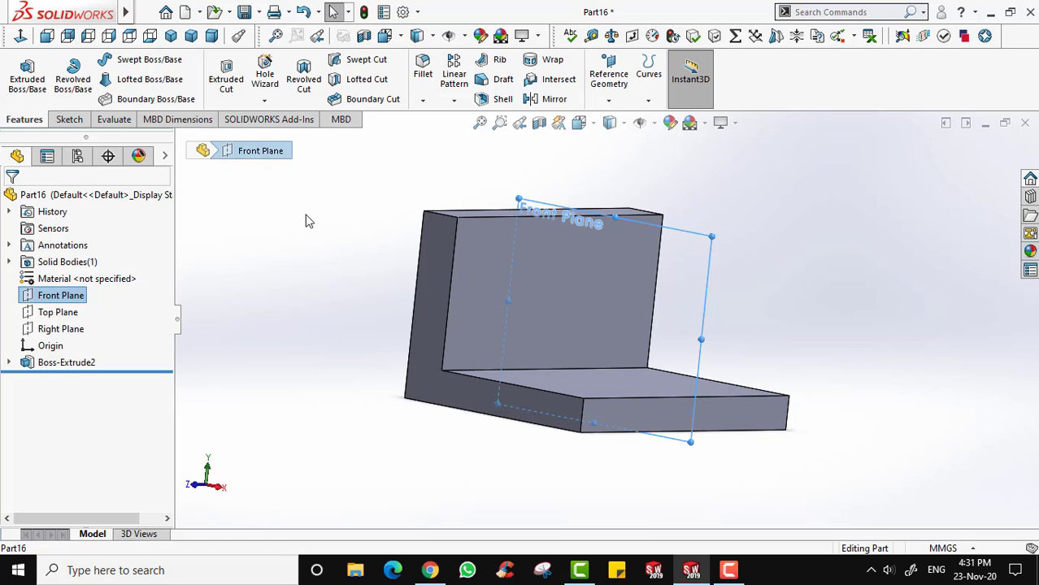
pyautogui.click(68, 119)
pyautogui.click(22, 73)
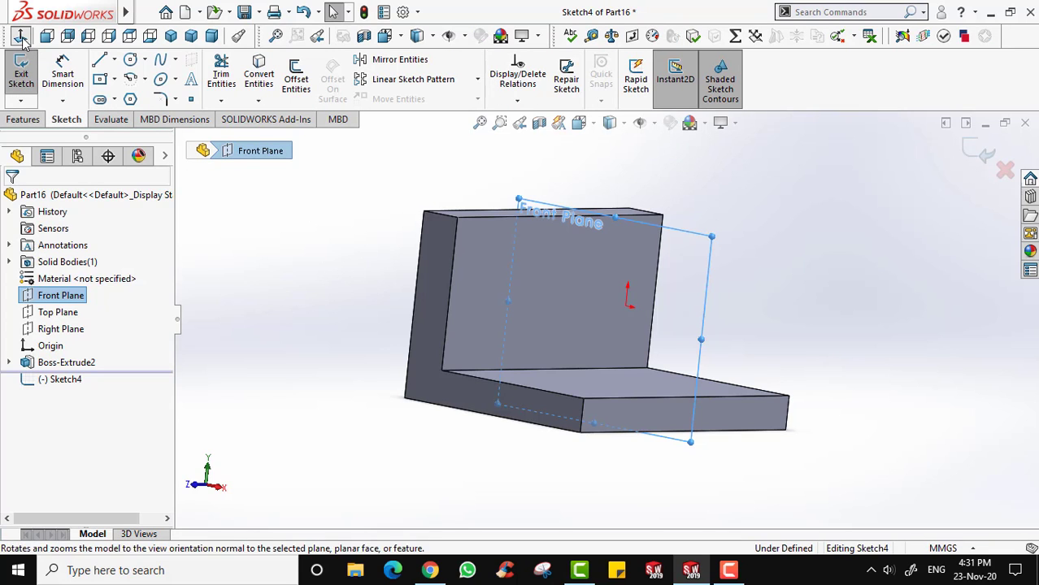
pyautogui.click(46, 36)
pyautogui.click(100, 59)
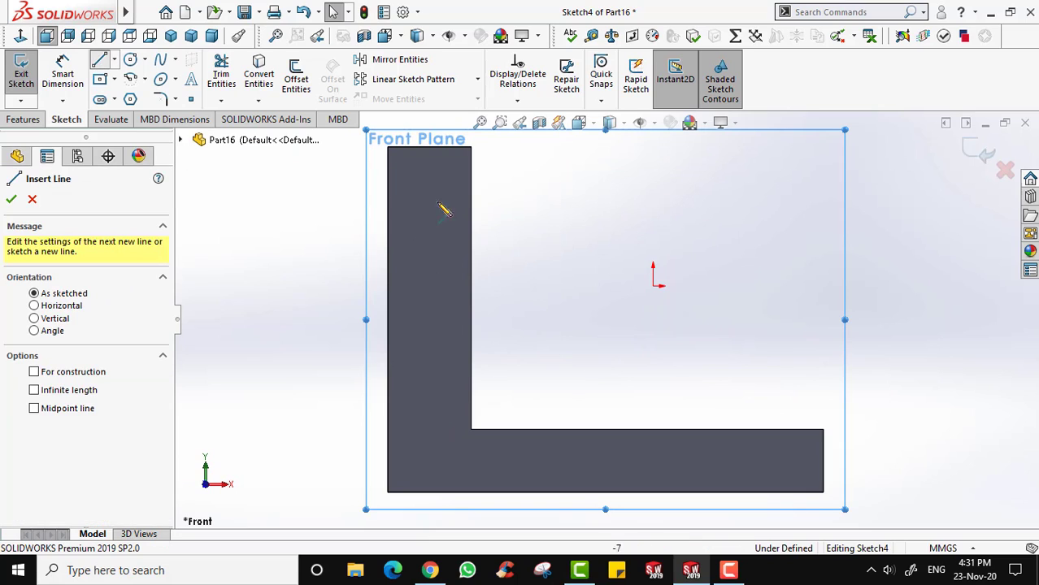
pyautogui.click(471, 289)
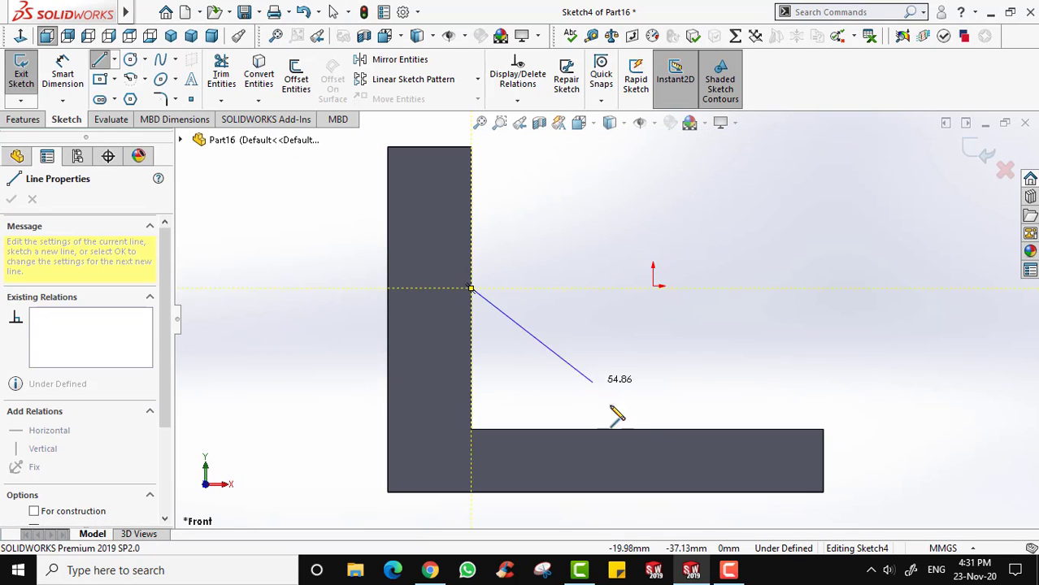
pyautogui.click(653, 429)
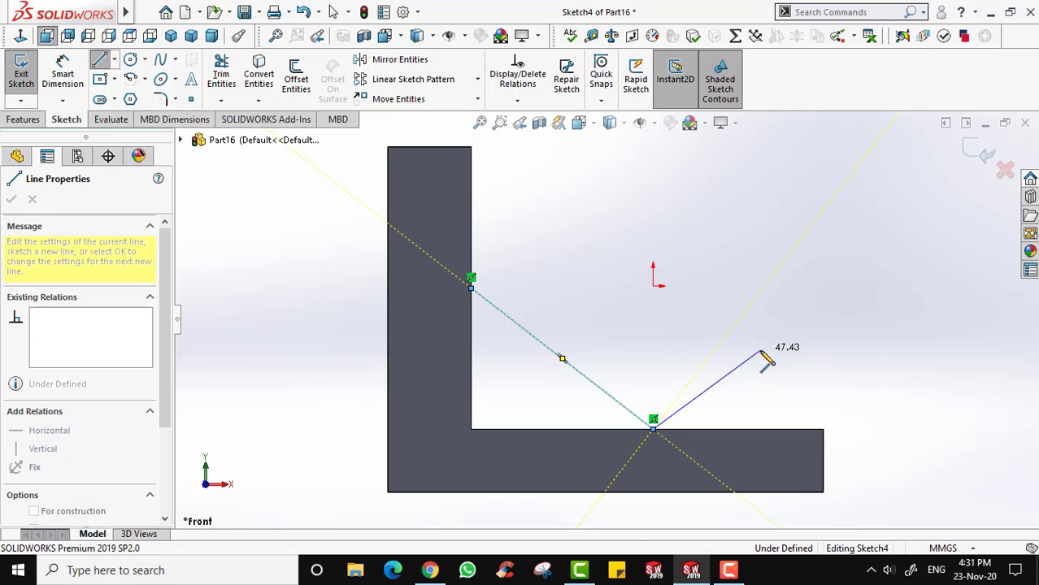
pyautogui.press('Escape')
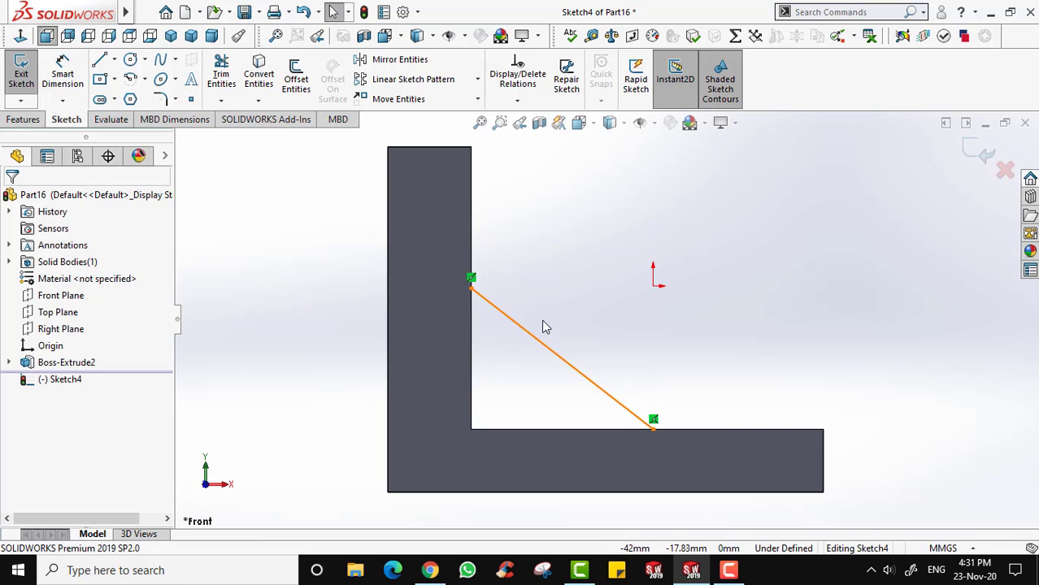
pyautogui.click(21, 73)
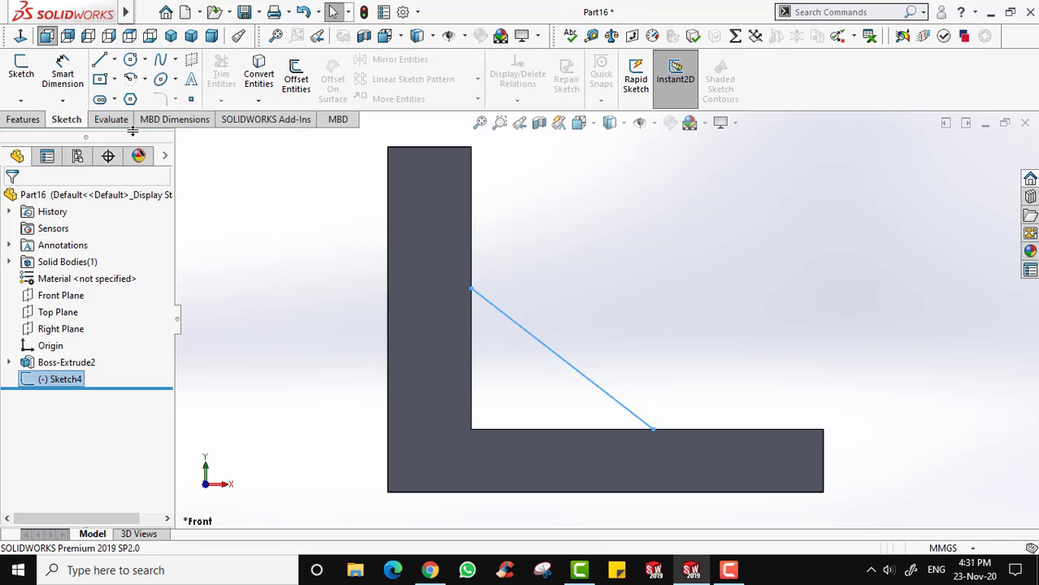
# Create a 20 mm thick Rib from the diagonal line sketch, with the thickness applied to both sides.
pyautogui.click(34, 122)
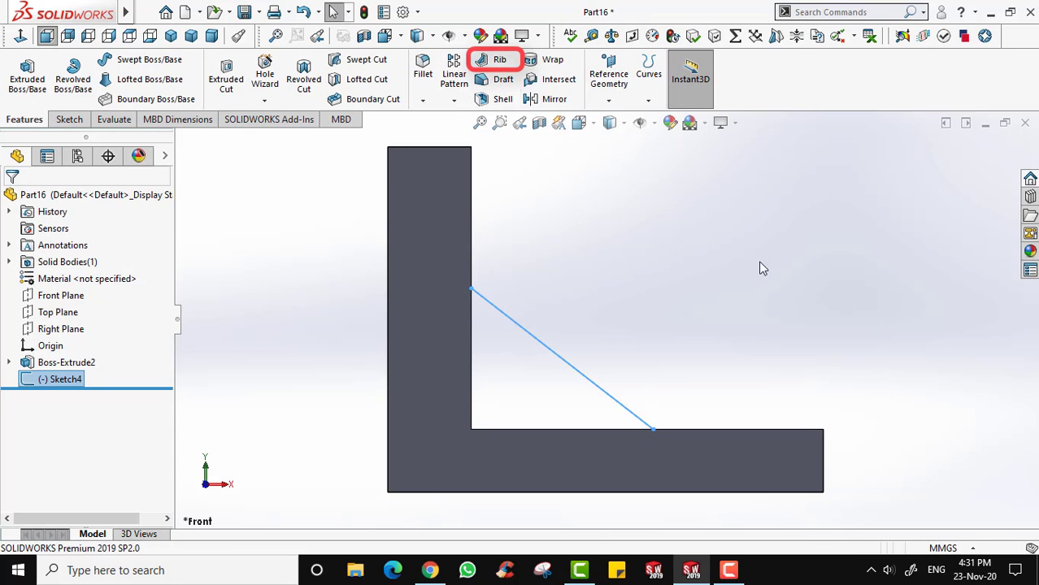
pyautogui.moveTo(758, 267); pyautogui.dragTo(664, 329, button='middle')
pyautogui.click(499, 60)
pyautogui.click(576, 323)
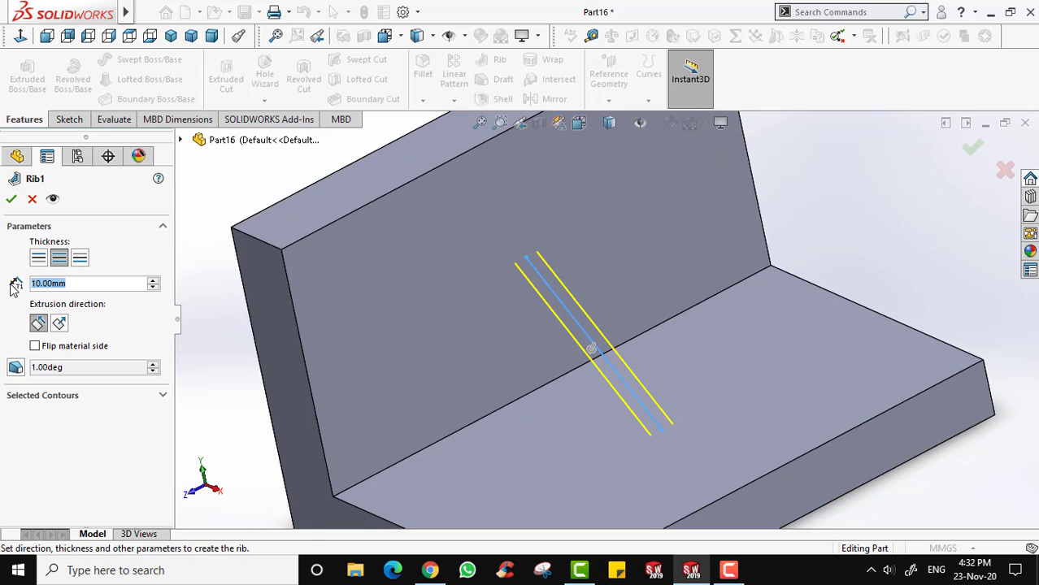
pyautogui.write('20')
pyautogui.press('Return')
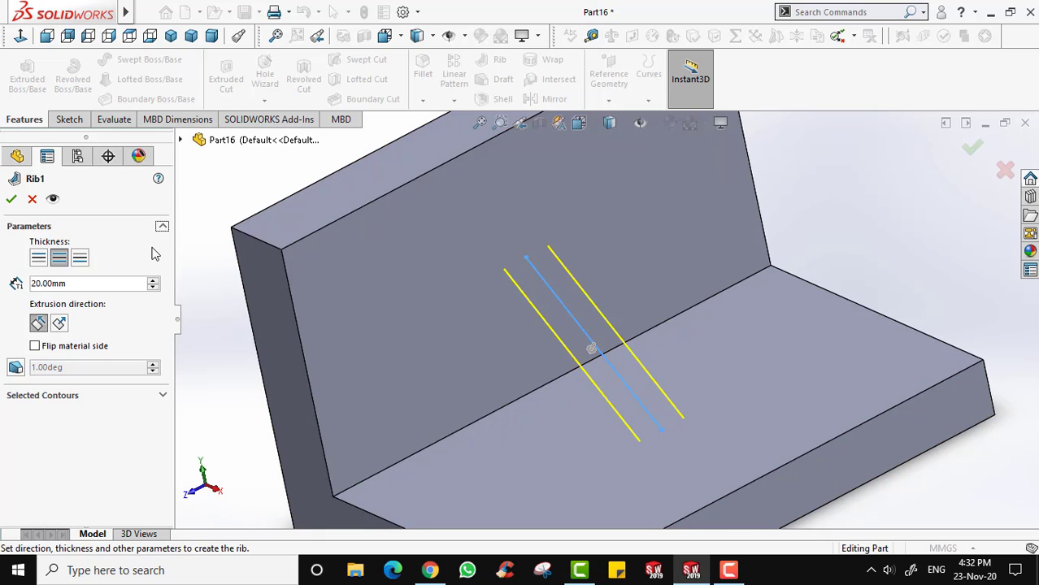
pyautogui.click(12, 199)
pyautogui.moveTo(666, 325); pyautogui.dragTo(572, 274, button='middle')
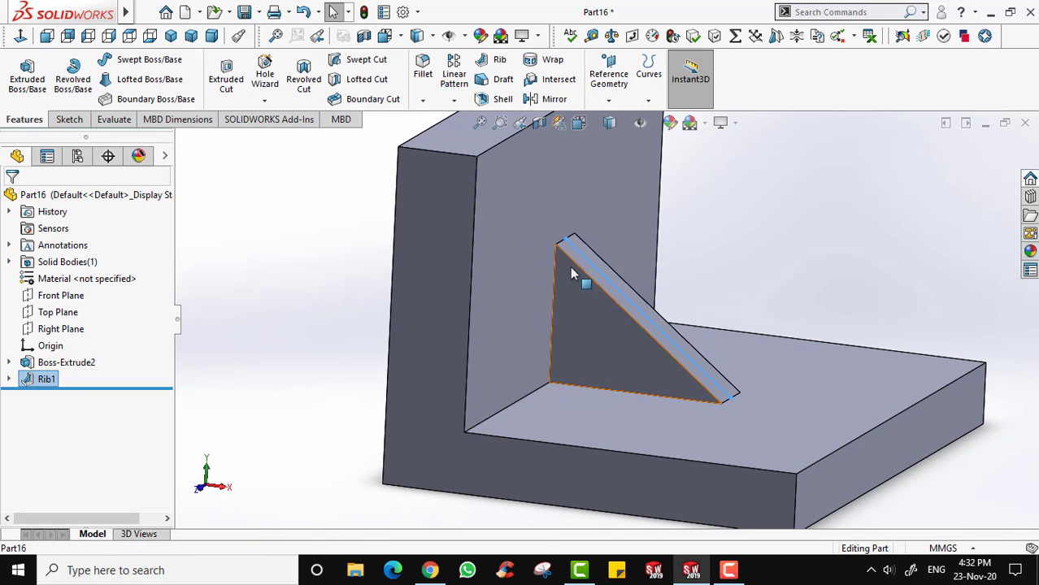
pyautogui.moveTo(655, 340); pyautogui.dragTo(539, 390, button='middle')
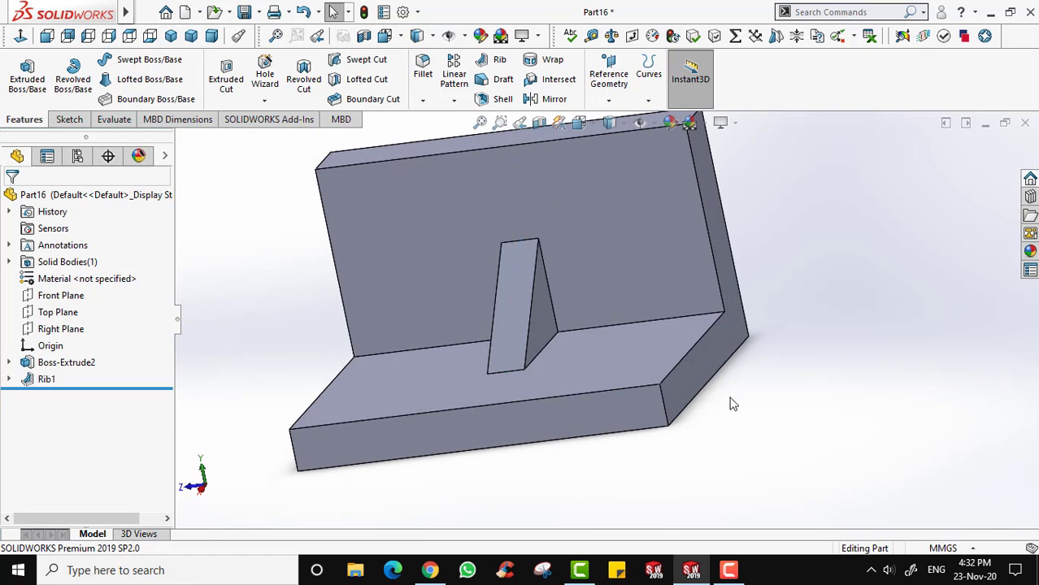
pyautogui.moveTo(730, 399); pyautogui.dragTo(696, 440, button='middle')
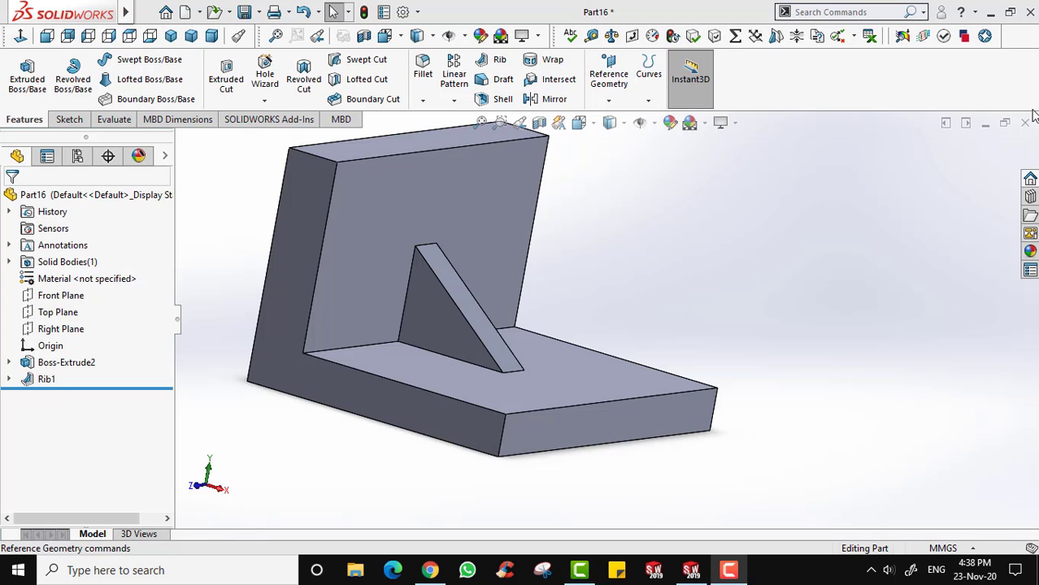
# Delete the rib, the L-shaped extrusion and their sketches to empty the part.
pyautogui.click(45, 379)
pyautogui.press('Delete')
pyautogui.press('Return')
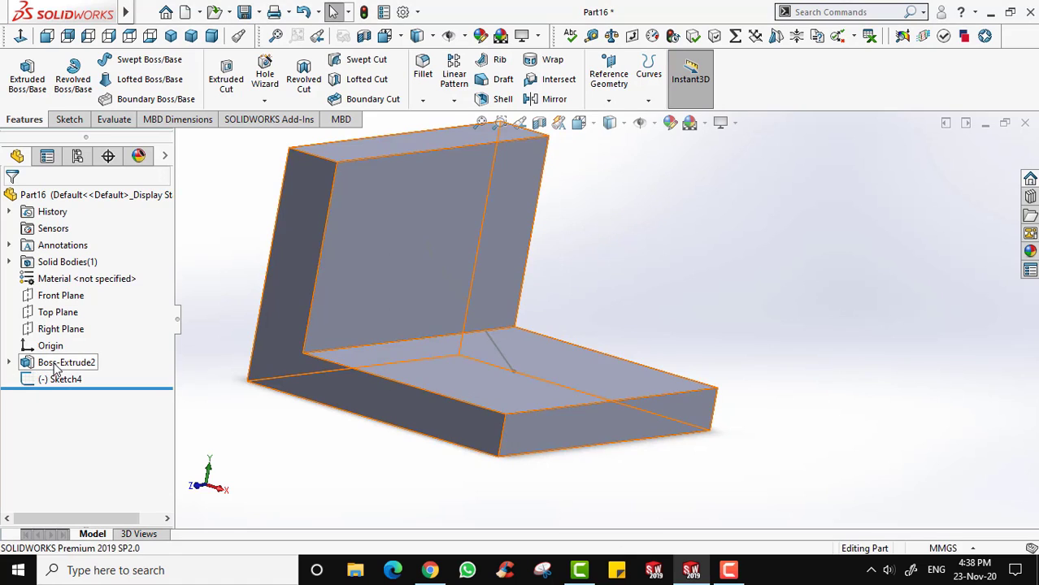
pyautogui.click(57, 362)
pyautogui.press('Delete')
pyautogui.press('Return')
pyautogui.click(59, 348)
pyautogui.press('Delete')
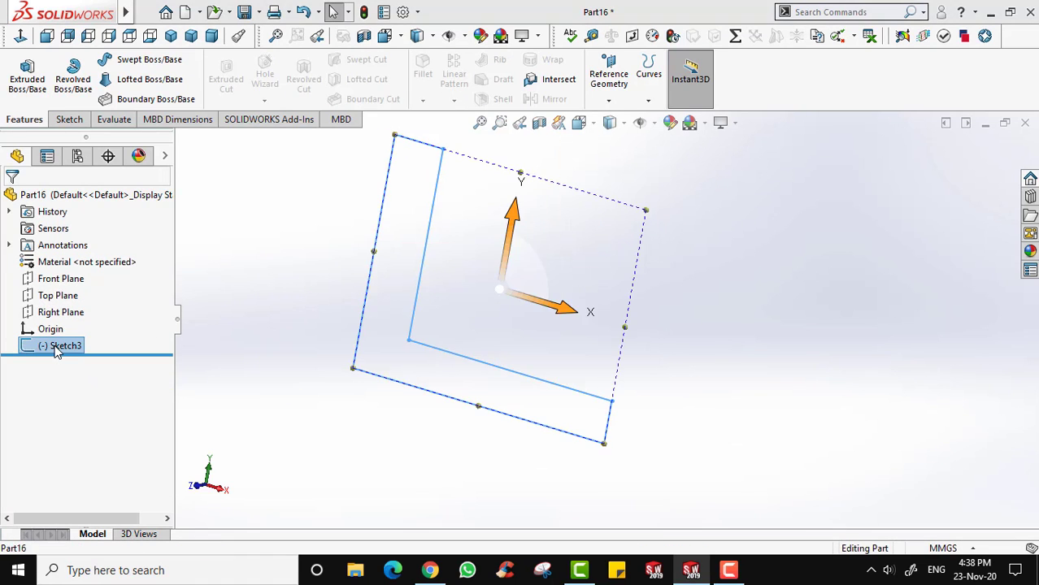
pyautogui.press('Return')
# Sketch a center rectangle on the Front Plane, centred on the origin.
pyautogui.click(69, 119)
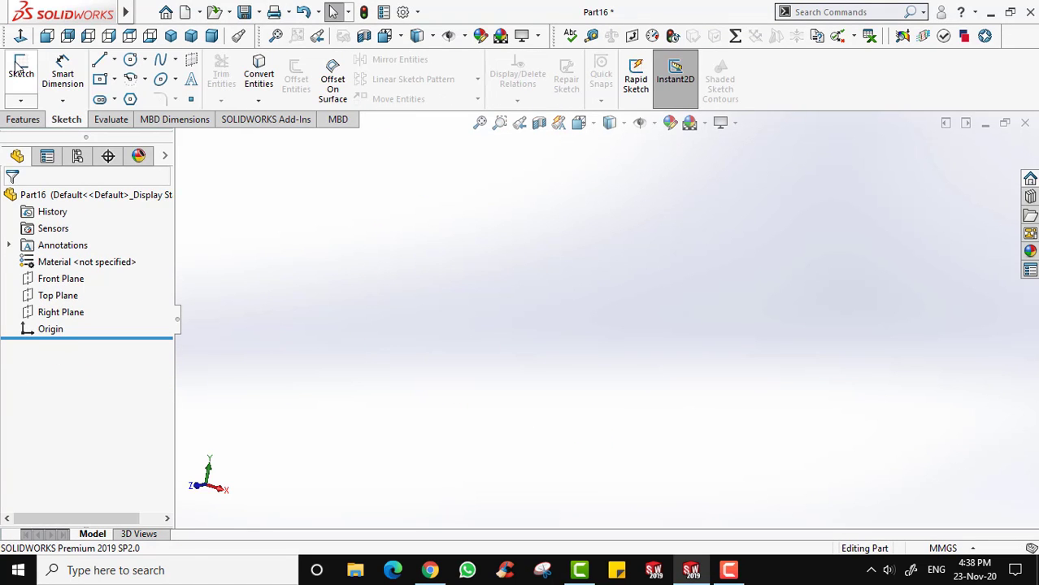
pyautogui.click(21, 74)
pyautogui.click(404, 160)
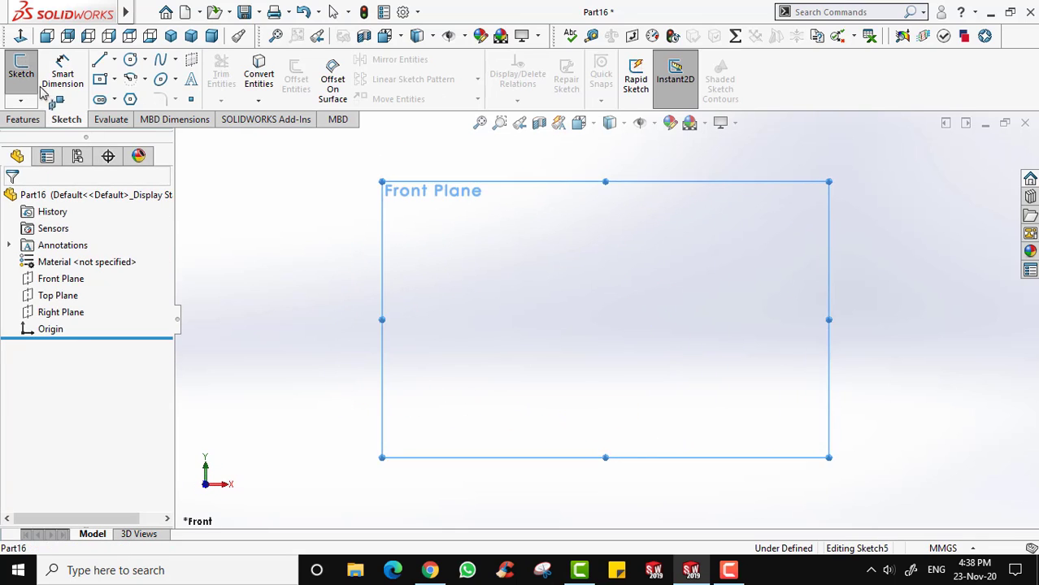
pyautogui.click(99, 78)
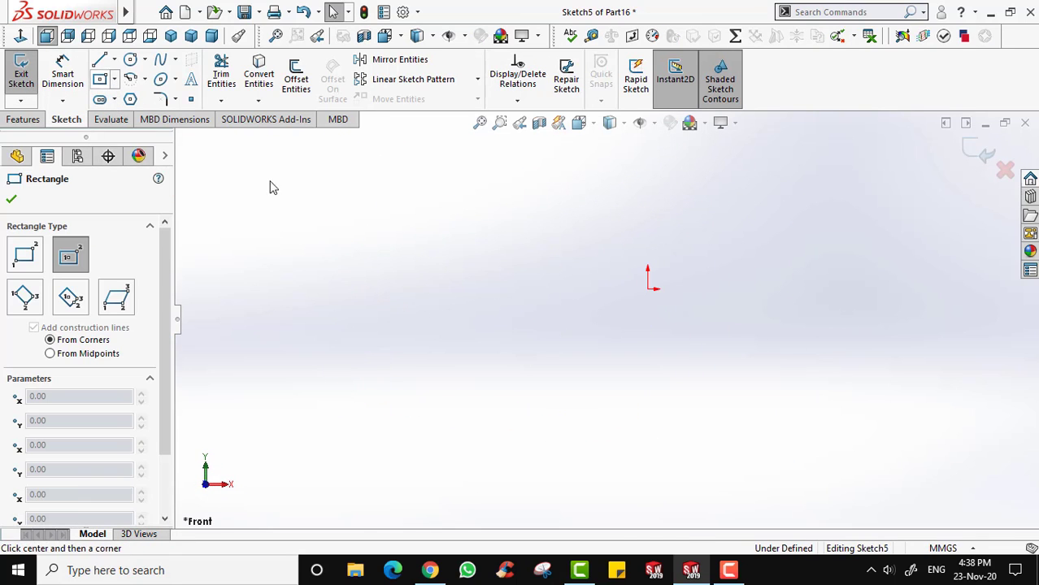
pyautogui.click(648, 289)
pyautogui.click(849, 444)
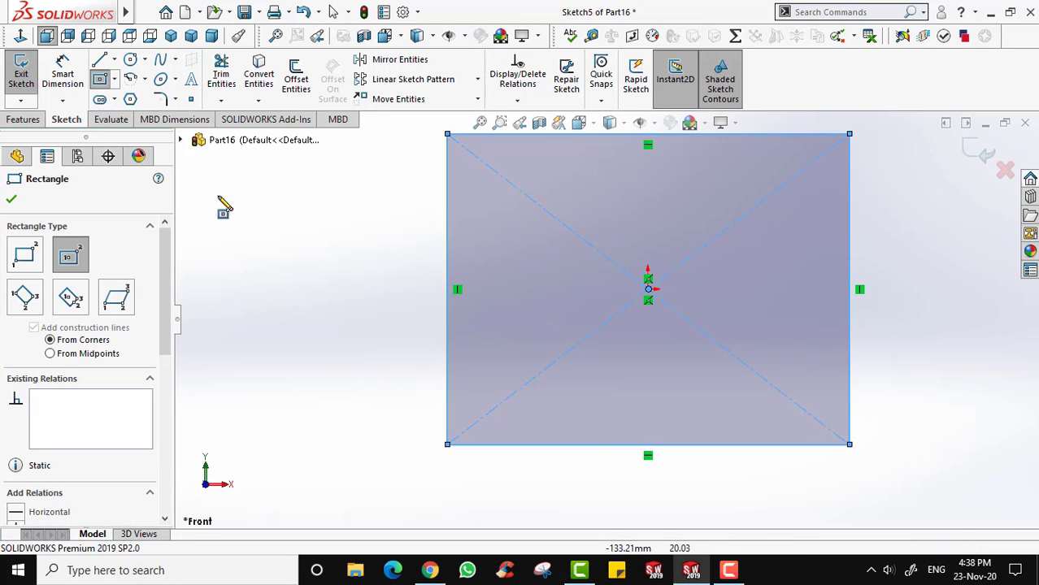
pyautogui.click(21, 74)
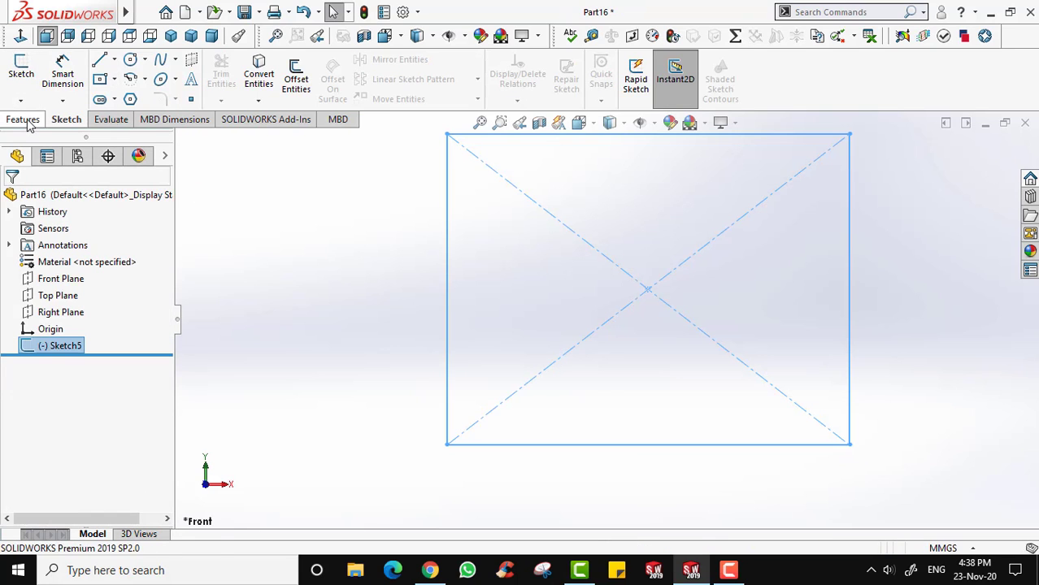
# Extrude the center rectangle sketch to a blind depth of 200 mm.
pyautogui.scroll(-1, 871, 176)
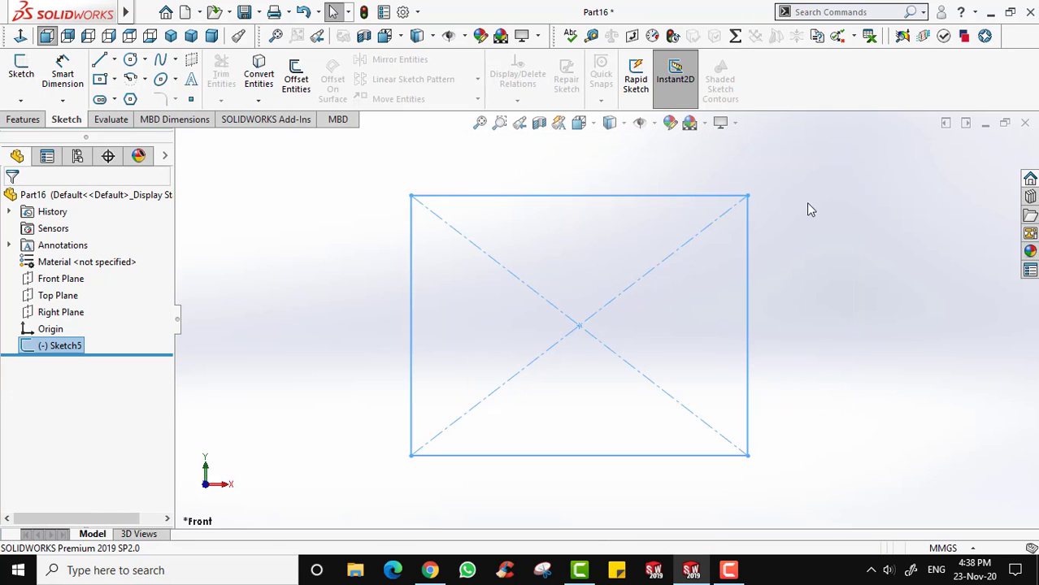
pyautogui.click(23, 119)
pyautogui.click(27, 75)
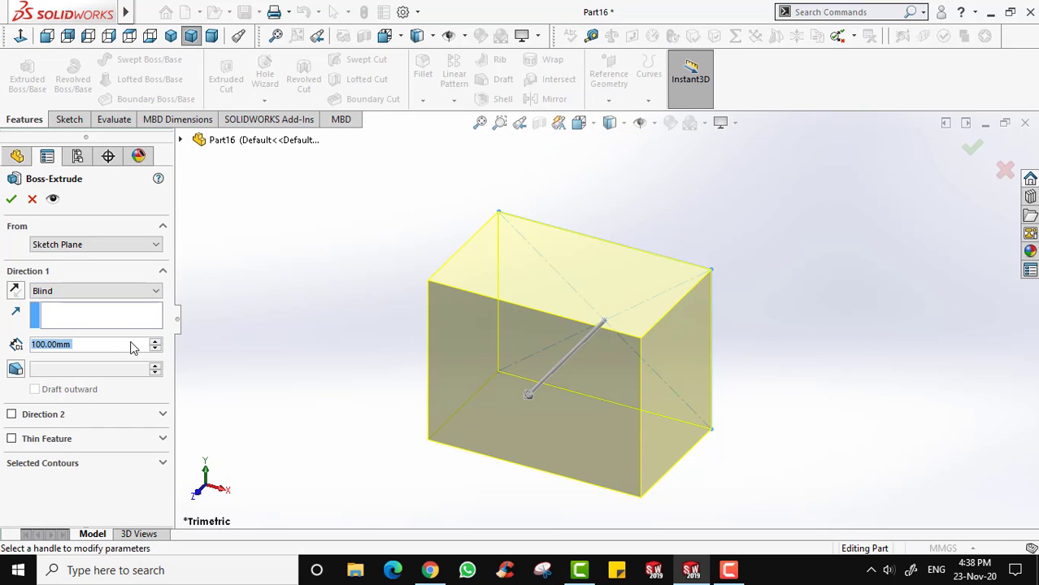
pyautogui.write('200')
pyautogui.press('Return')
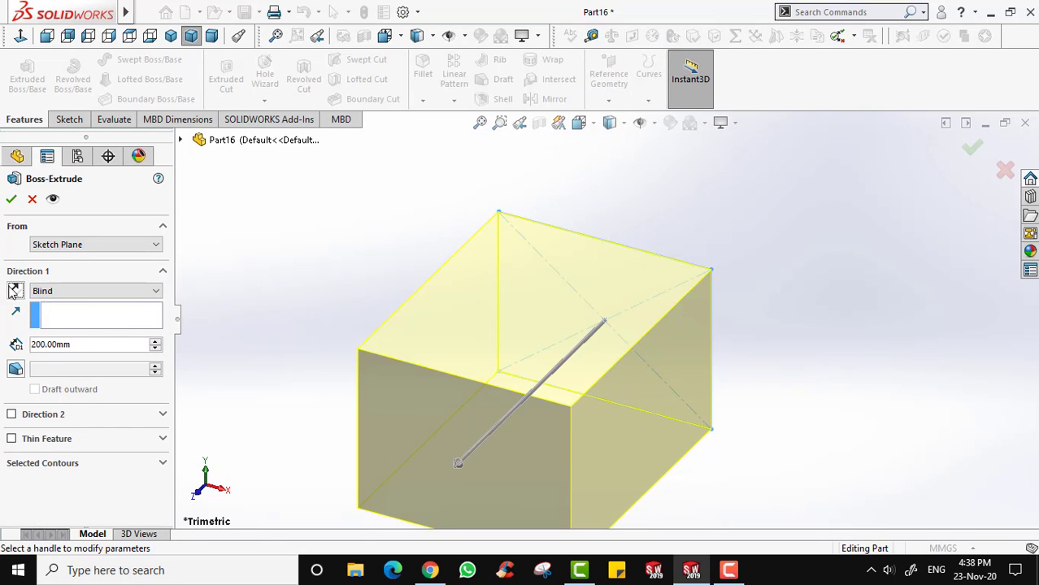
pyautogui.click(10, 199)
pyautogui.scroll(3, 568, 269)
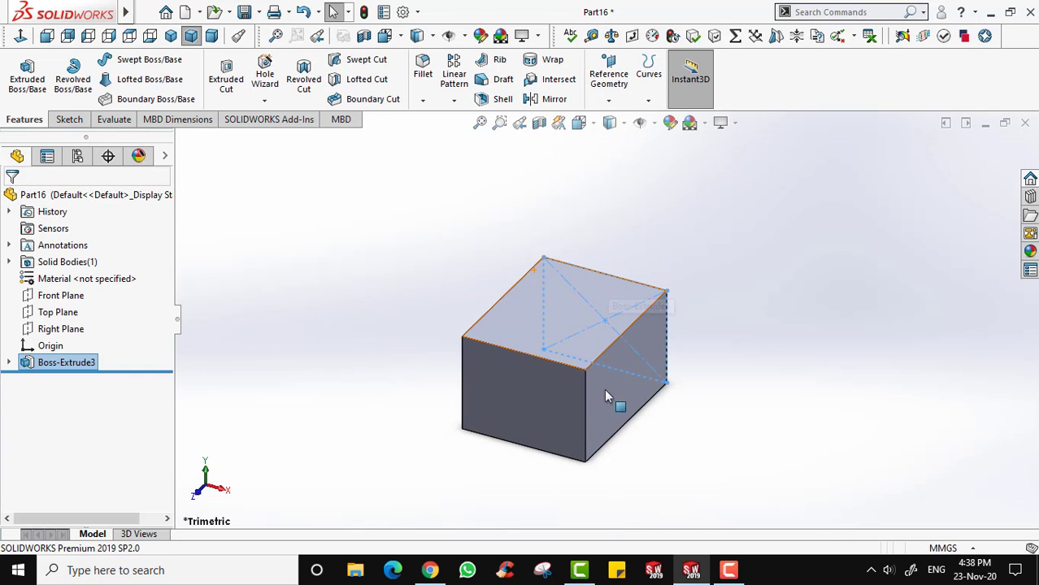
pyautogui.click(789, 302)
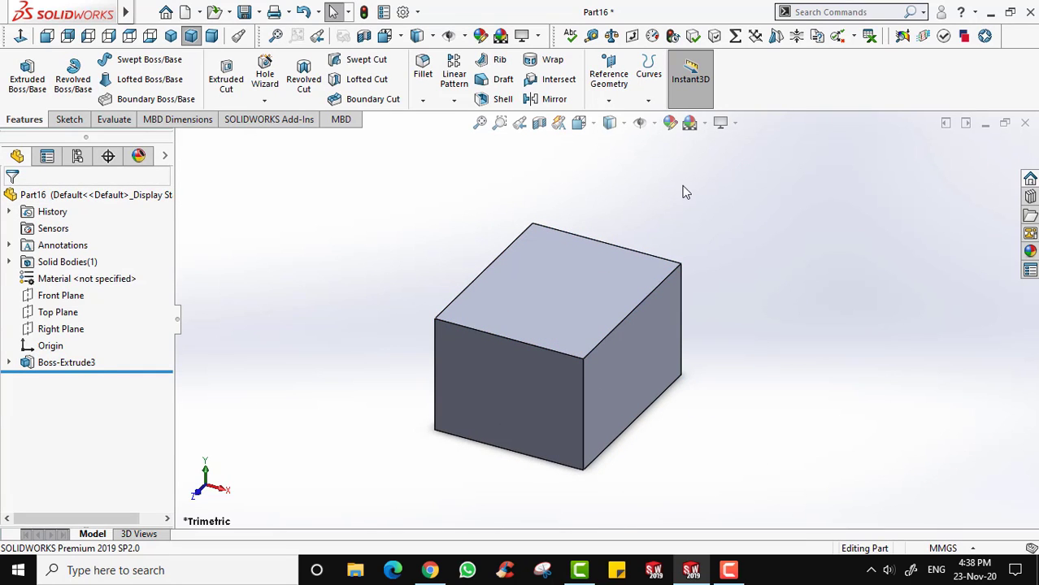
# Start a Shell on the block with its upper face as the face to remove, and turn on the preview.
pyautogui.click(505, 101)
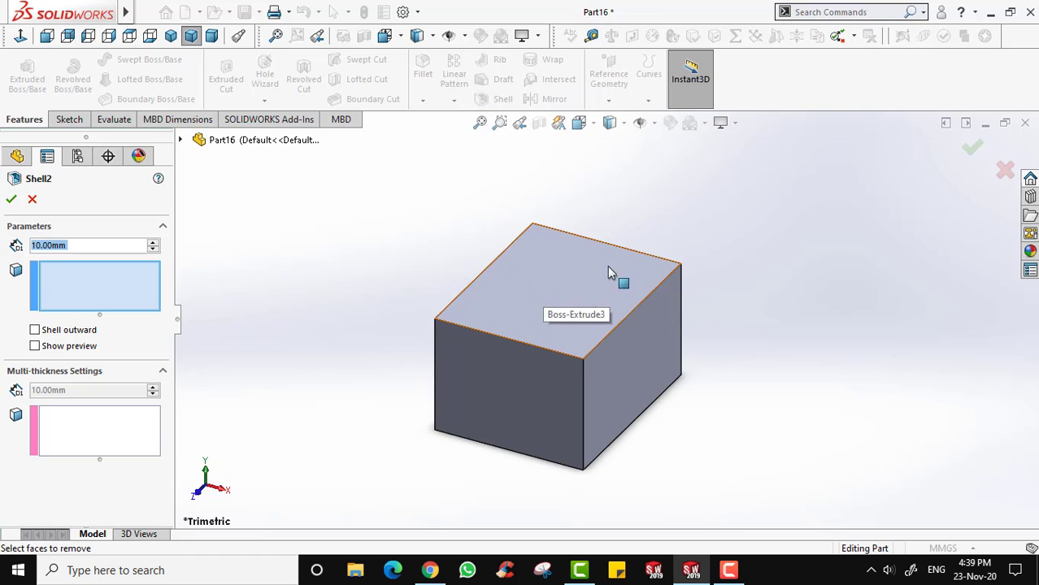
pyautogui.click(575, 275)
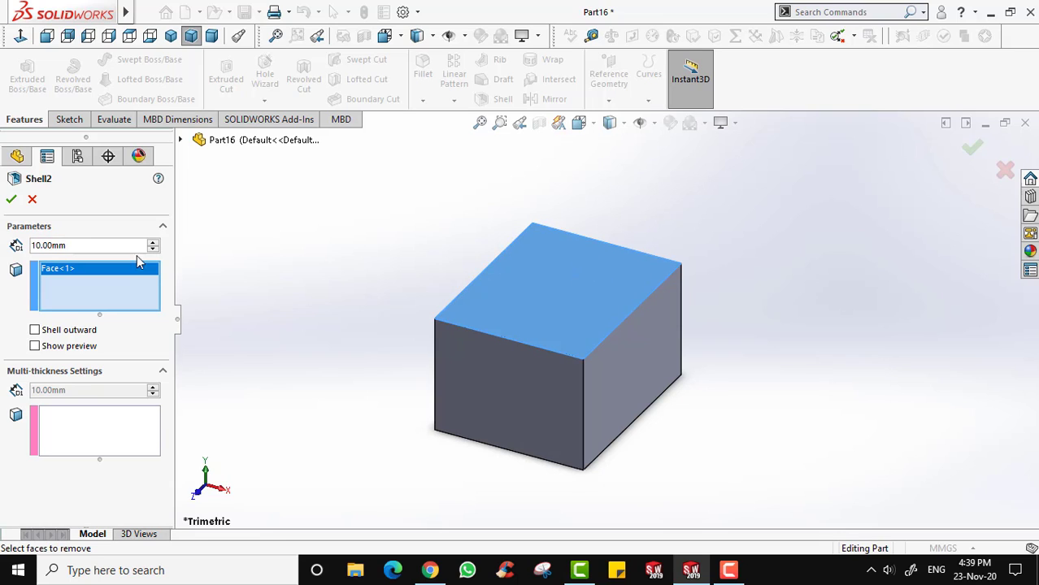
pyautogui.click(80, 245)
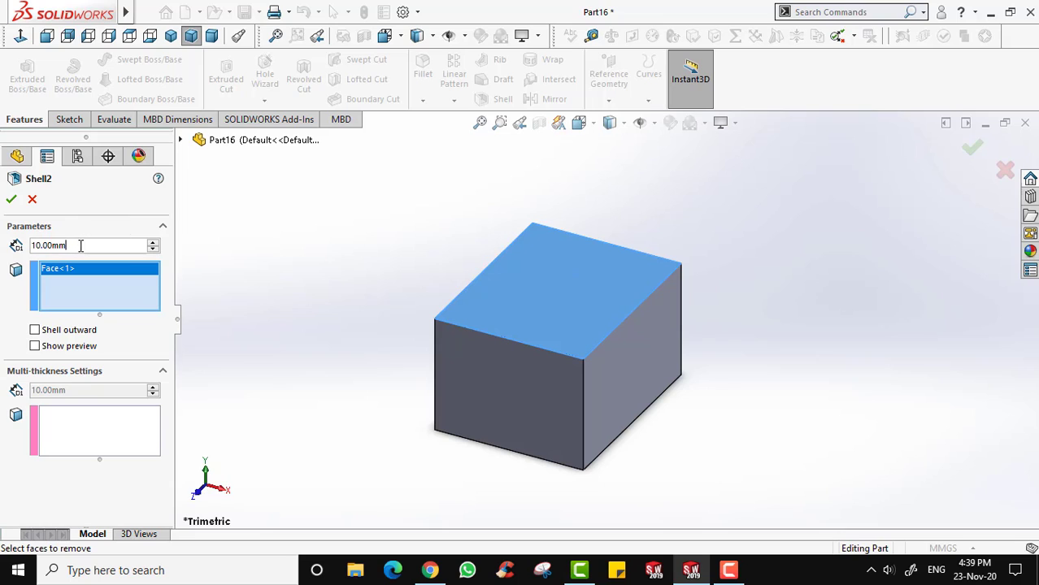
pyautogui.click(69, 346)
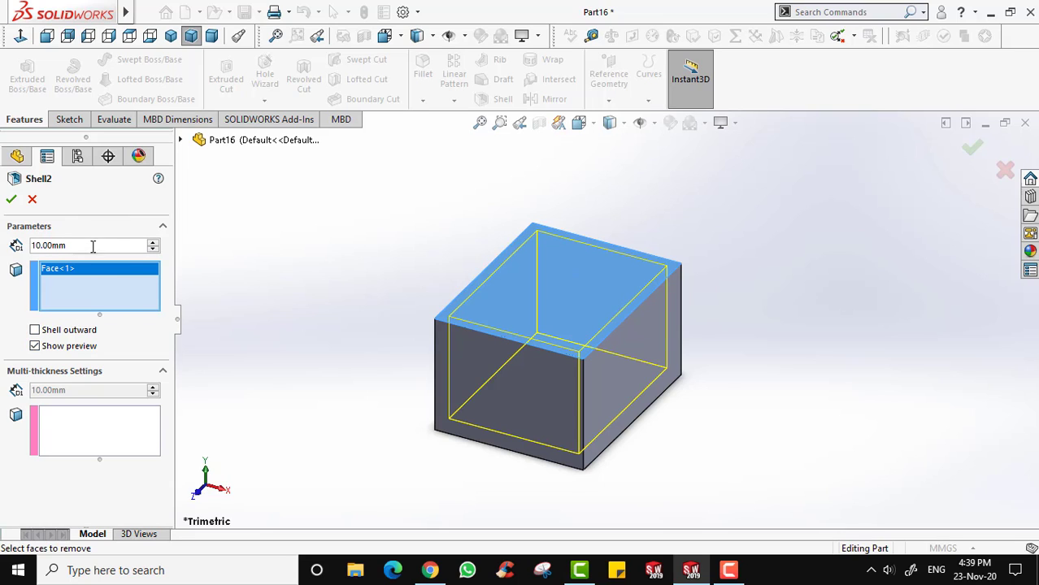
pyautogui.click(50, 349)
pyautogui.click(63, 350)
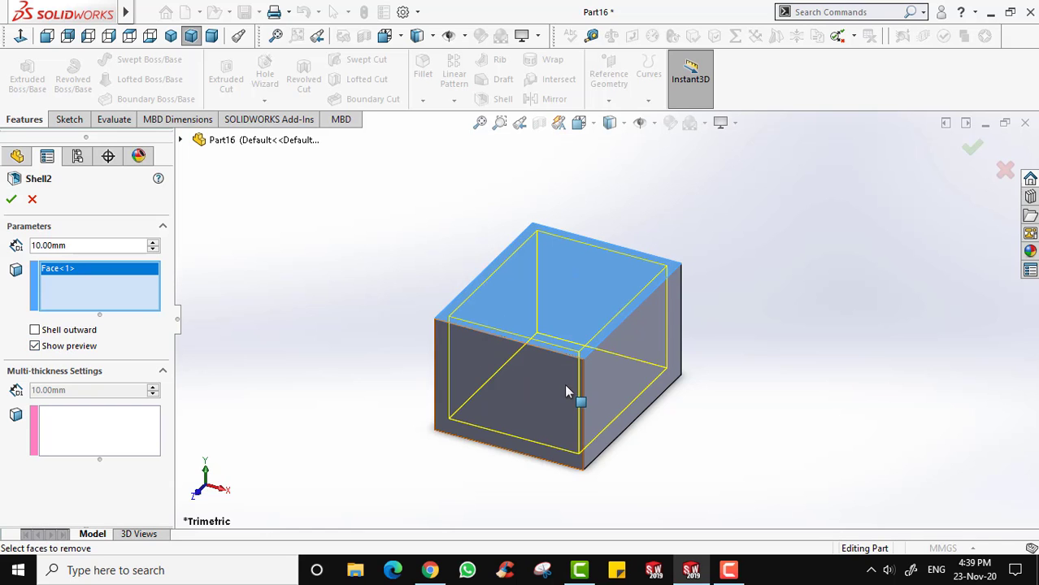
# Set the shell's wall thickness to 5 mm and create it.
pyautogui.moveTo(568, 394); pyautogui.dragTo(488, 382, button='middle')
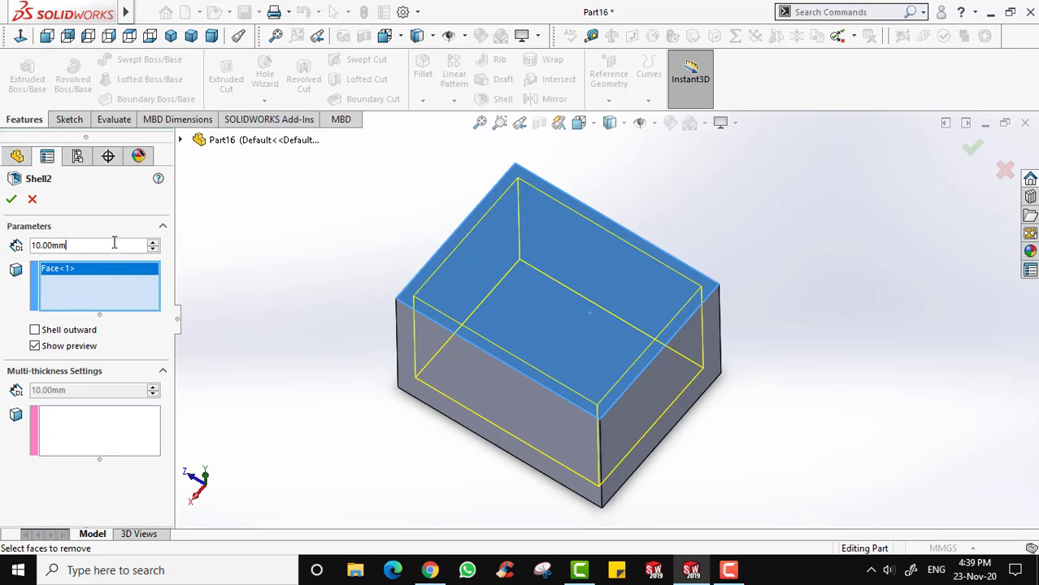
pyautogui.write('5')
pyautogui.press('Return')
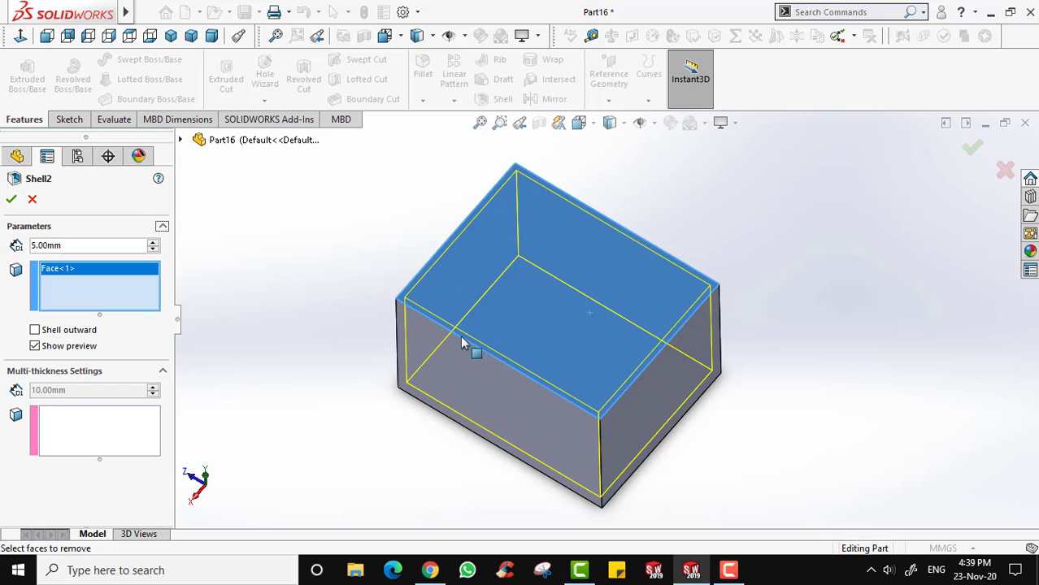
pyautogui.click(12, 200)
pyautogui.moveTo(343, 318); pyautogui.dragTo(744, 394, button='middle')
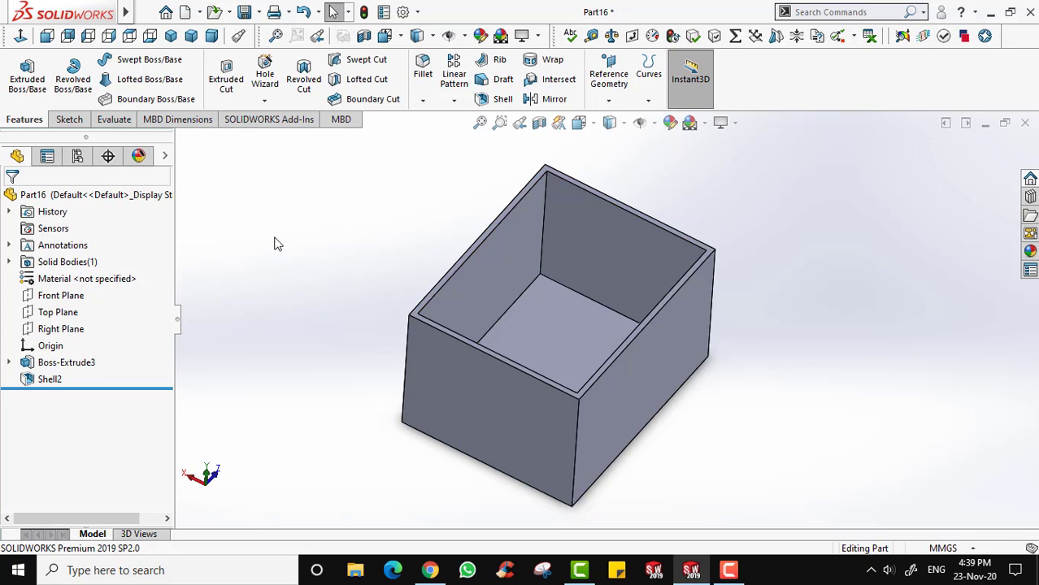
pyautogui.moveTo(709, 351); pyautogui.dragTo(712, 408, button='middle')
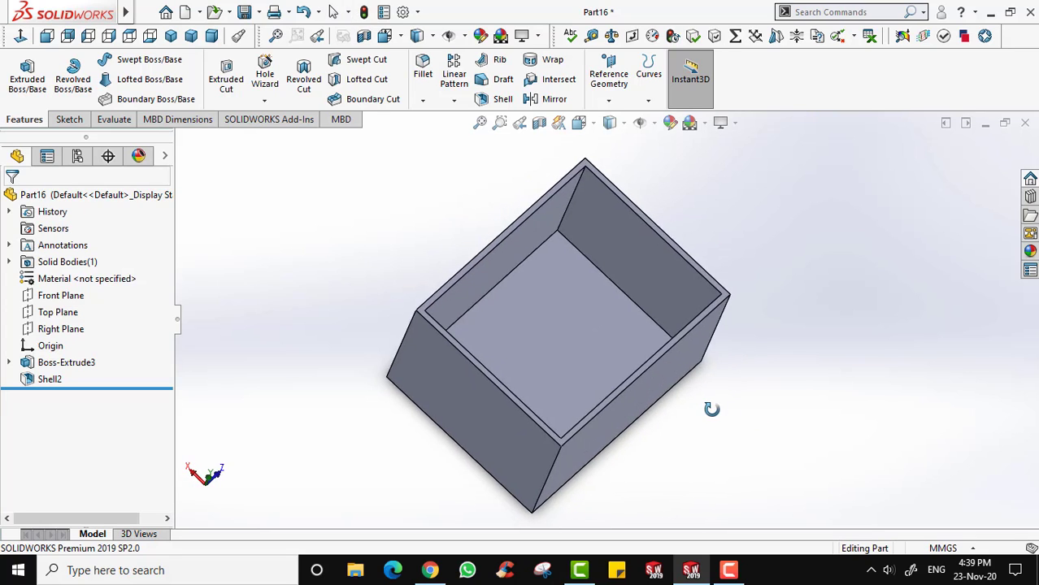
# Edit the shell to also remove the block's underside, opposite the open upper face.
pyautogui.click(56, 382)
pyautogui.rightClick(50, 379)
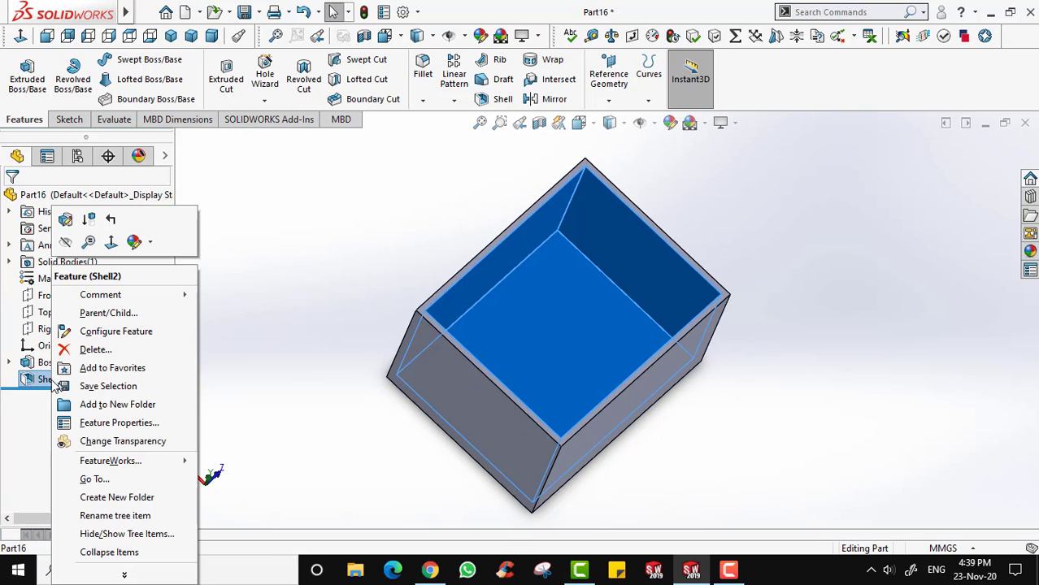
pyautogui.click(67, 224)
pyautogui.click(90, 277)
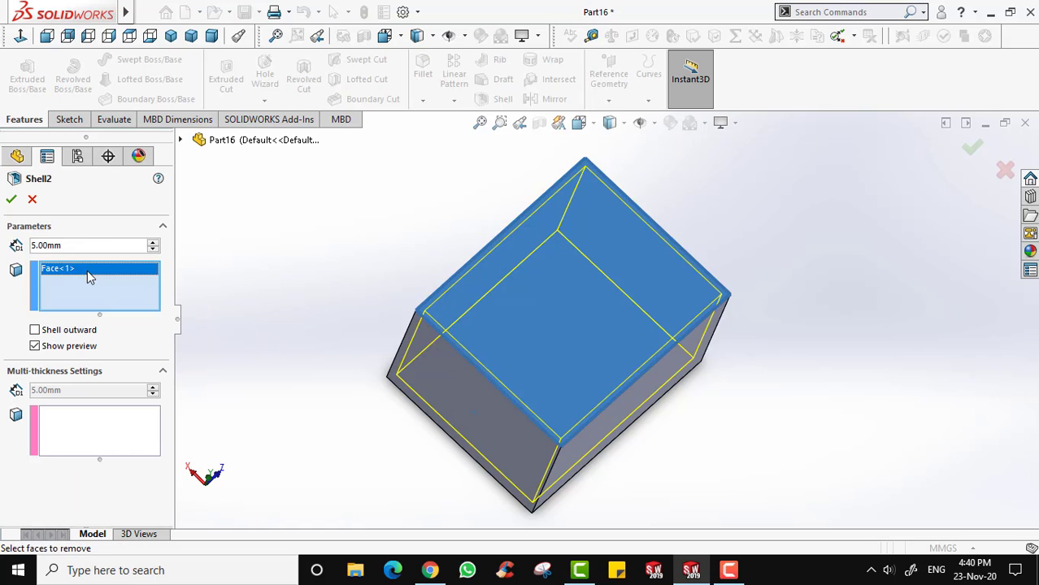
pyautogui.moveTo(577, 350); pyautogui.dragTo(651, 297, button='middle')
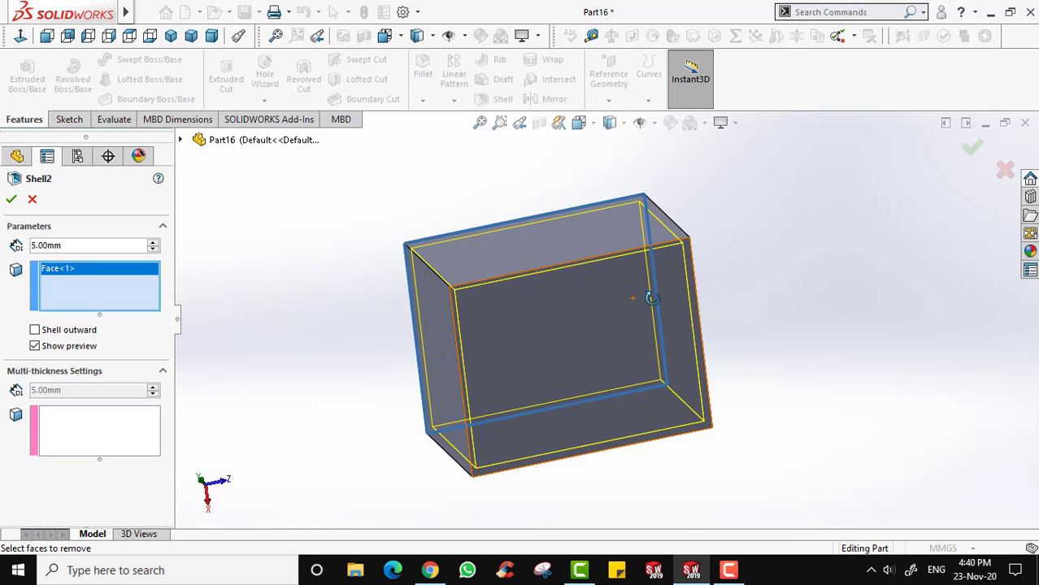
pyautogui.click(598, 361)
pyautogui.moveTo(603, 353); pyautogui.dragTo(675, 403, button='middle')
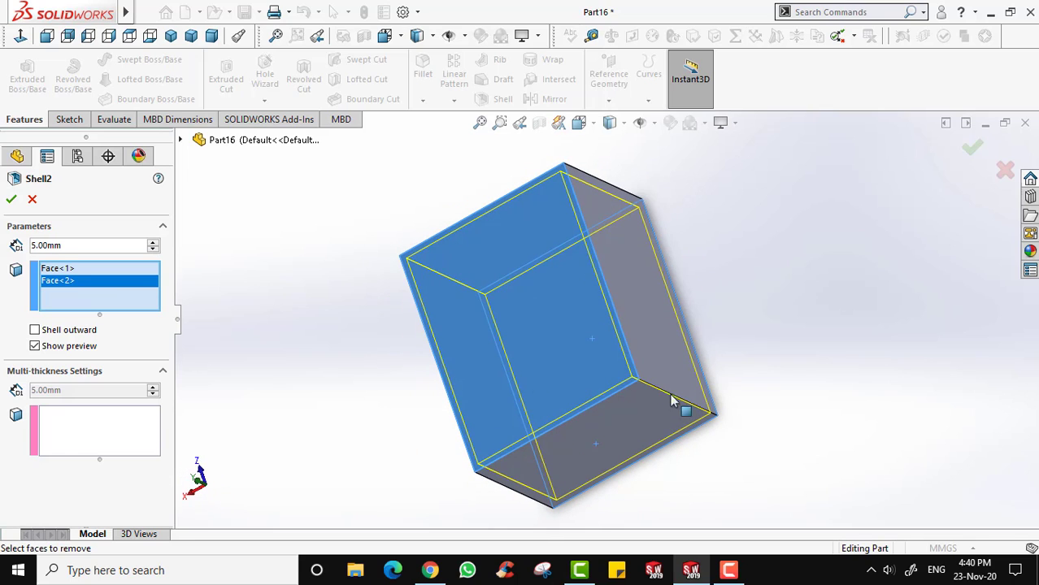
pyautogui.click(10, 199)
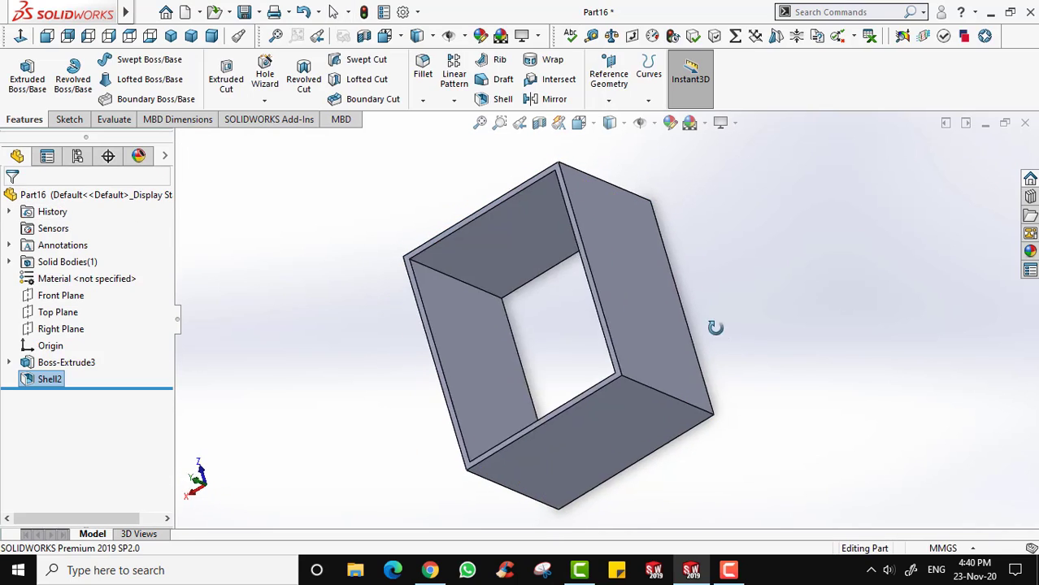
pyautogui.moveTo(716, 325); pyautogui.dragTo(461, 326, button='middle')
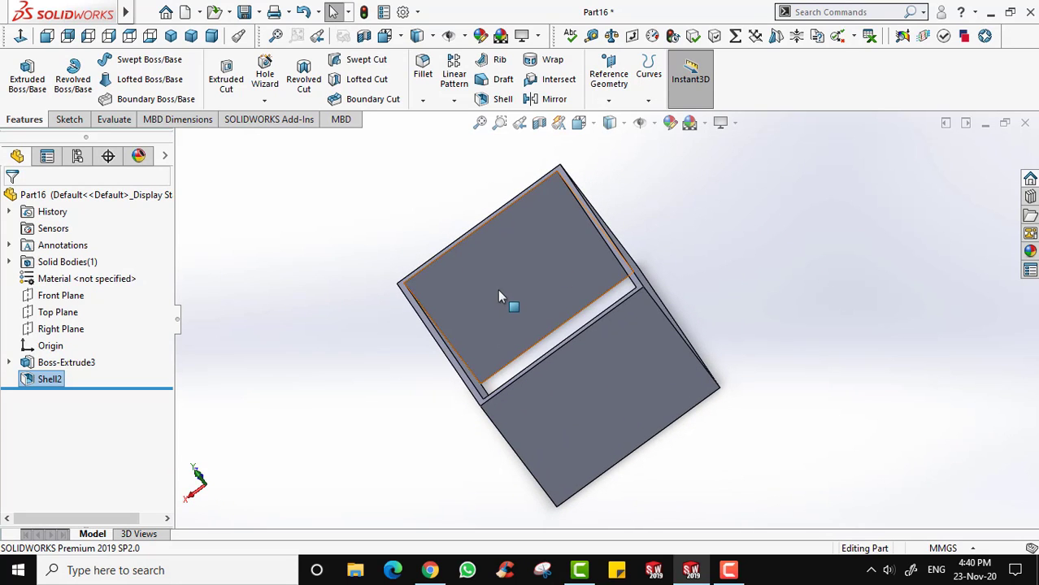
pyautogui.moveTo(630, 412); pyautogui.dragTo(622, 376, button='middle')
pyautogui.moveTo(671, 309); pyautogui.dragTo(598, 360, button='middle')
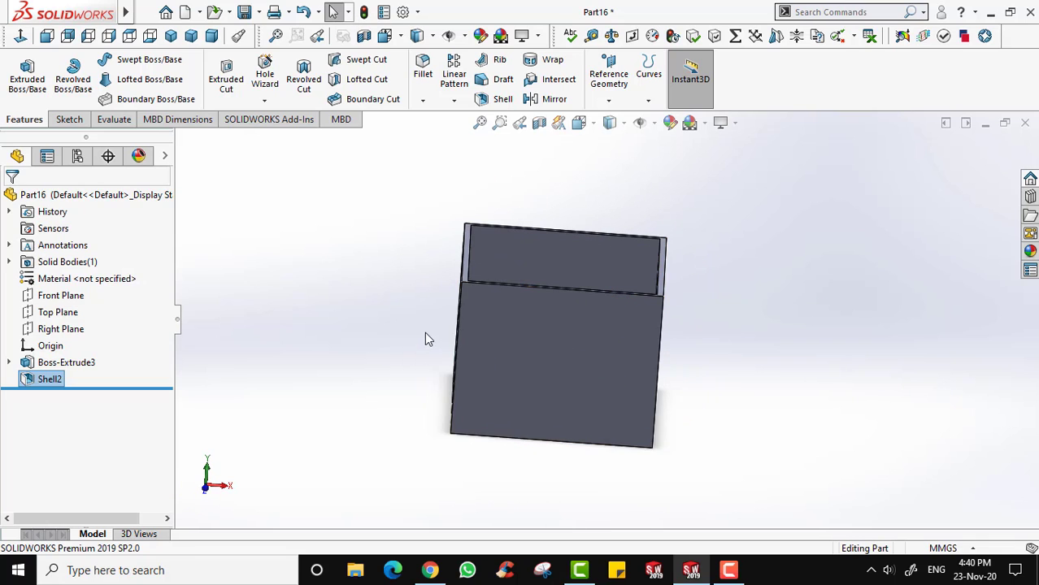
pyautogui.moveTo(425, 337); pyautogui.dragTo(417, 434, button='middle')
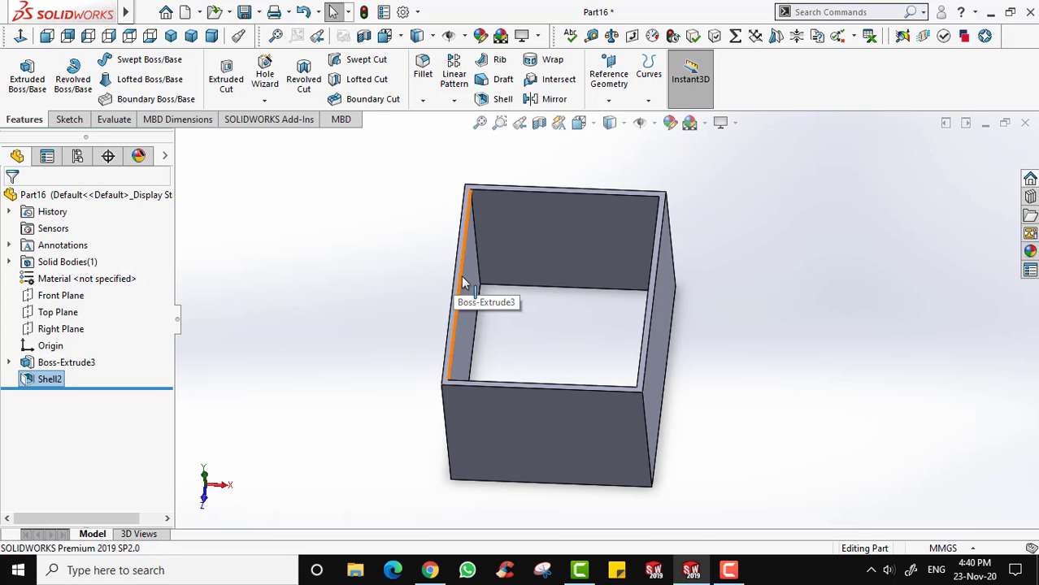
pyautogui.moveTo(540, 318); pyautogui.dragTo(638, 395, button='middle')
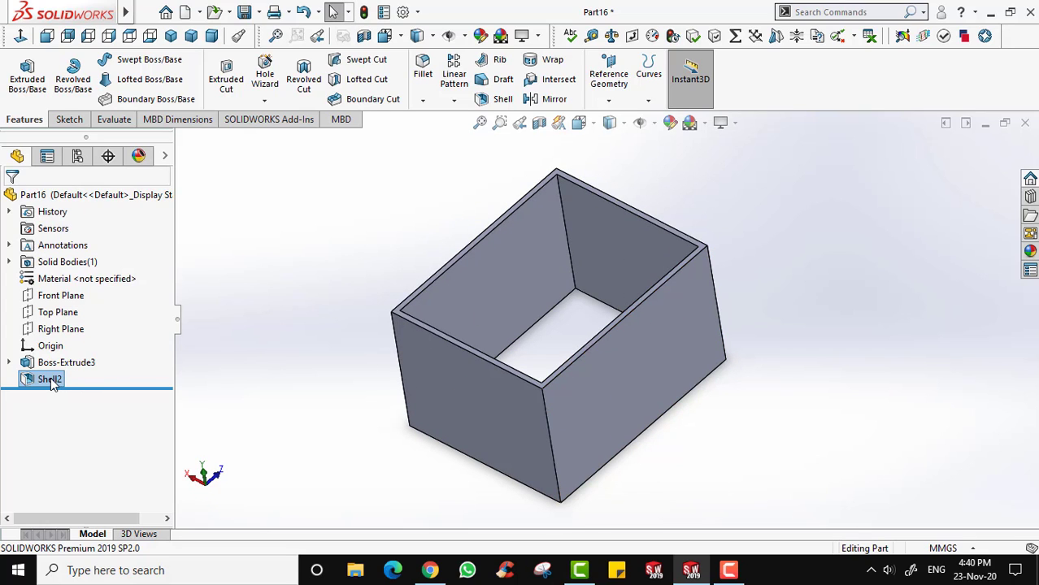
# Delete the shell, the block extrusion and its rectangle sketch to empty the part.
pyautogui.press('Delete')
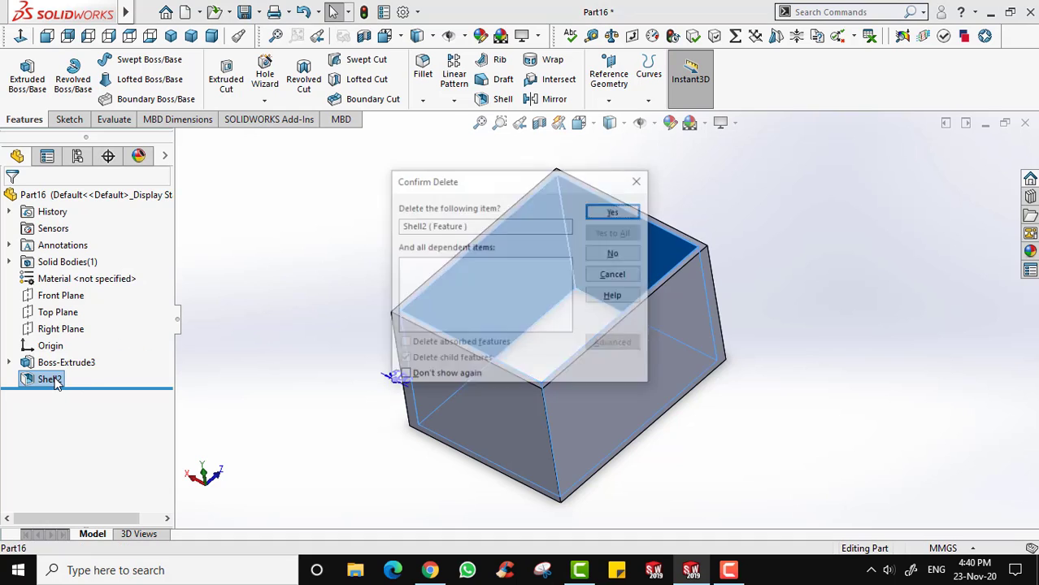
pyautogui.press('Return')
pyautogui.click(68, 365)
pyautogui.press('Delete')
pyautogui.press('Return')
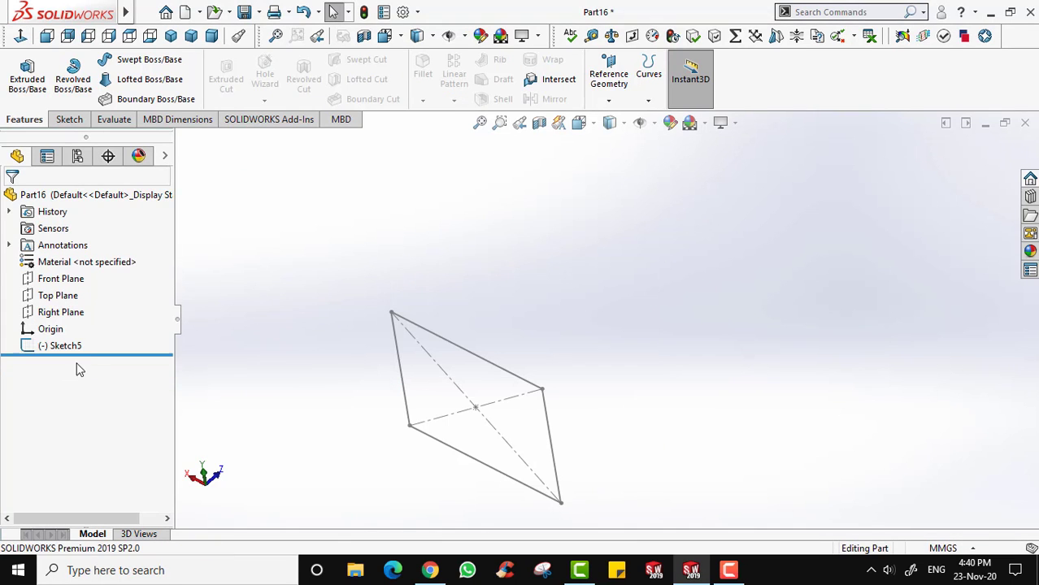
pyautogui.click(61, 346)
pyautogui.press('Delete')
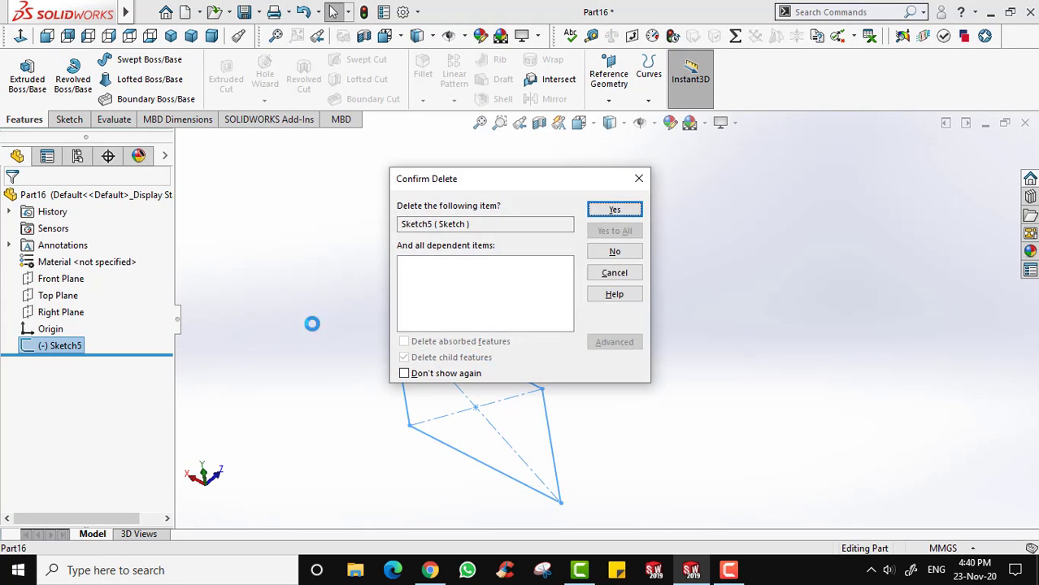
pyautogui.press('Return')
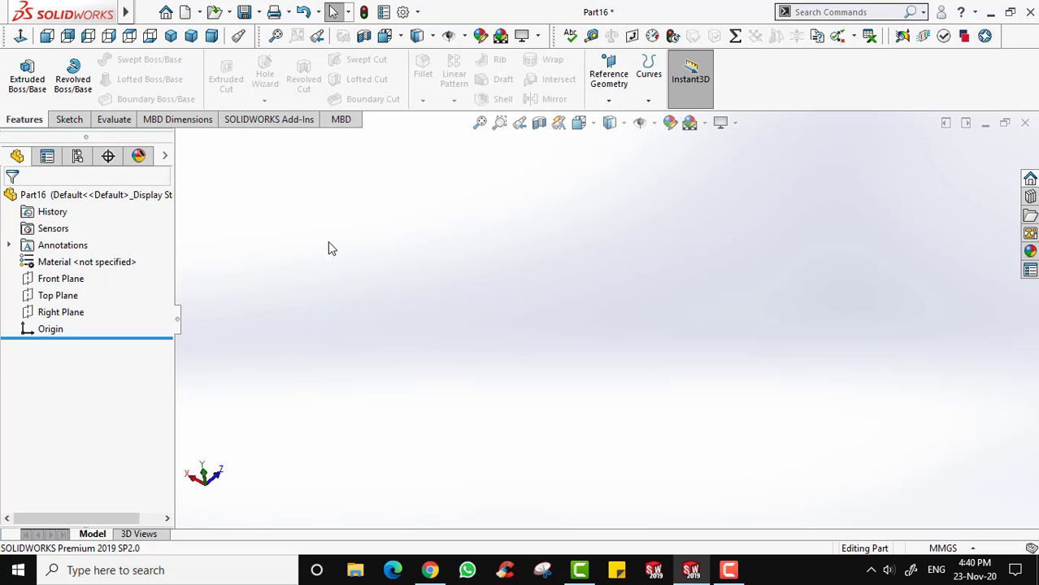
# Sketch a vertical centerline through the origin on the Front Plane.
pyautogui.click(59, 278)
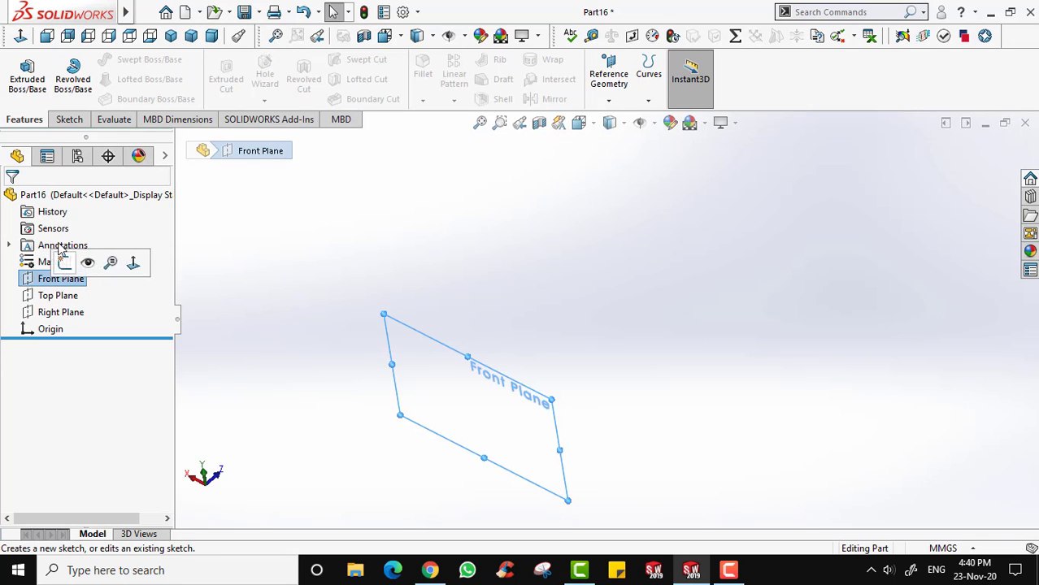
pyautogui.click(71, 119)
pyautogui.click(21, 71)
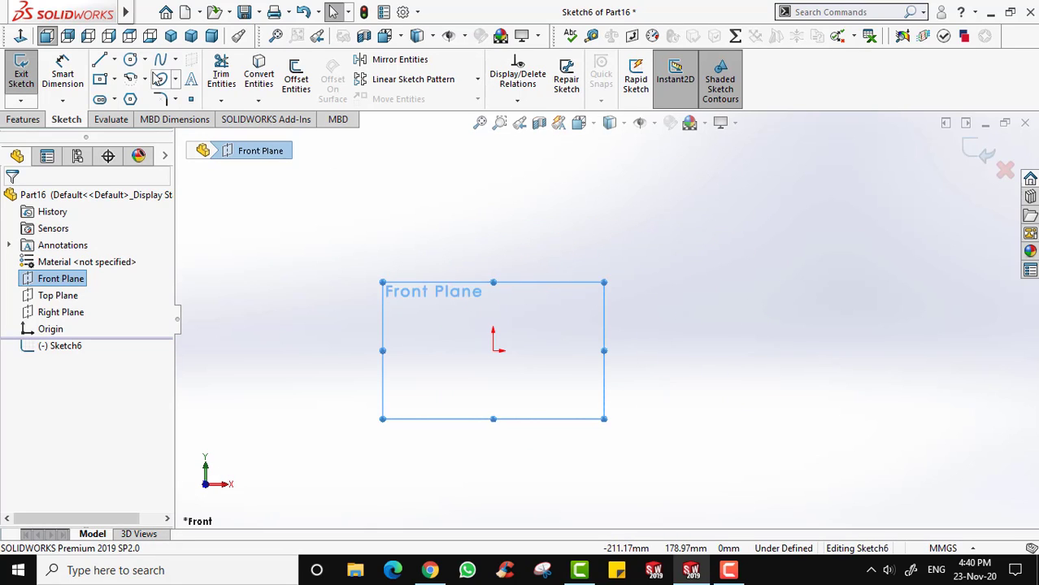
pyautogui.click(115, 61)
pyautogui.click(137, 95)
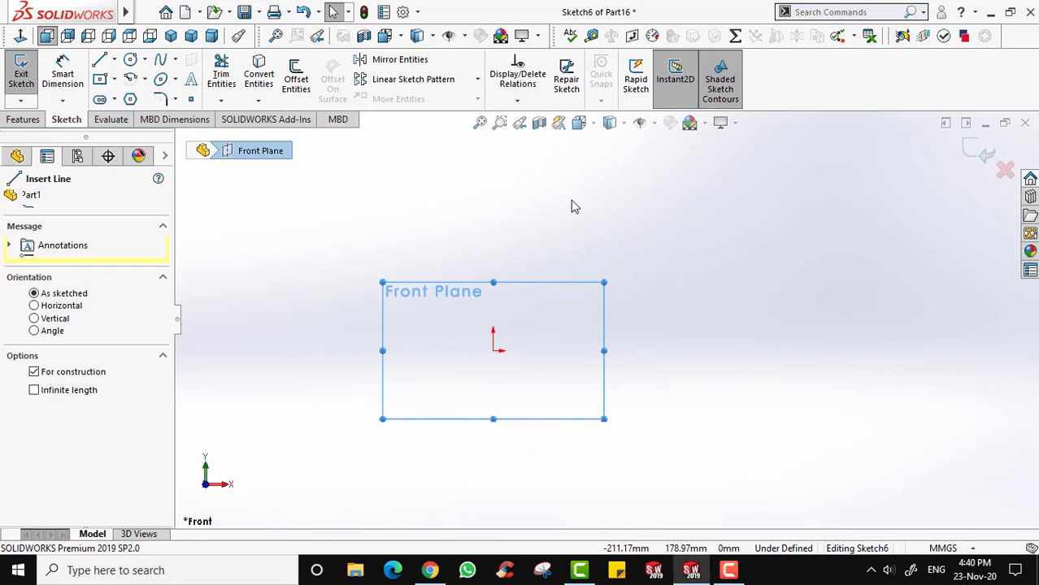
pyautogui.click(493, 161)
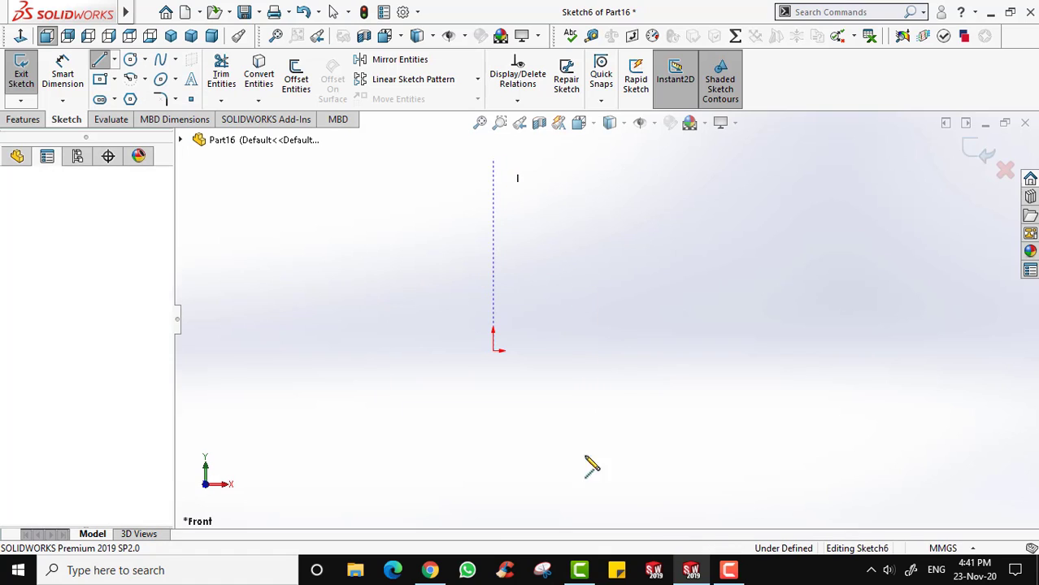
pyautogui.click(494, 524)
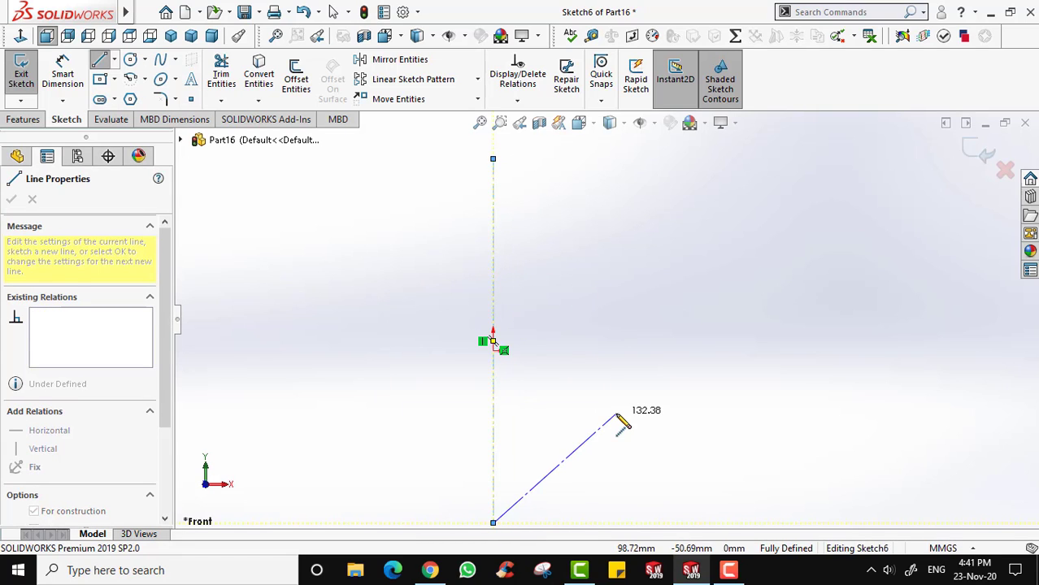
pyautogui.press('Escape')
pyautogui.click(100, 79)
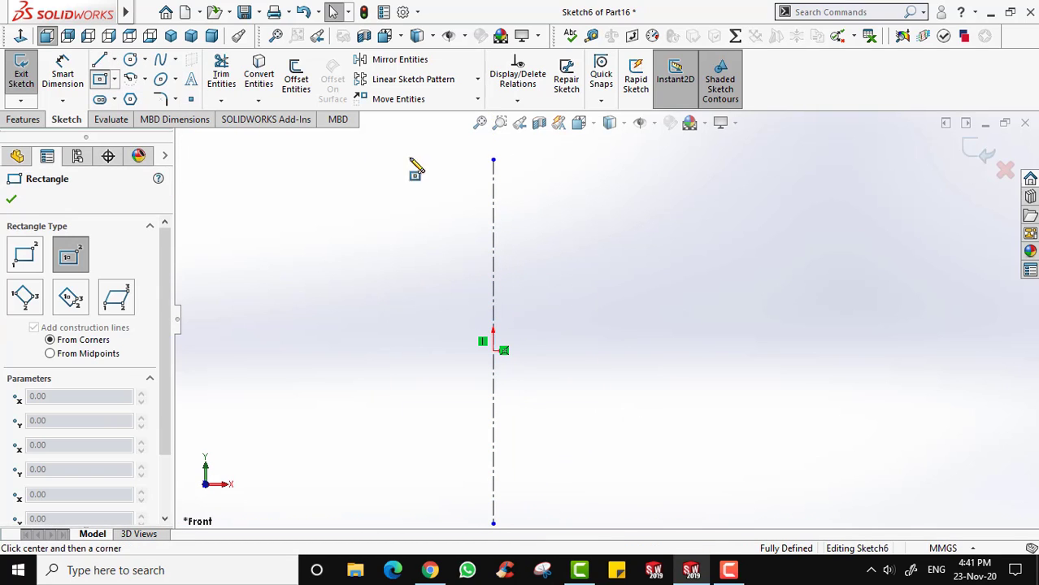
pyautogui.click(493, 198)
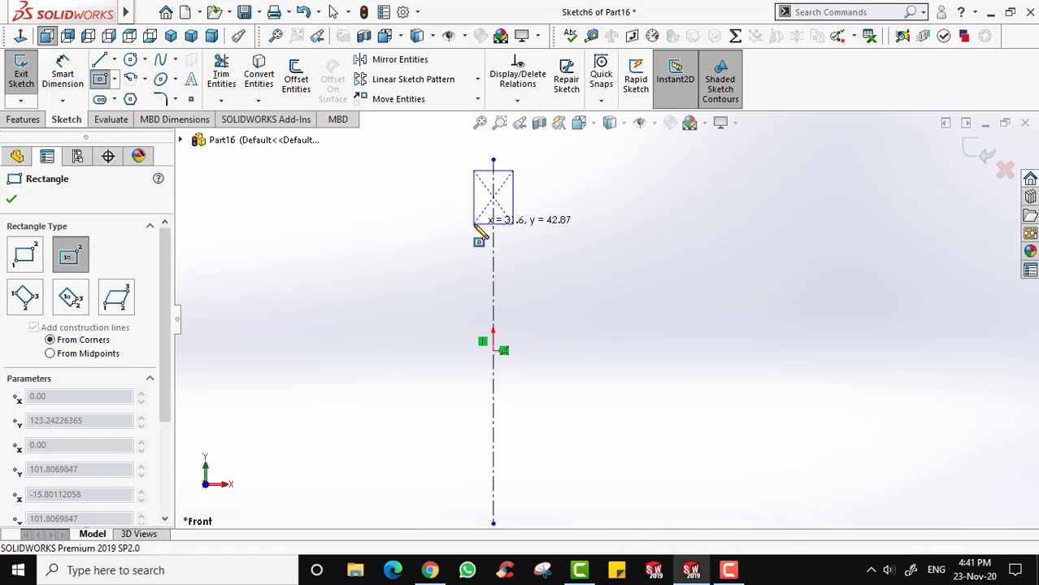
pyautogui.press('Escape')
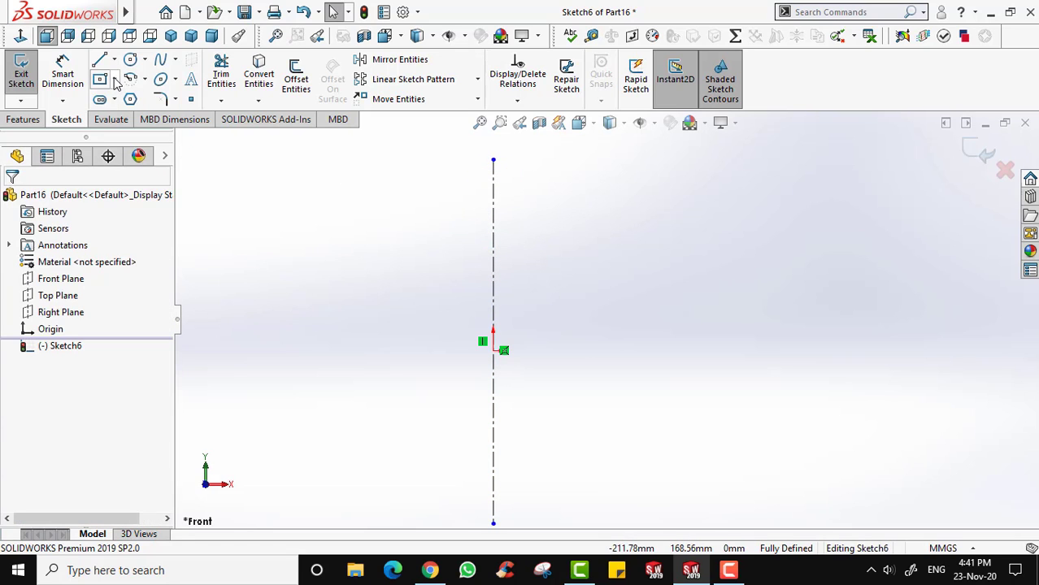
# Sketch two stacked corner rectangles against the centerline: a narrow upper one about 42 mm tall and a wider, much taller one directly below.
pyautogui.click(114, 79)
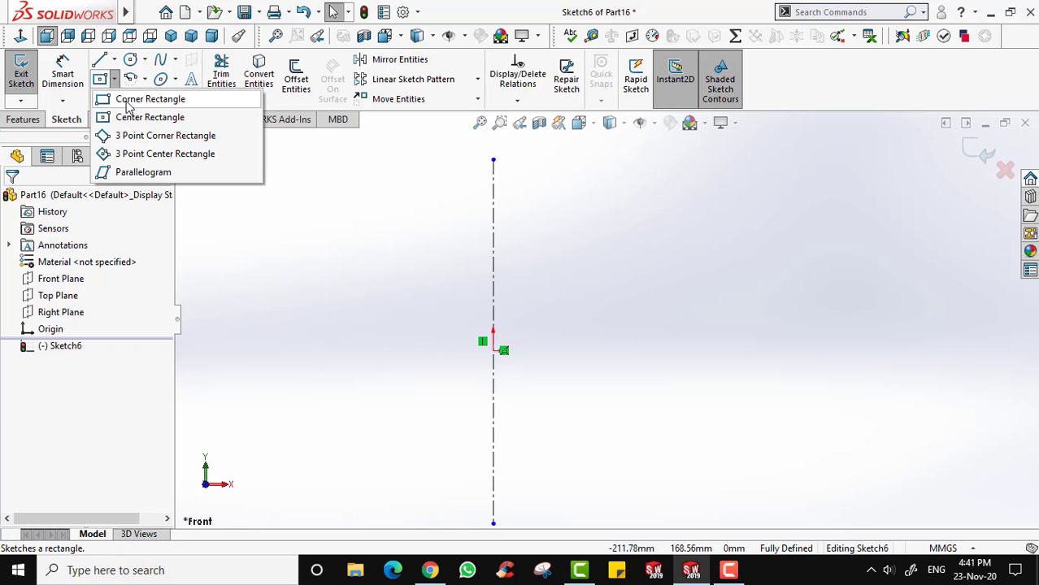
pyautogui.click(142, 98)
pyautogui.click(492, 191)
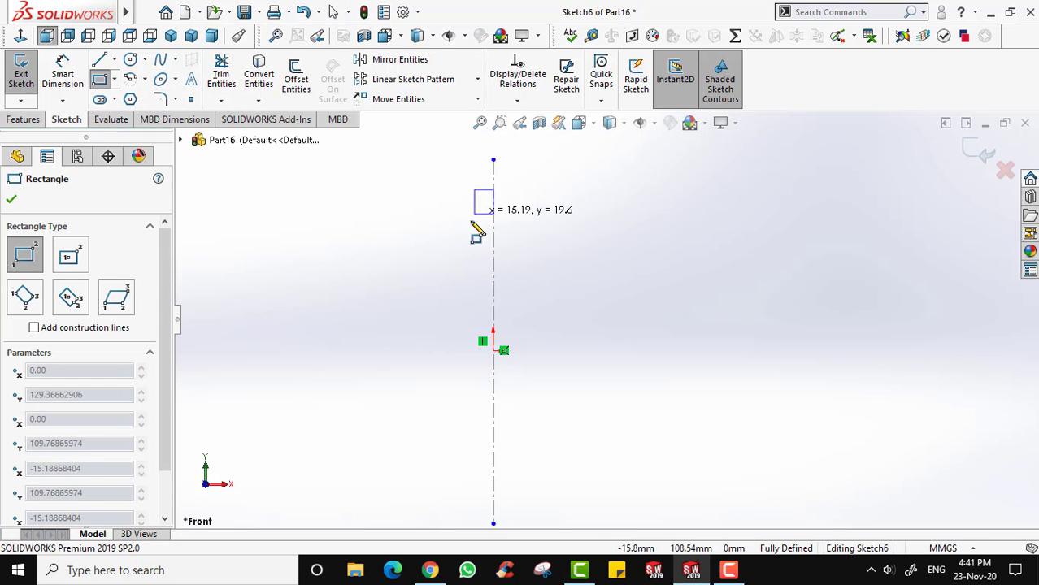
pyautogui.click(467, 242)
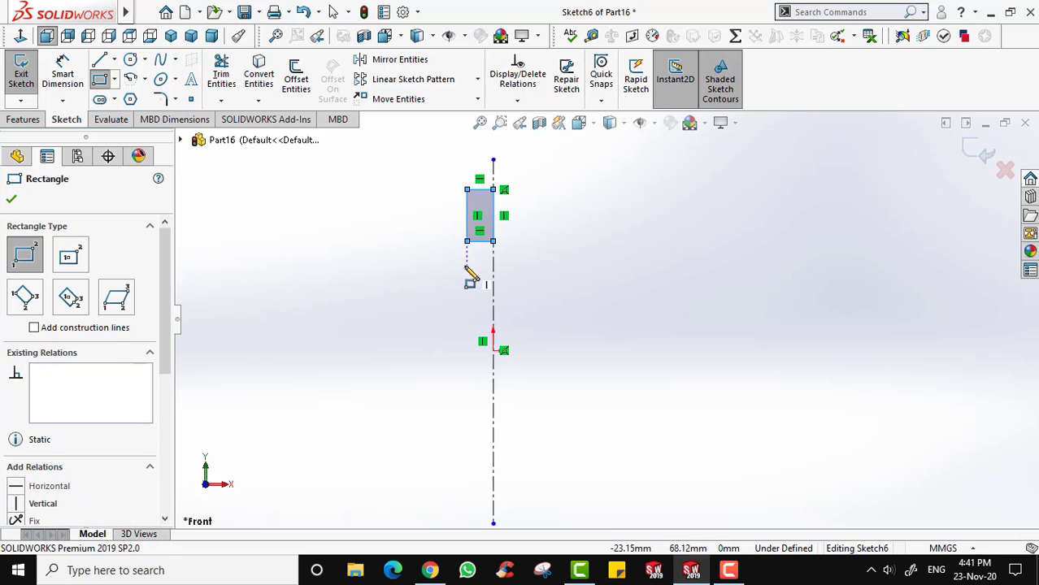
pyautogui.click(493, 241)
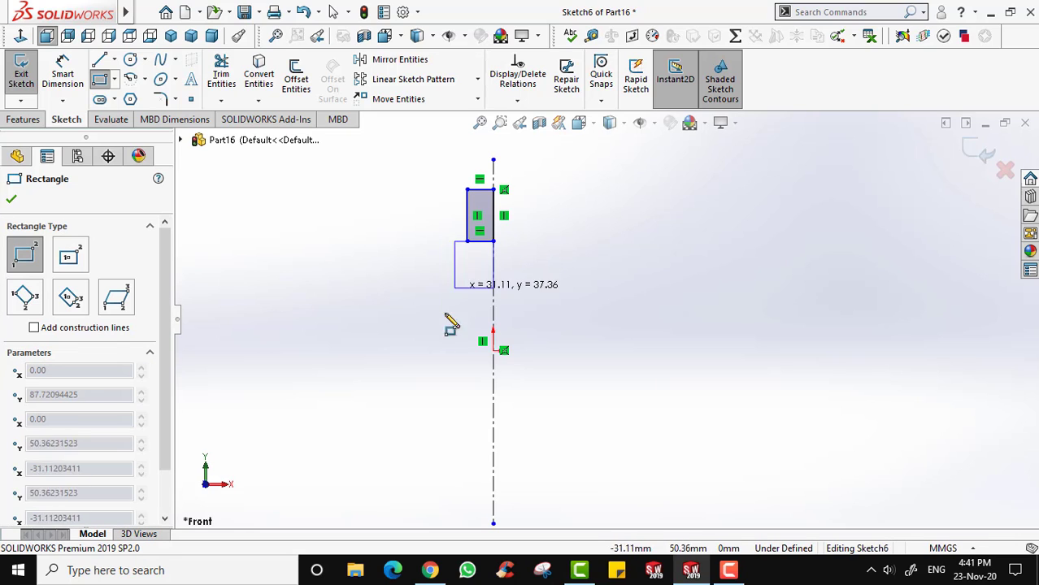
pyautogui.click(421, 512)
pyautogui.press('Escape')
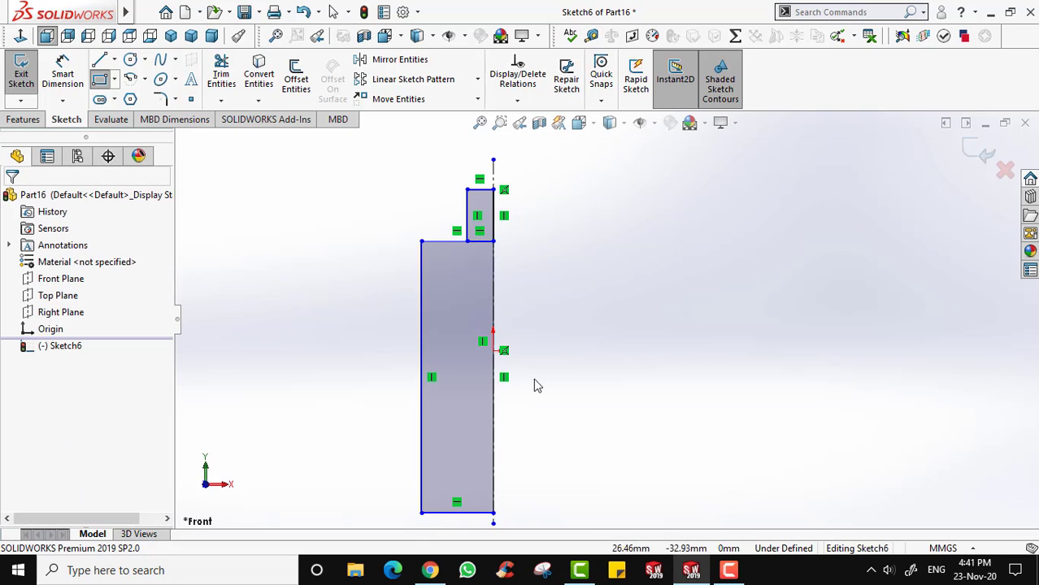
# Trim the shared line between the two rectangles to form one stepped profile and exit the sketch.
pyautogui.click(224, 77)
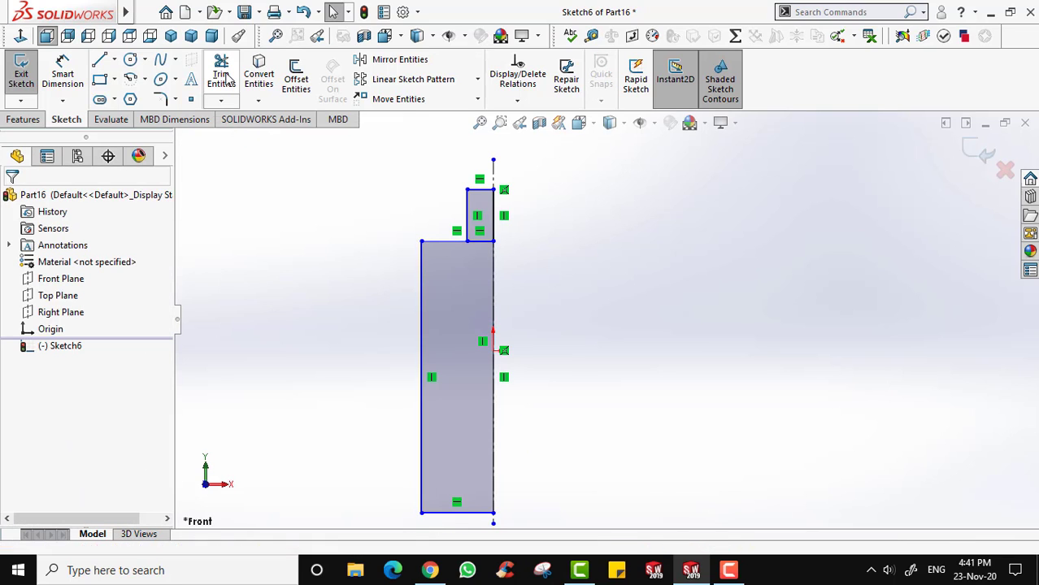
pyautogui.moveTo(486, 248); pyautogui.dragTo(487, 232)
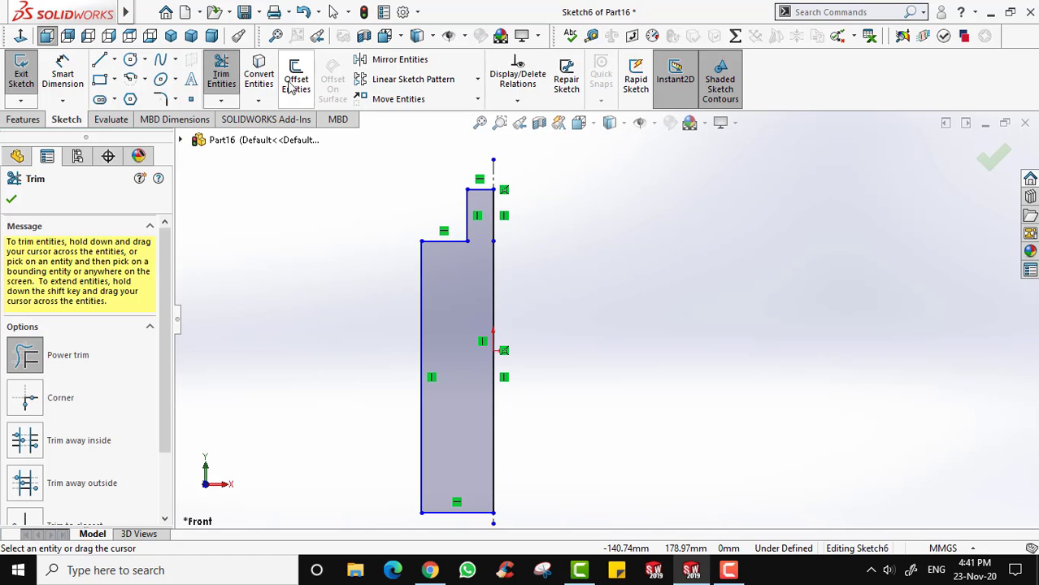
pyautogui.press('Escape')
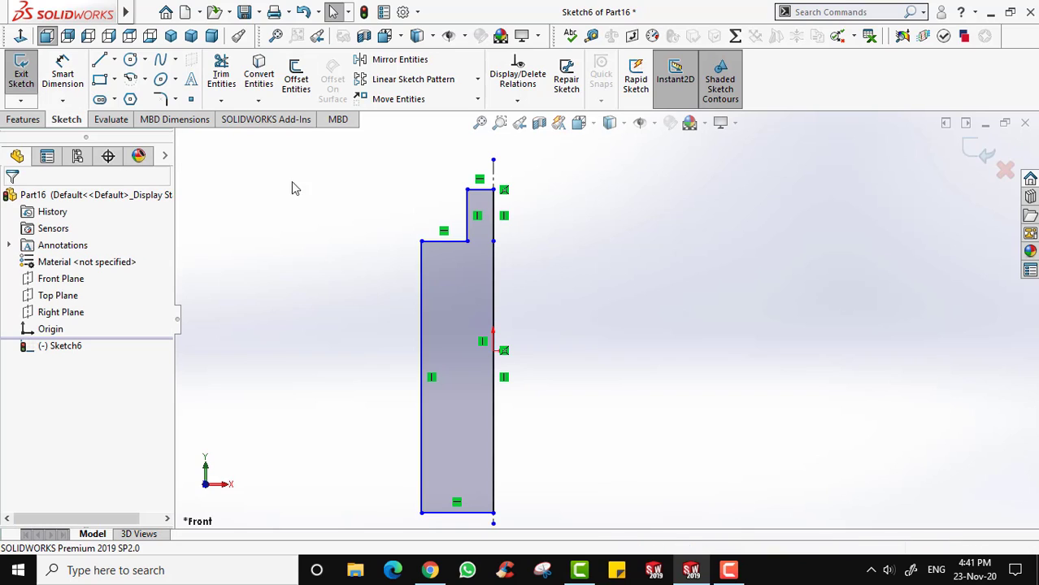
pyautogui.click(22, 81)
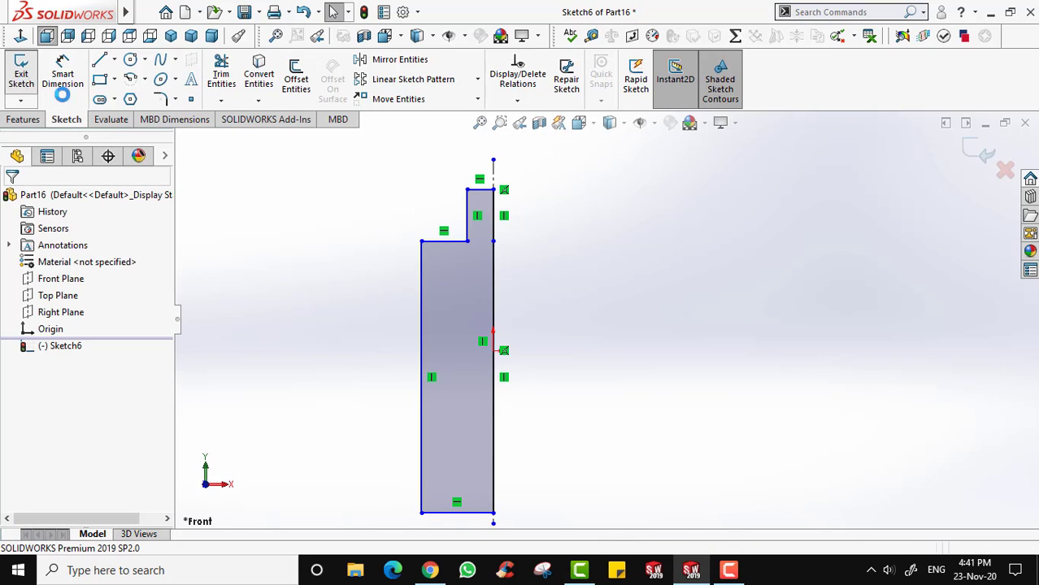
# Revolve the stepped profile 360° about the vertical centerline into a solid bottle shape.
pyautogui.click(24, 120)
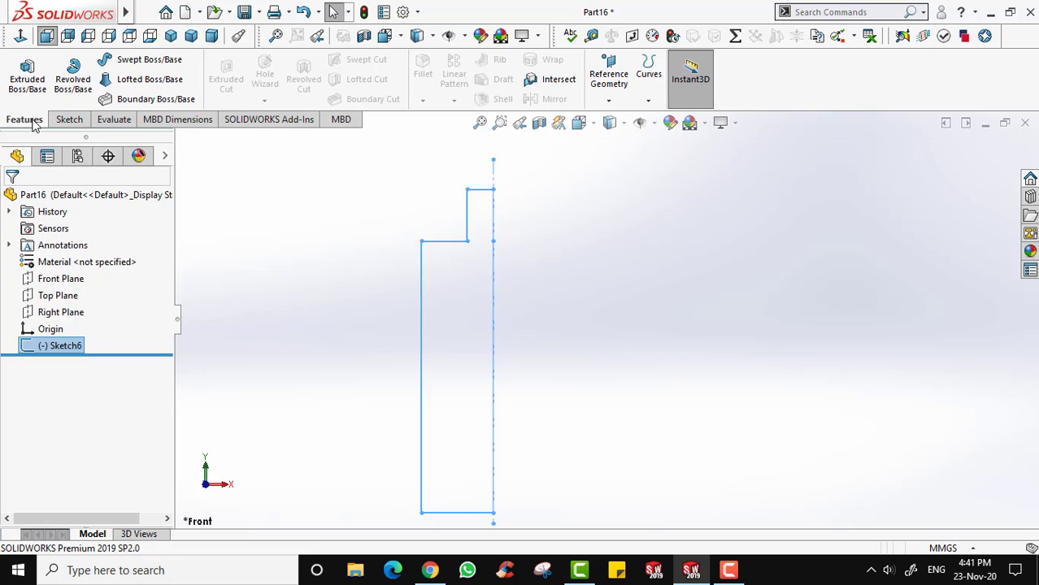
pyautogui.click(74, 70)
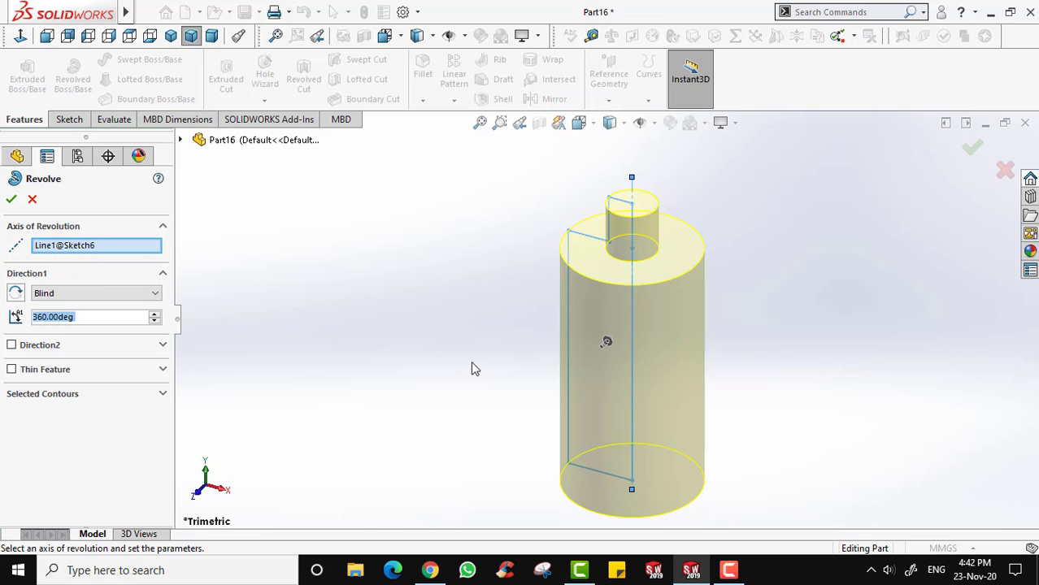
pyautogui.press('Return')
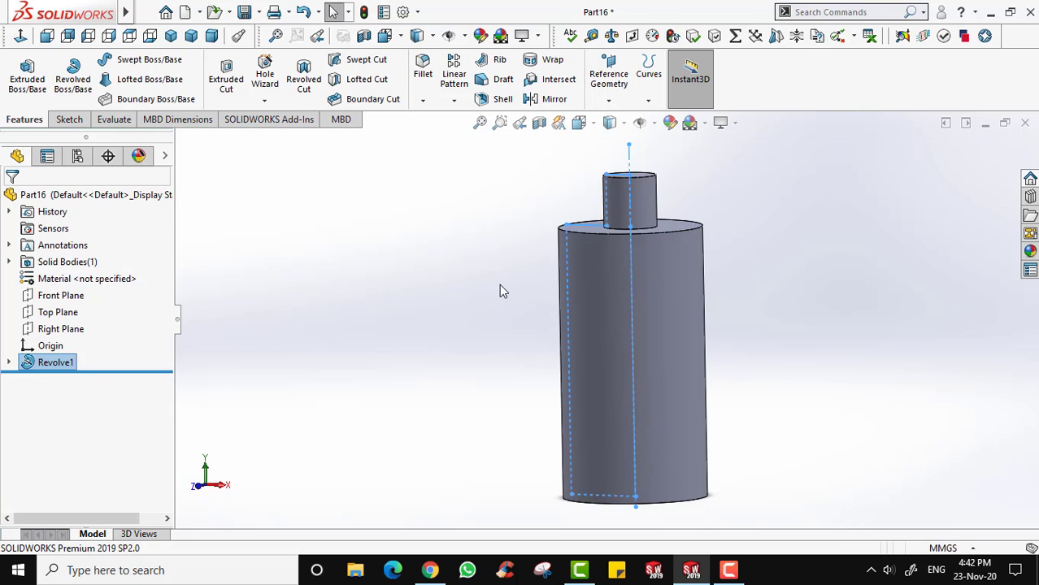
pyautogui.scroll(-1, 499, 285)
pyautogui.click(488, 288)
pyautogui.moveTo(796, 250); pyautogui.dragTo(803, 264, button='middle')
pyautogui.scroll(4, 803, 264)
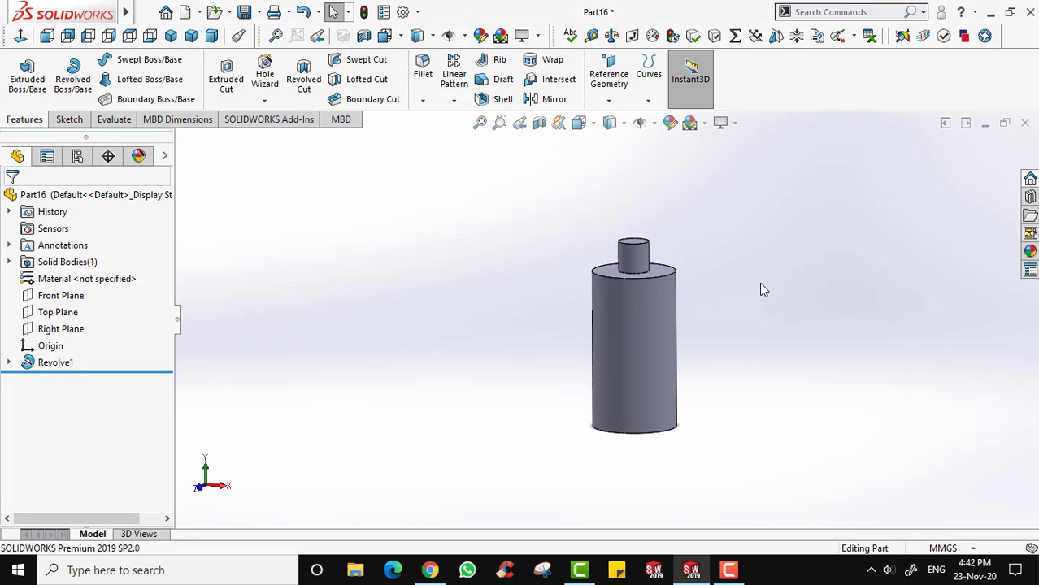
# Fillet the upper outer edge of the large cylinder with a 10 mm radius.
pyautogui.scroll(-2, 763, 291)
pyautogui.moveTo(629, 303); pyautogui.dragTo(564, 321, button='middle')
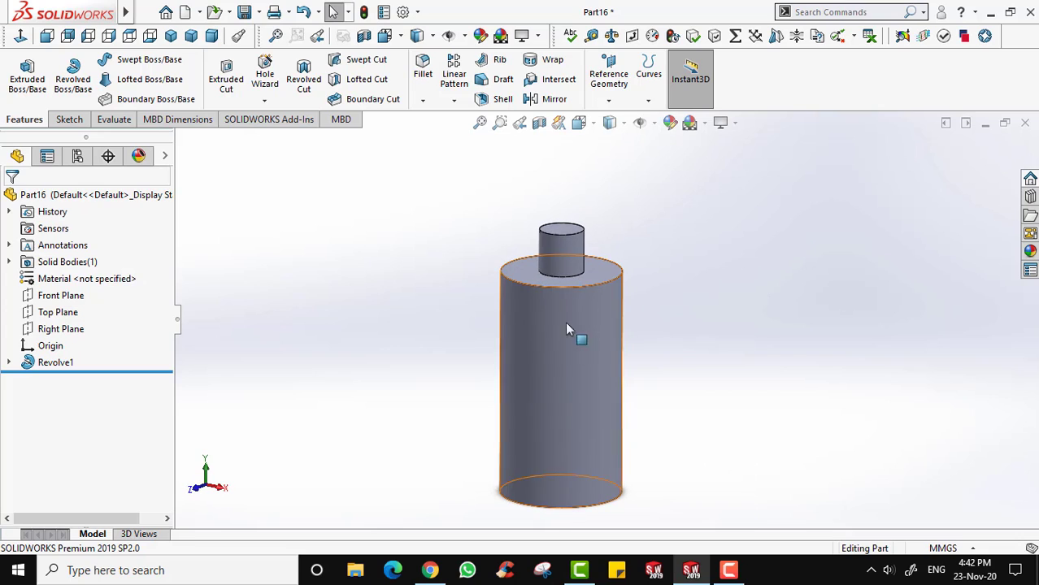
pyautogui.click(424, 103)
pyautogui.click(425, 102)
pyautogui.click(423, 81)
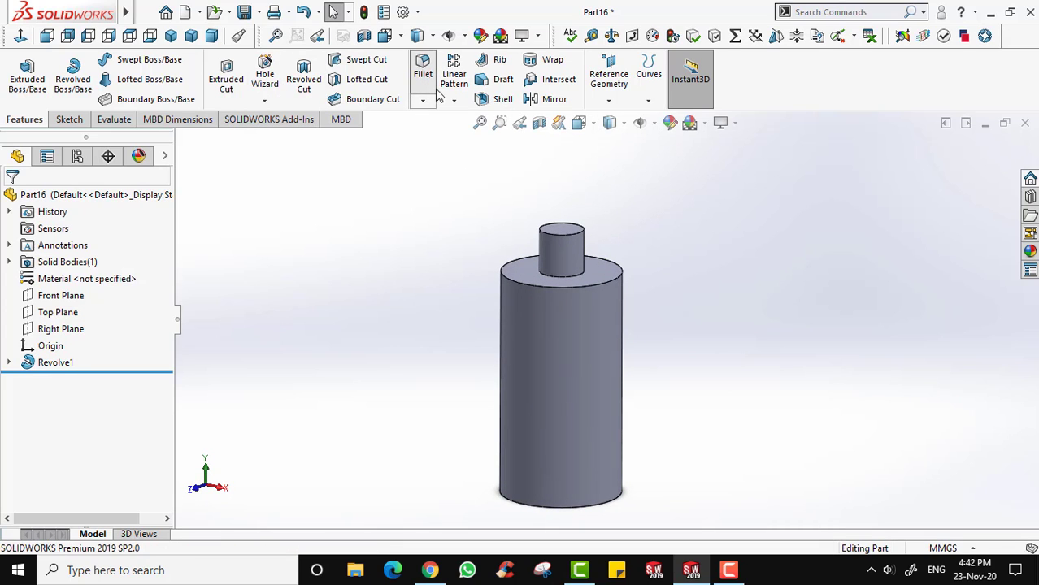
pyautogui.click(520, 282)
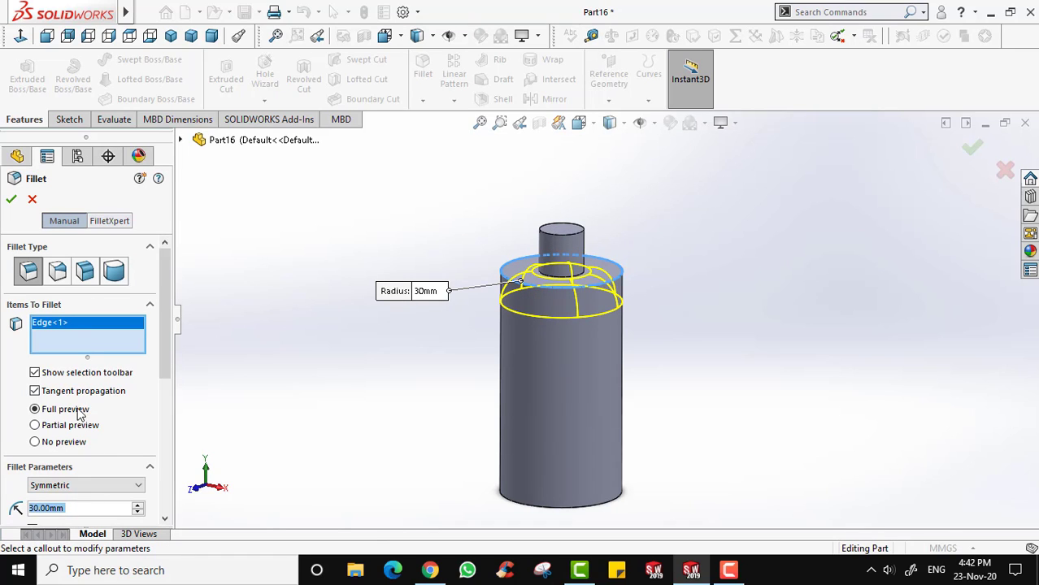
pyautogui.write('10')
pyautogui.press('Return')
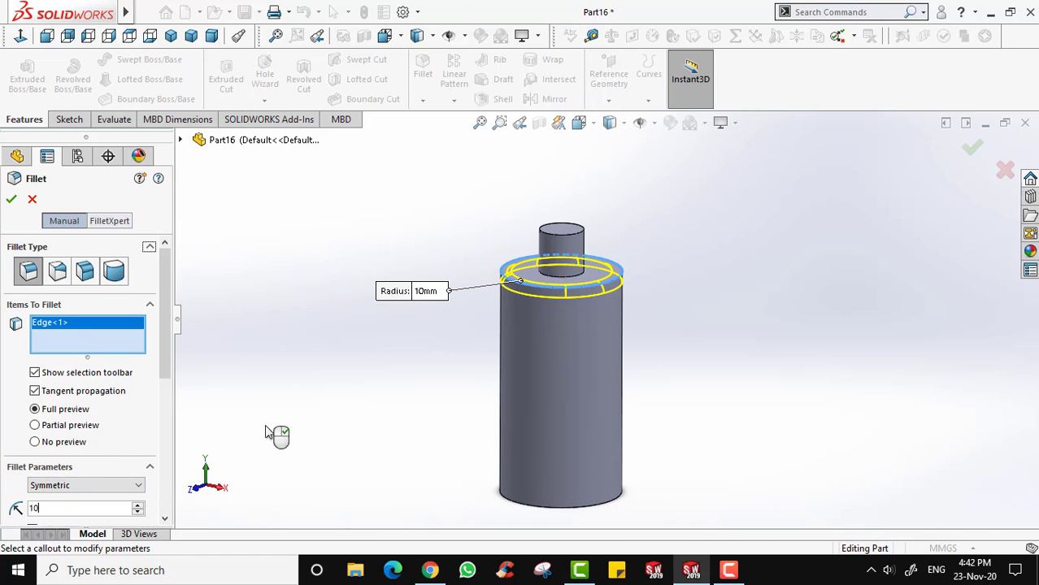
pyautogui.click(14, 202)
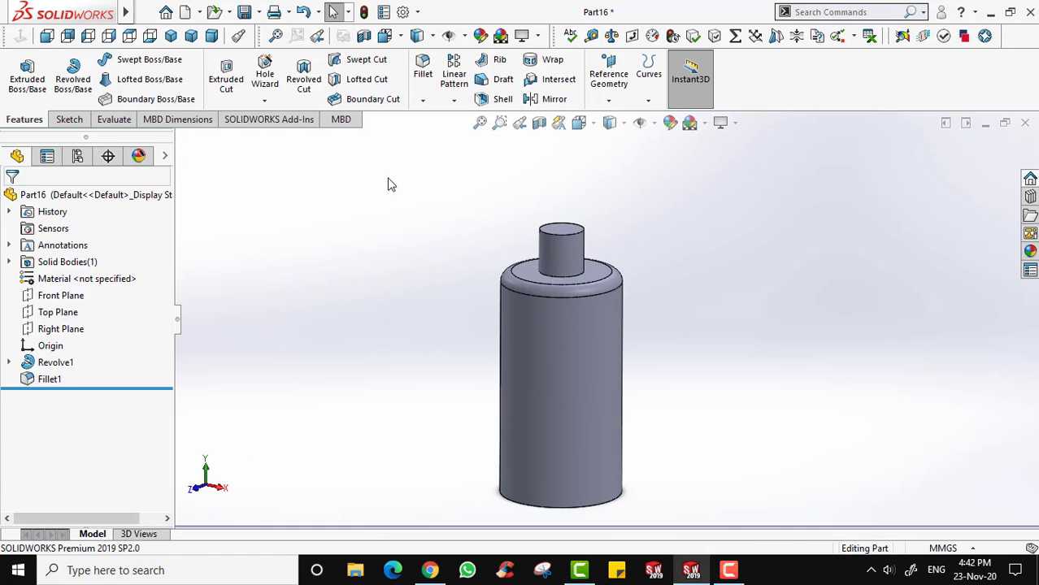
# Fillet the bottom circular edge of the large cylinder with a 10 mm radius.
pyautogui.moveTo(664, 225); pyautogui.dragTo(601, 473, button='middle')
pyautogui.click(423, 73)
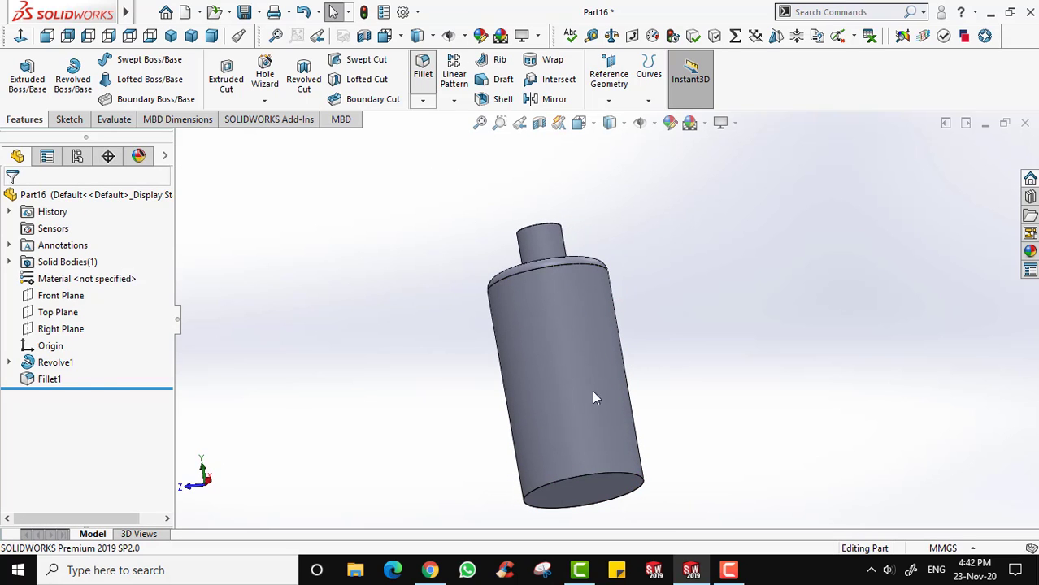
pyautogui.click(566, 470)
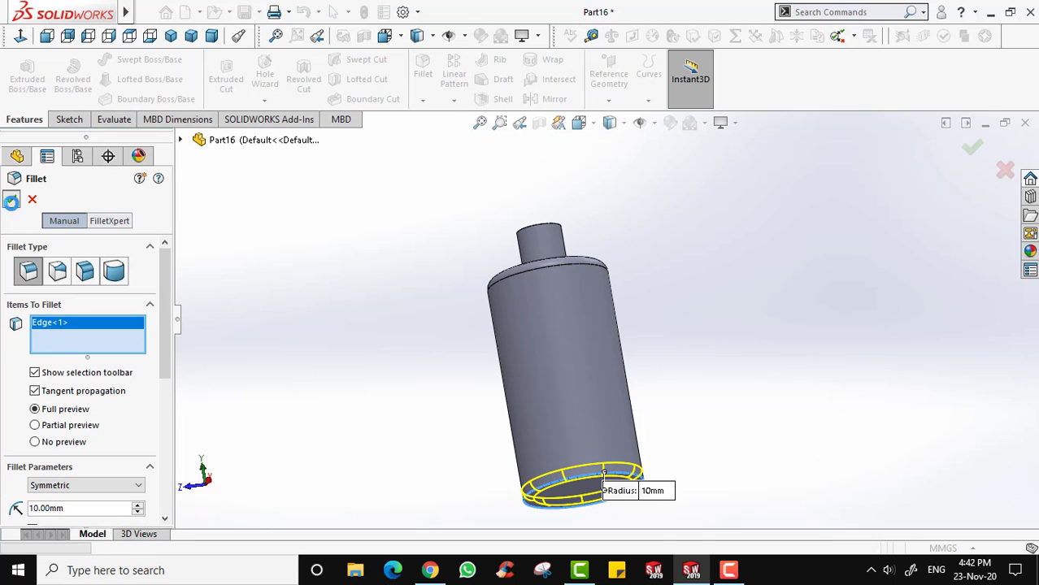
pyautogui.click(12, 199)
pyautogui.moveTo(778, 337); pyautogui.dragTo(662, 323, button='middle')
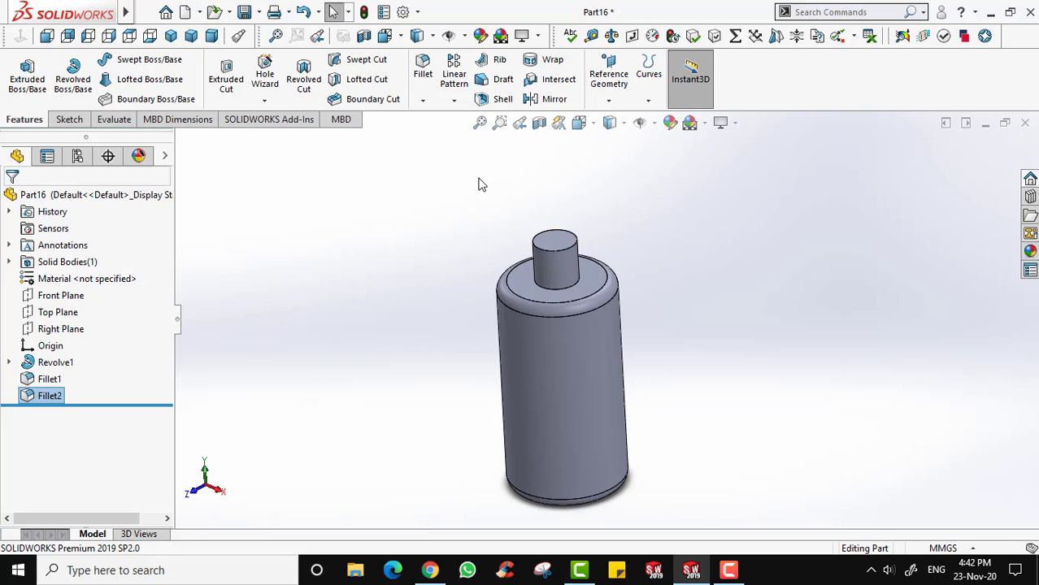
# Start a shell with its preview shown and choose the neck's circular top face for removal.
pyautogui.click(496, 102)
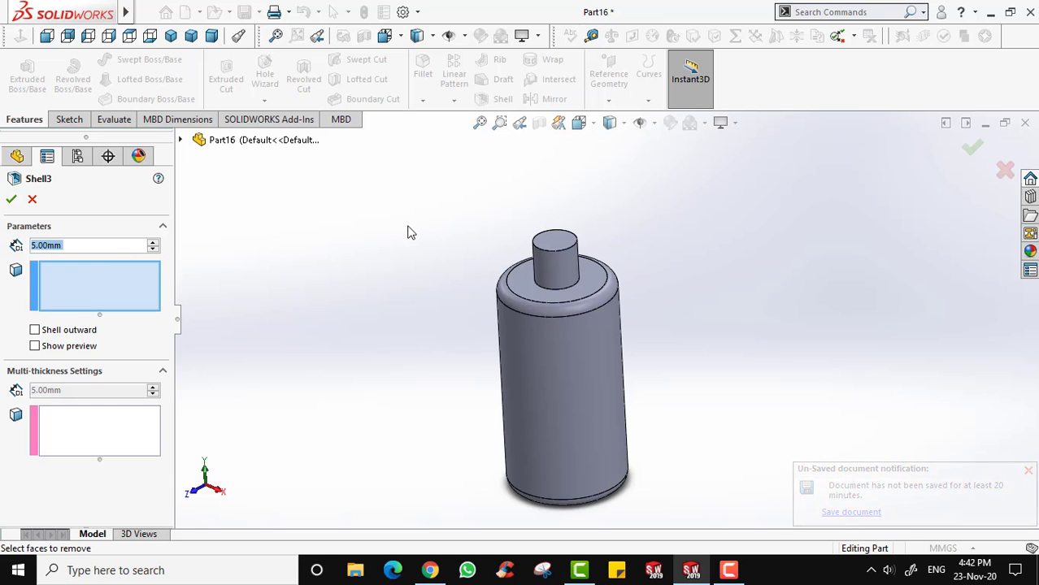
pyautogui.moveTo(408, 230); pyautogui.dragTo(405, 241, button='middle')
pyautogui.click(35, 346)
pyautogui.moveTo(471, 246); pyautogui.dragTo(665, 348, button='middle')
pyautogui.scroll(-5, 665, 347)
pyautogui.moveTo(466, 321); pyautogui.dragTo(479, 219, button='middle')
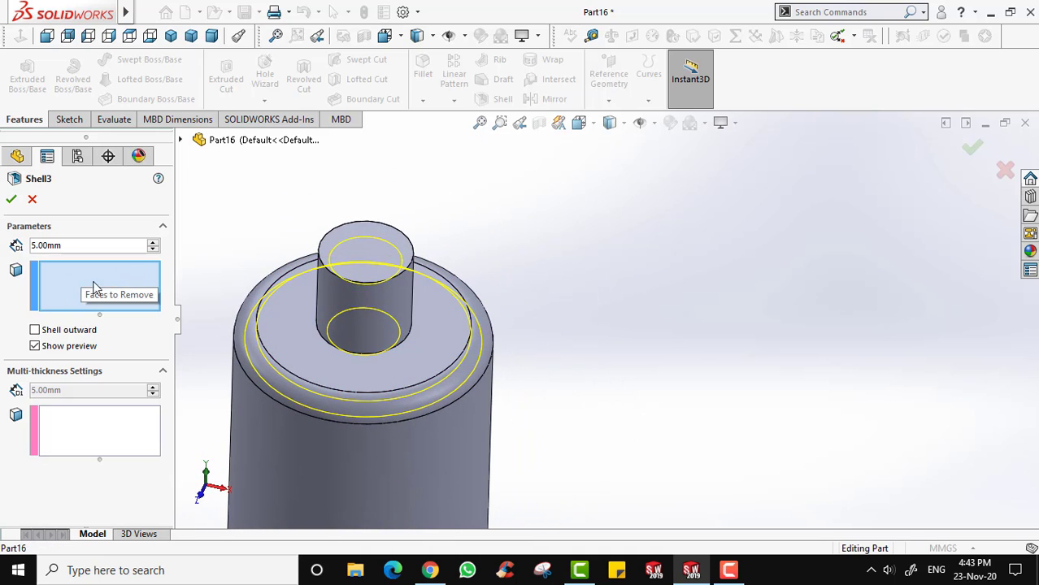
pyautogui.click(355, 252)
pyautogui.moveTo(526, 283); pyautogui.dragTo(490, 302, button='middle')
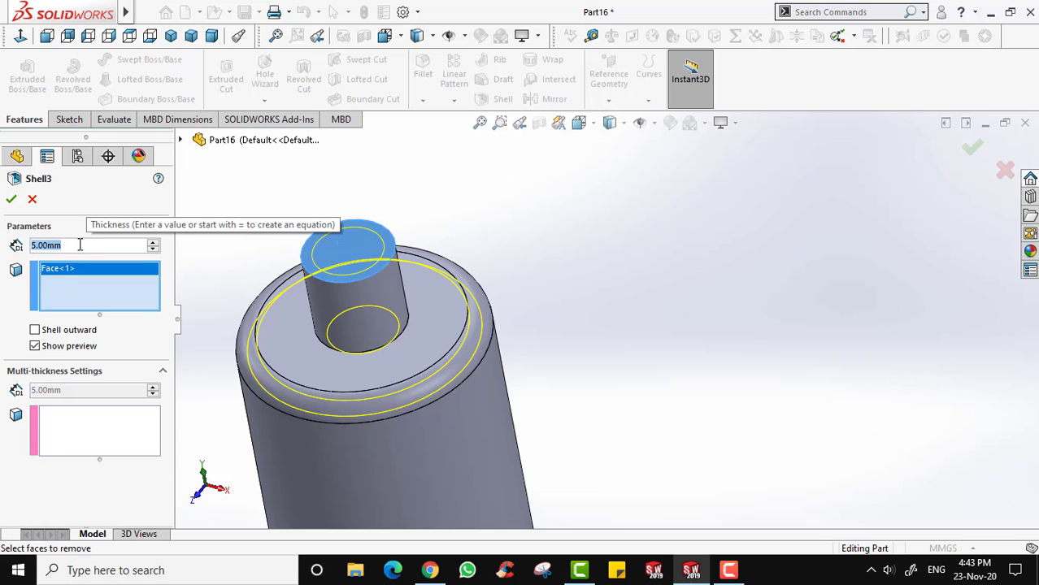
# Set the shell's wall thickness to 3 mm and create it.
pyautogui.write('3')
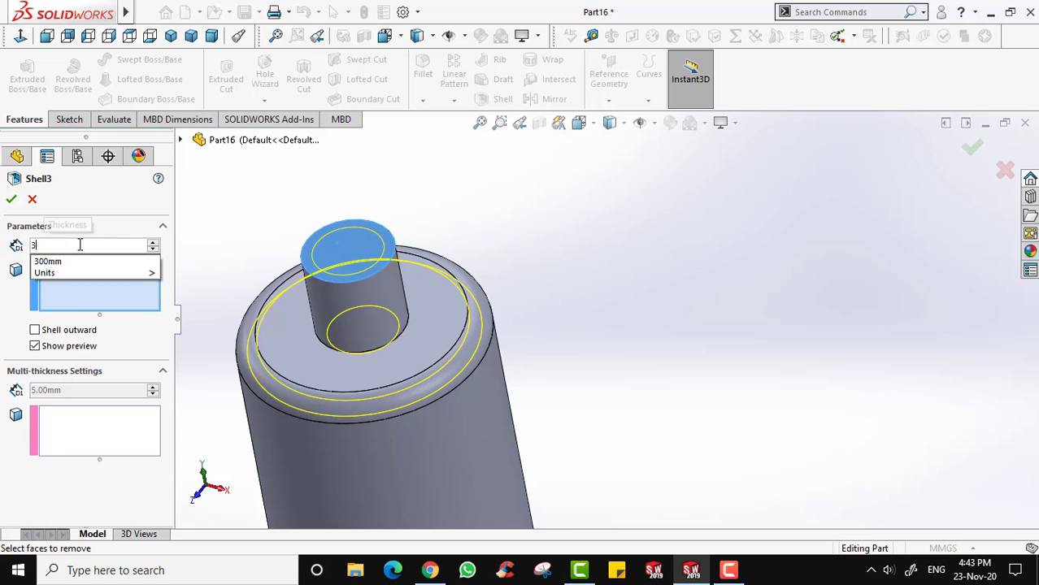
pyautogui.press('Return')
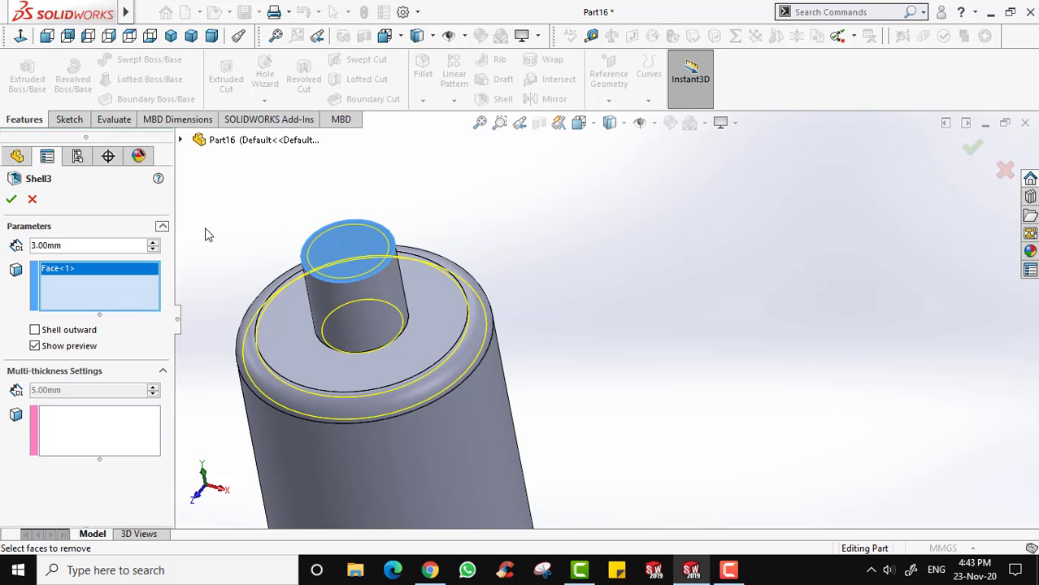
pyautogui.moveTo(272, 202); pyautogui.dragTo(218, 192, button='middle')
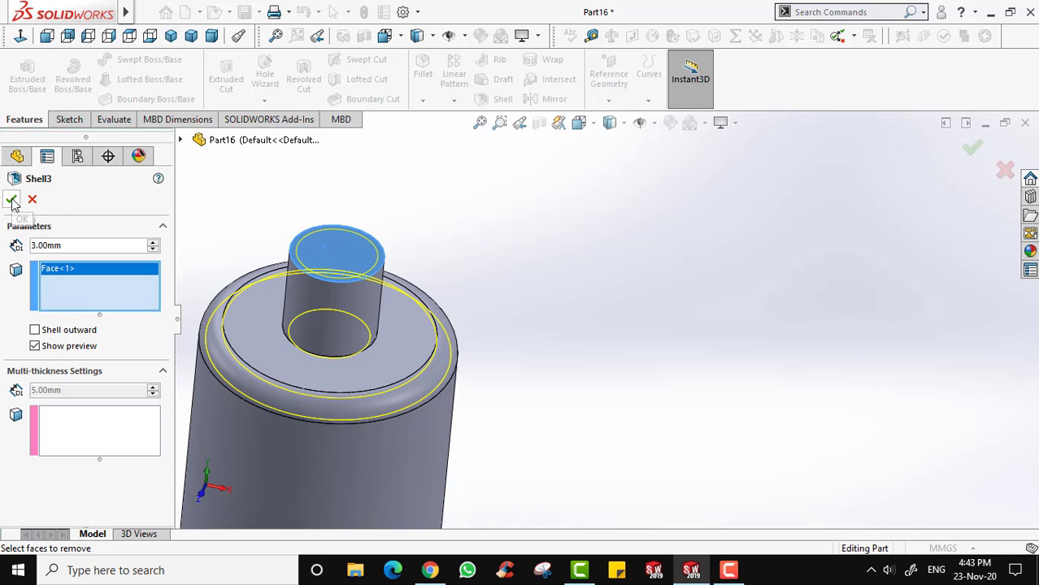
pyautogui.click(12, 200)
# Examine the hollowed bottle through its open neck and with the Hidden Lines Visible display style.
pyautogui.moveTo(577, 378); pyautogui.dragTo(531, 317, button='middle')
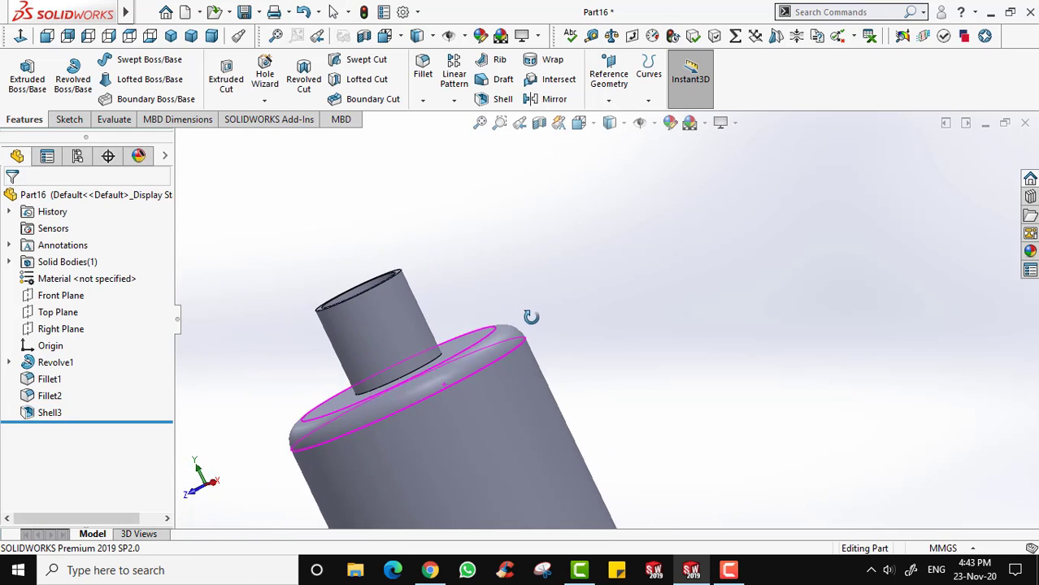
pyautogui.scroll(5, 587, 371)
pyautogui.moveTo(587, 370); pyautogui.dragTo(609, 418, button='middle')
pyautogui.scroll(-5, 592, 311)
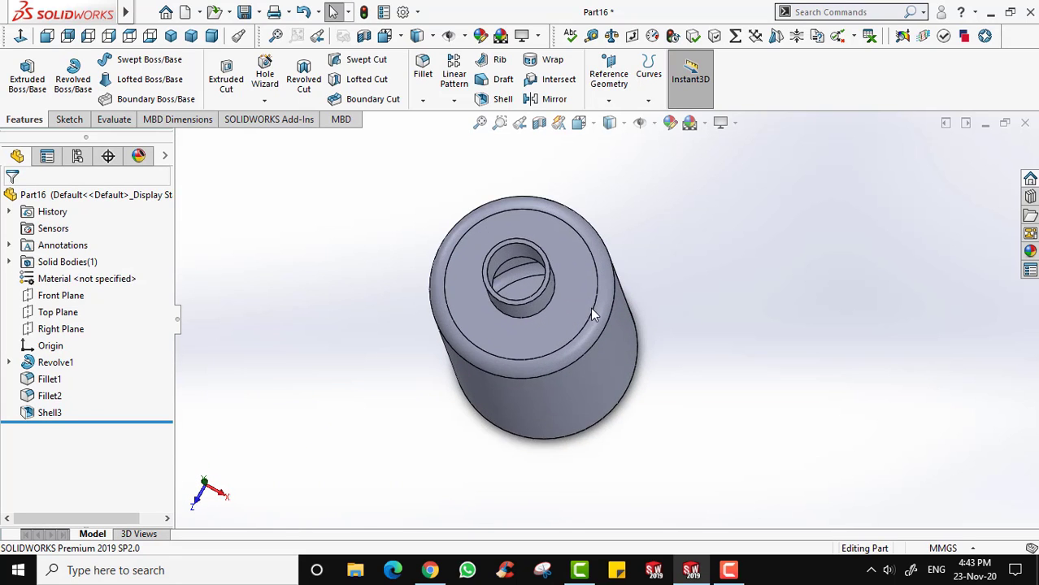
pyautogui.moveTo(592, 312); pyautogui.dragTo(585, 170, button='middle')
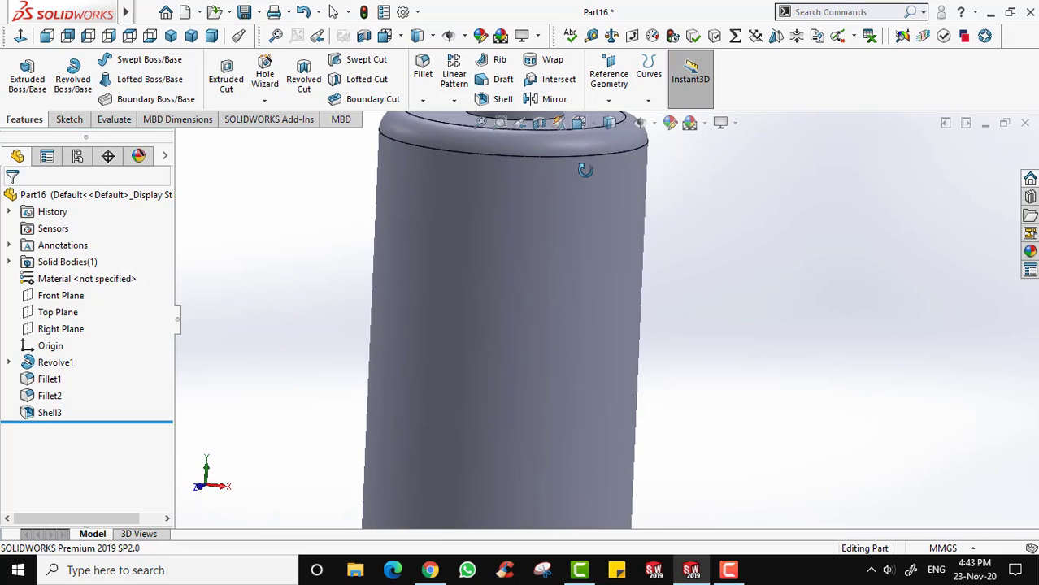
pyautogui.scroll(5, 586, 169)
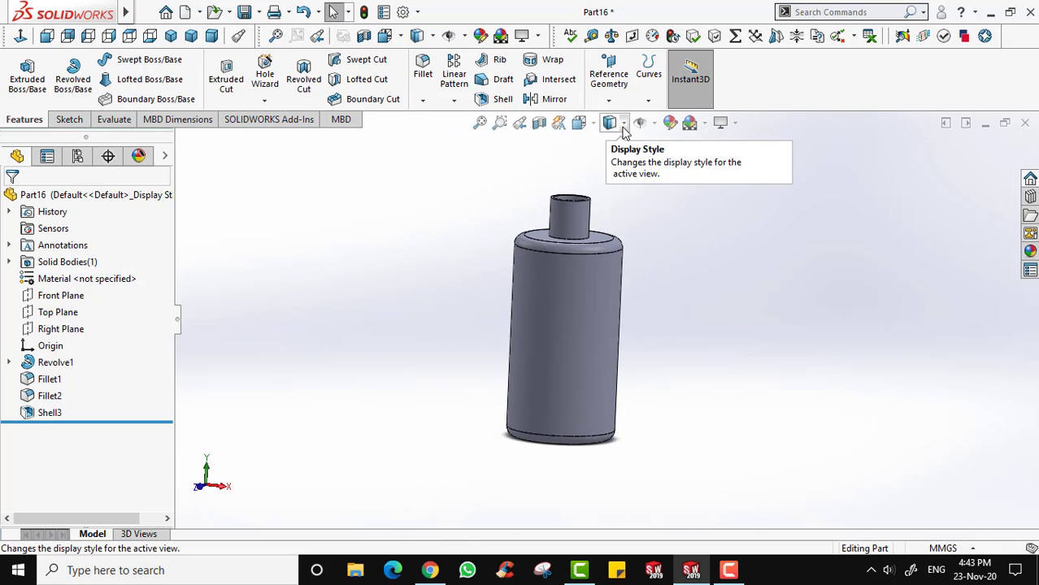
pyautogui.click(623, 126)
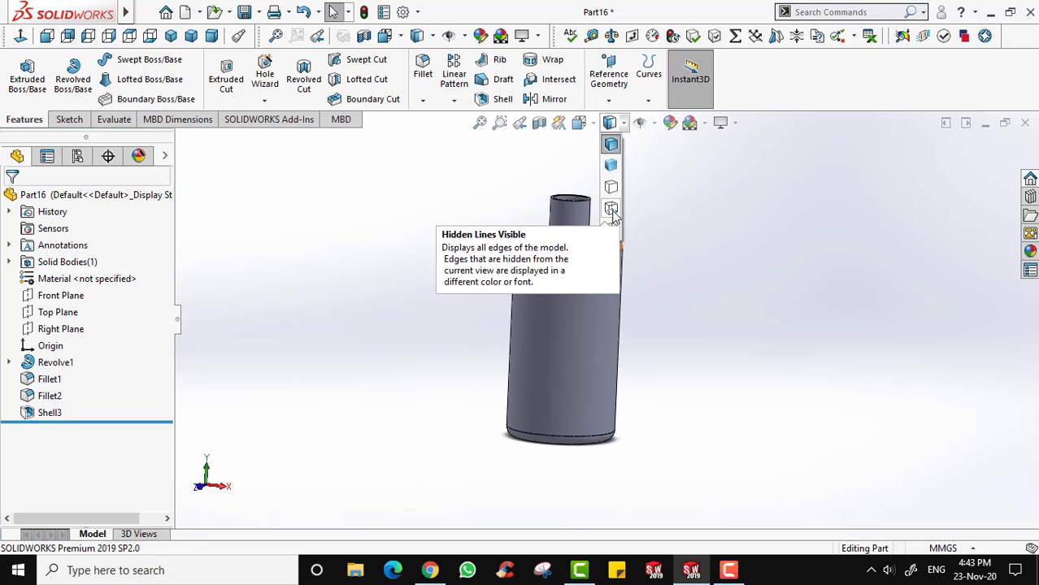
pyautogui.click(613, 213)
pyautogui.moveTo(614, 213); pyautogui.dragTo(589, 242, button='middle')
# Return the bottle to the shaded display with edges.
pyautogui.click(626, 124)
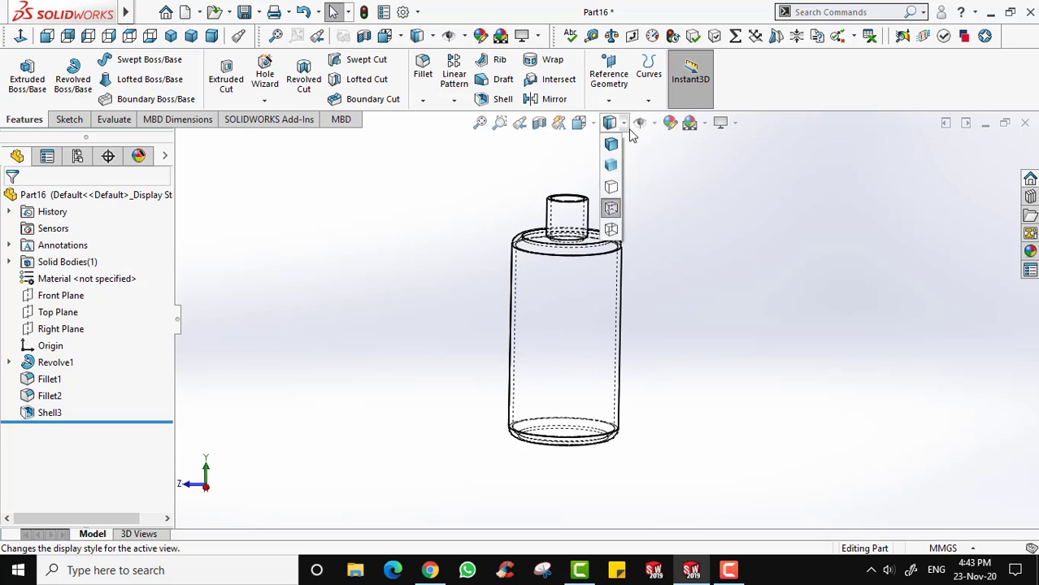
pyautogui.click(626, 121)
pyautogui.click(627, 124)
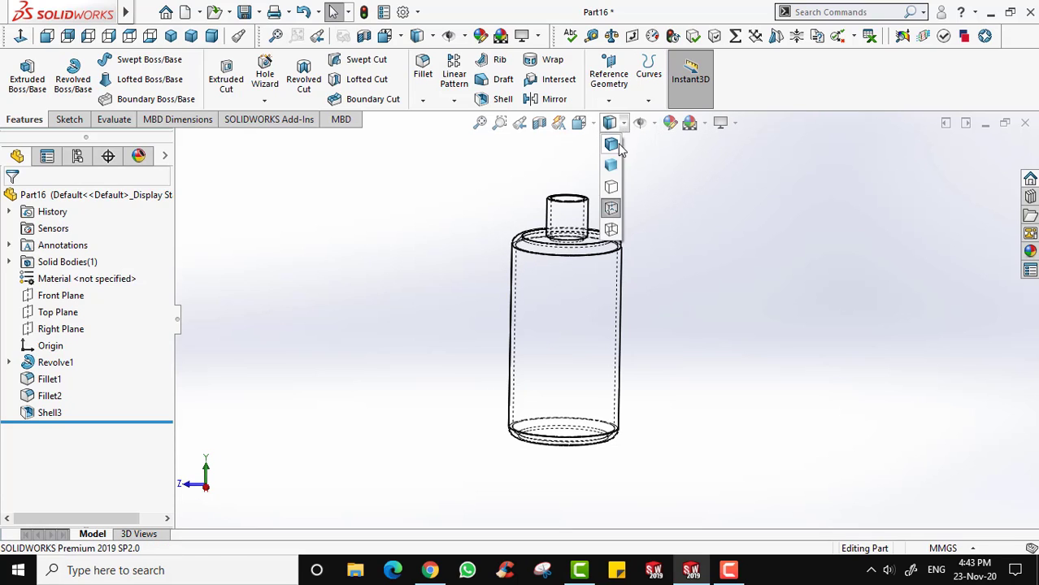
pyautogui.click(610, 187)
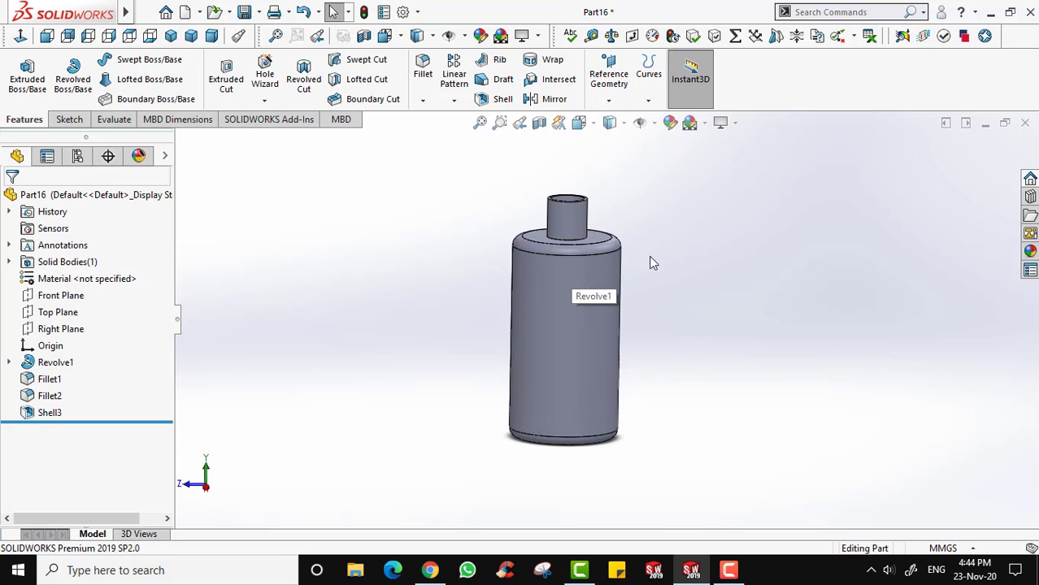
# Open the appearance settings for the whole bottle part.
pyautogui.moveTo(521, 281); pyautogui.dragTo(519, 283, button='middle')
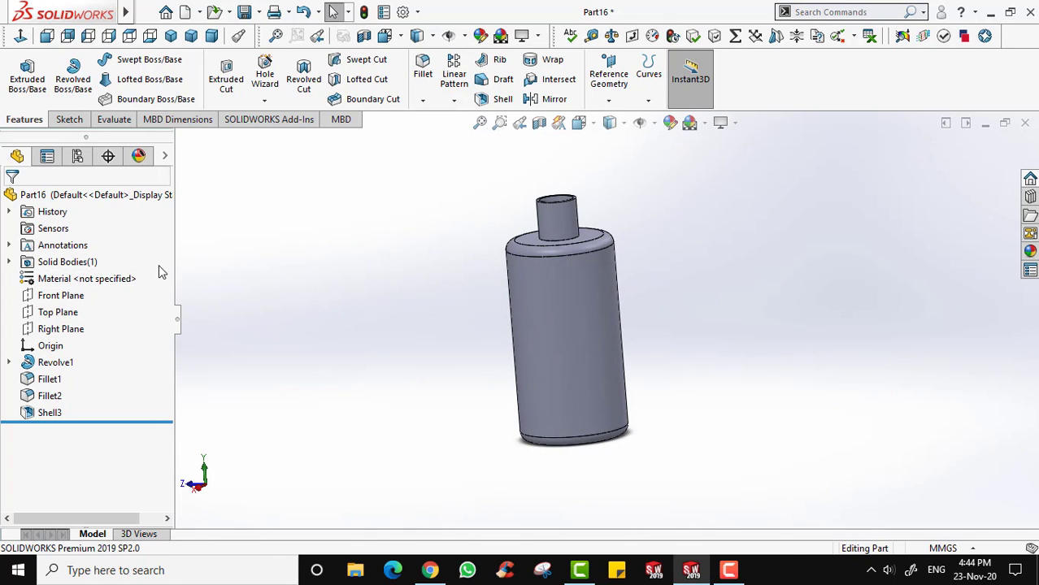
pyautogui.click(54, 200)
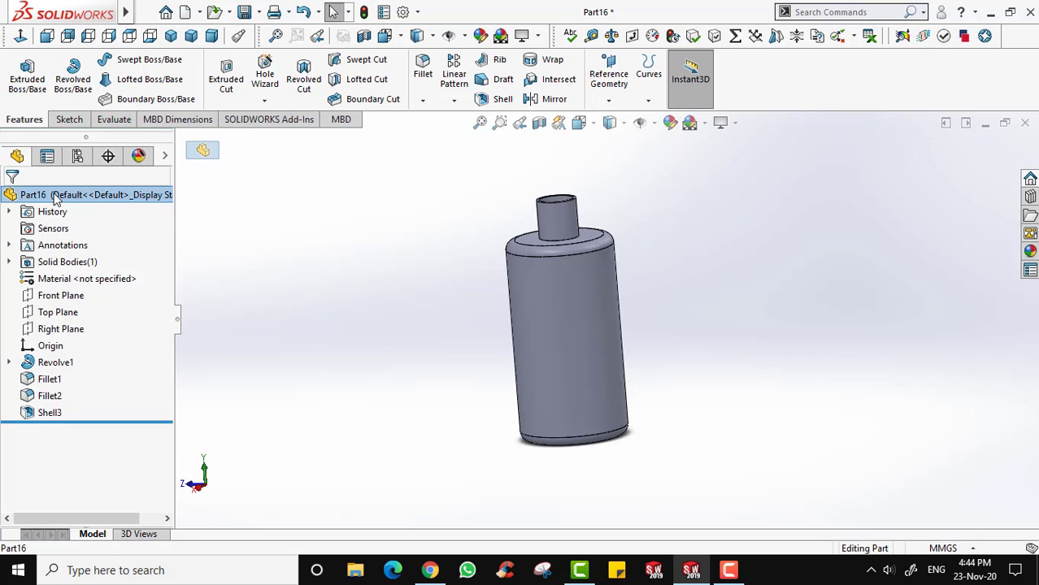
pyautogui.rightClick(55, 200)
pyautogui.click(302, 203)
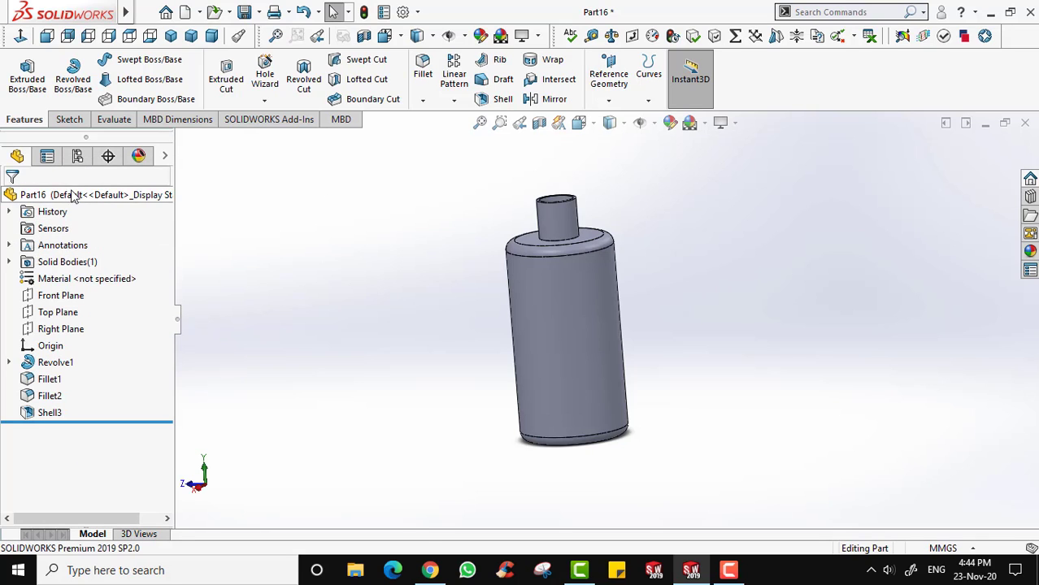
pyautogui.rightClick(90, 200)
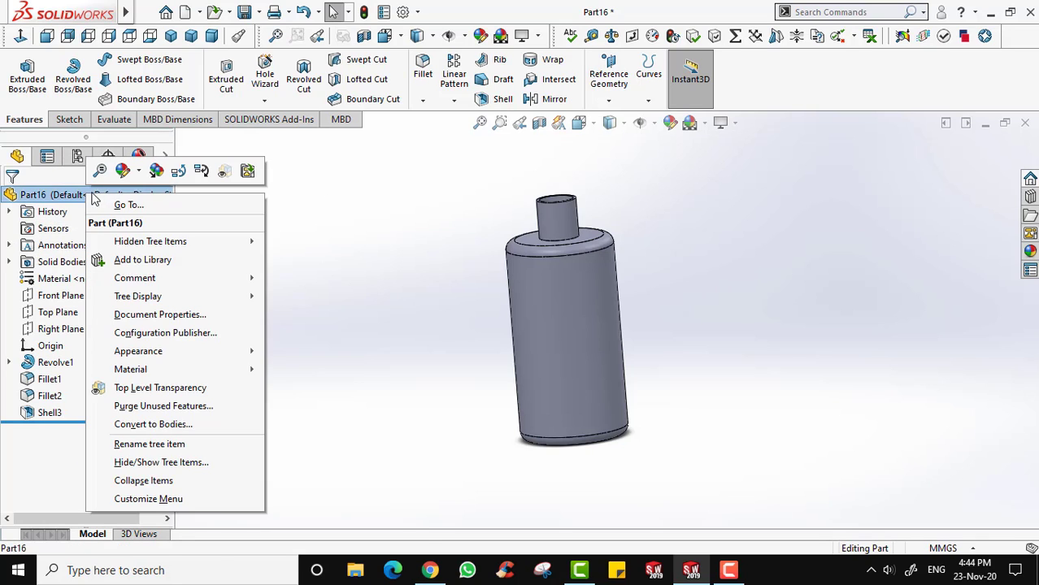
pyautogui.click(139, 172)
pyautogui.click(134, 205)
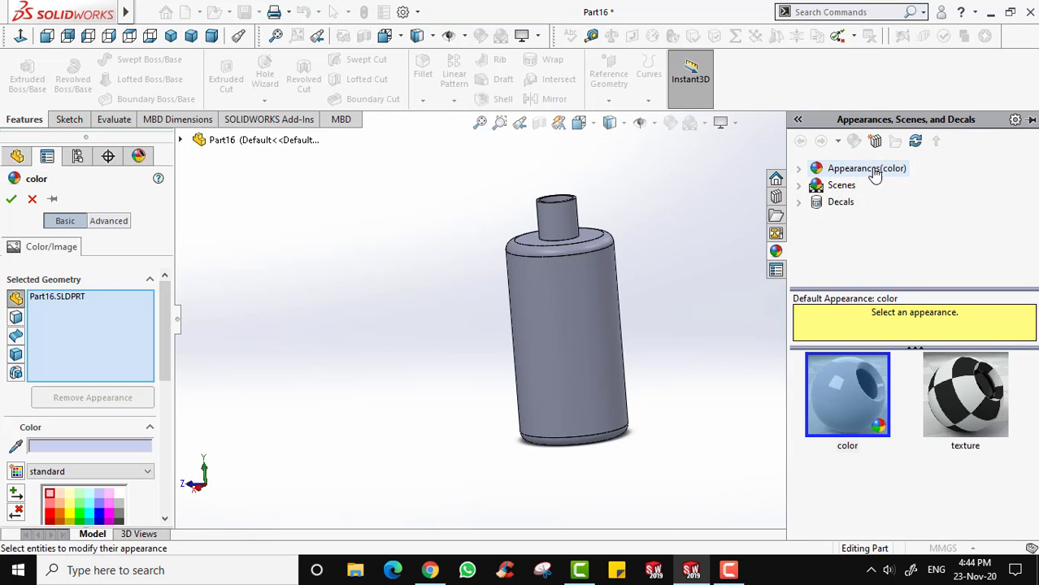
# Browse the appearance library by expanding Appearances and looking through its material categories, including Metal.
pyautogui.click(874, 173)
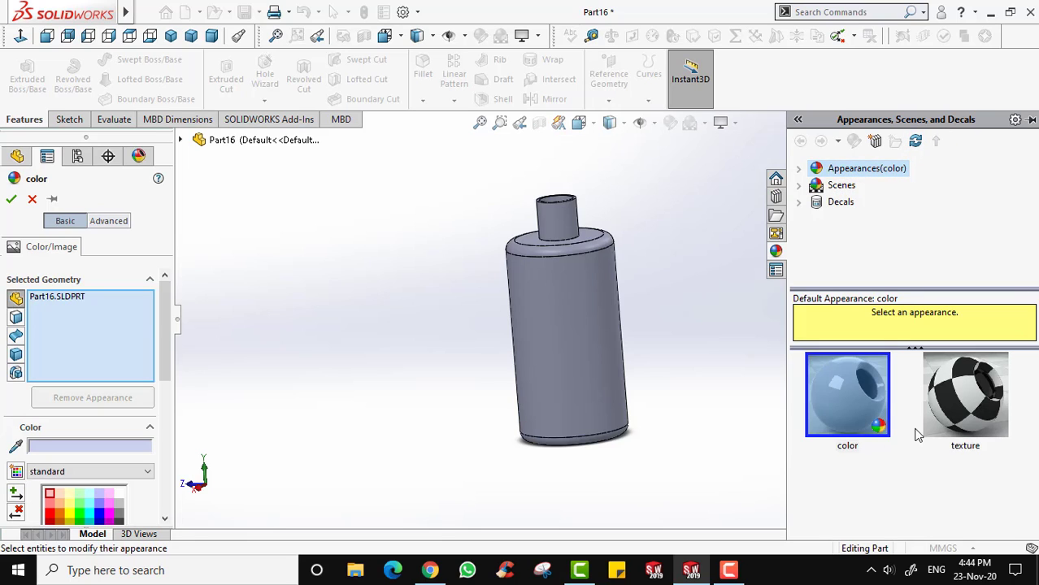
pyautogui.click(869, 421)
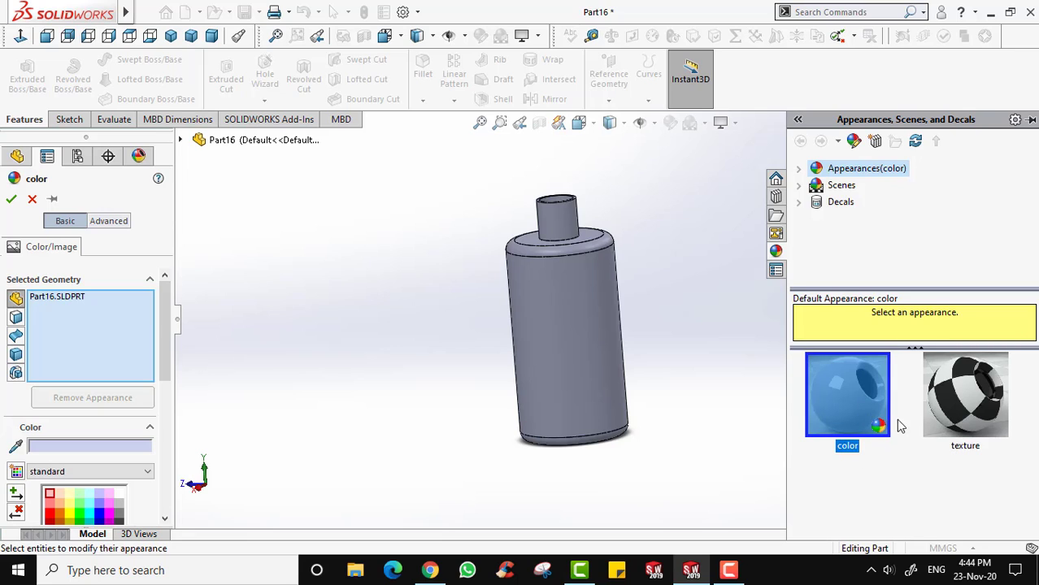
pyautogui.click(837, 186)
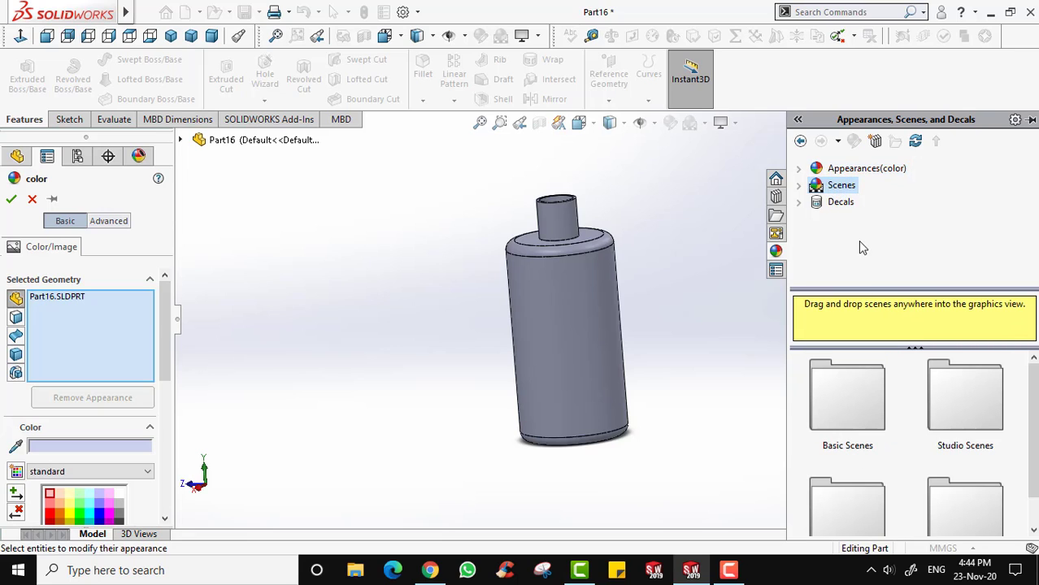
pyautogui.click(798, 169)
pyautogui.click(797, 169)
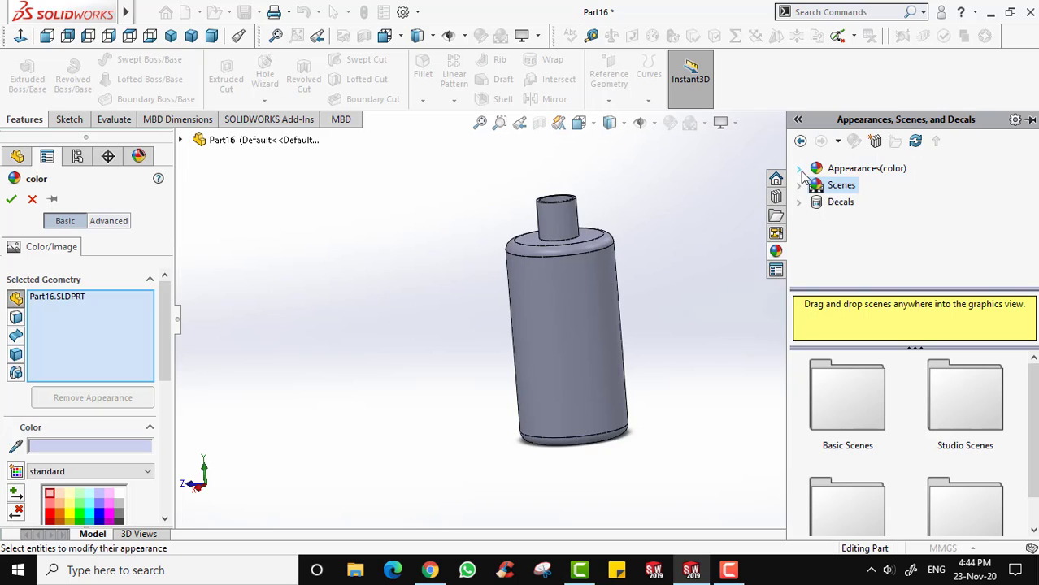
pyautogui.click(799, 170)
pyautogui.click(855, 169)
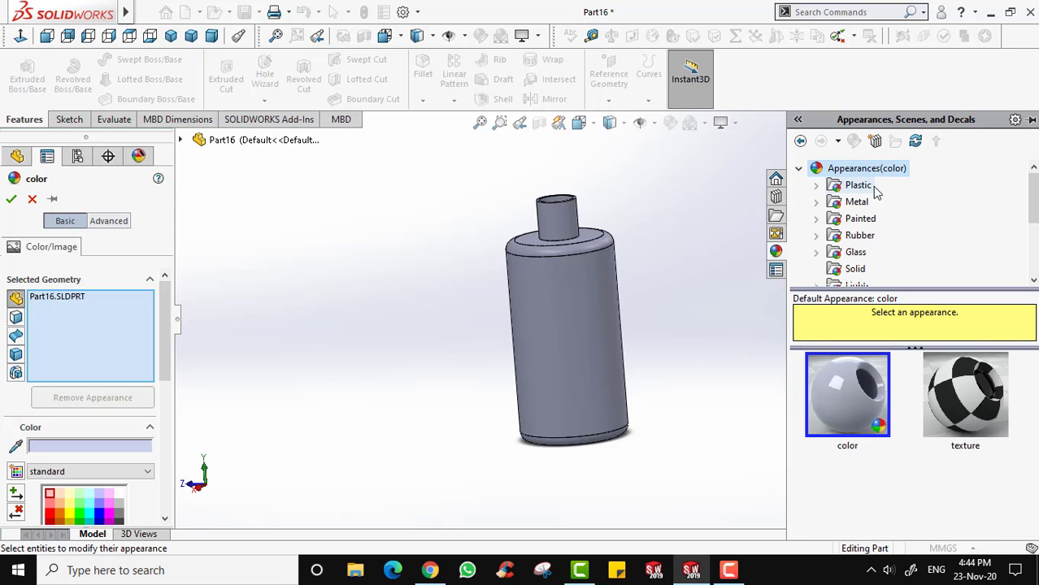
pyautogui.click(860, 186)
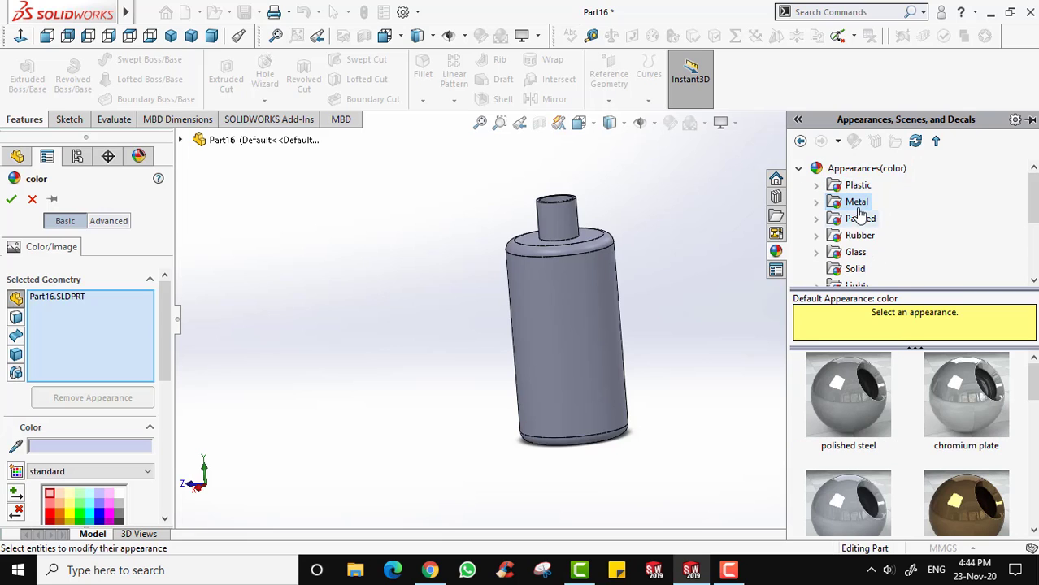
pyautogui.moveTo(1032, 215); pyautogui.dragTo(1032, 242)
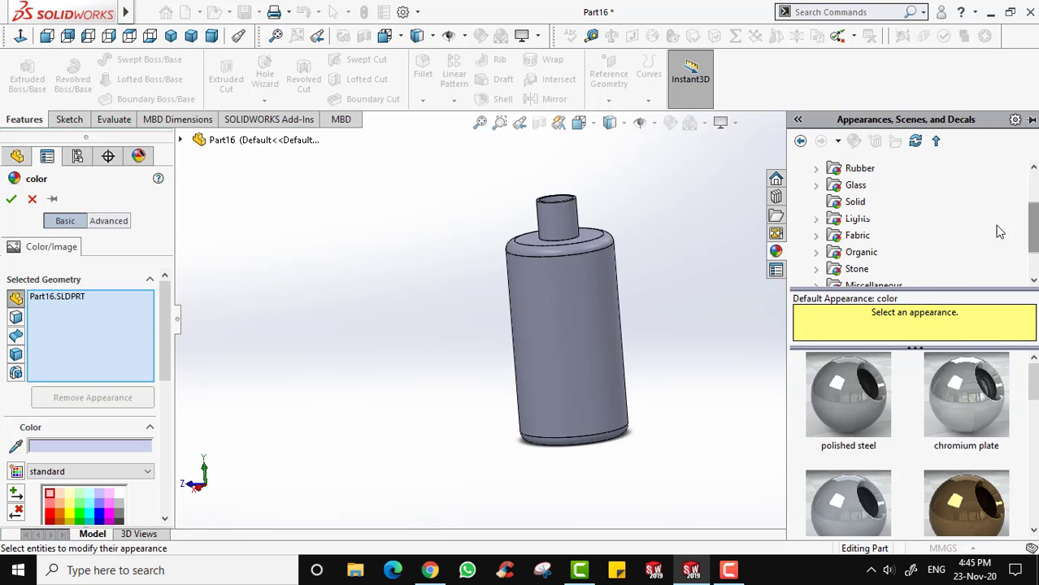
# Apply the Red appearance from the Solid category to the whole bottle and view it from another angle.
pyautogui.click(853, 202)
pyautogui.scroll(-2, 989, 412)
pyautogui.scroll(2, 975, 410)
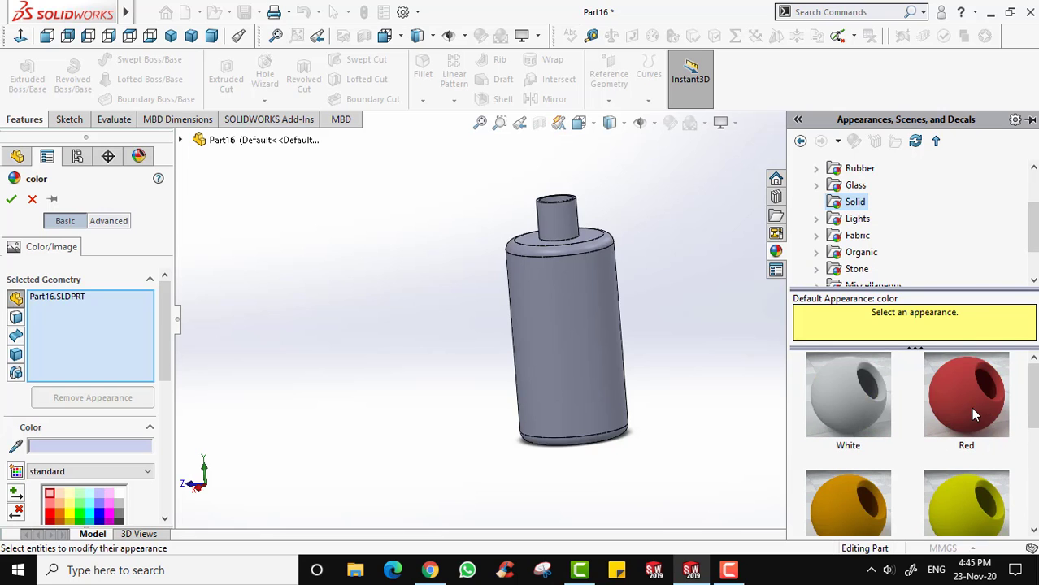
pyautogui.click(973, 405)
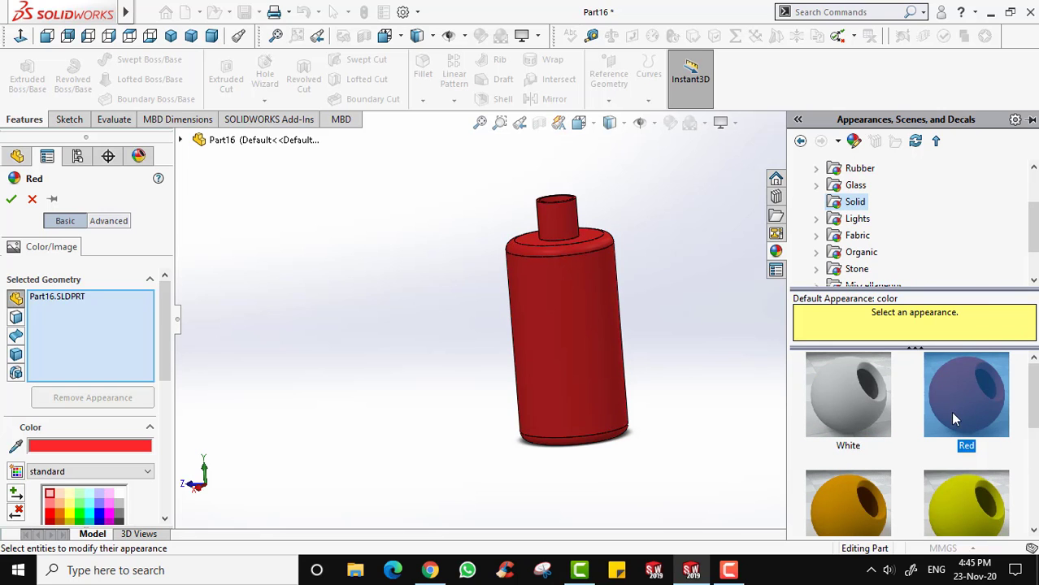
pyautogui.moveTo(557, 431); pyautogui.dragTo(642, 321, button='middle')
# Try the solid Orange, Yellow, Blue, Green and Pink appearances on the bottle one after another.
pyautogui.scroll(-2, 850, 414)
pyautogui.scroll(1, 850, 414)
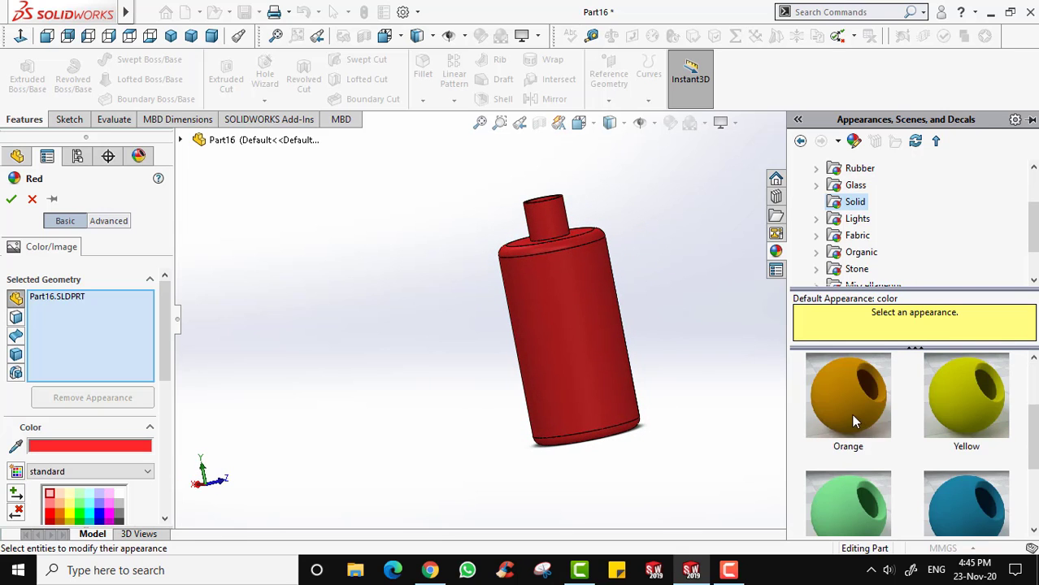
pyautogui.click(850, 414)
pyautogui.click(959, 405)
pyautogui.scroll(-1, 969, 447)
pyautogui.click(966, 426)
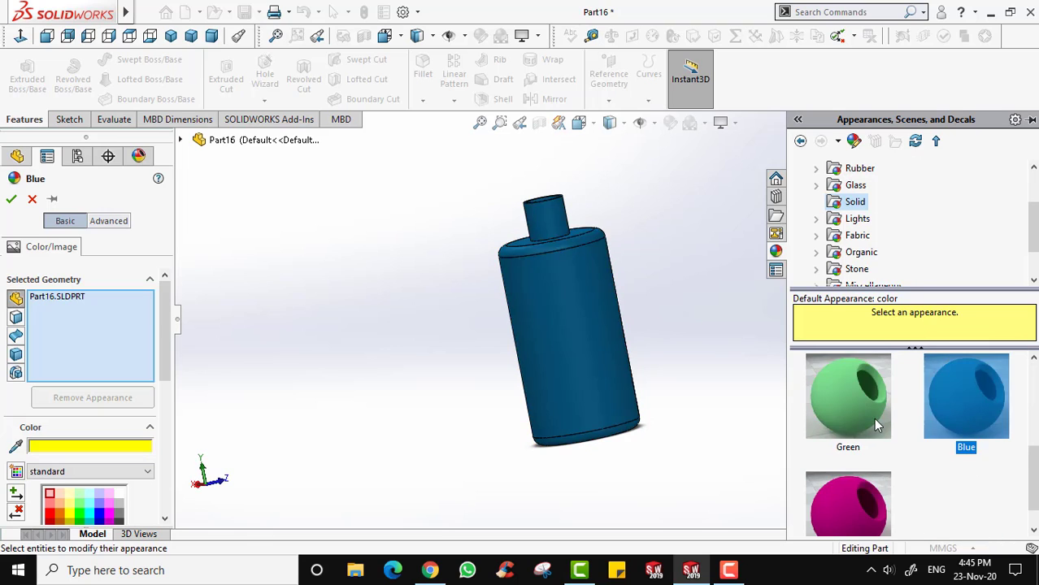
pyautogui.click(876, 424)
pyautogui.scroll(-1, 876, 424)
pyautogui.click(876, 459)
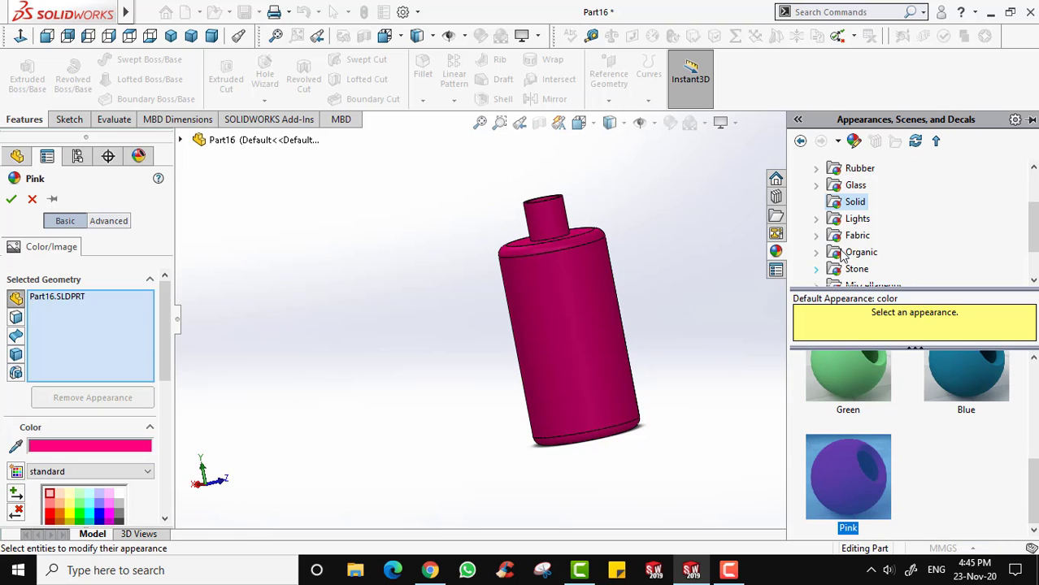
# Try the beige, blue and burgundy cotton appearances from the Fabric category's Cloth group on the bottle.
pyautogui.click(862, 235)
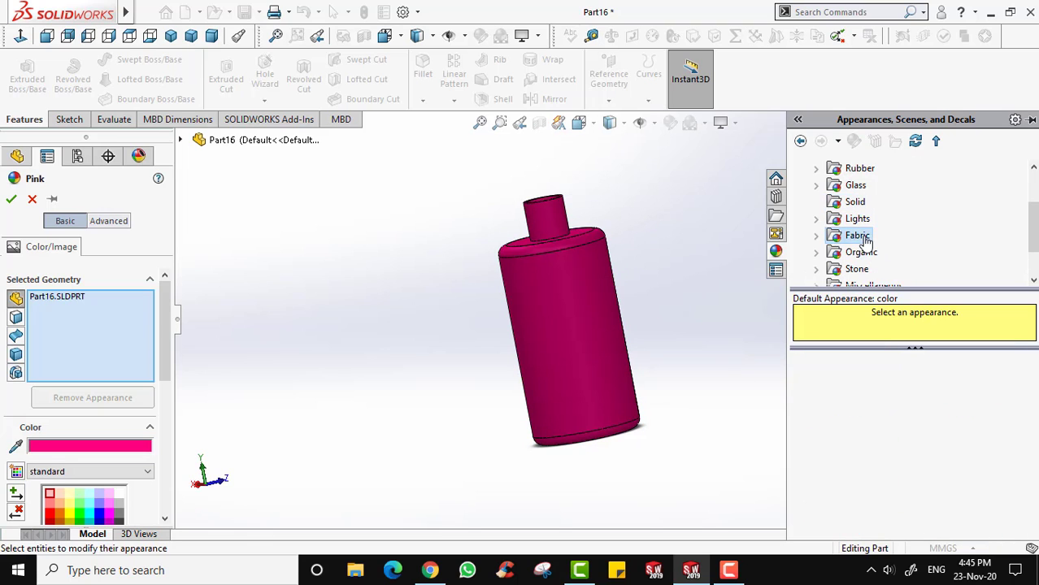
pyautogui.click(816, 239)
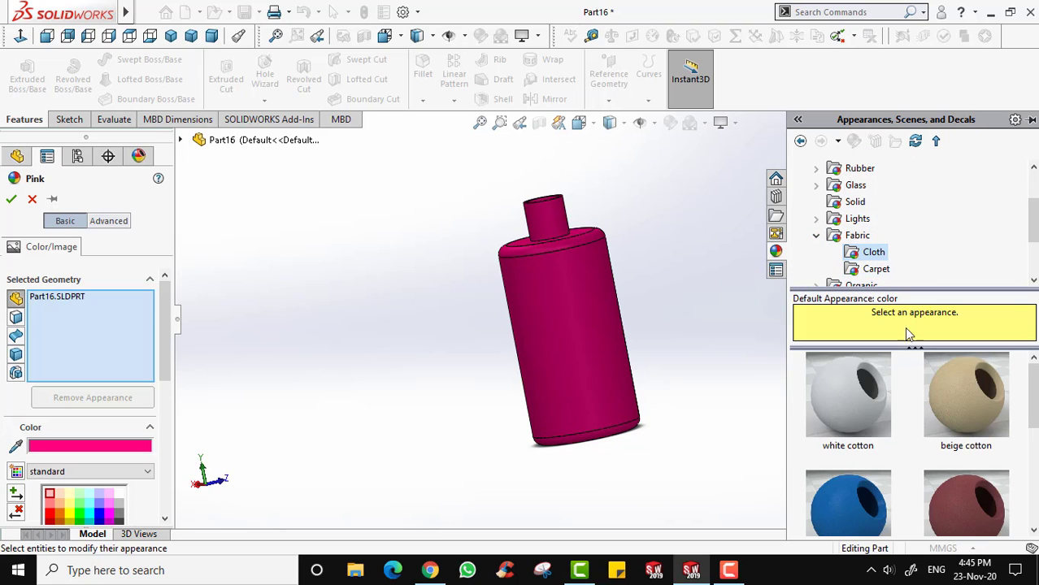
pyautogui.click(951, 388)
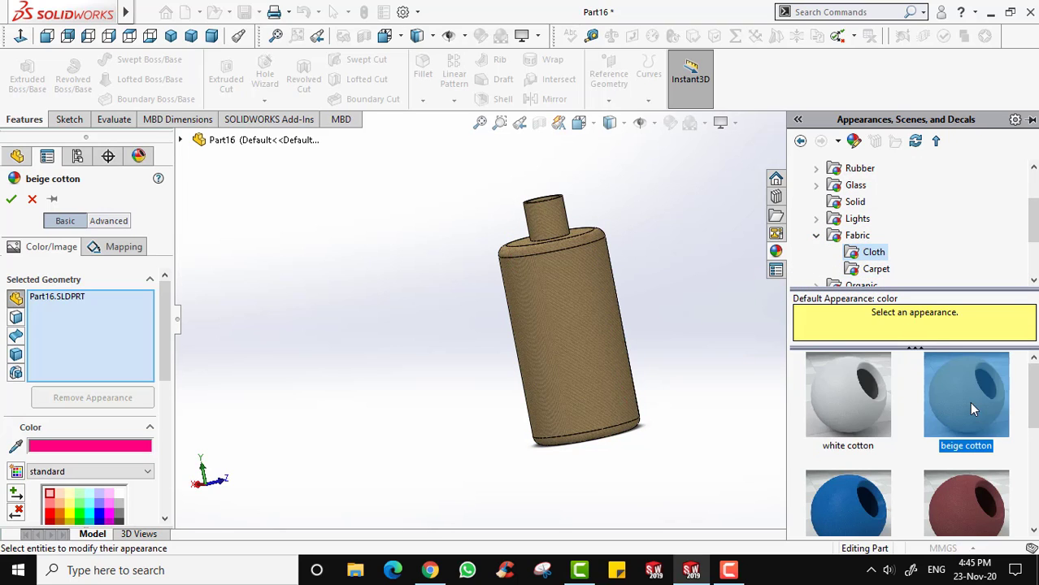
pyautogui.click(874, 494)
pyautogui.click(957, 500)
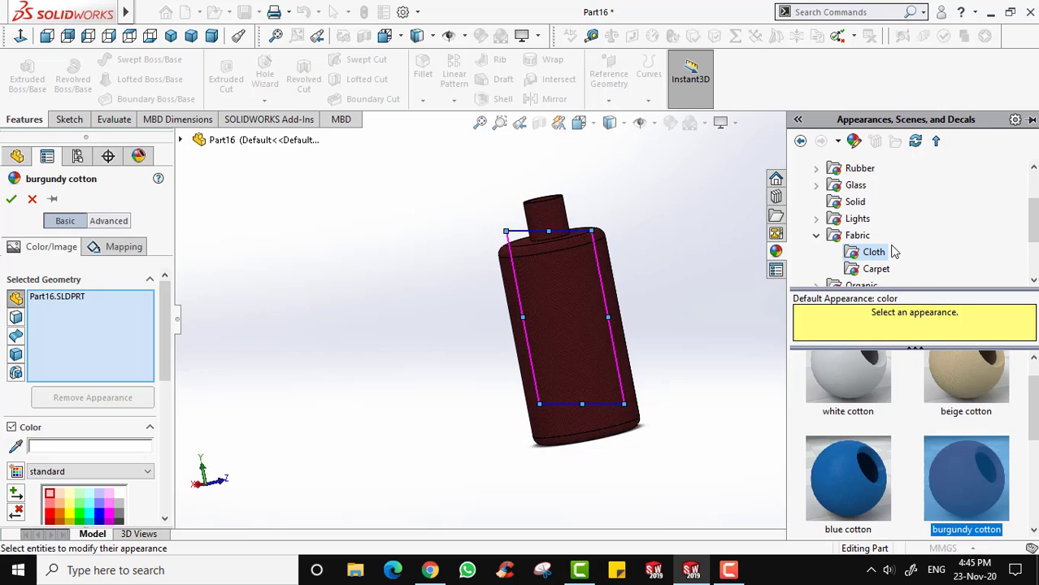
# Apply the diamond appearance from the Organic category and inspect the bottle from another angle.
pyautogui.scroll(-3, 893, 250)
pyautogui.click(837, 204)
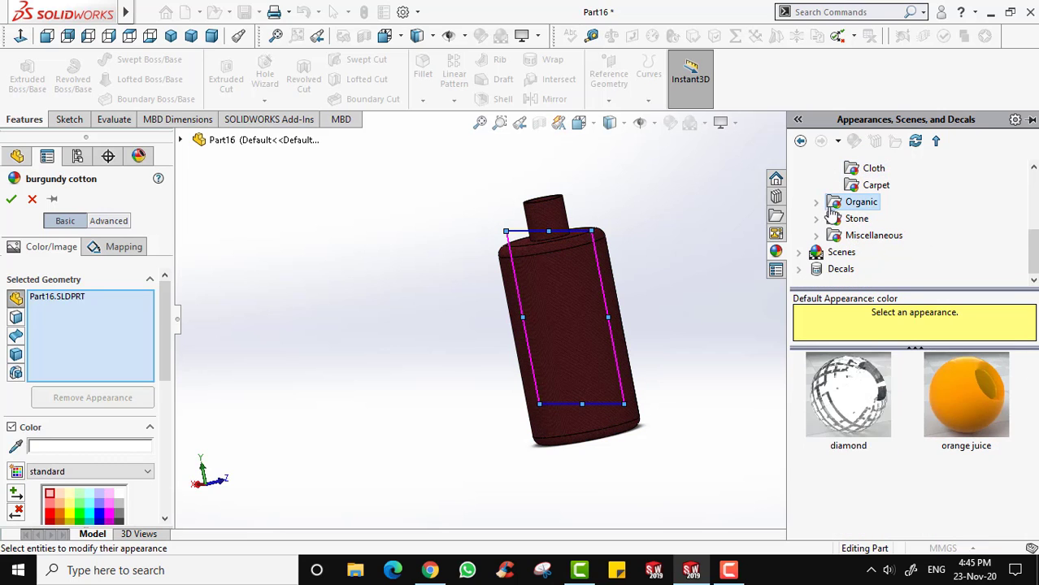
pyautogui.click(859, 388)
pyautogui.moveTo(654, 401); pyautogui.dragTo(517, 388, button='middle')
# Try the polished steel and brushed steel appearances from the Metal category on the bottle.
pyautogui.scroll(5, 912, 216)
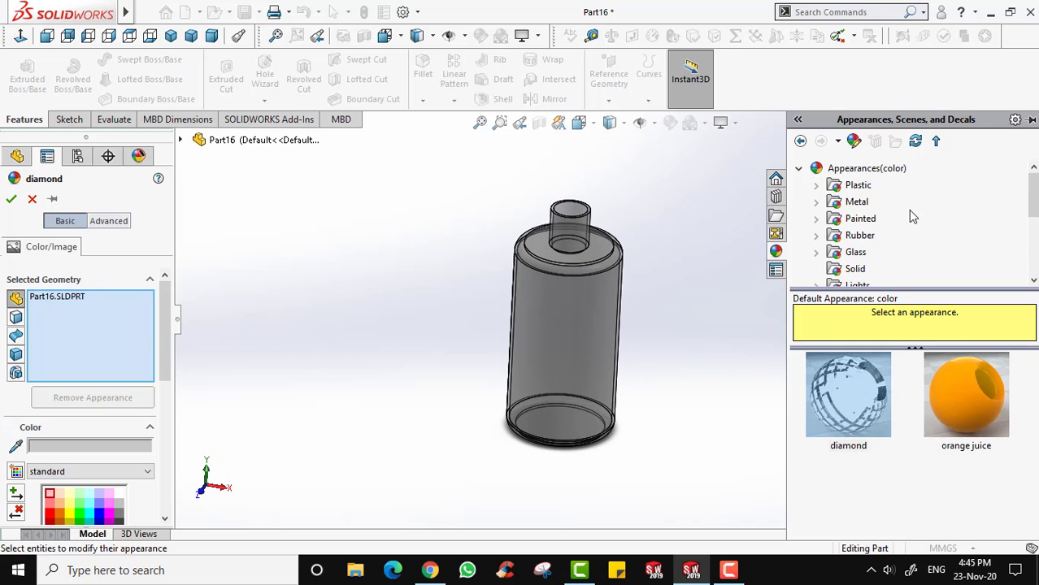
pyautogui.click(818, 202)
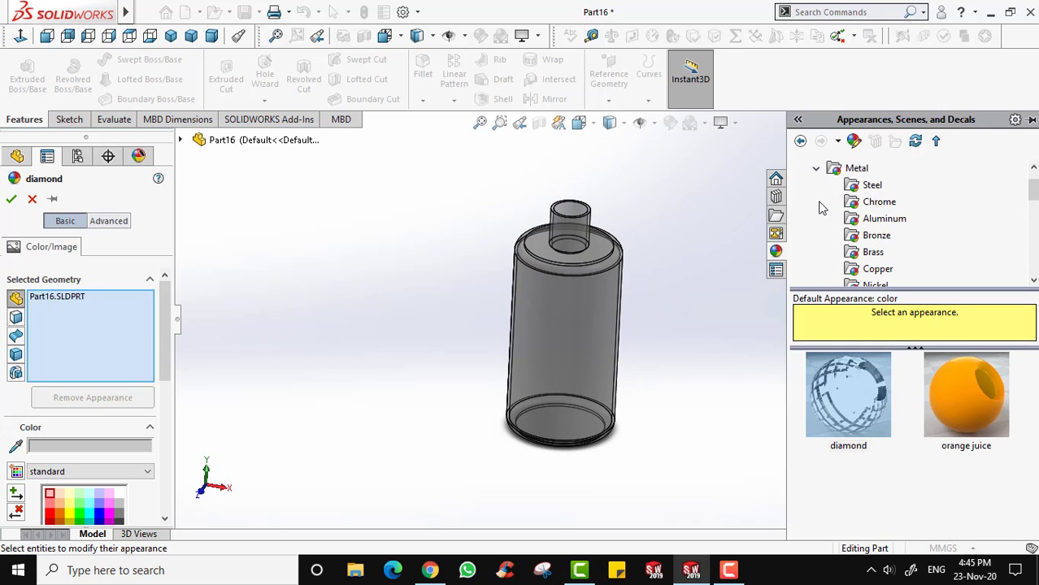
pyautogui.click(872, 186)
pyautogui.click(848, 392)
pyautogui.click(959, 404)
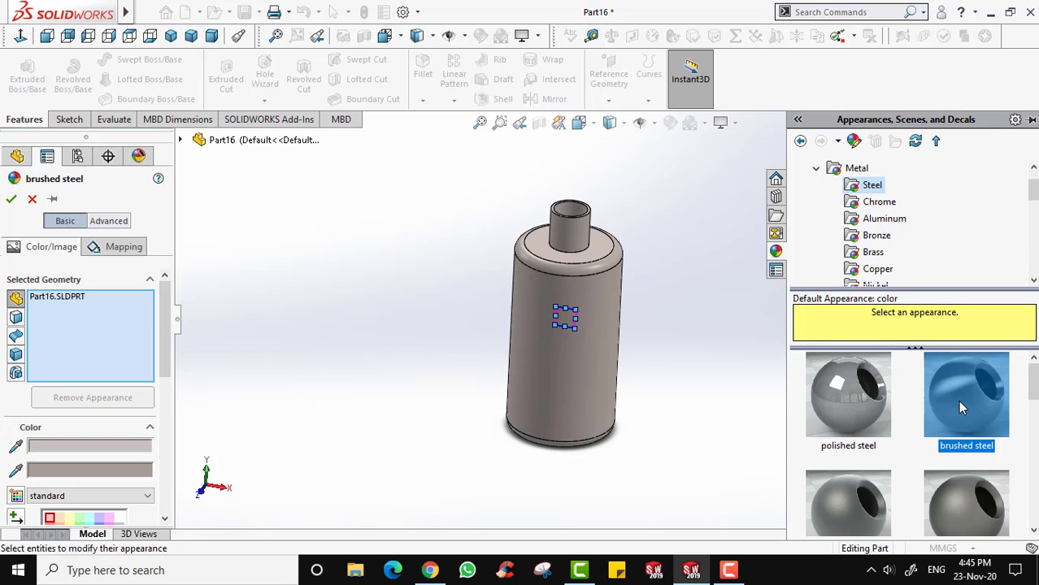
# Try the chromium plate and chromium plate cast appearances from the Chrome group on the bottle.
pyautogui.click(881, 204)
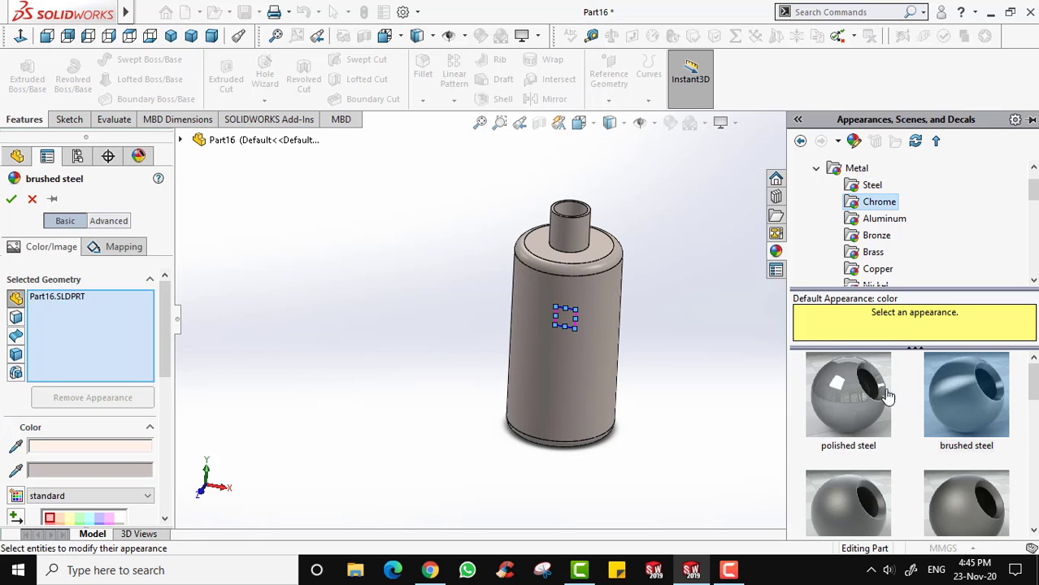
pyautogui.click(857, 419)
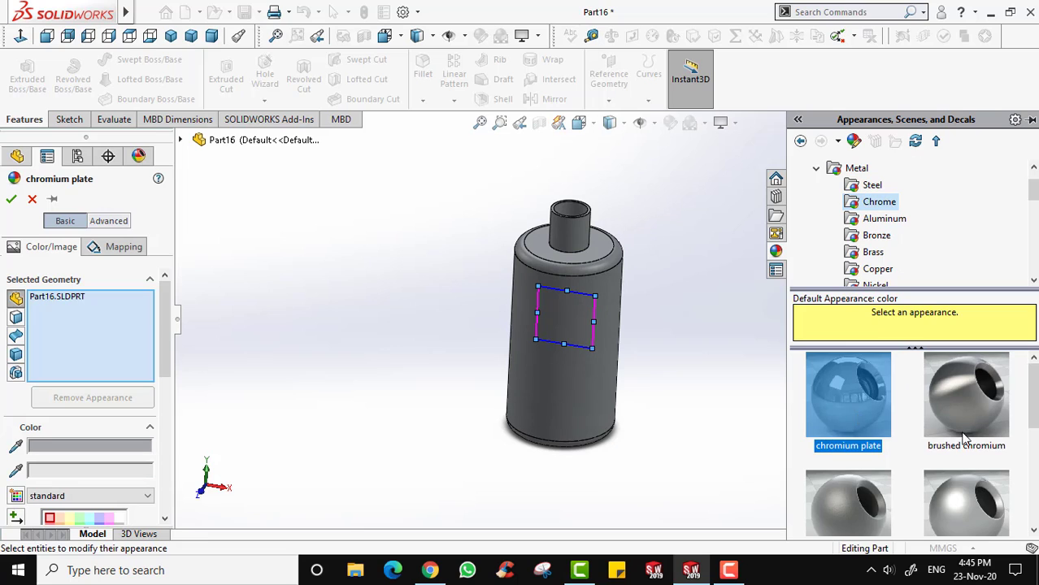
pyautogui.scroll(-3, 963, 456)
pyautogui.click(847, 461)
# Try brushed aluminum and polished brass on the bottle, viewing the brass finish from another angle.
pyautogui.click(881, 219)
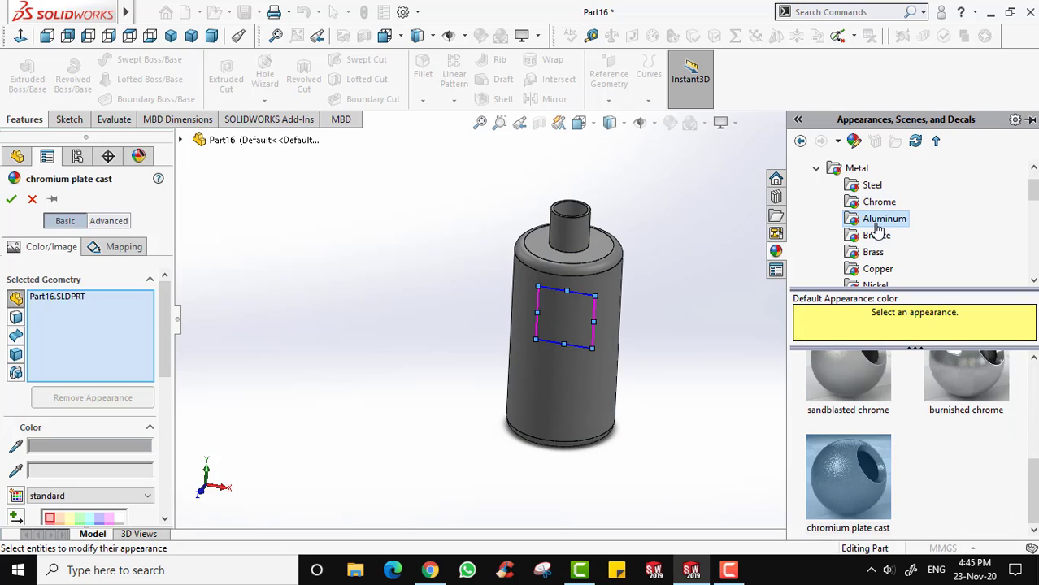
pyautogui.click(975, 406)
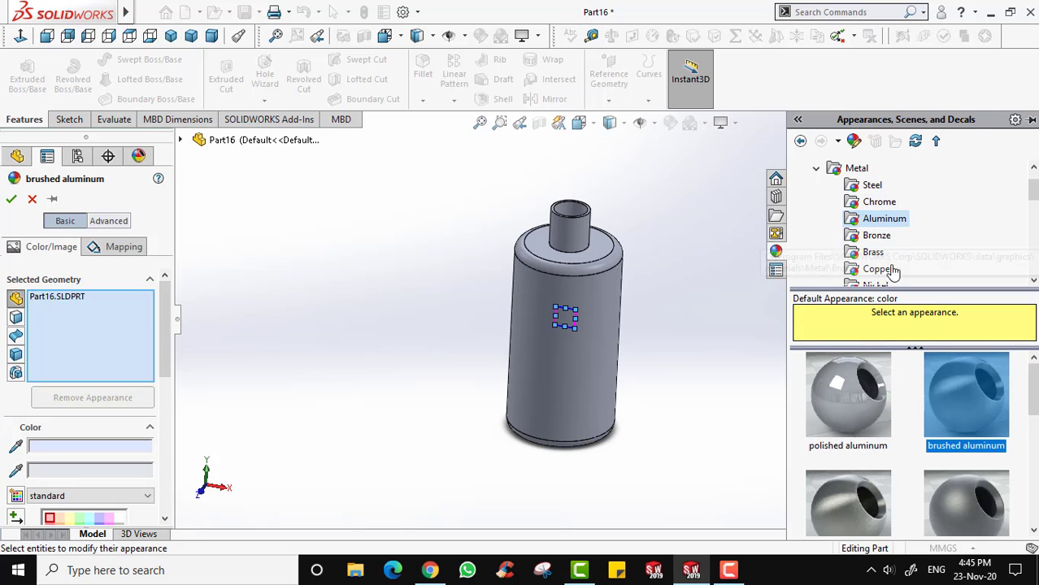
pyautogui.scroll(-2, 877, 214)
pyautogui.scroll(1, 873, 201)
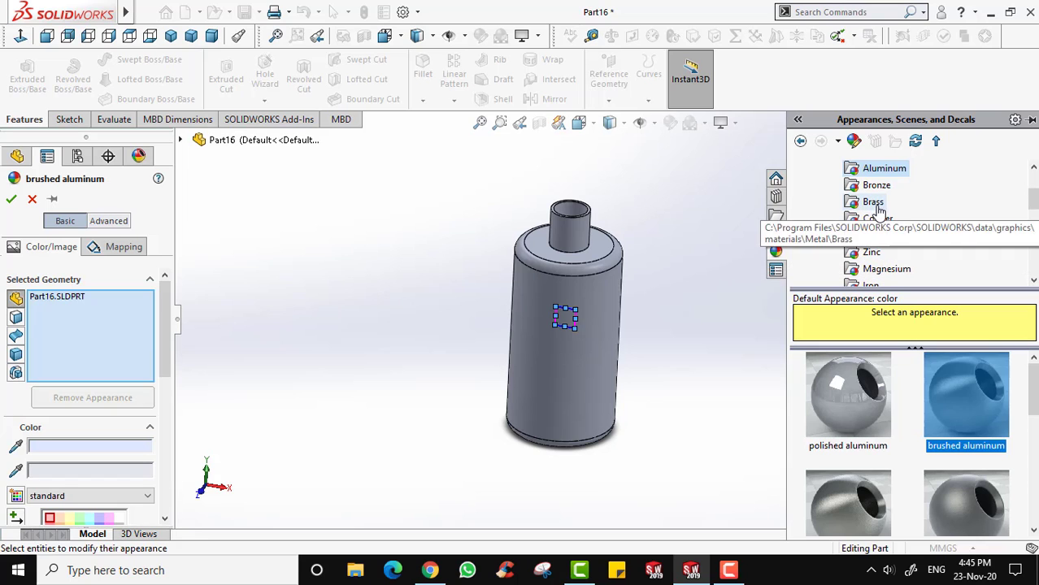
pyautogui.click(880, 202)
pyautogui.click(847, 394)
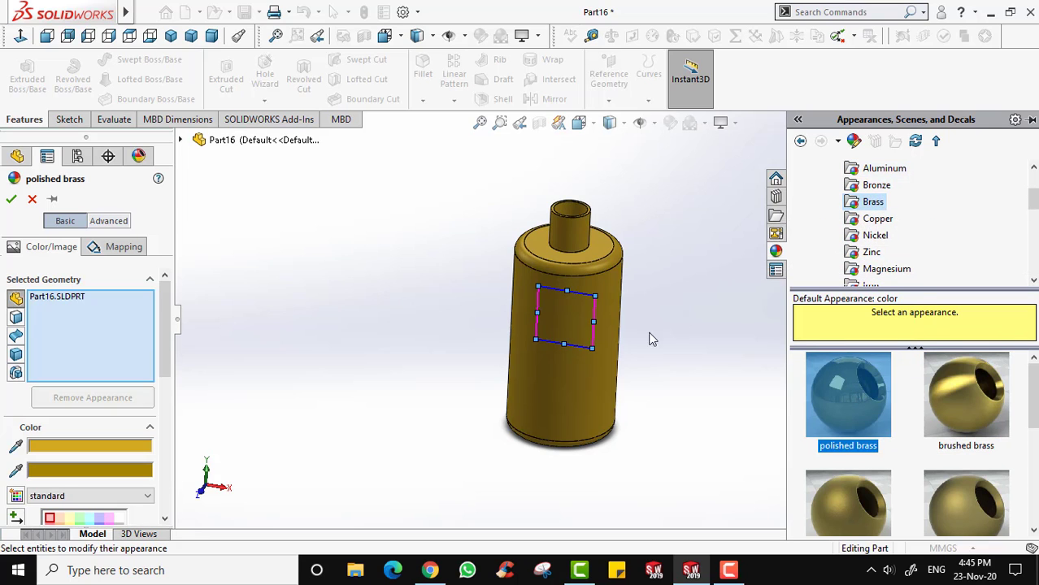
pyautogui.moveTo(649, 336); pyautogui.dragTo(689, 336, button='middle')
# Collapse the Metal category and apply candy apple red followed by black spray paint from the Painted category.
pyautogui.scroll(1, 840, 187)
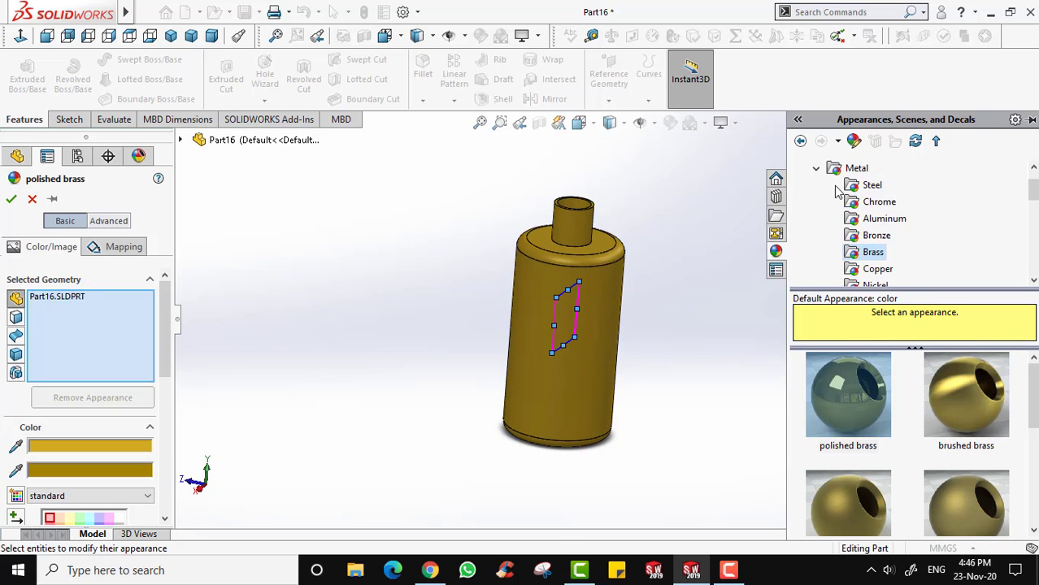
pyautogui.click(816, 170)
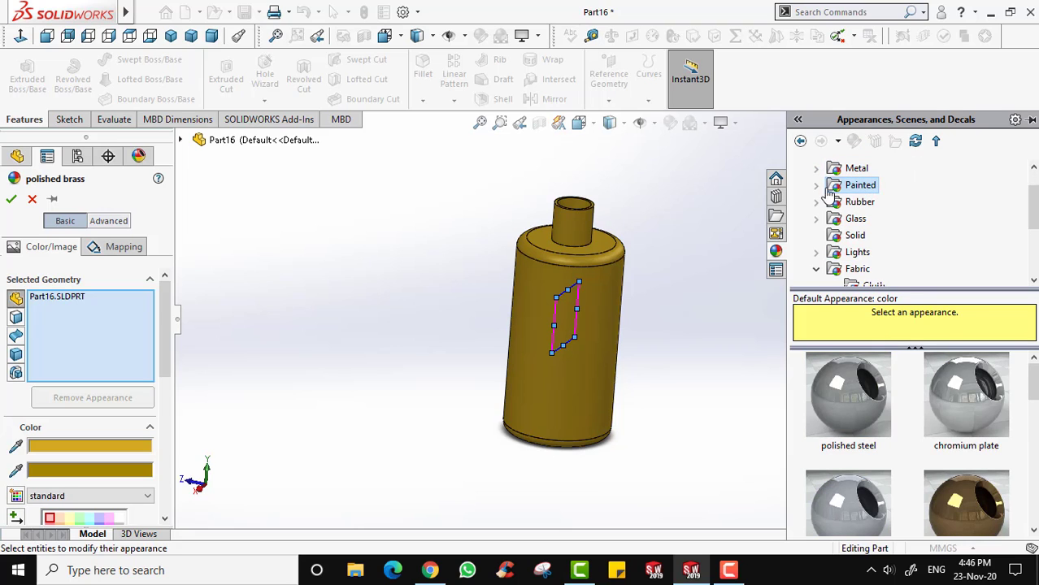
pyautogui.click(852, 394)
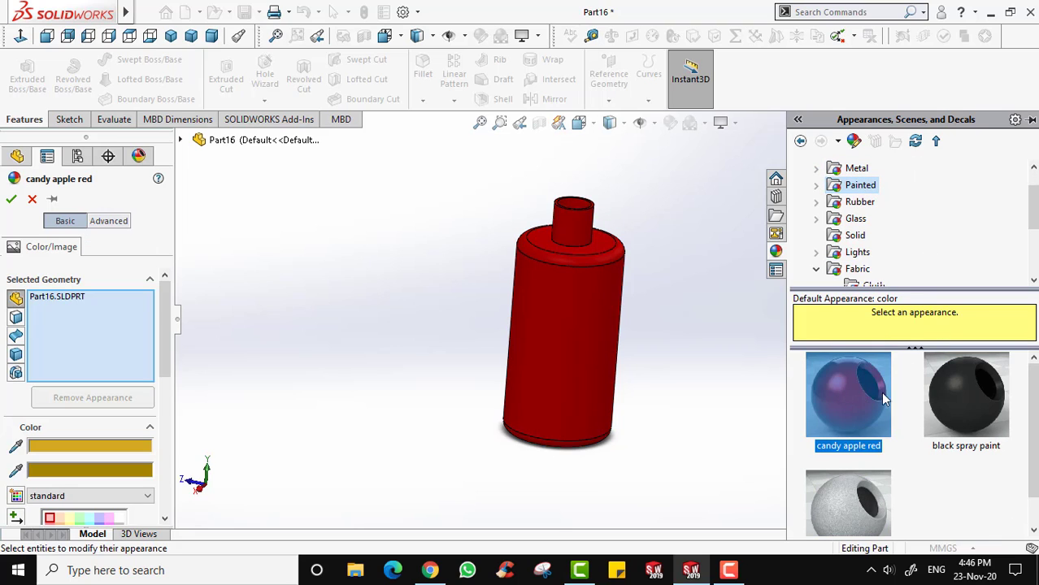
pyautogui.click(956, 397)
# Apply the clear glass appearance from the Glass category to the whole bottle.
pyautogui.click(858, 203)
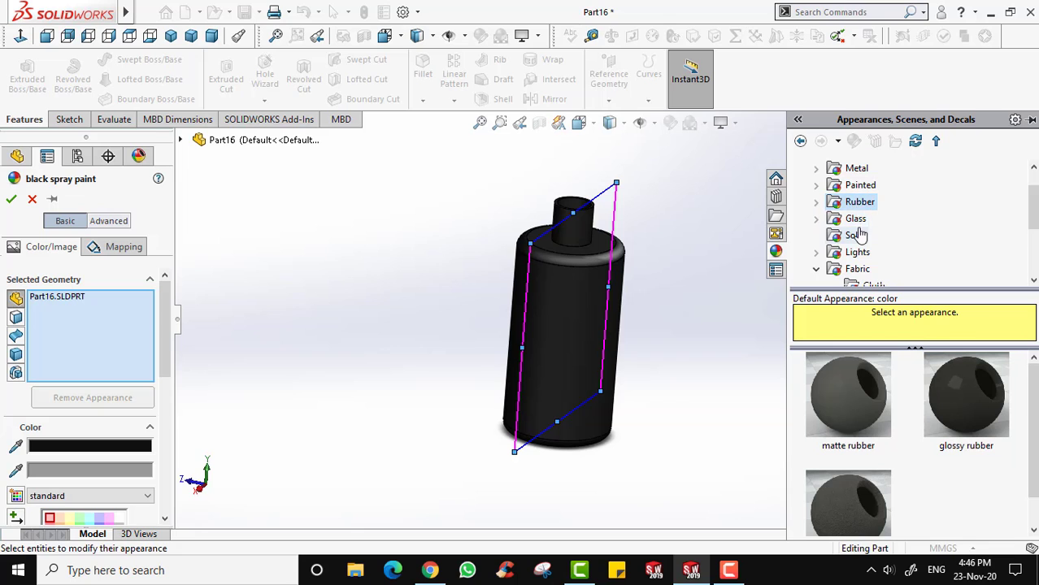
pyautogui.click(855, 220)
pyautogui.click(829, 390)
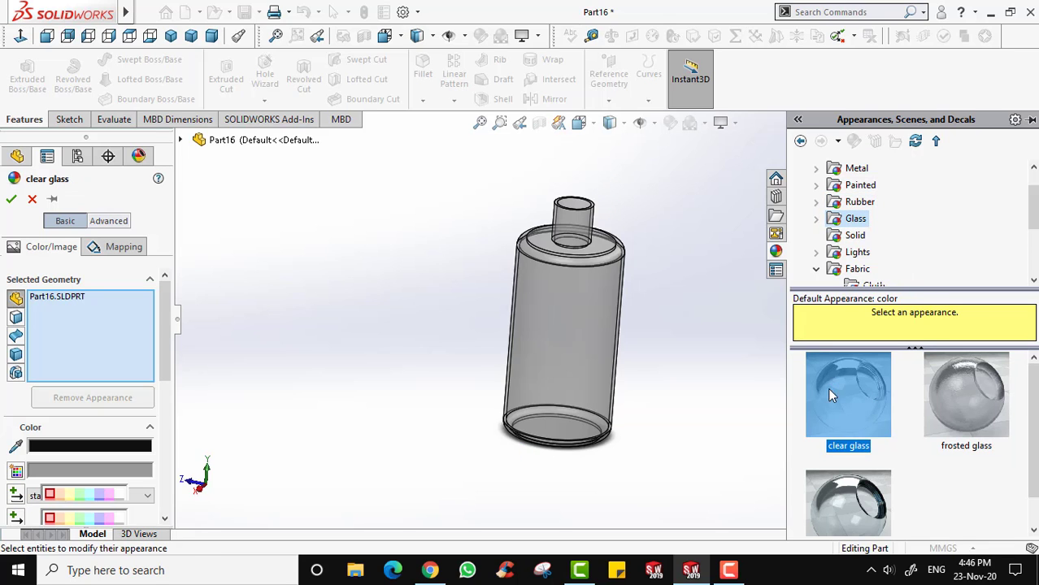
pyautogui.moveTo(715, 358); pyautogui.dragTo(624, 326, button='middle')
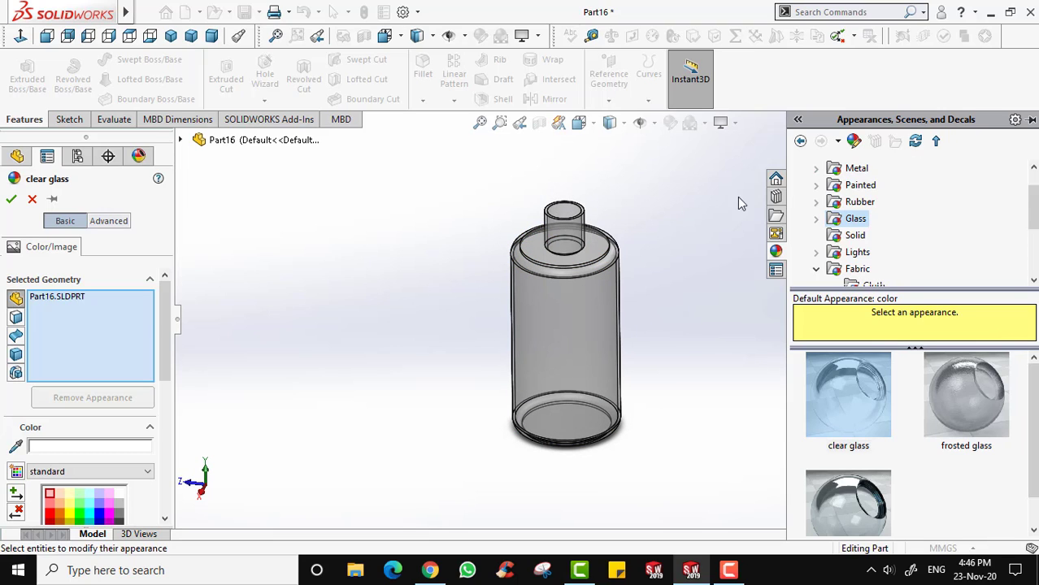
# Try several standard colour swatches on the clear glass bottle, including red, green, dark blue and pink.
pyautogui.scroll(-2, 260, 397)
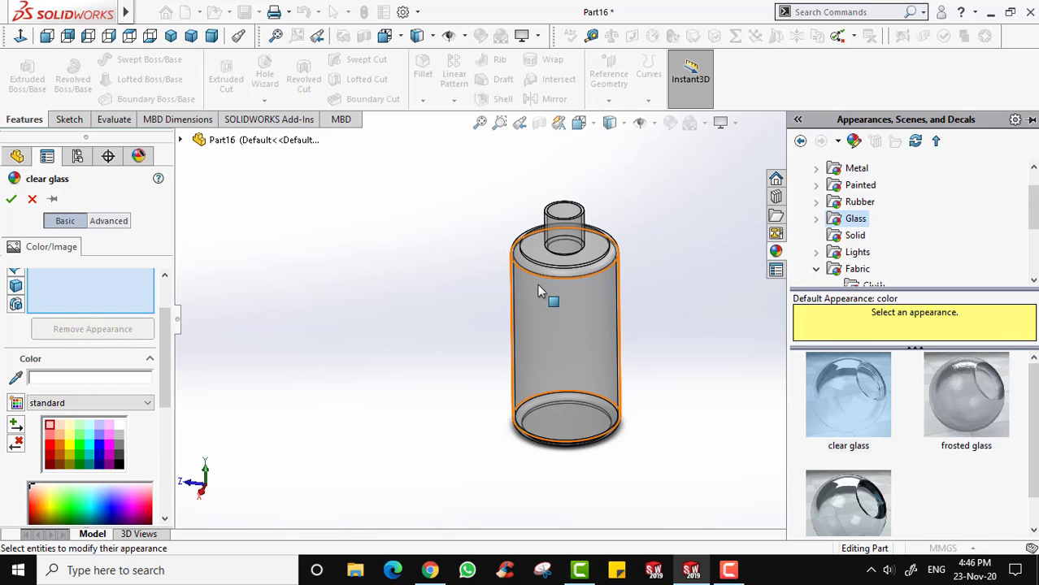
pyautogui.click(53, 447)
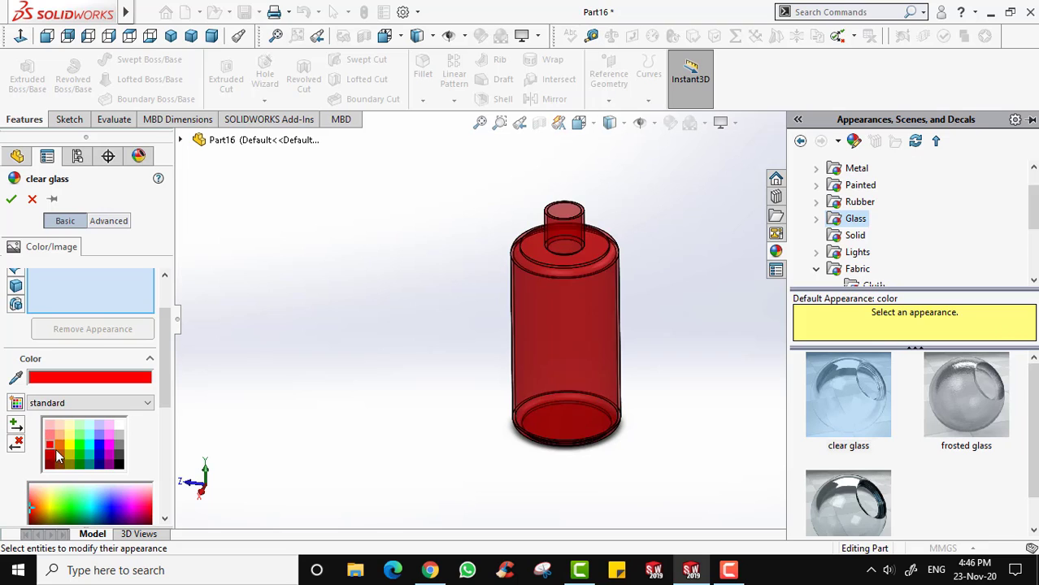
pyautogui.click(62, 449)
pyautogui.click(100, 439)
pyautogui.click(81, 454)
pyautogui.click(101, 454)
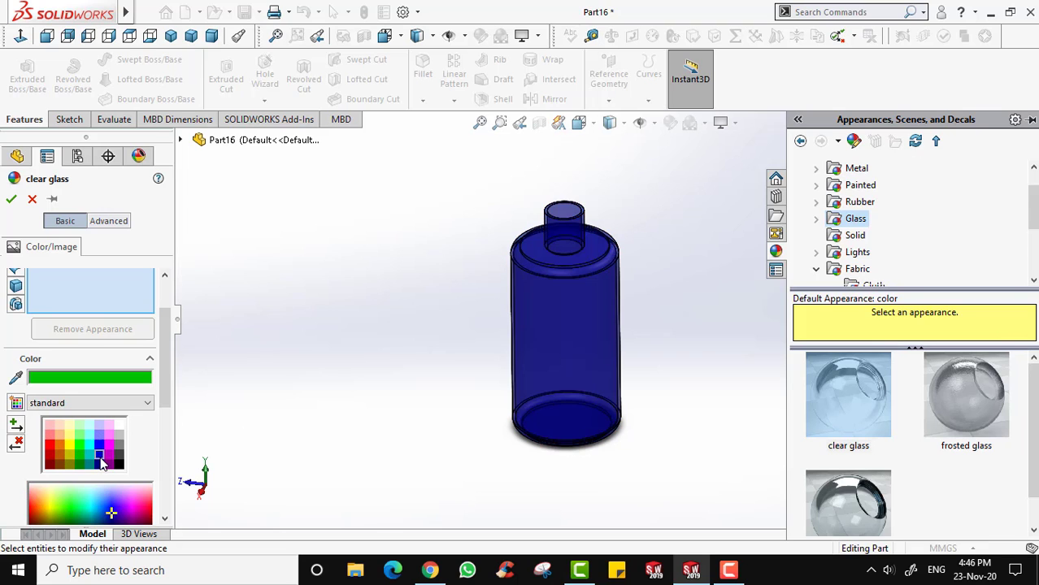
pyautogui.click(109, 439)
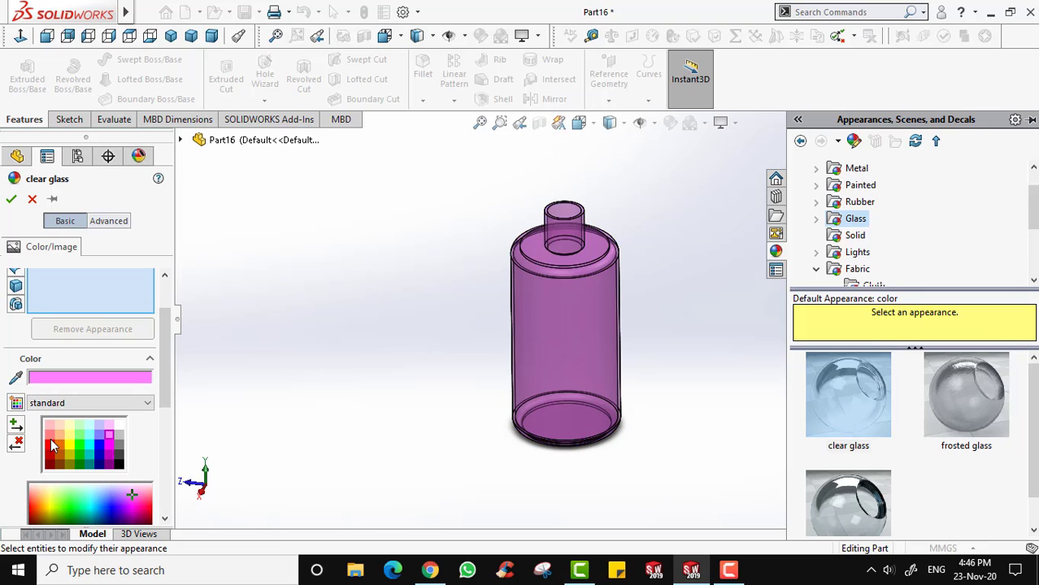
# Set the clear glass bottle's colour to red and accept the appearance.
pyautogui.click(53, 445)
pyautogui.click(10, 198)
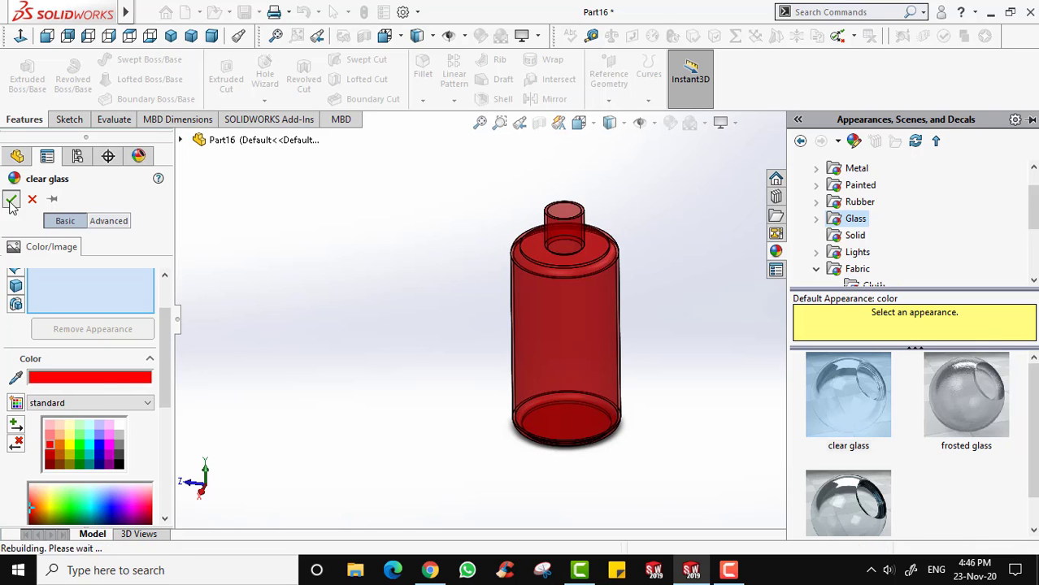
pyautogui.click(724, 190)
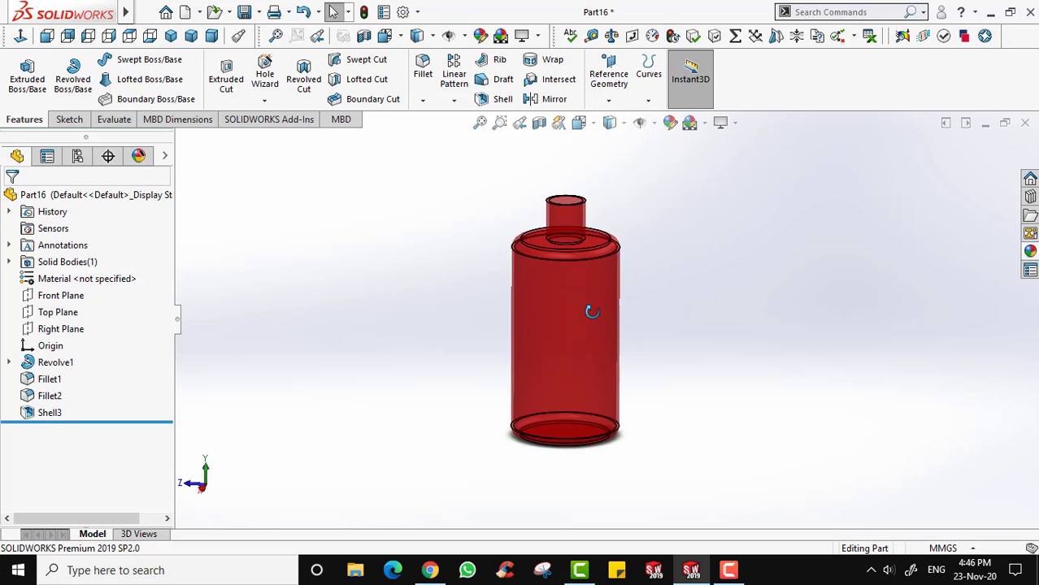
pyautogui.moveTo(589, 309); pyautogui.dragTo(657, 381, button='middle')
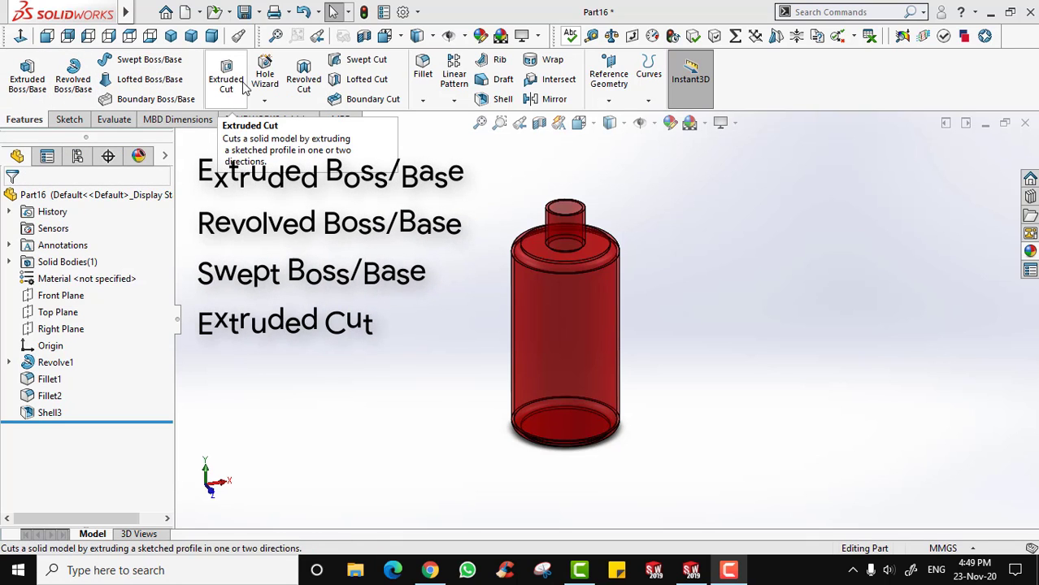
pyautogui.click(422, 102)
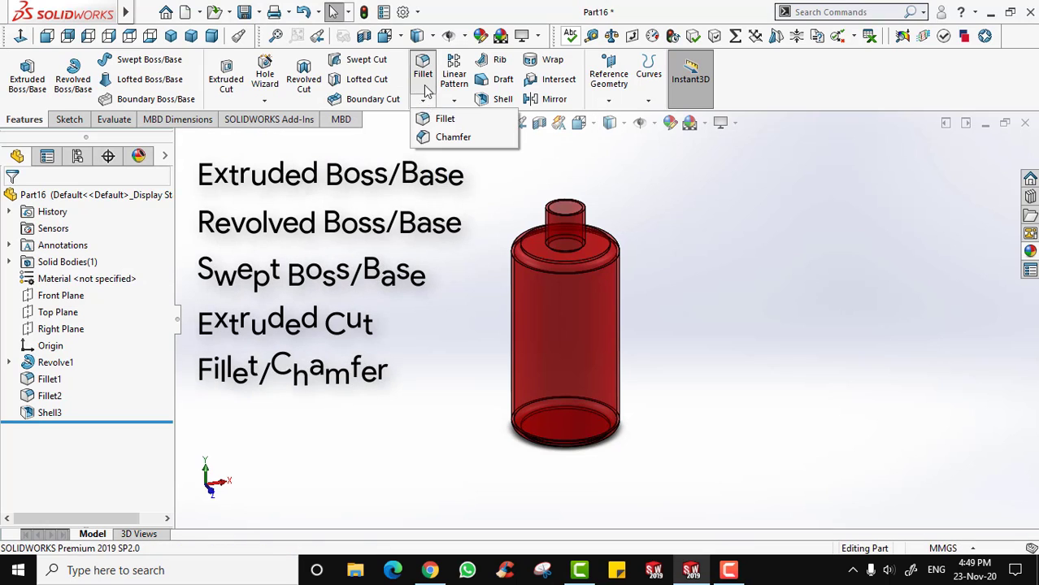
pyautogui.click(454, 100)
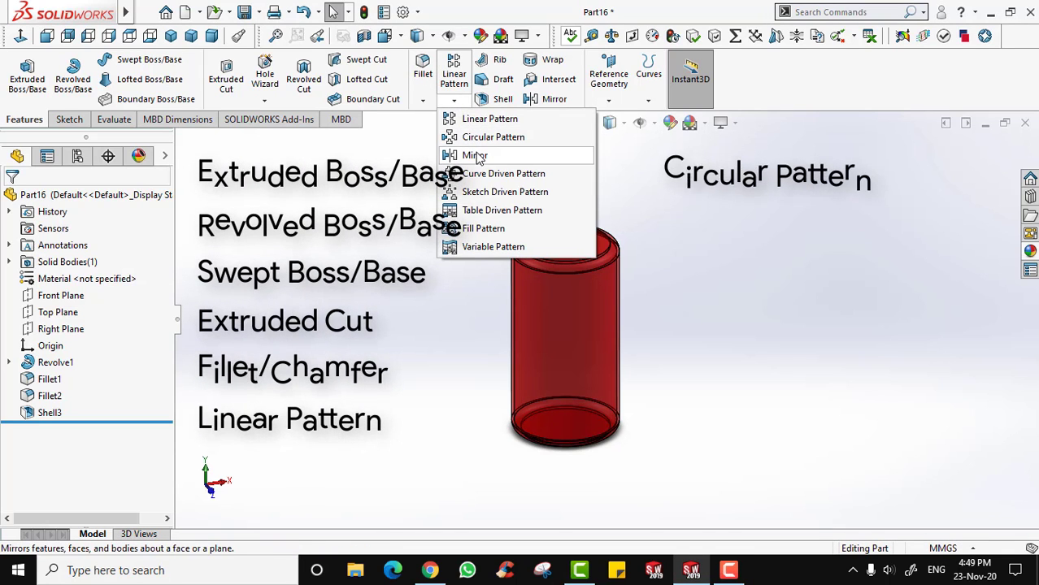
pyautogui.click(435, 132)
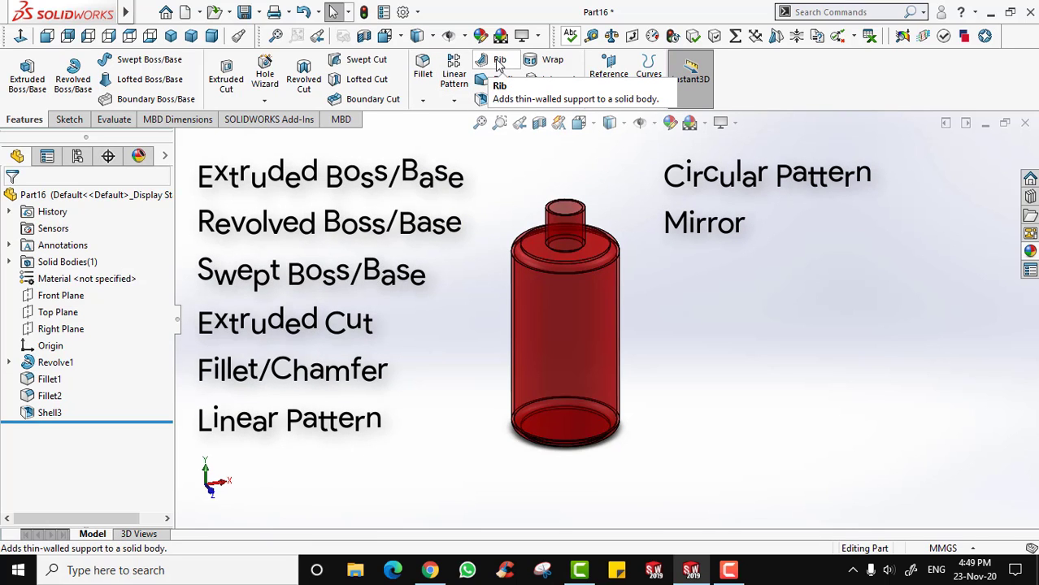